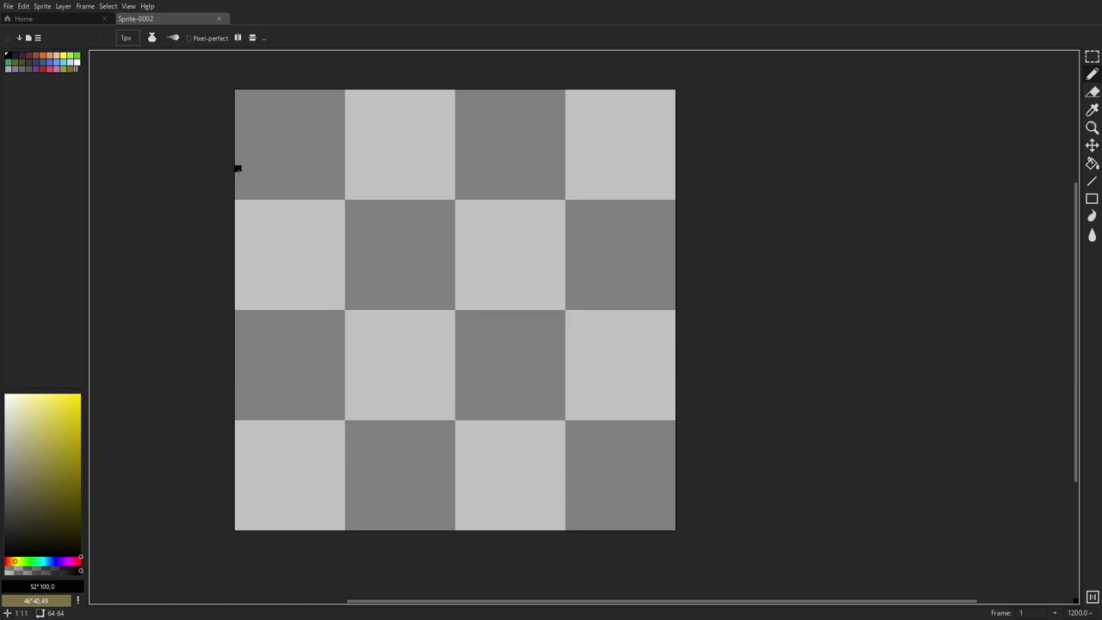
- Pick black from the colour palette as the drawing colour for the blank 64 by 64 sprite
left_click(9, 56)
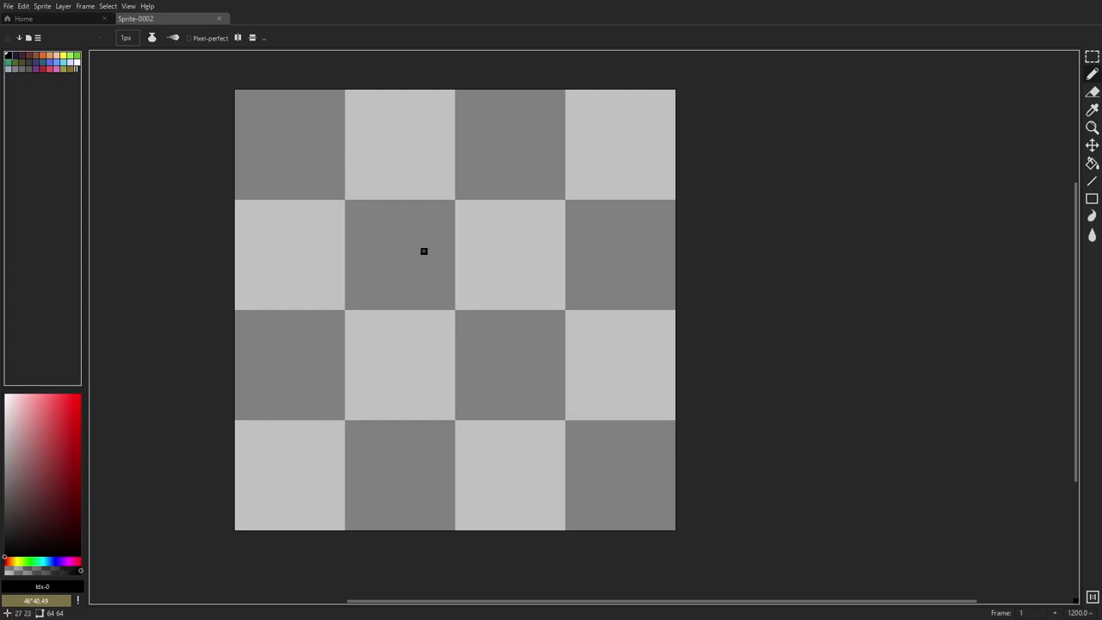
scroll(422, 251, "up", 1)
scroll(335, 207, "up", 2)
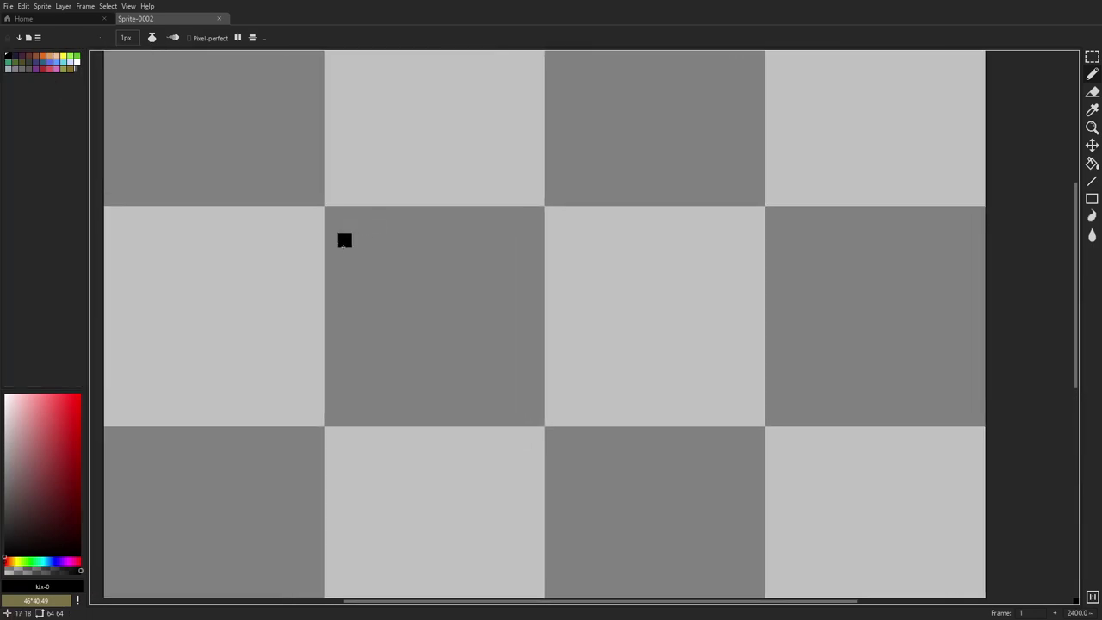
left_click_drag(330, 197, 362, 310)
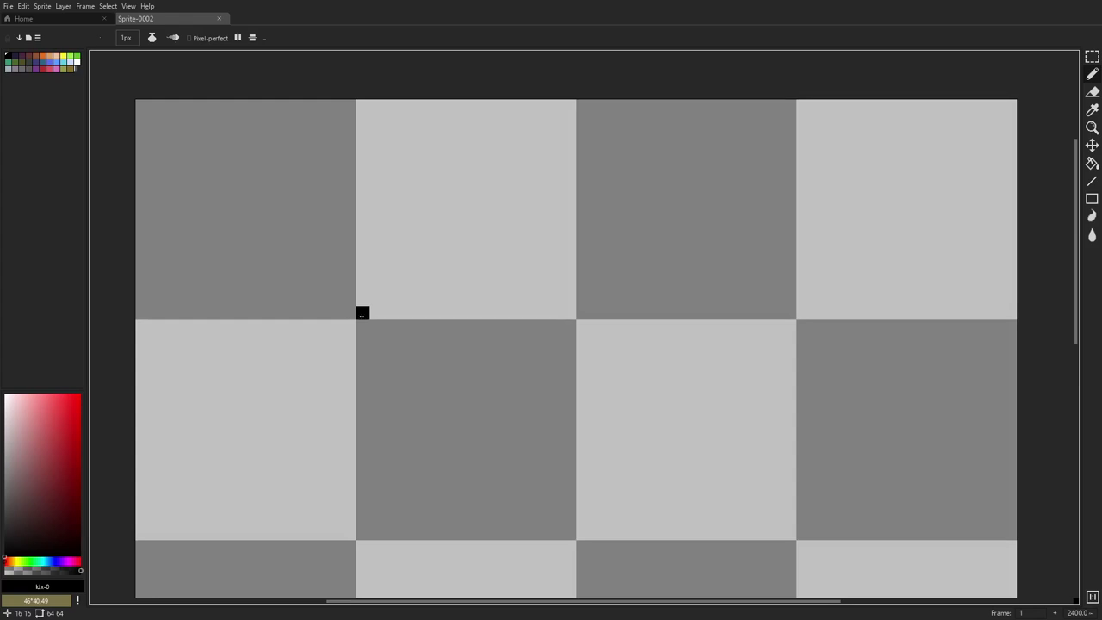
left_click_drag(183, 135, 260, 195)
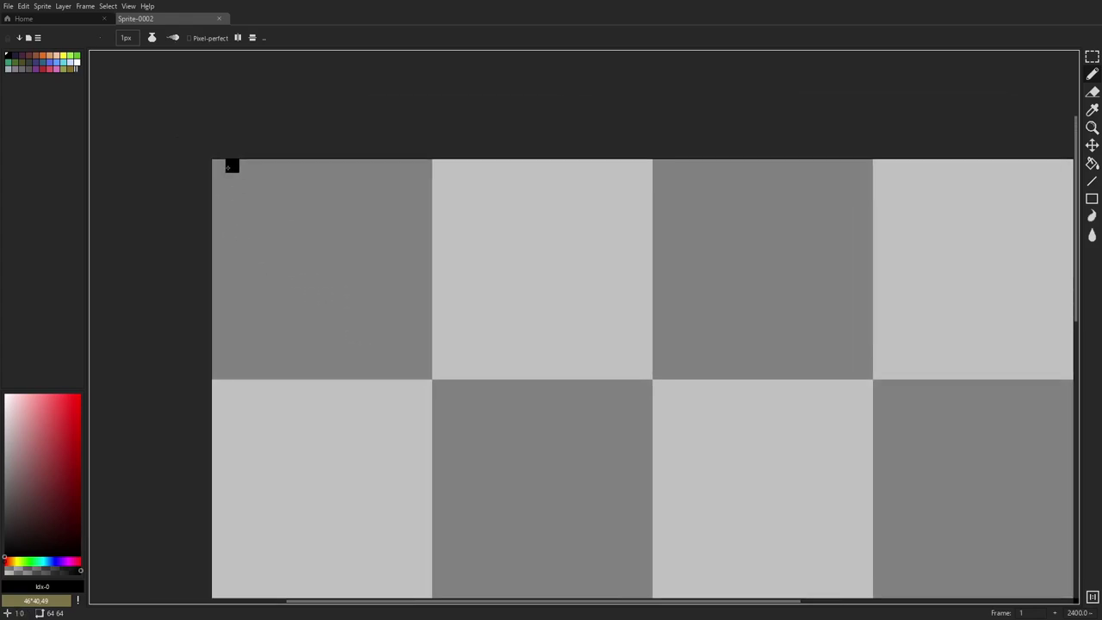
scroll(228, 167, "up", 1)
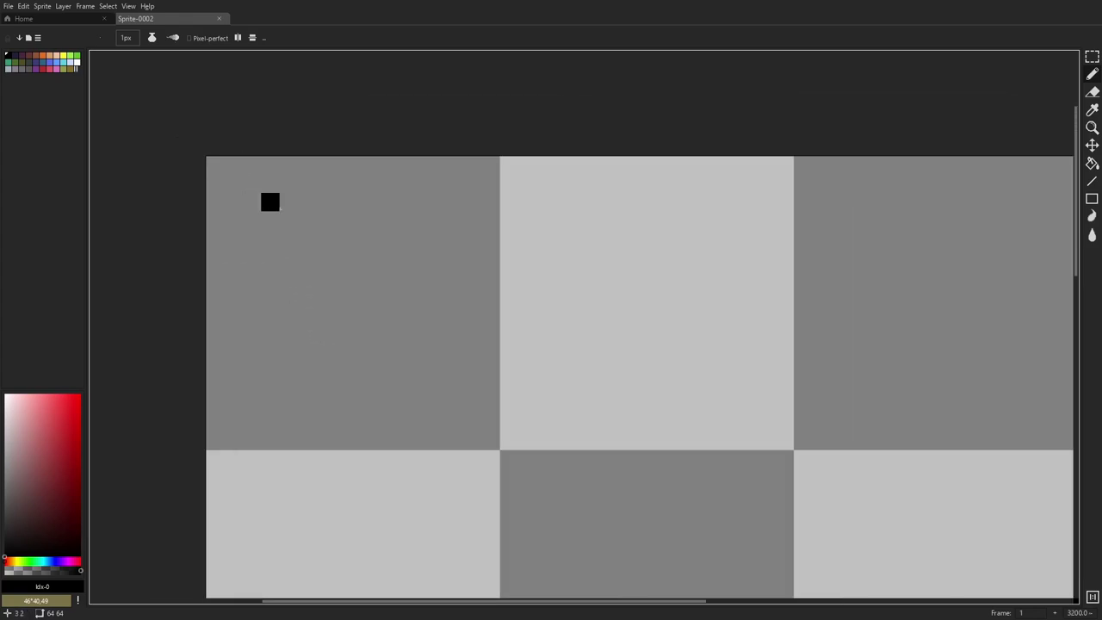
left_click_drag(326, 221, 291, 193)
mouse_move(490, 458)
left_mouse_down()
mouse_move(407, 245)
mouse_move(367, 214)
mouse_move(288, 201)
mouse_move(280, 296)
mouse_move(281, 204)
mouse_move(281, 330)
mouse_move(281, 313)
left_mouse_up()
scroll(344, 315, "down", 3)
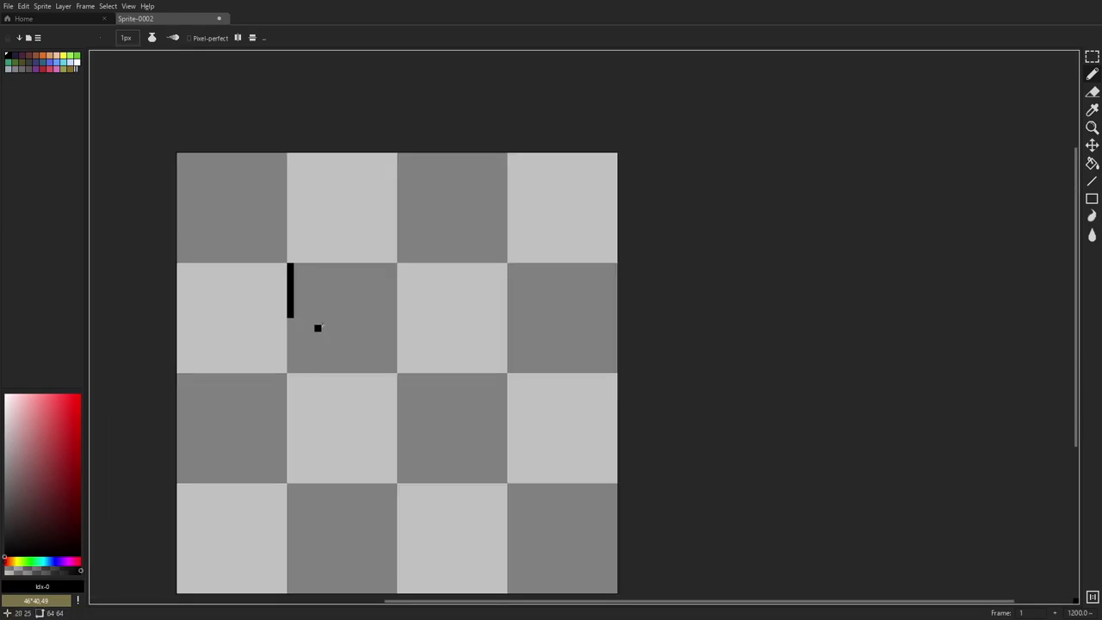
scroll(301, 324, "up", 2)
mouse_move(497, 216)
left_mouse_down()
mouse_move(505, 422)
mouse_move(508, 320)
left_mouse_up()
key("ctrl+z")
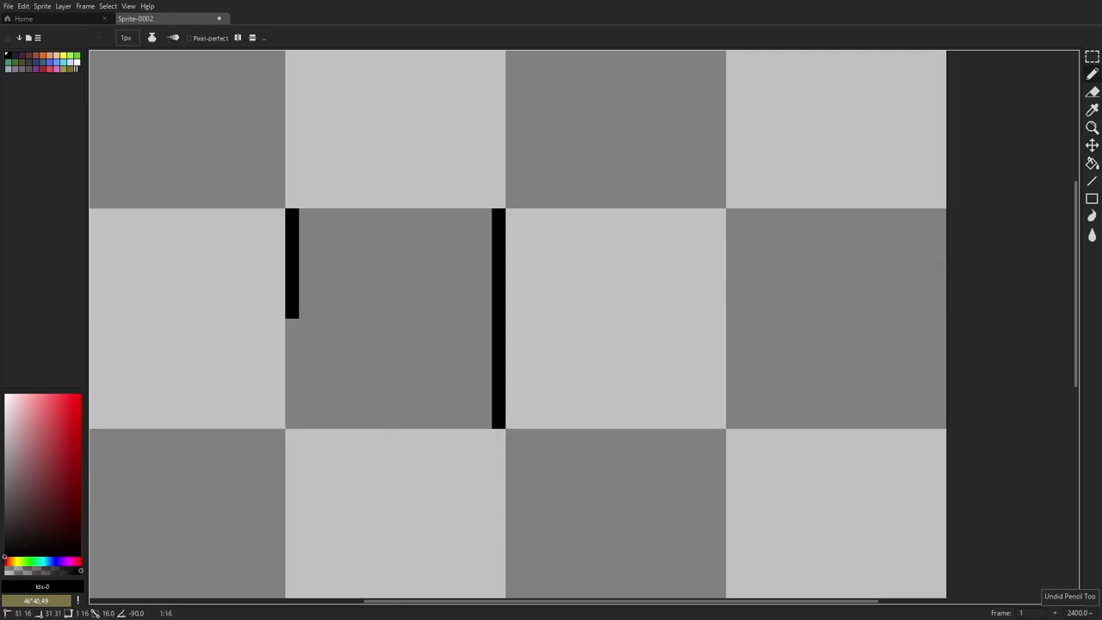
left_click_drag(496, 424, 284, 423)
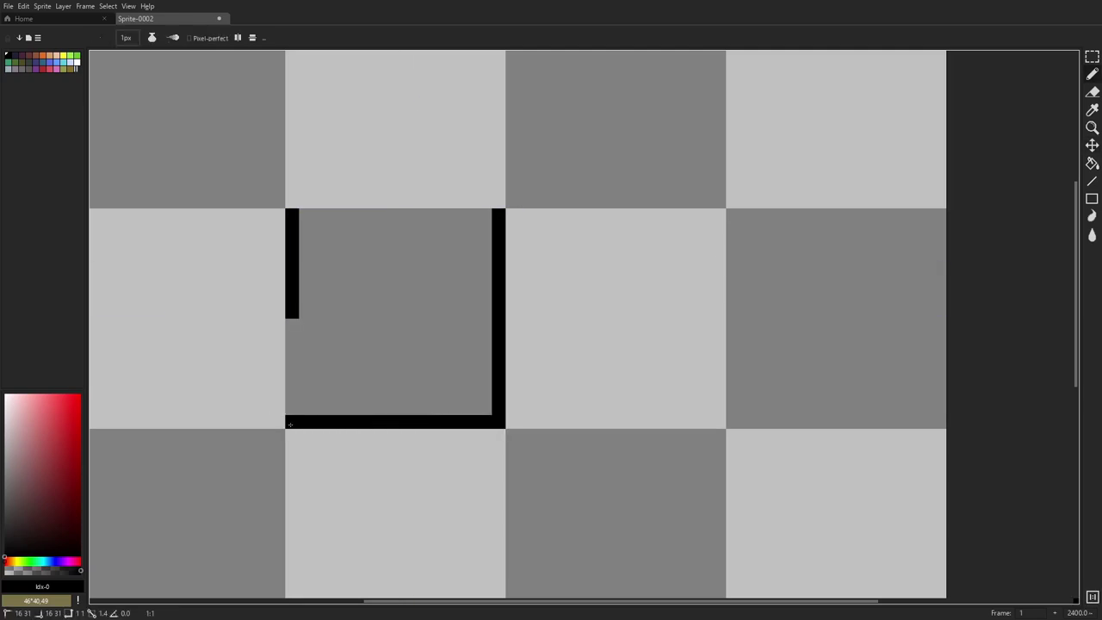
left_click_drag(306, 215, 305, 245)
left_click_drag(299, 300, 306, 317)
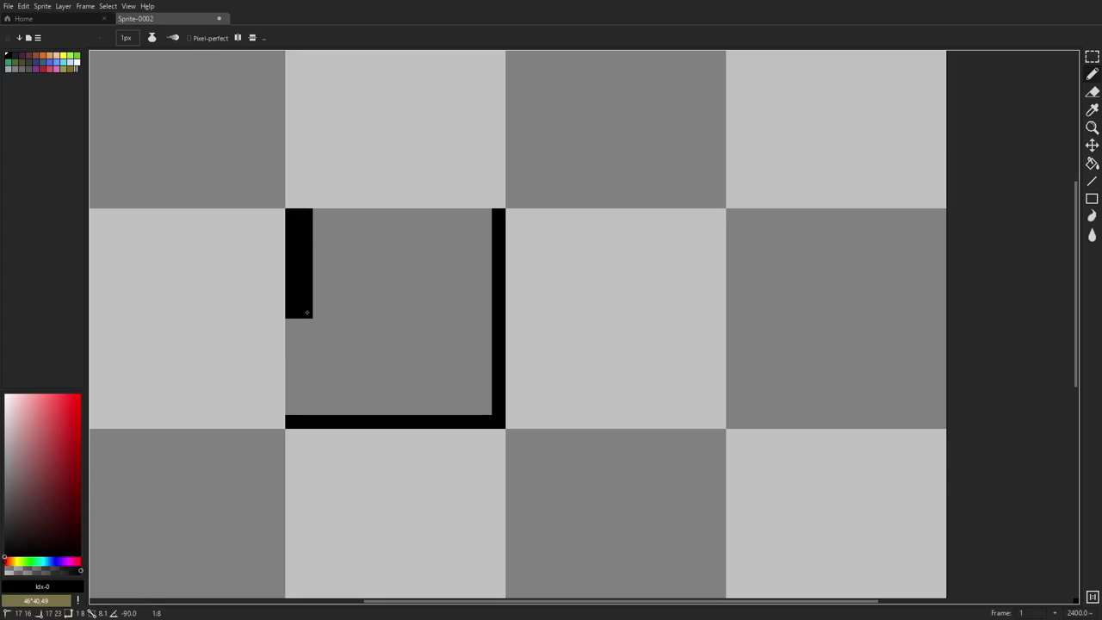
key("v")
key("ctrl+z")
key("ctrl+z")
key("ctrl+z")
key("ctrl+z")
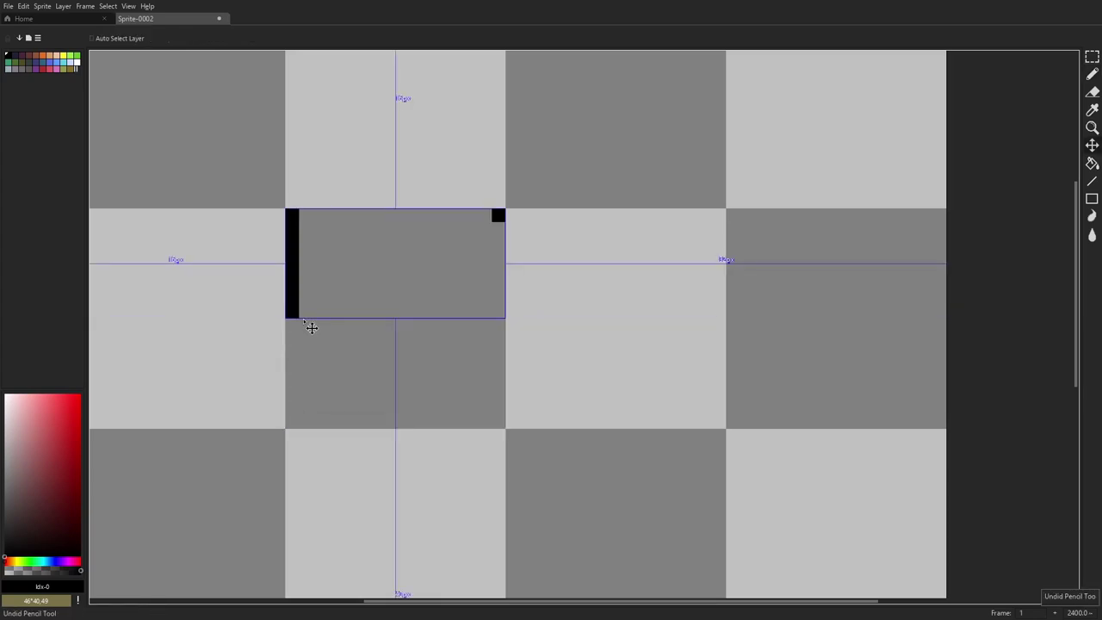
left_click_drag(490, 252, 430, 258)
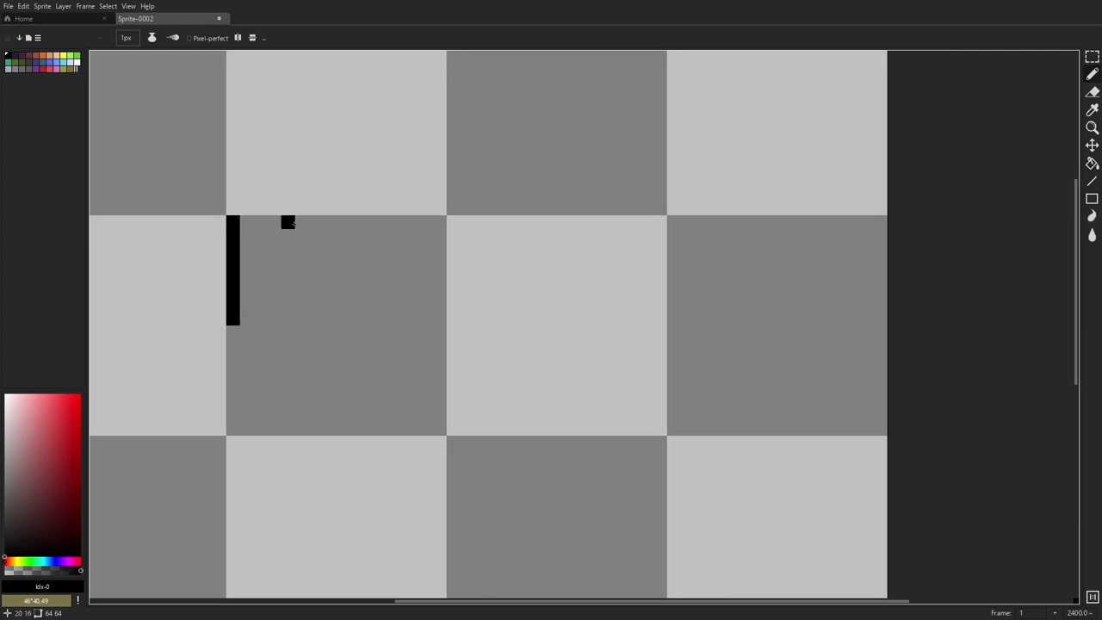
scroll(286, 222, "left", 2)
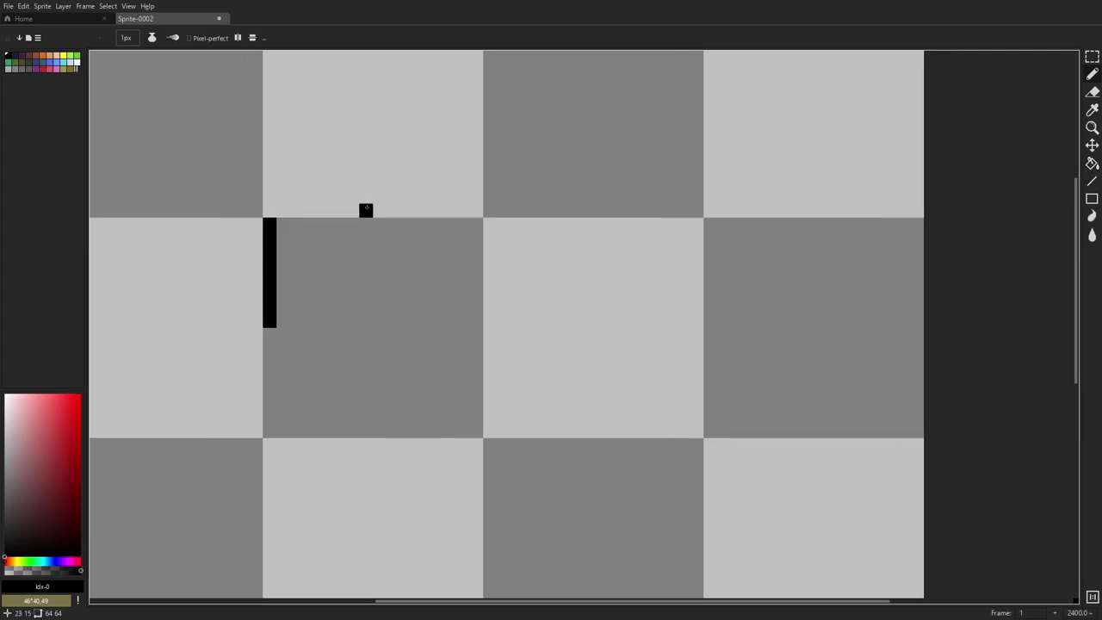
key("ctrl+z")
key("ctrl+z")
- Draw a black one-pixel rectangle outline, about 34 pixels wide and 9 pixels tall, across the upper middle of the canvas
left_click(256, 225)
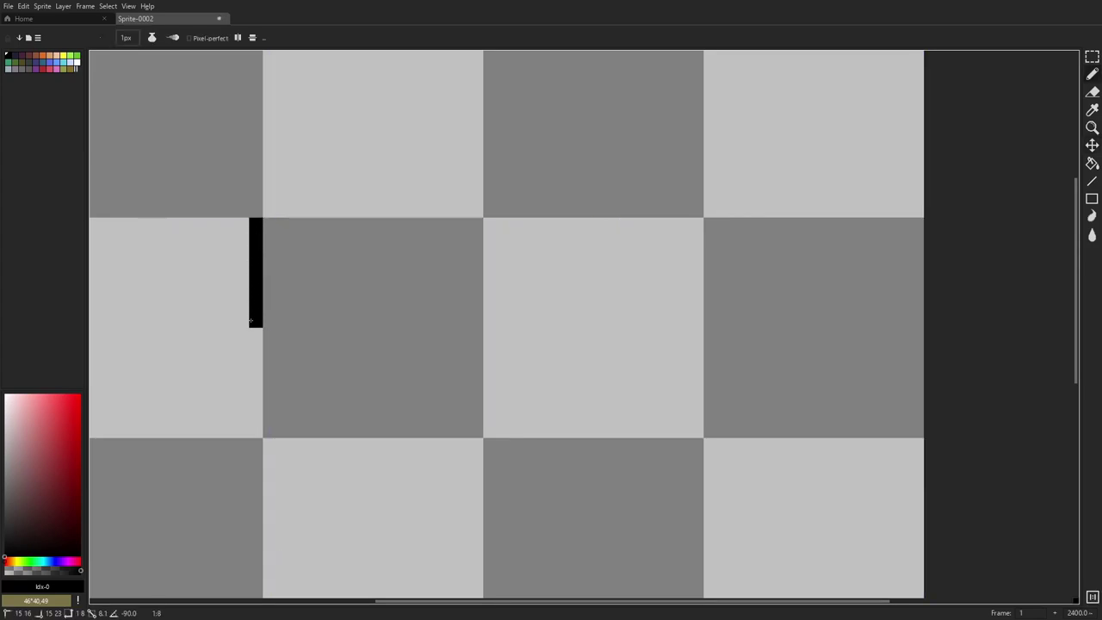
left_click(251, 319, "shift")
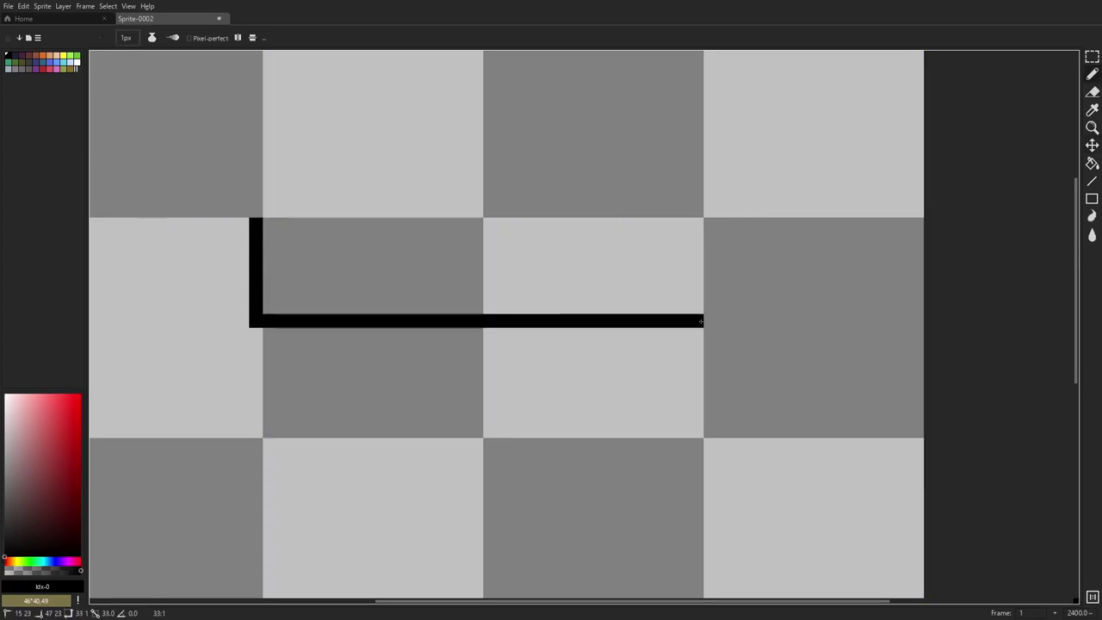
left_click(710, 321, "shift")
left_click(711, 211, "shift")
left_click(256, 211, "shift")
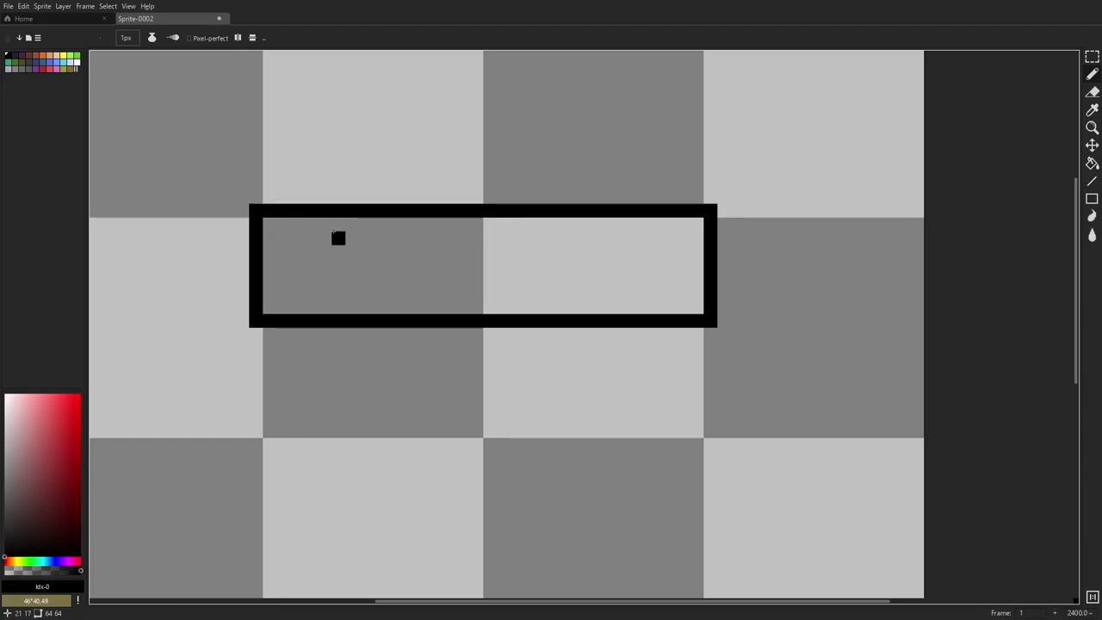
- Draw five vertical divider lines inside the rectangle, leaving five-pixel-wide gaps from its left edge
mouse_move(277, 225)
left_mouse_down()
mouse_move(340, 222)
mouse_move(339, 298)
left_mouse_up()
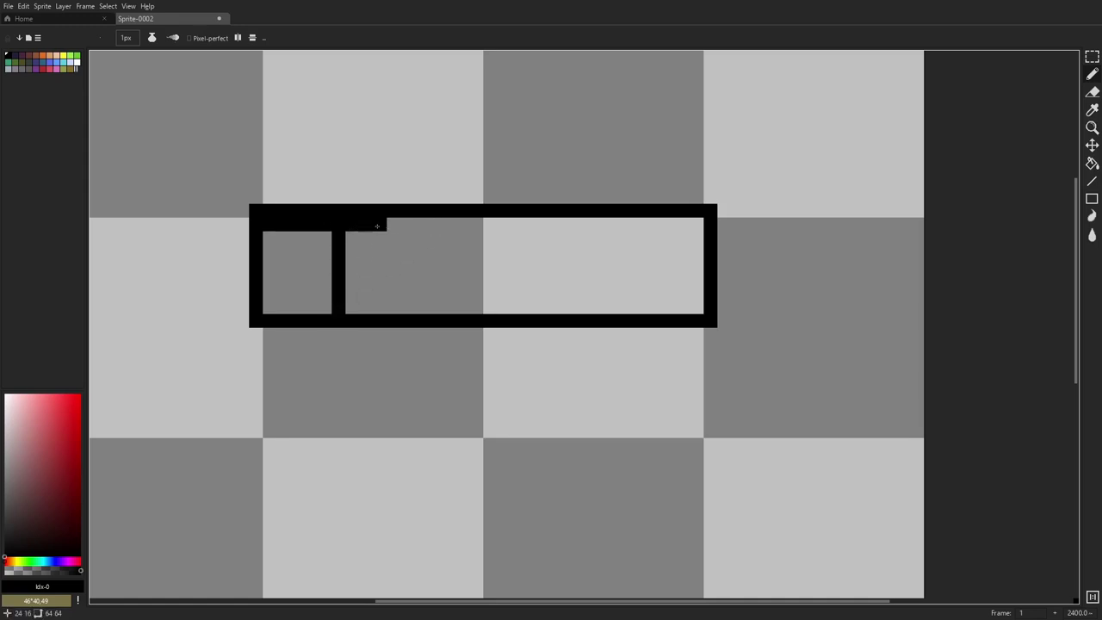
left_click_drag(422, 227, 422, 308)
mouse_move(434, 225)
left_mouse_down()
mouse_move(505, 228)
mouse_move(503, 307)
left_mouse_up()
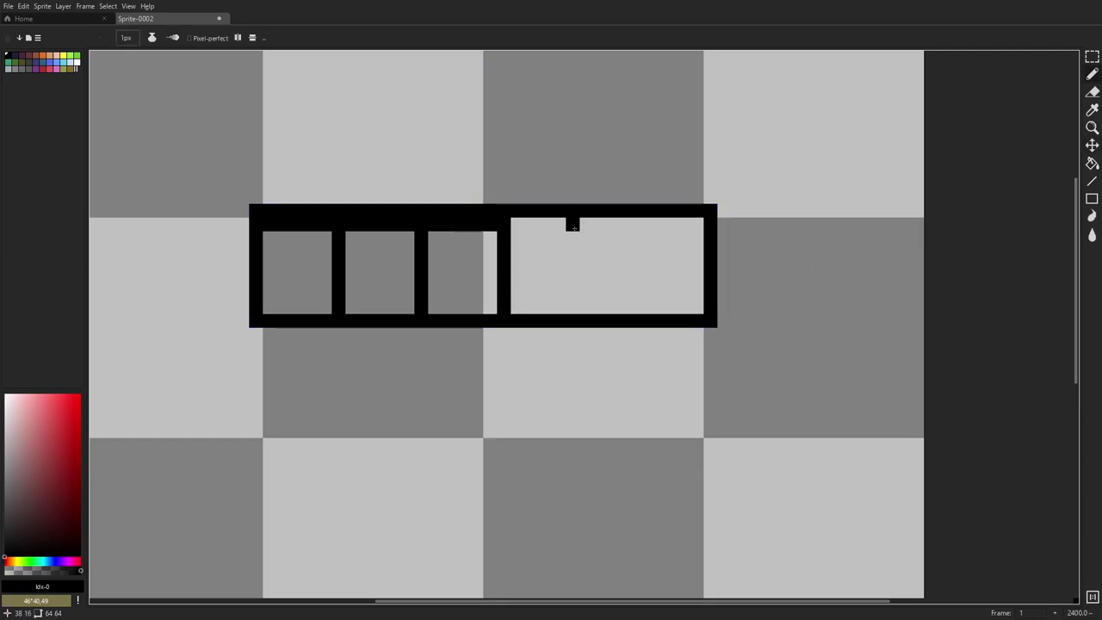
left_click_drag(586, 226, 585, 305)
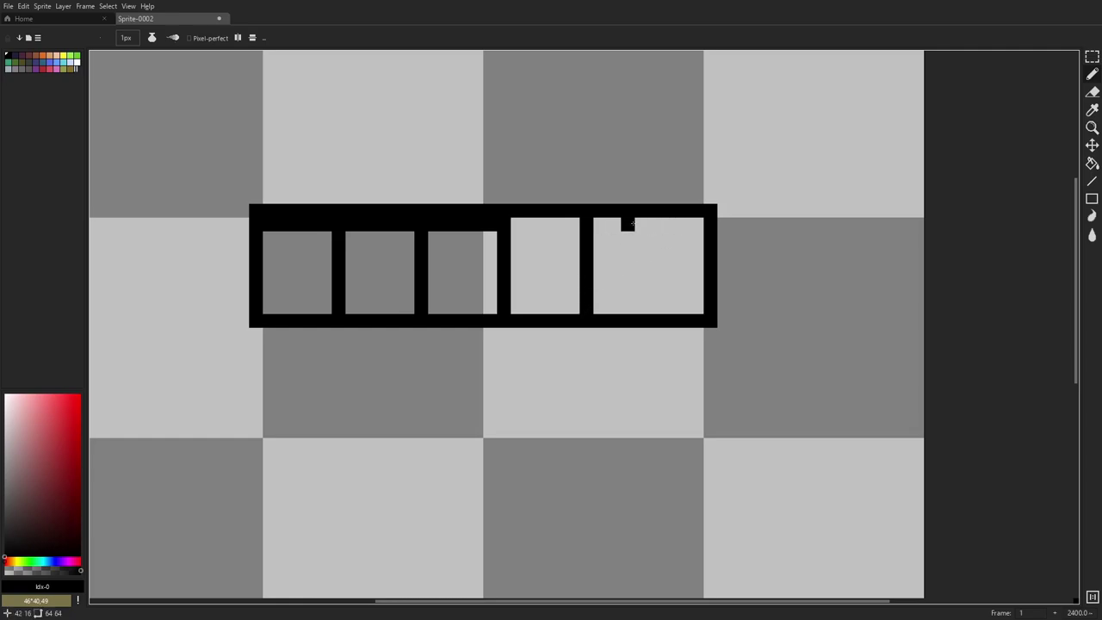
mouse_move(669, 224)
left_mouse_down()
mouse_move(669, 308)
mouse_move(683, 307)
left_mouse_up()
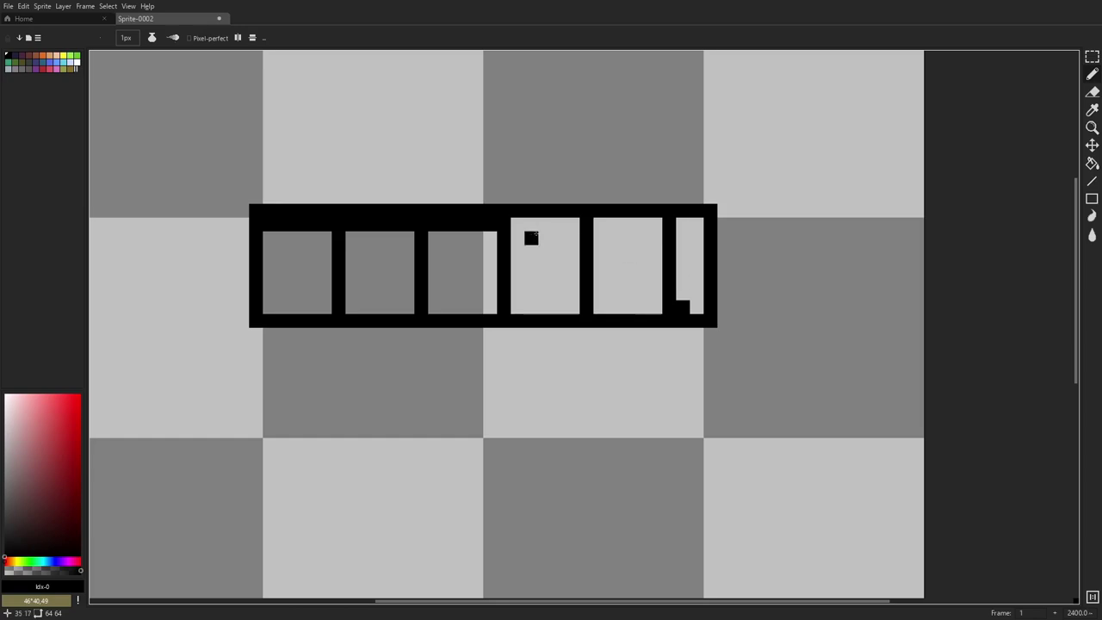
- Erase the outline beyond the fifth divider and the extra pixels below the top edge, leaving a clean five-cell bar
key("e")
left_click_drag(711, 222, 710, 313)
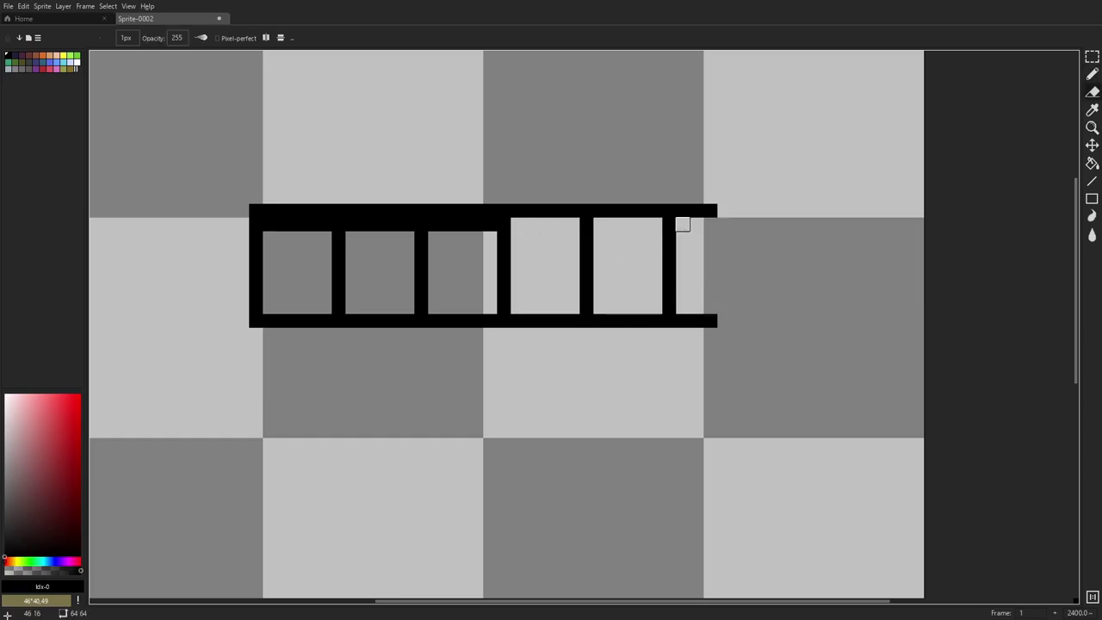
key("b")
mouse_move(724, 211)
left_mouse_down()
mouse_move(752, 215)
mouse_move(751, 310)
mouse_move(723, 322)
left_mouse_up()
key("e")
mouse_move(669, 210)
left_mouse_down()
mouse_move(711, 210)
mouse_move(751, 280)
mouse_move(711, 321)
mouse_move(683, 320)
left_mouse_up()
left_click(752, 210)
mouse_move(462, 224)
left_mouse_down()
mouse_move(490, 224)
mouse_move(269, 223)
left_mouse_up()
scroll(497, 257, "down", 5)
scroll(497, 257, "up", 4)
- Select the whole five-cell bar with the marquee and move it 14 pixels left, near the canvas's left edge
left_click_drag(491, 260, 550, 282)
key("m")
mouse_move(640, 327)
left_mouse_down()
mouse_move(328, 190)
mouse_move(640, 291)
left_mouse_up()
left_click(282, 156)
left_click_drag(737, 351, 227, 162)
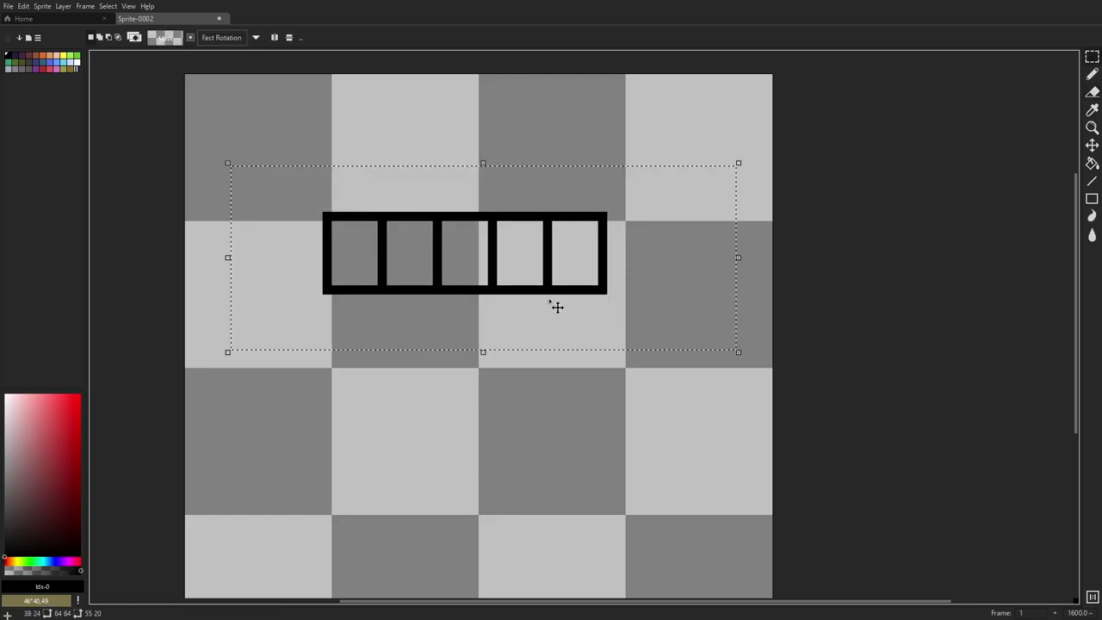
left_click_drag(414, 285, 290, 283)
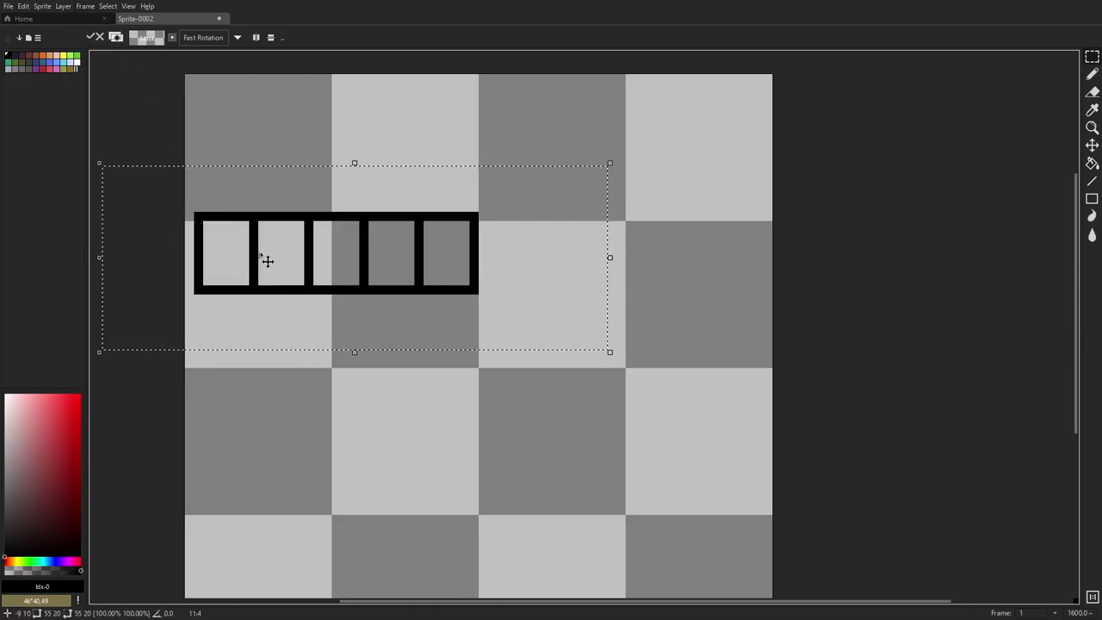
- Place a copy of the bar 30 pixels to the right so both share a divider as ten cells, and deselect
left_click_drag(260, 290, 535, 289)
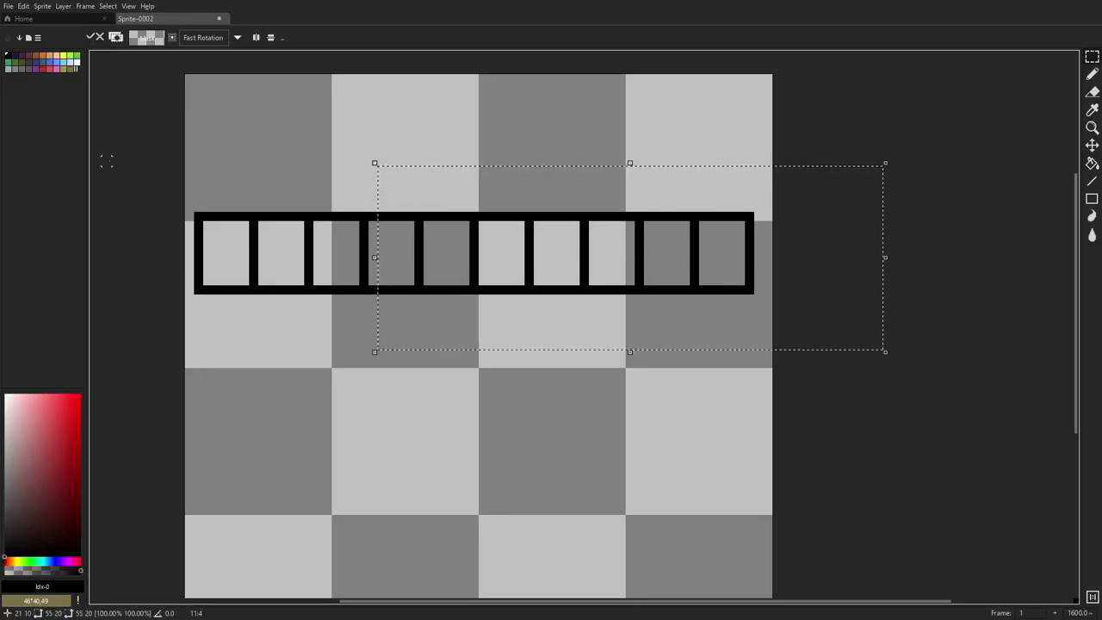
left_click(88, 7)
mouse_move(108, 6)
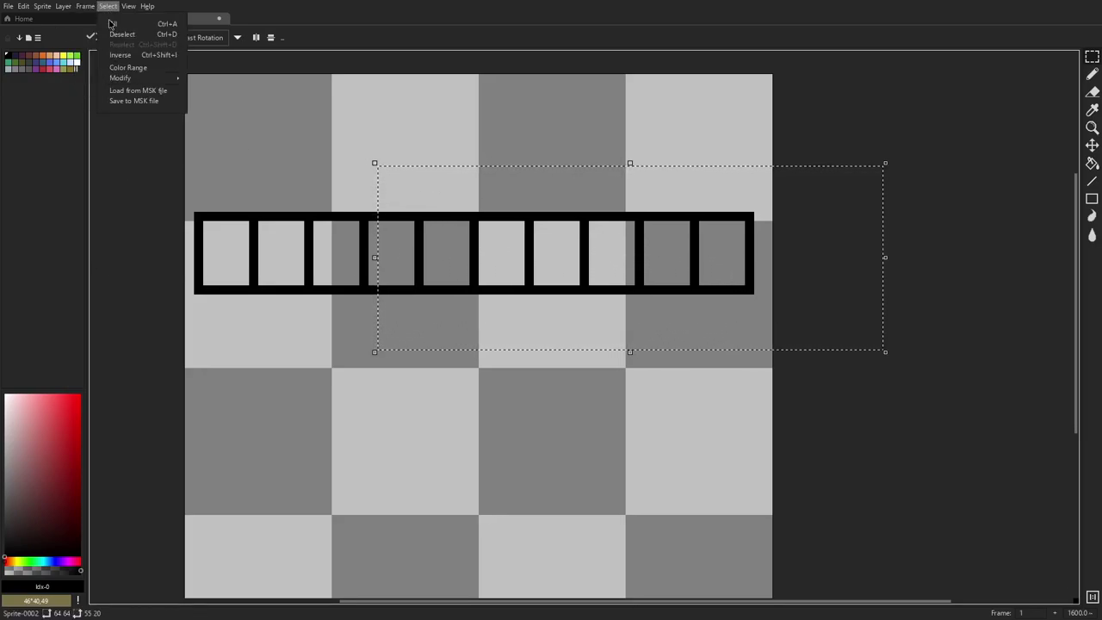
left_click(116, 34)
- Erase the four outer corner pixels of the ten-cell bar
key("b")
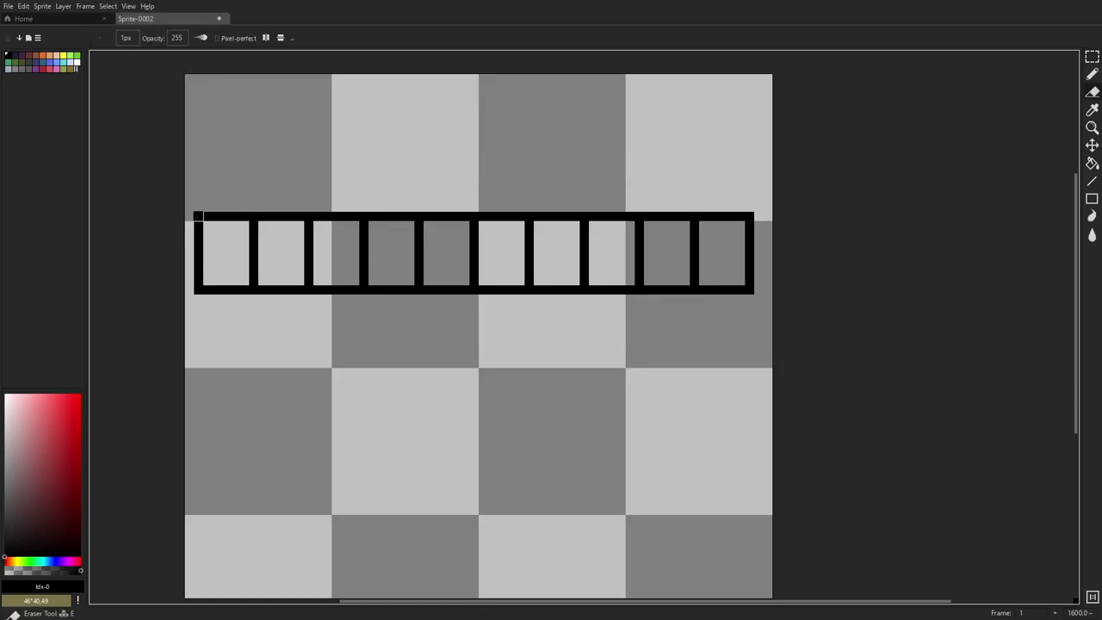
scroll(179, 207, "up", 1)
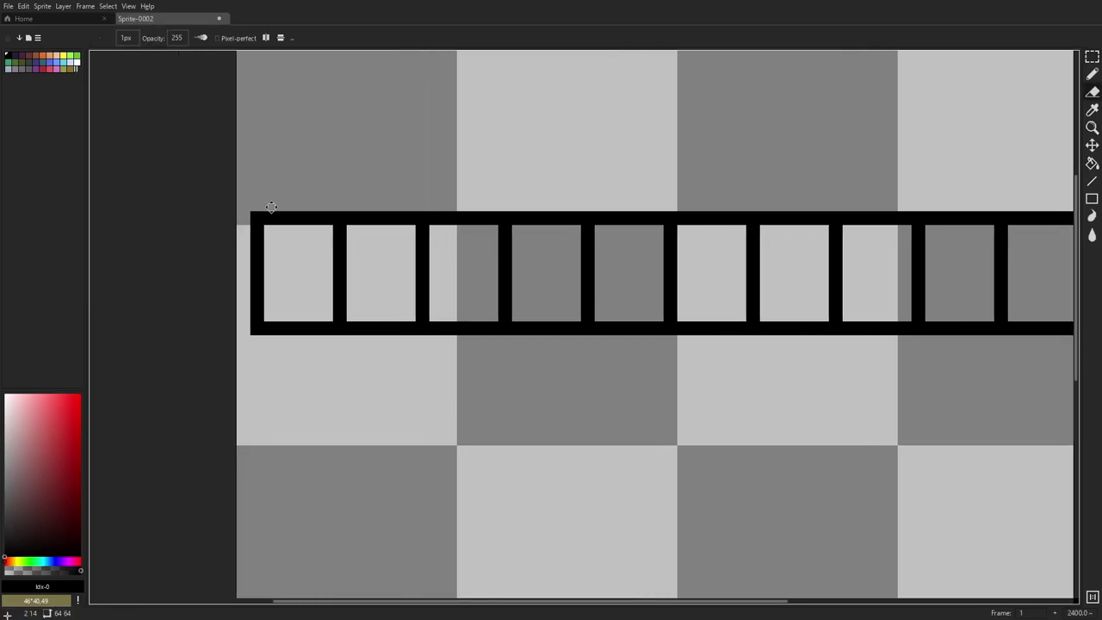
left_click(1092, 93)
left_click(221, 218)
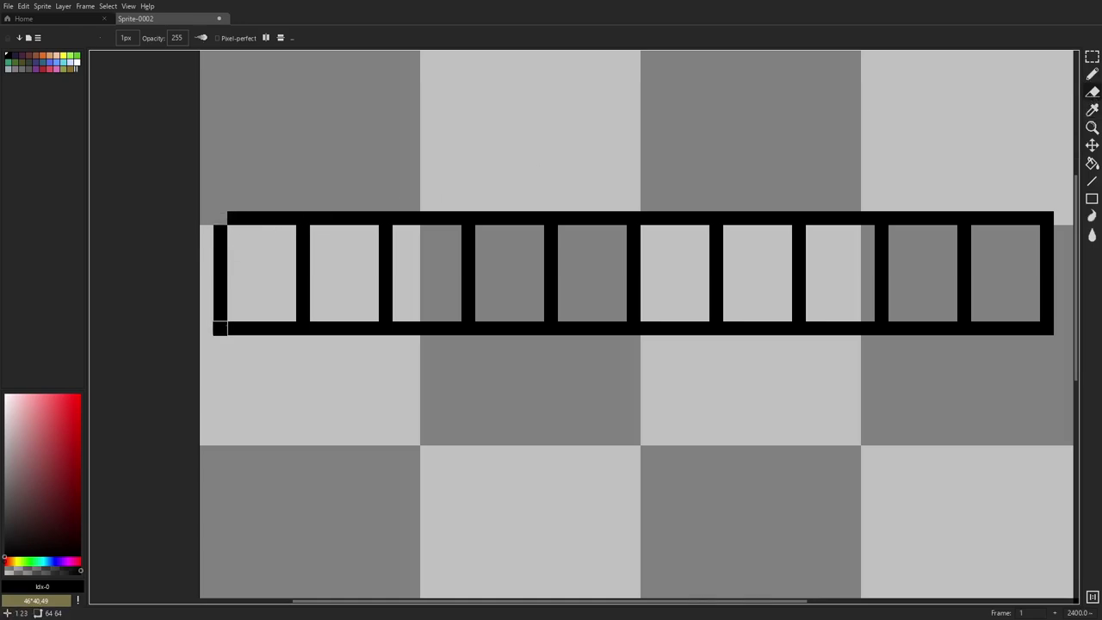
left_click(220, 328)
scroll(391, 262, "down", 1)
left_click_drag(422, 250, 335, 250)
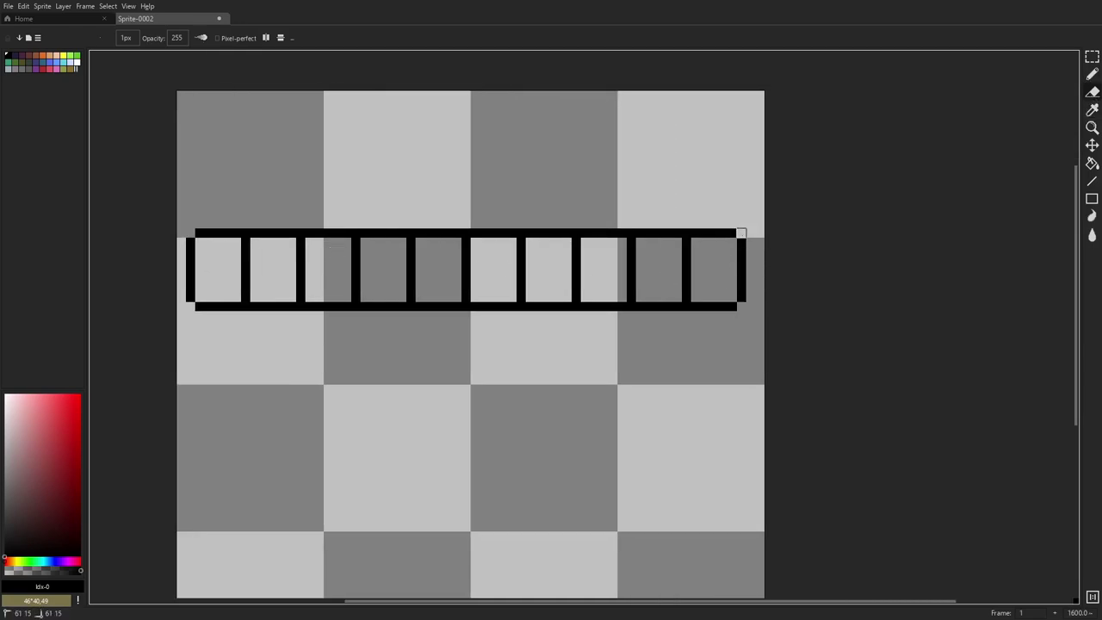
scroll(737, 228, "down", 6)
scroll(680, 297, "up", 6)
scroll(669, 312, "up", 1)
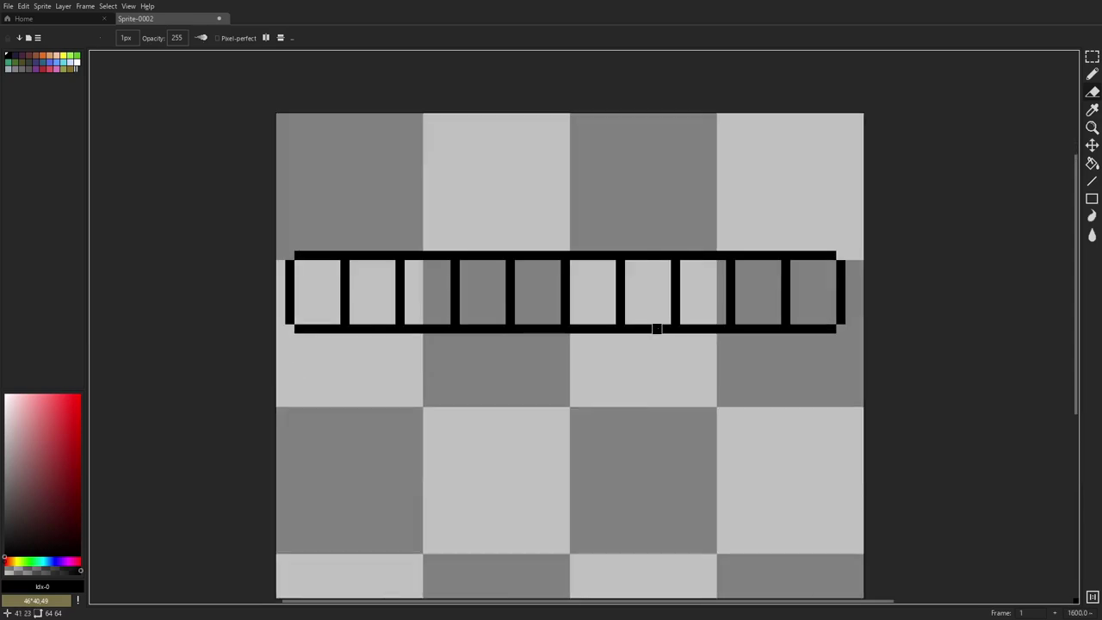
key("m")
left_click_drag(864, 365, 324, 293)
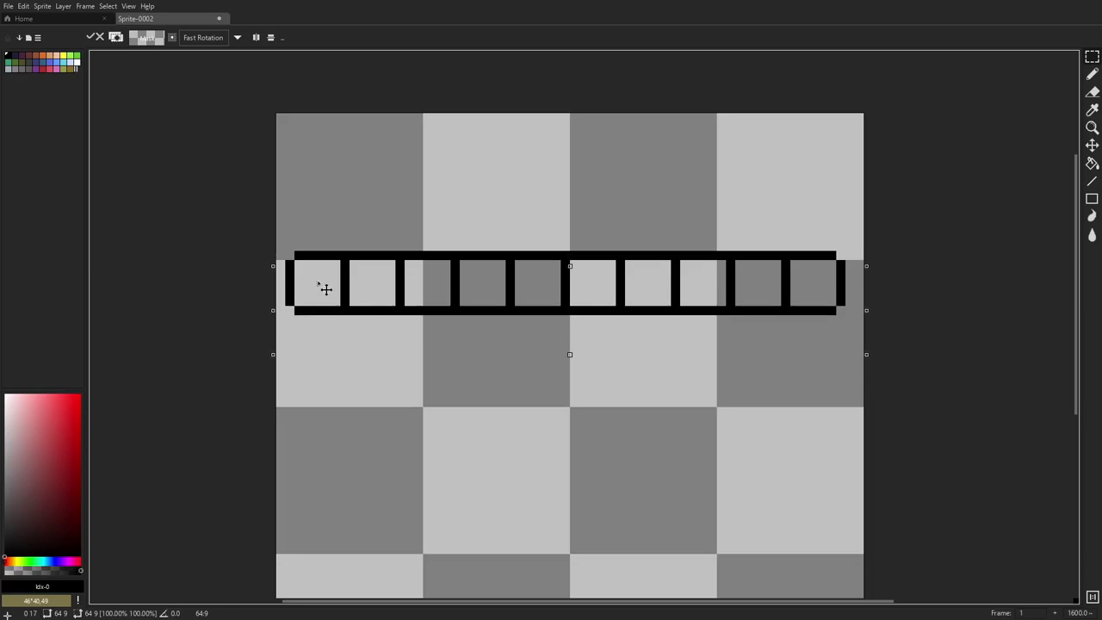
scroll(586, 312, "down", 1)
scroll(586, 313, "up", 1)
key("Escape")
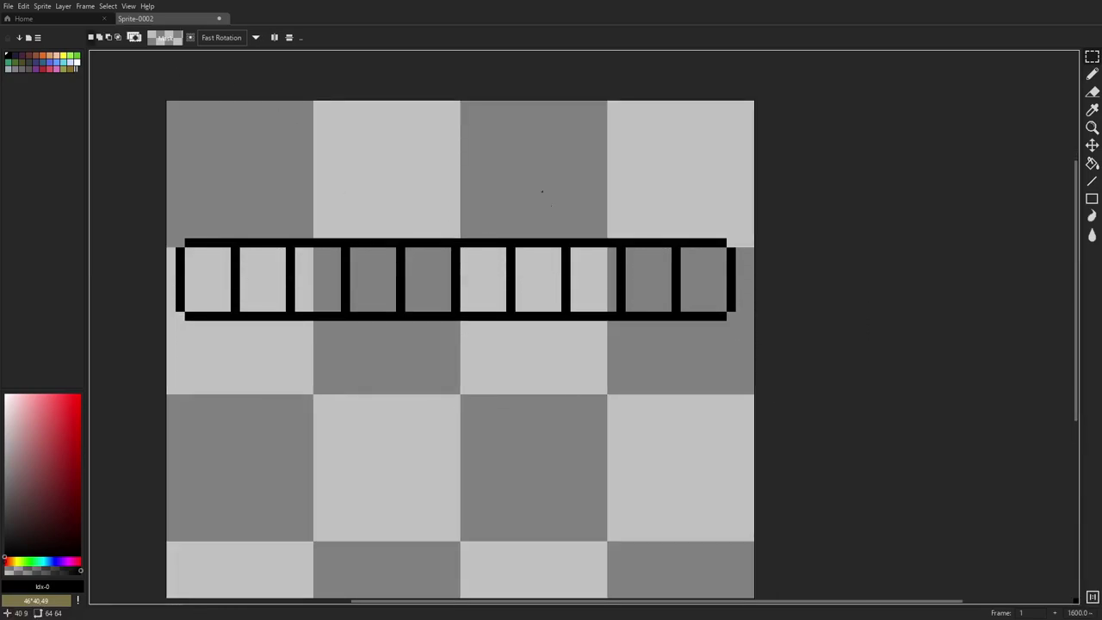
- Select the lower part of the bar across the full canvas width, move it up 2 pixels, and deselect
left_click_drag(814, 371, 152, 280)
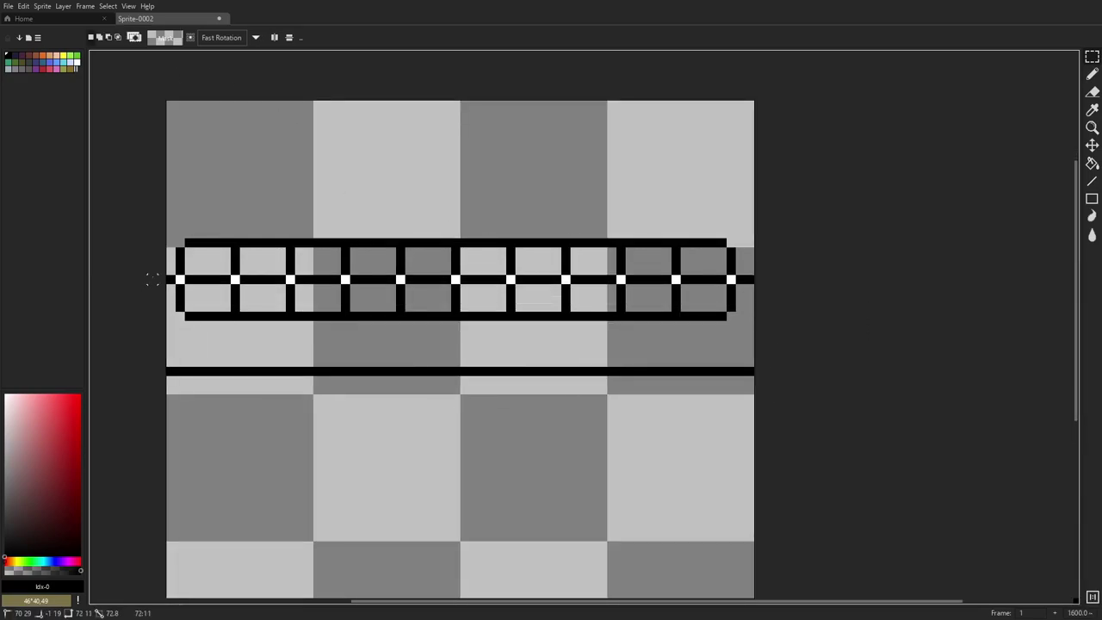
left_click_drag(315, 303, 320, 292)
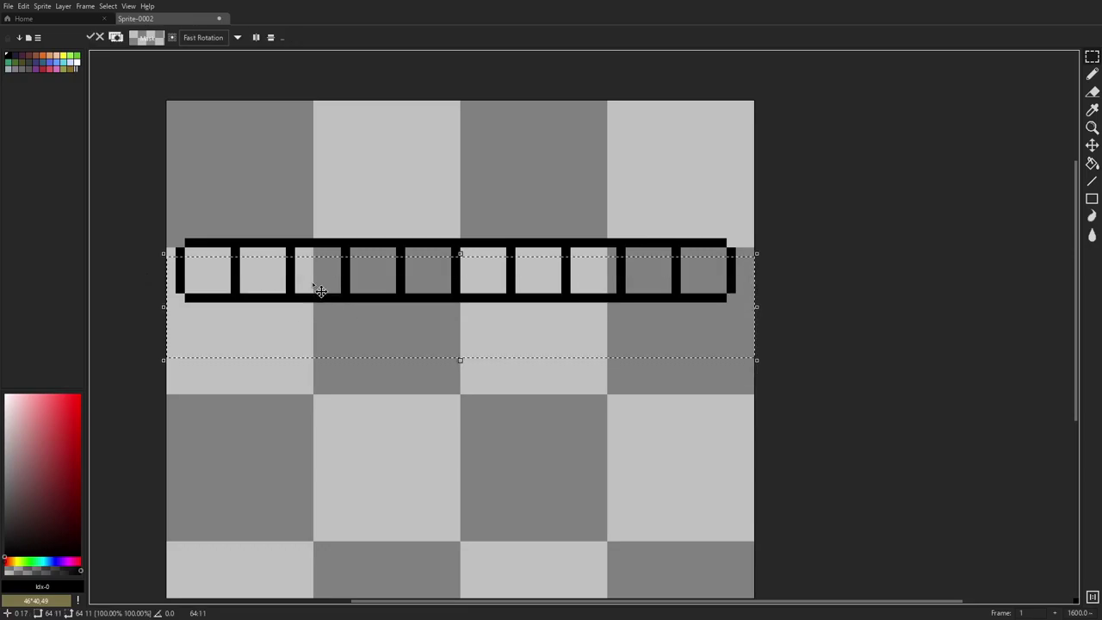
scroll(627, 268, "up", 5)
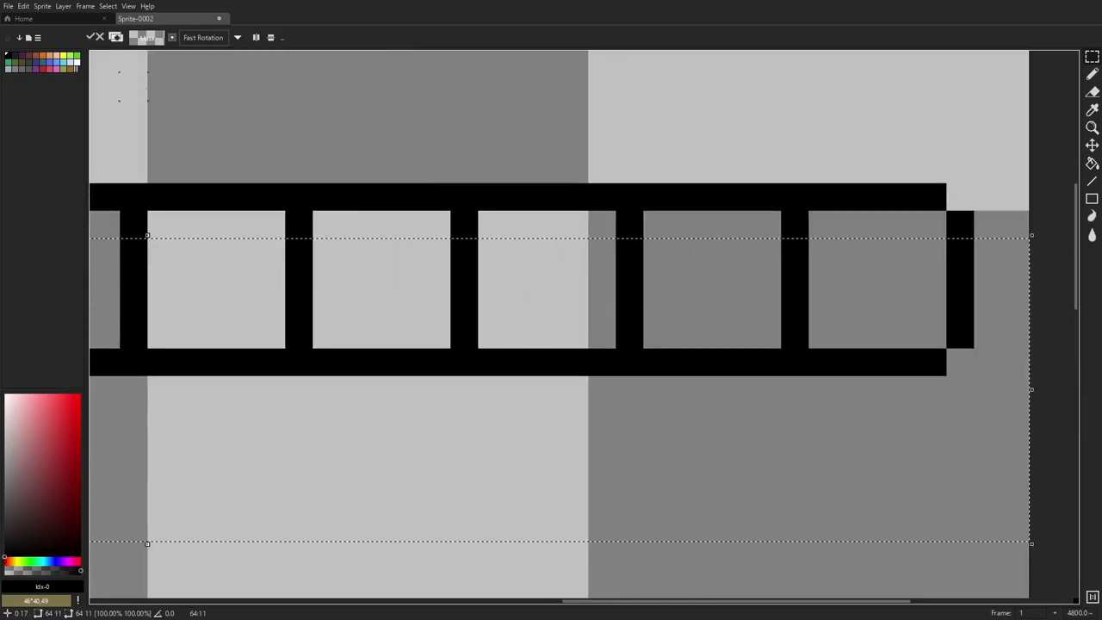
left_click(110, 10)
left_click(121, 34)
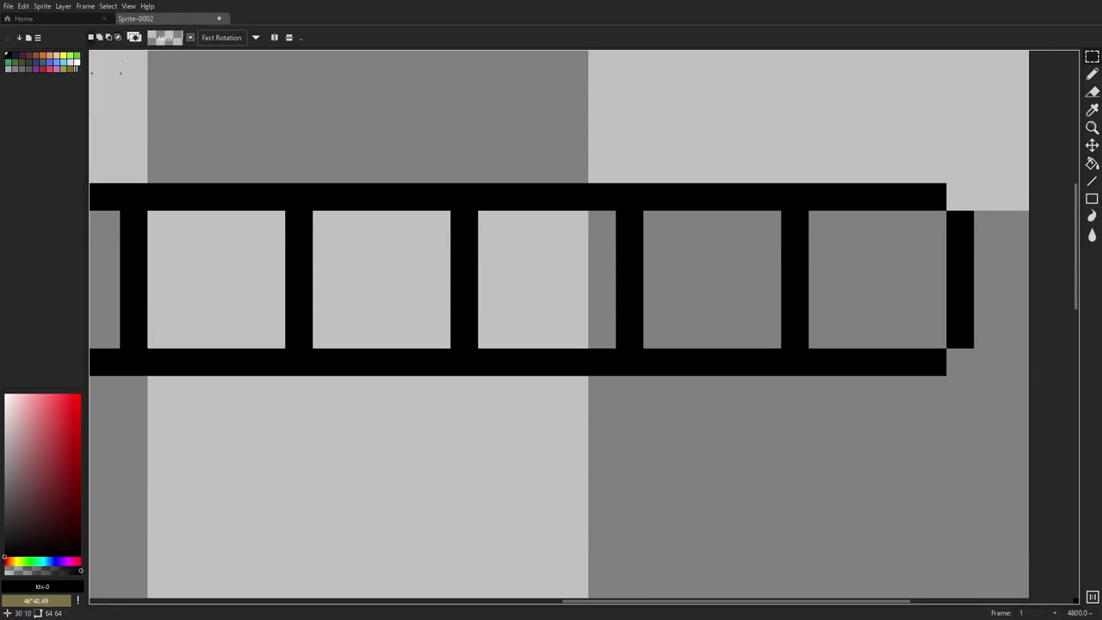
- Paint the four missing outer corner pixels of the ten-cell bar black with the 1 px pencil, squaring its outline
scroll(418, 280, "down", 10)
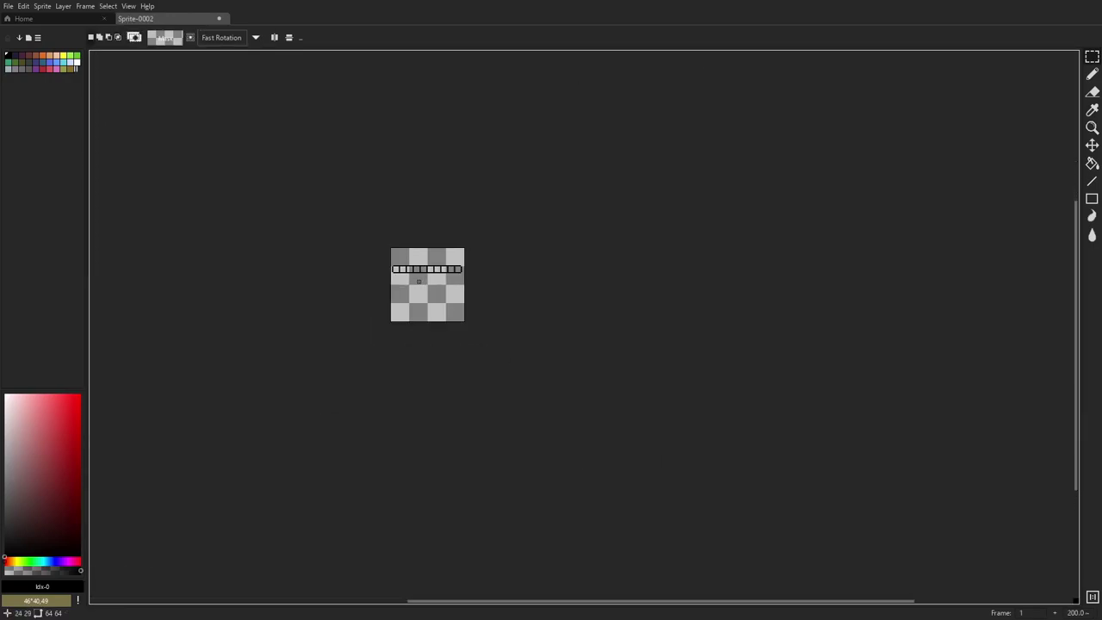
scroll(419, 281, "up", 10)
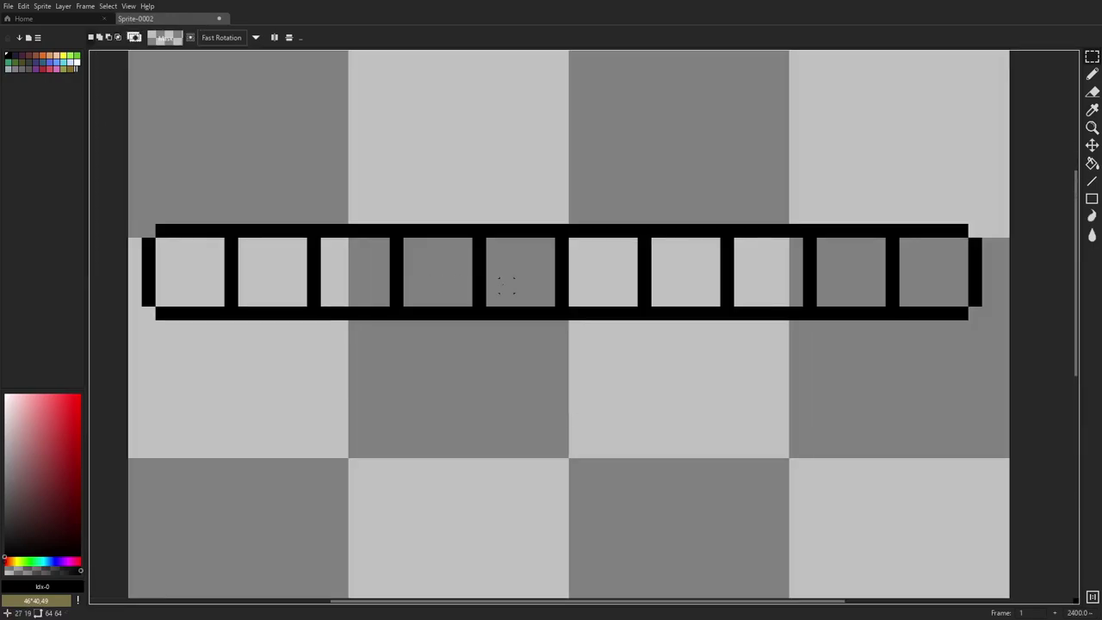
left_click_drag(507, 286, 567, 284)
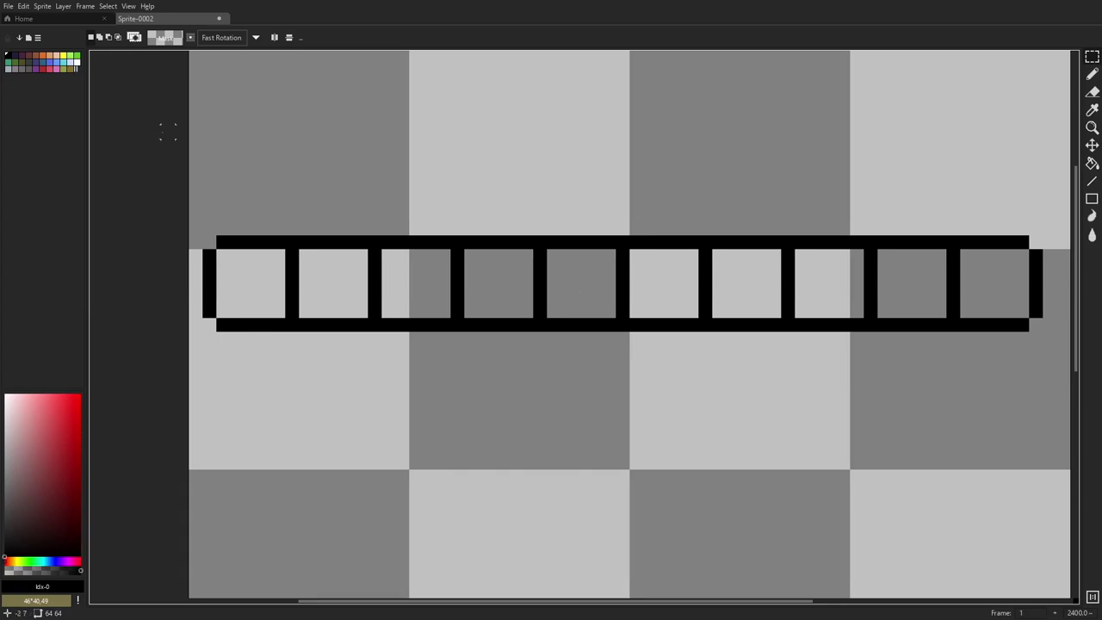
key("b")
left_click(209, 243)
left_click(209, 325)
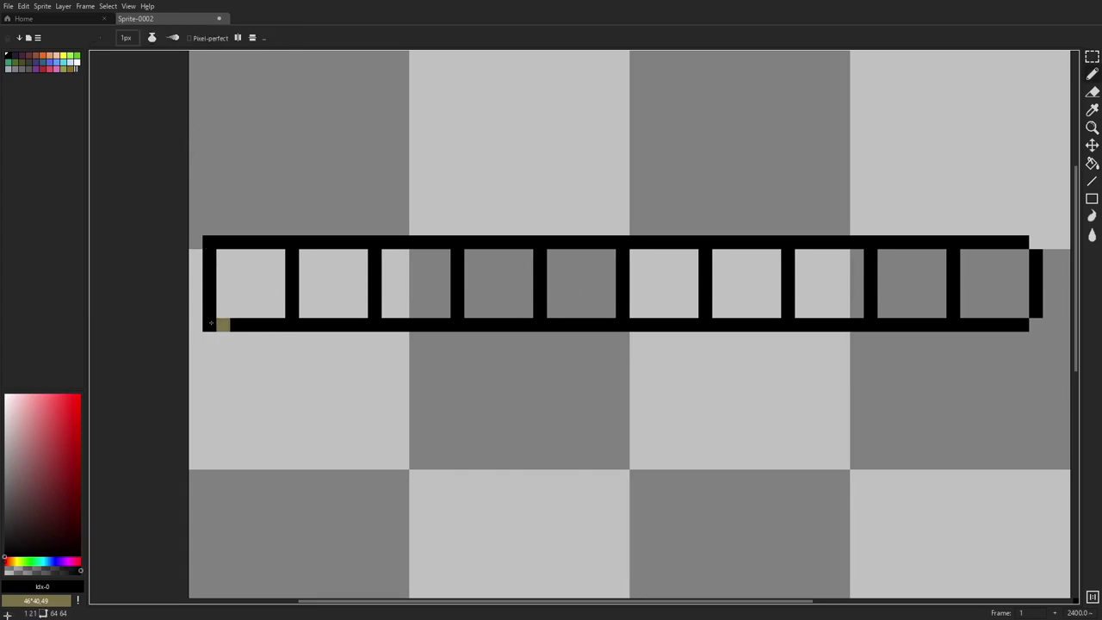
scroll(426, 328, "down", 6)
scroll(520, 328, "up", 5)
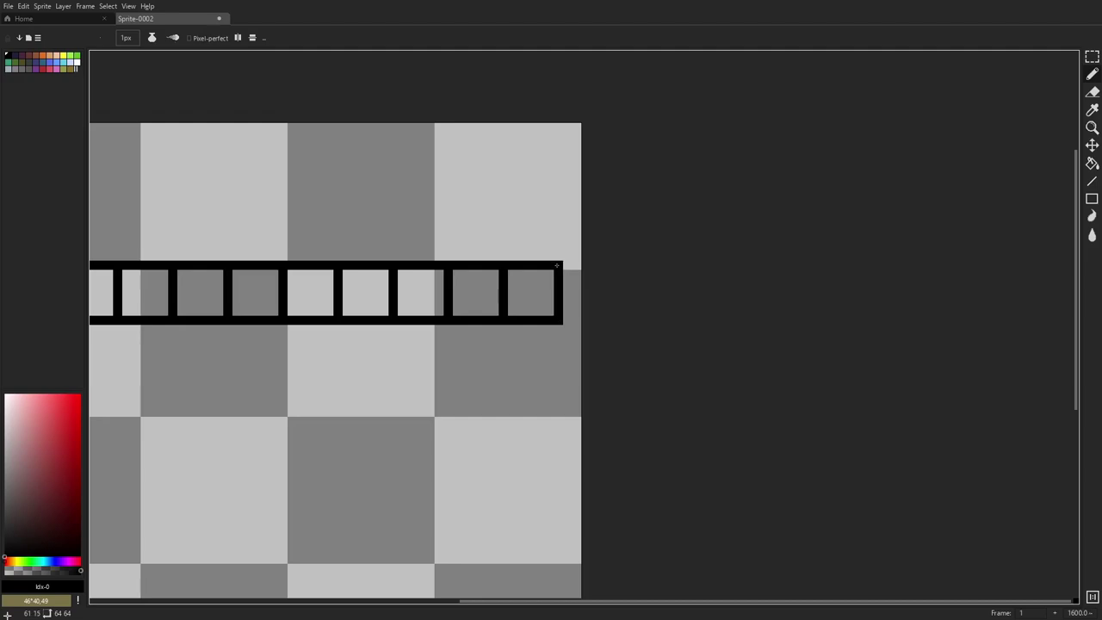
scroll(557, 266, "down", 6)
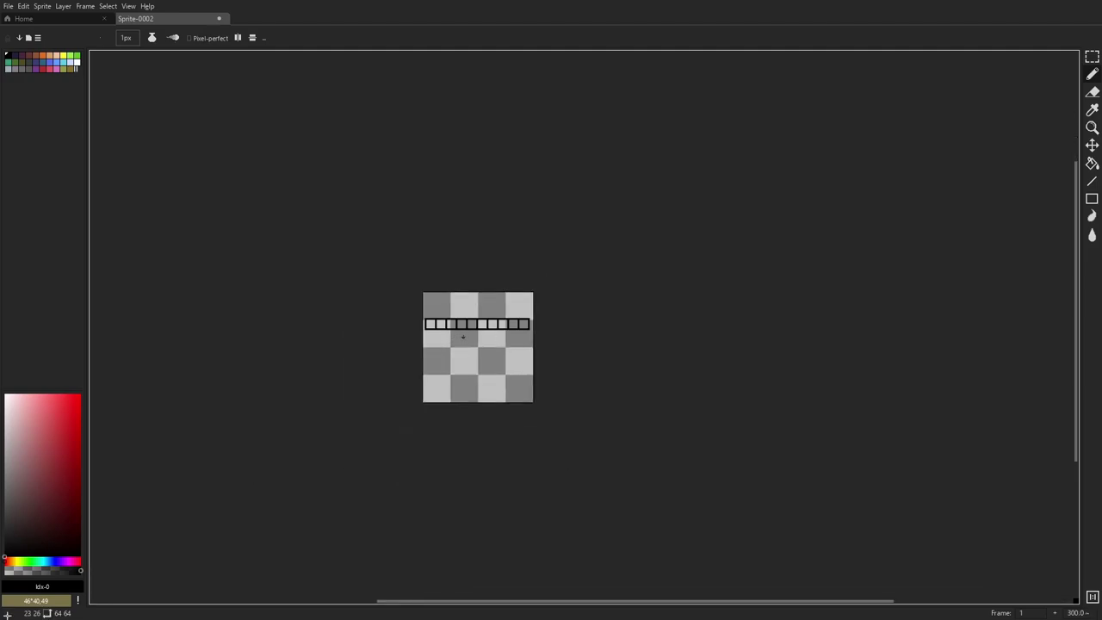
scroll(462, 336, "up", 6)
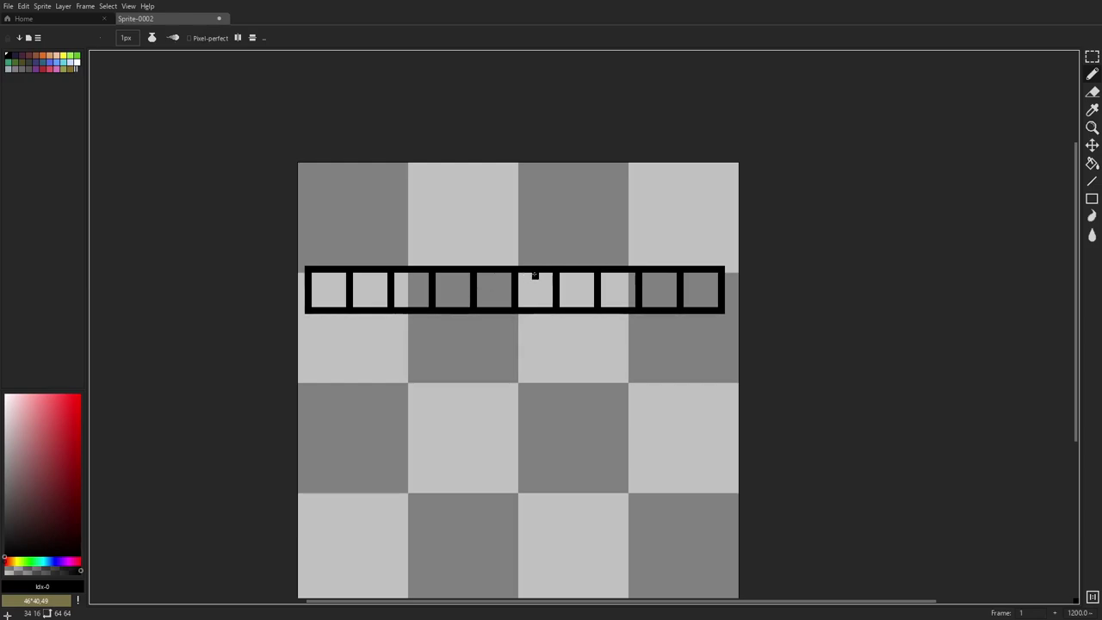
scroll(599, 271, "up", 1)
left_click(560, 258)
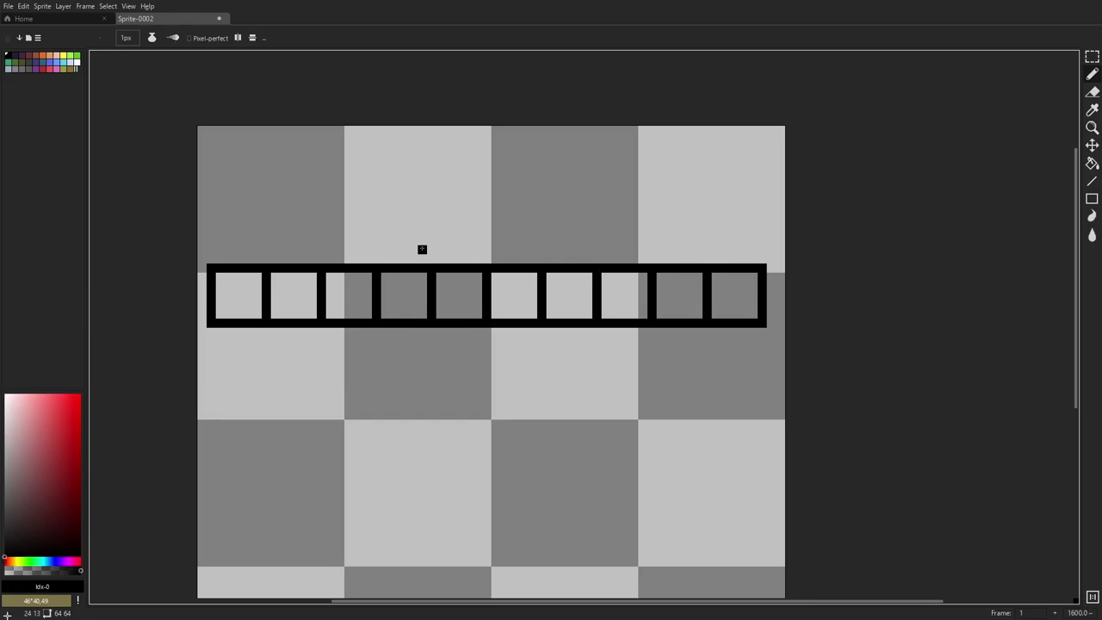
- Choose a muted red (HSV about 0°, 63, 83) and fill all ten cells of the bar with it
left_click_drag(58, 417, 56, 407)
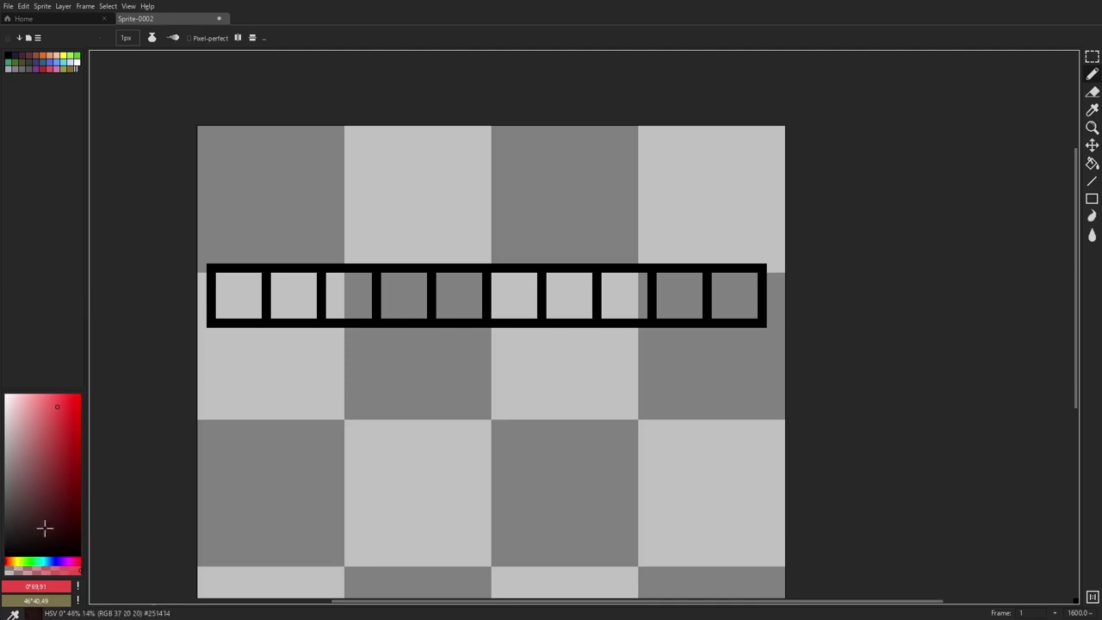
left_click(61, 411)
left_click_drag(61, 411, 92, 408)
left_click_drag(61, 450, 51, 421)
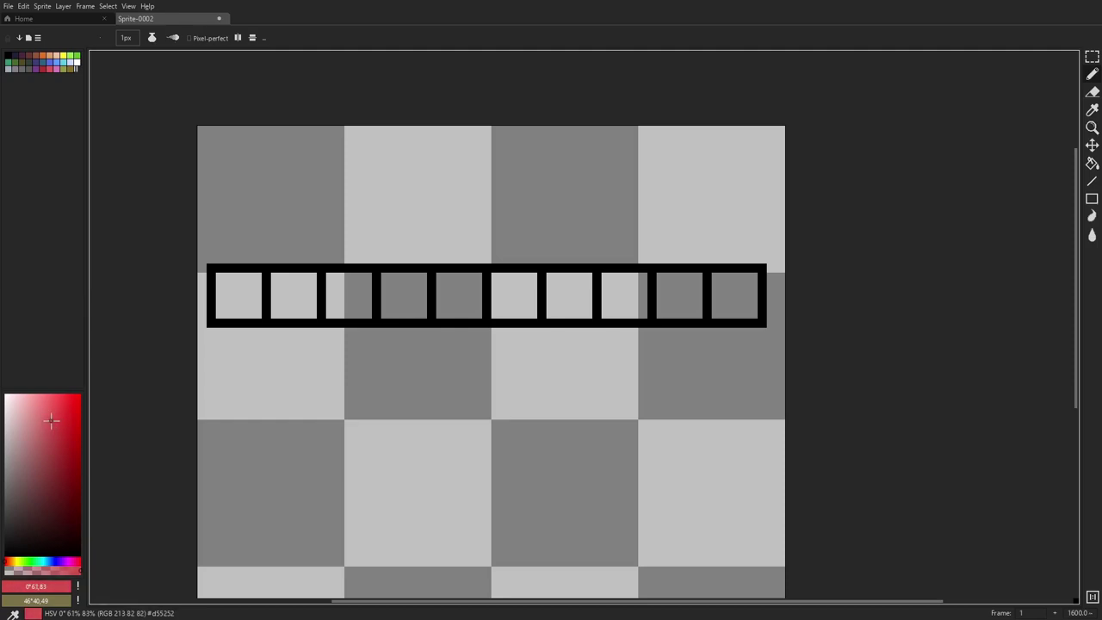
key("g")
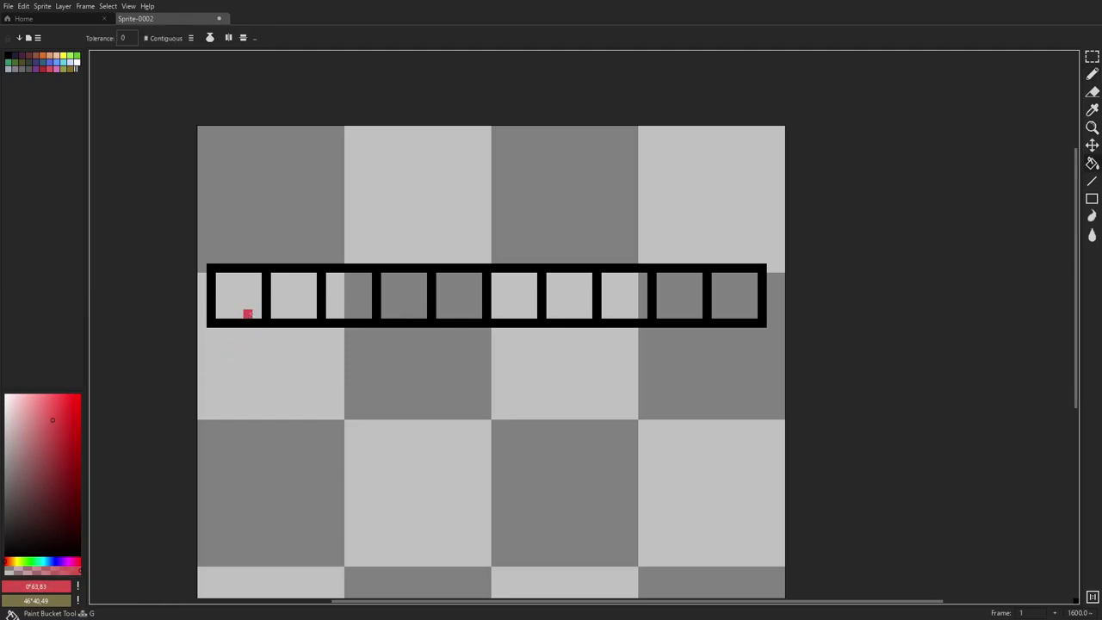
left_click(246, 312)
scroll(273, 330, "up", 1)
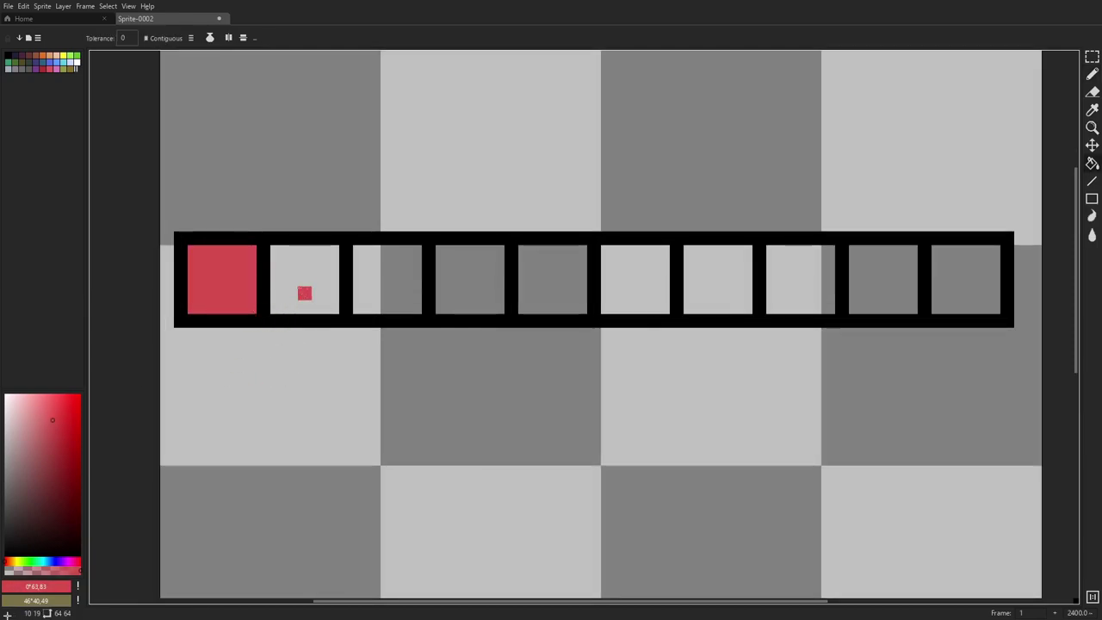
left_click(278, 280)
left_click(374, 294)
left_click(442, 280)
left_click(526, 280)
left_click(610, 293)
left_click(719, 280)
left_click(801, 280)
left_click(884, 280)
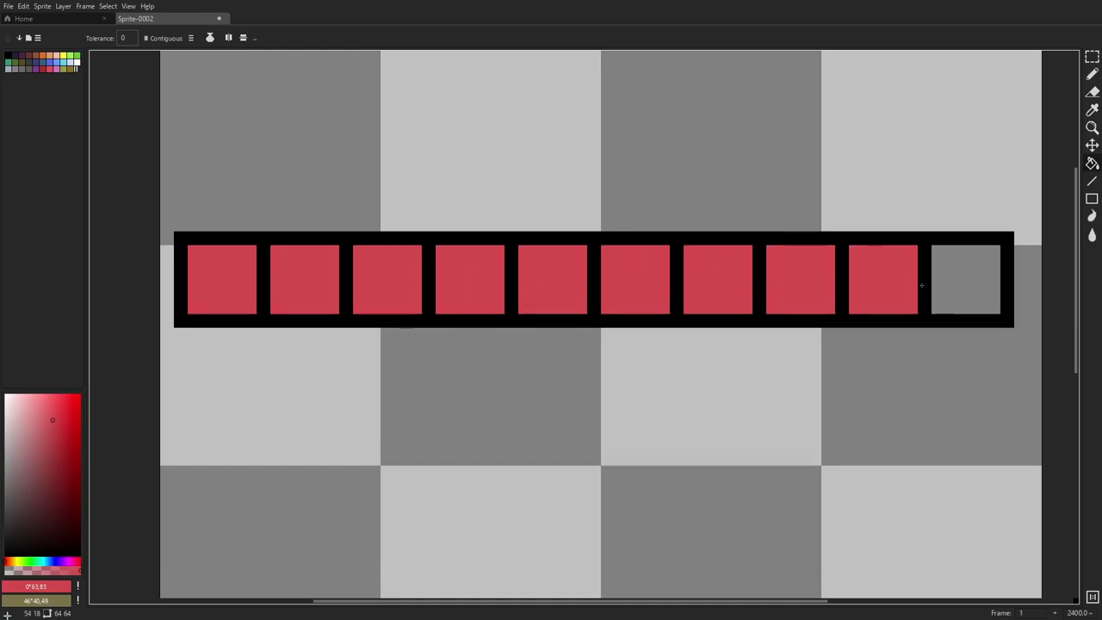
left_click(966, 280)
scroll(795, 332, "down", 4)
scroll(832, 332, "up", 3)
scroll(564, 313, "down", 1)
scroll(564, 313, "up", 1)
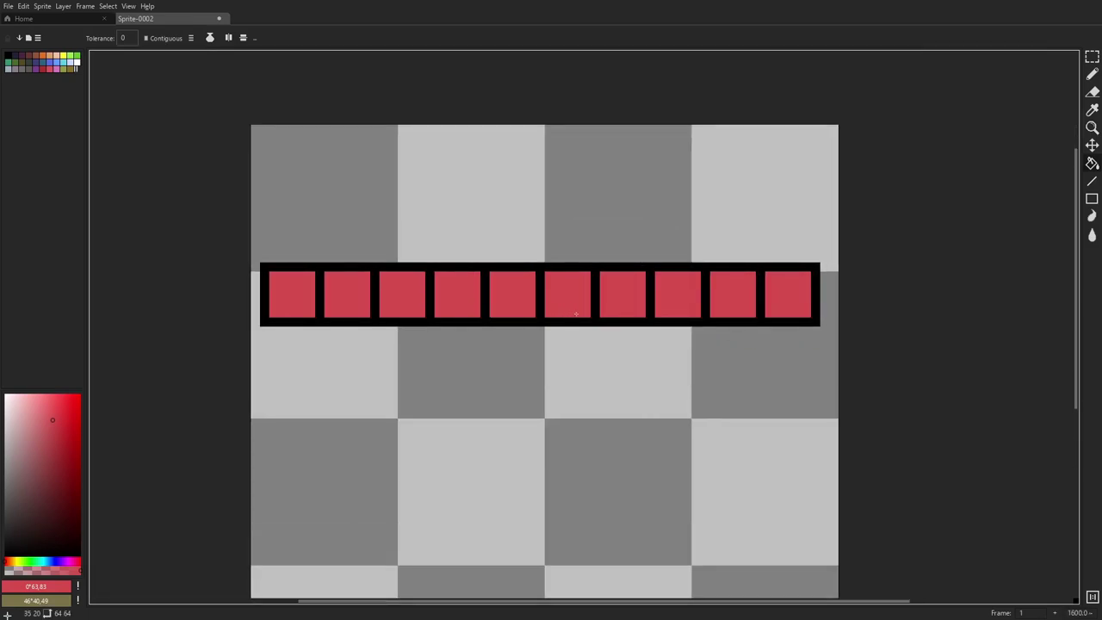
- Choose a dark bluish grey (HSV 234°, 14, 26) and fill the last two cells of the bar with it
left_click(12, 515)
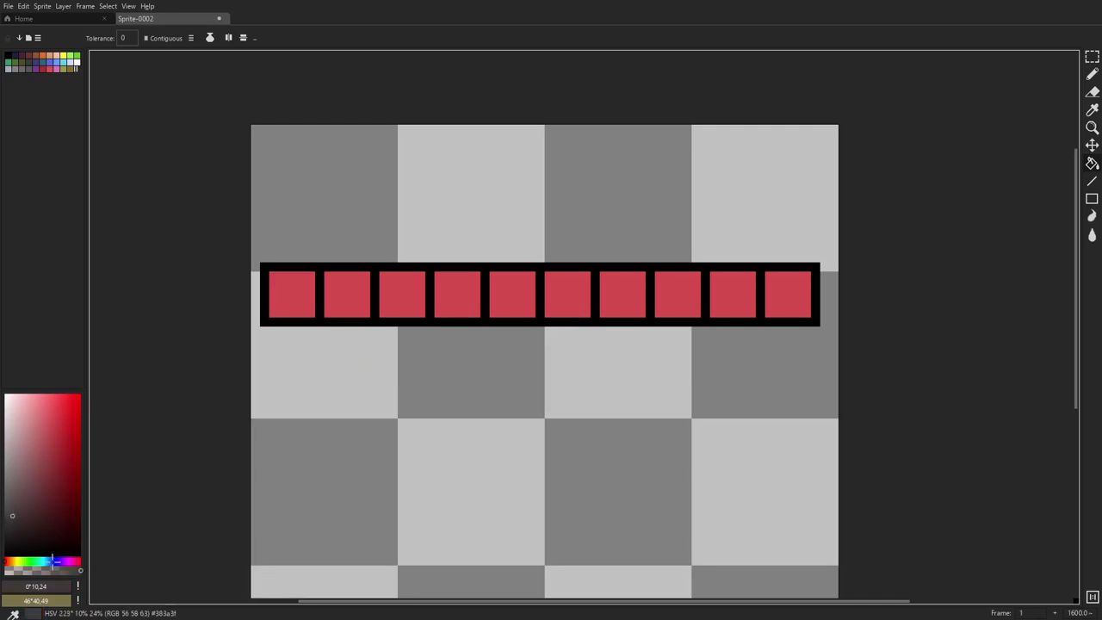
left_click(53, 560)
left_click(15, 513)
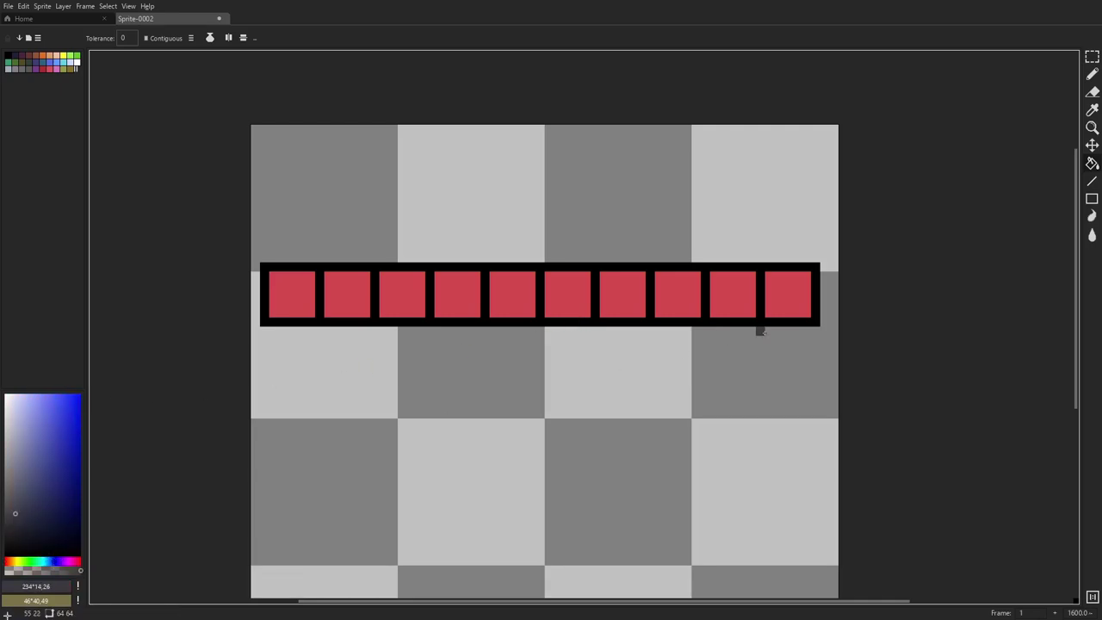
left_click(785, 300)
left_click(732, 294)
scroll(686, 396, "down", 4)
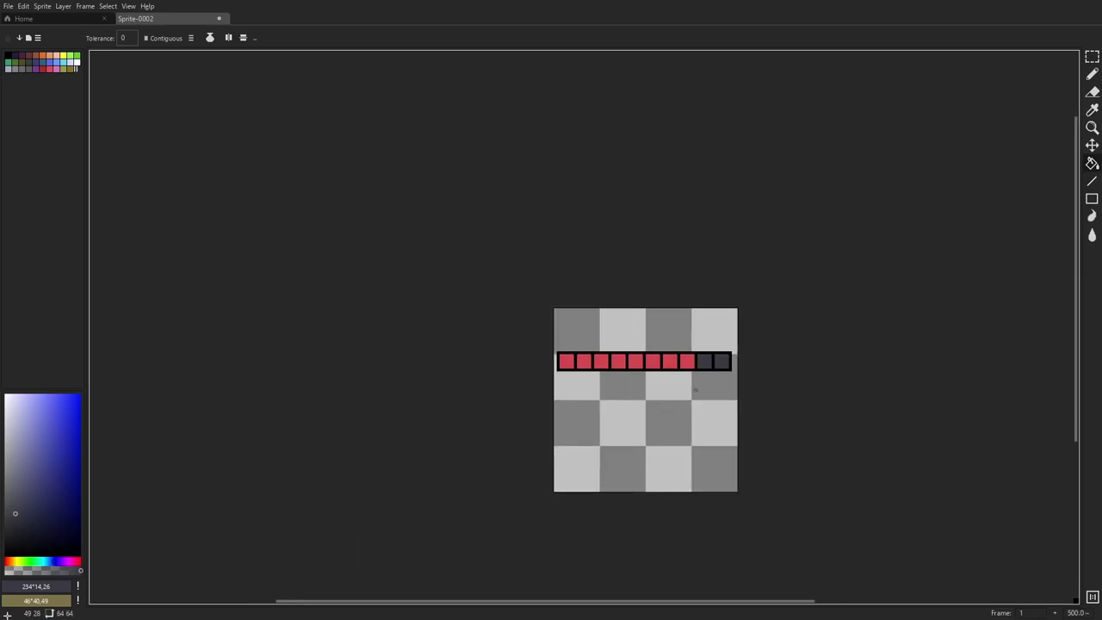
scroll(695, 389, "up", 4)
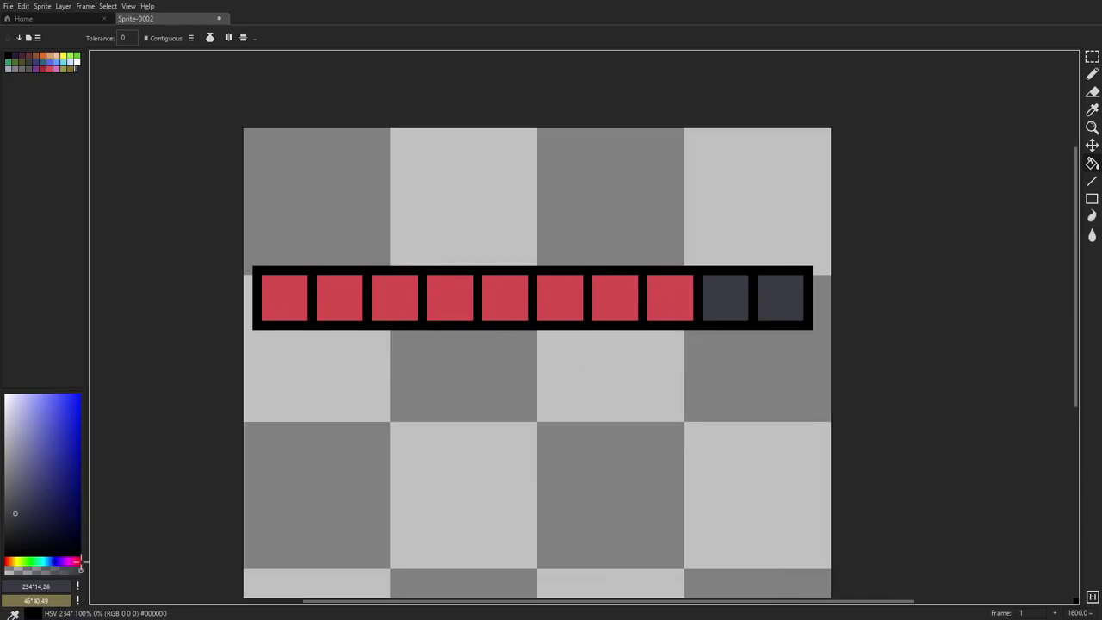
- Sample the cells' red and lighten it to pink (HSV 0°, 52, 96) for the pencil
key("i")
left_click(397, 294)
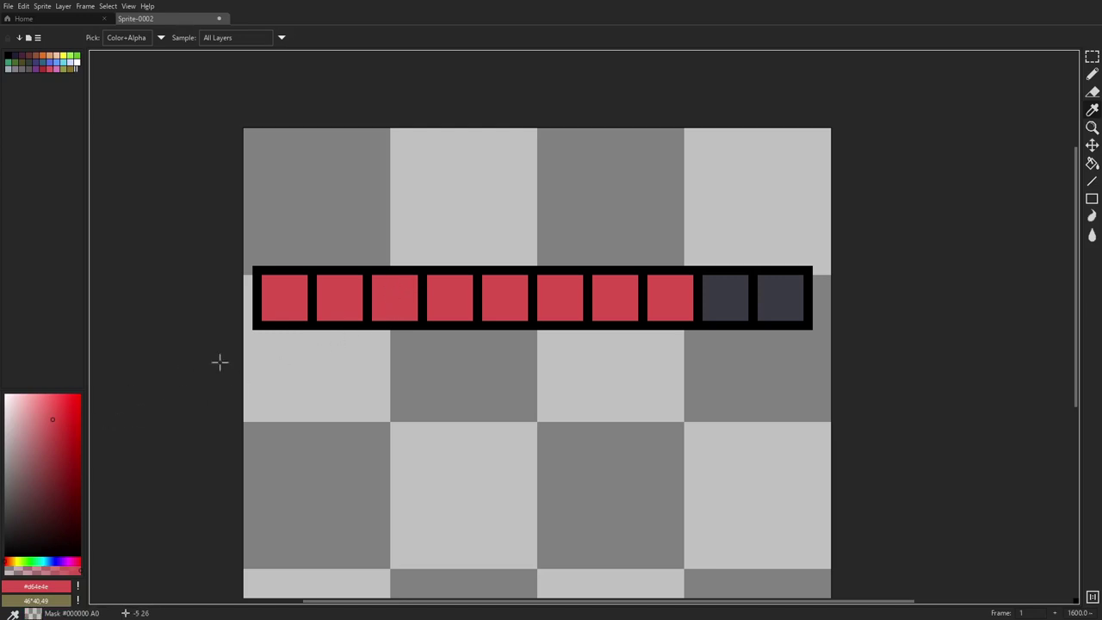
left_click_drag(47, 415, 44, 398)
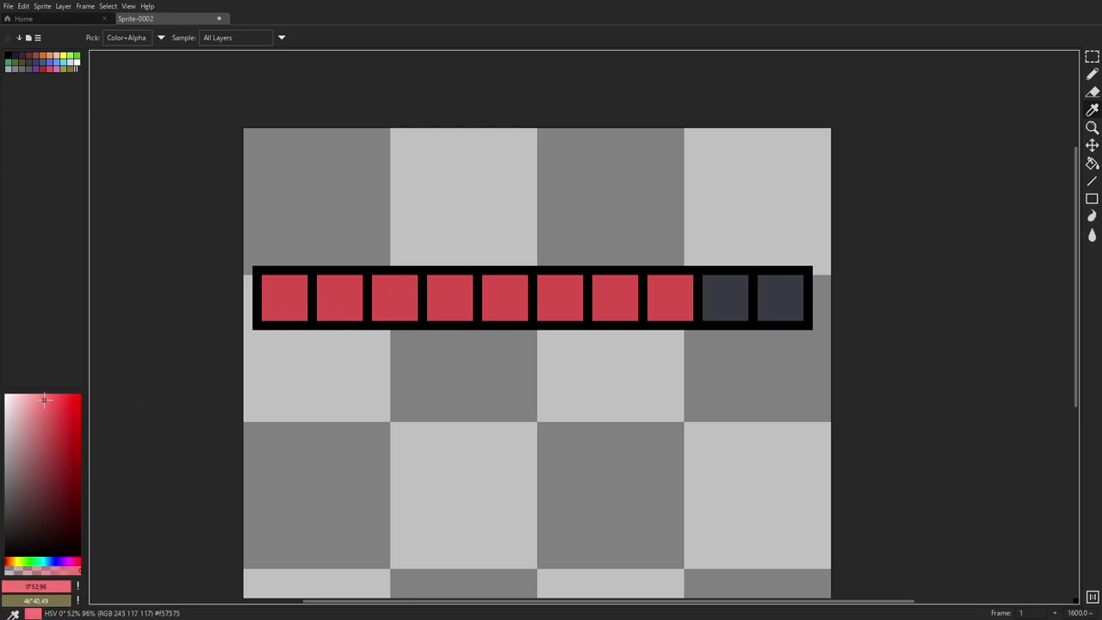
left_click(7, 561)
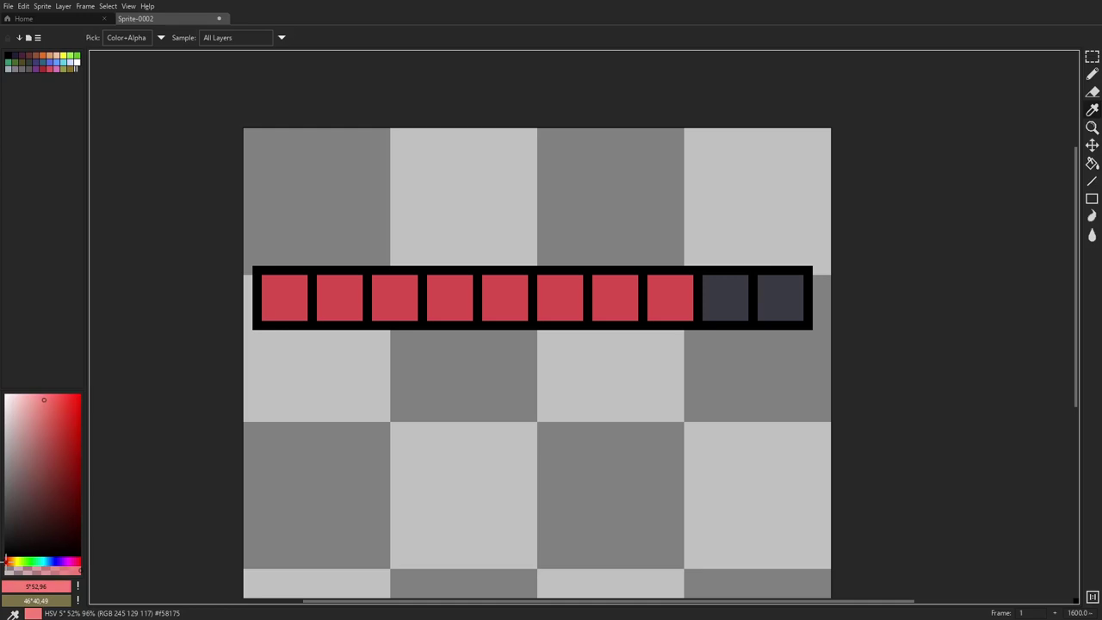
left_click(6, 561)
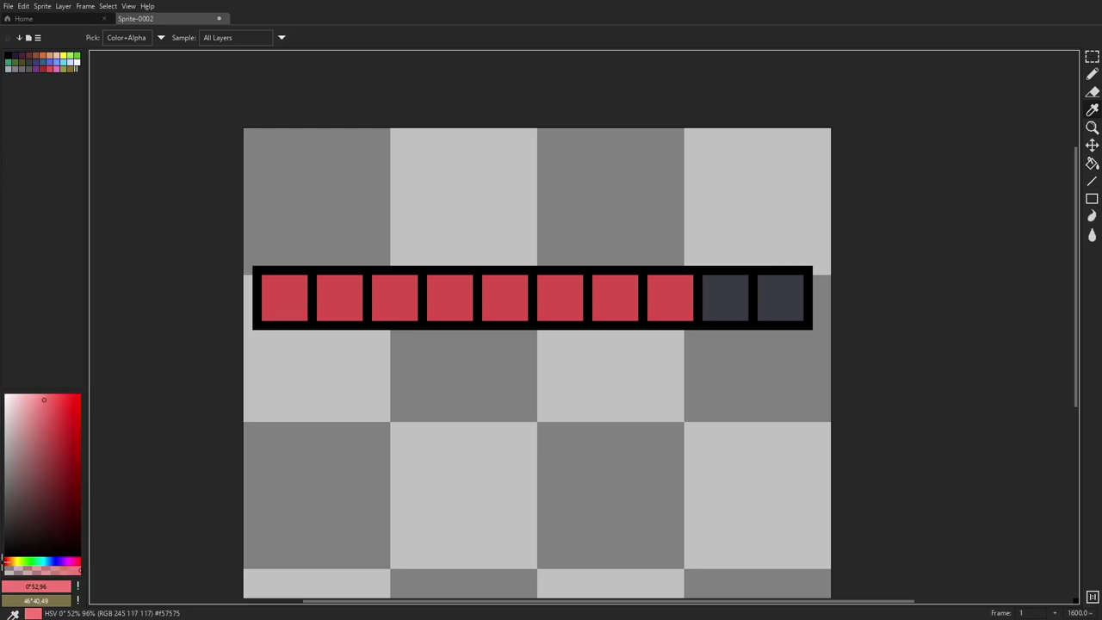
key("b")
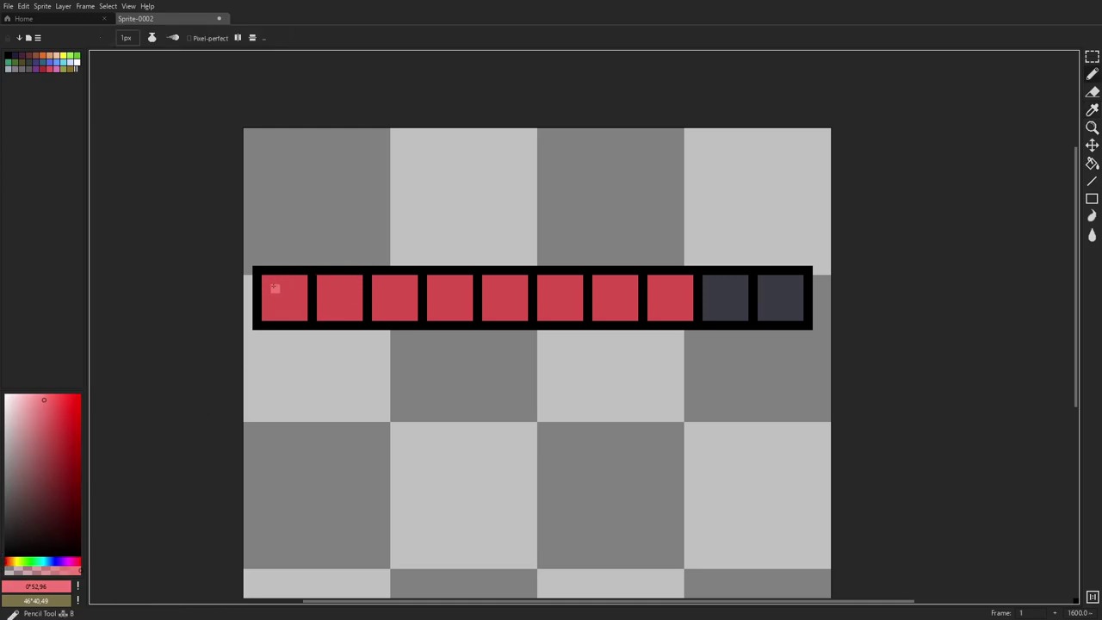
scroll(273, 286, "up", 1)
- Try pink highlight strips along different edges of the first cell and undo them
left_click_drag(259, 275, 336, 274)
scroll(508, 310, "down", 5)
scroll(509, 310, "up", 4)
scroll(509, 310, "up", 1)
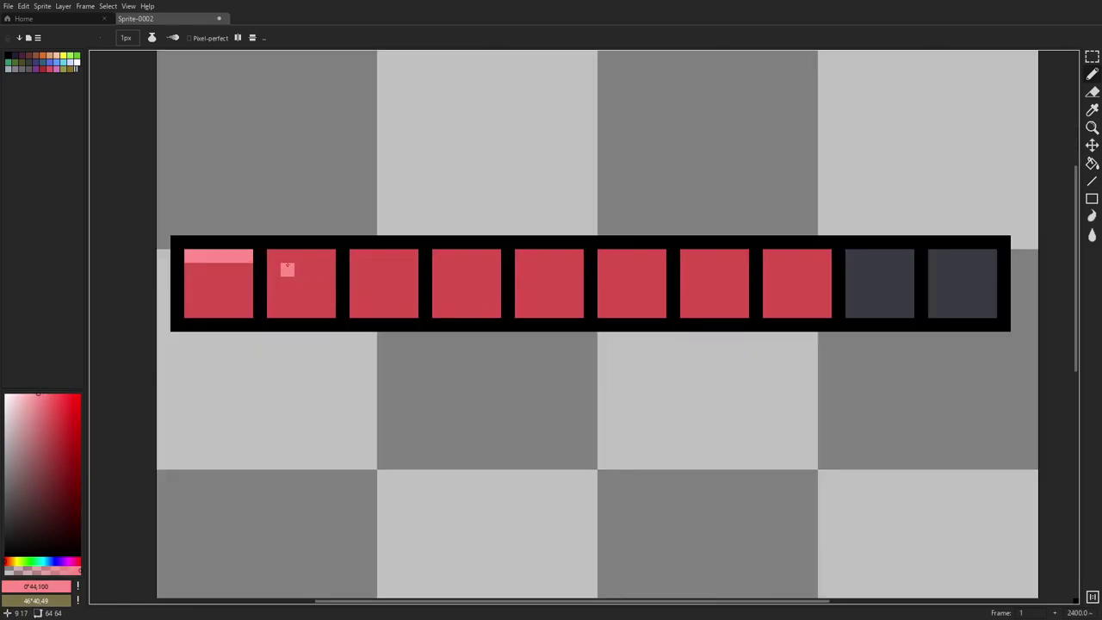
key("ctrl+z")
left_click_drag(186, 306, 264, 314)
scroll(362, 323, "down", 1)
scroll(362, 323, "down", 3)
scroll(288, 307, "up", 2)
key("ctrl+z")
scroll(264, 312, "down", 6)
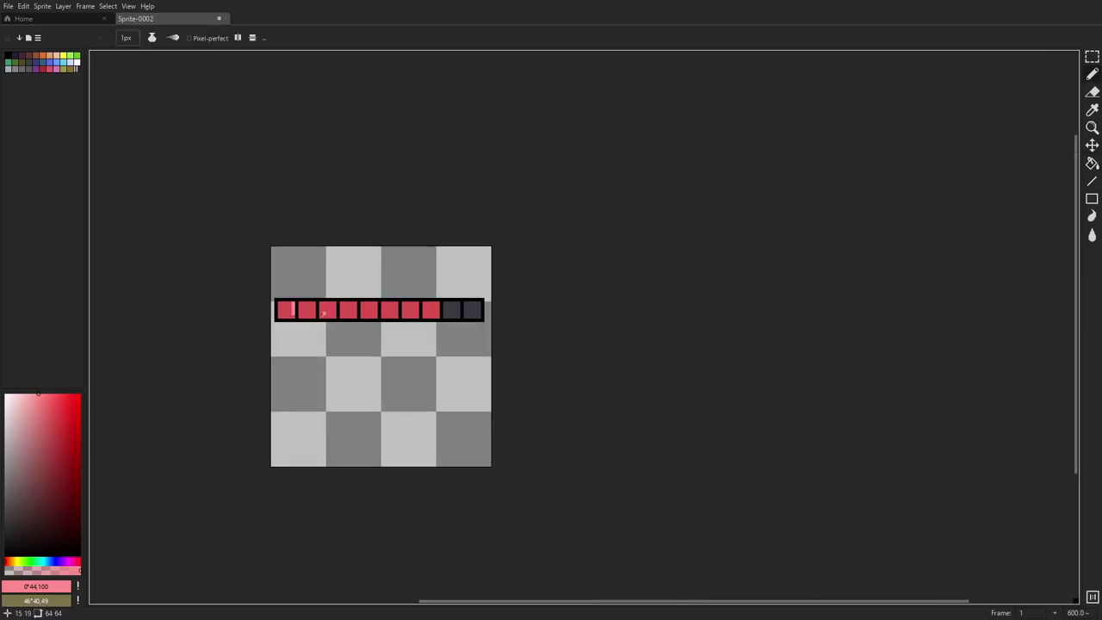
scroll(265, 313, "up", 9)
key("ctrl+z")
- Draw a straight 1 px line in light pink (HSV 0°, 44, 100) across the top row of the eight red cells
left_click(183, 277)
left_click(172, 277)
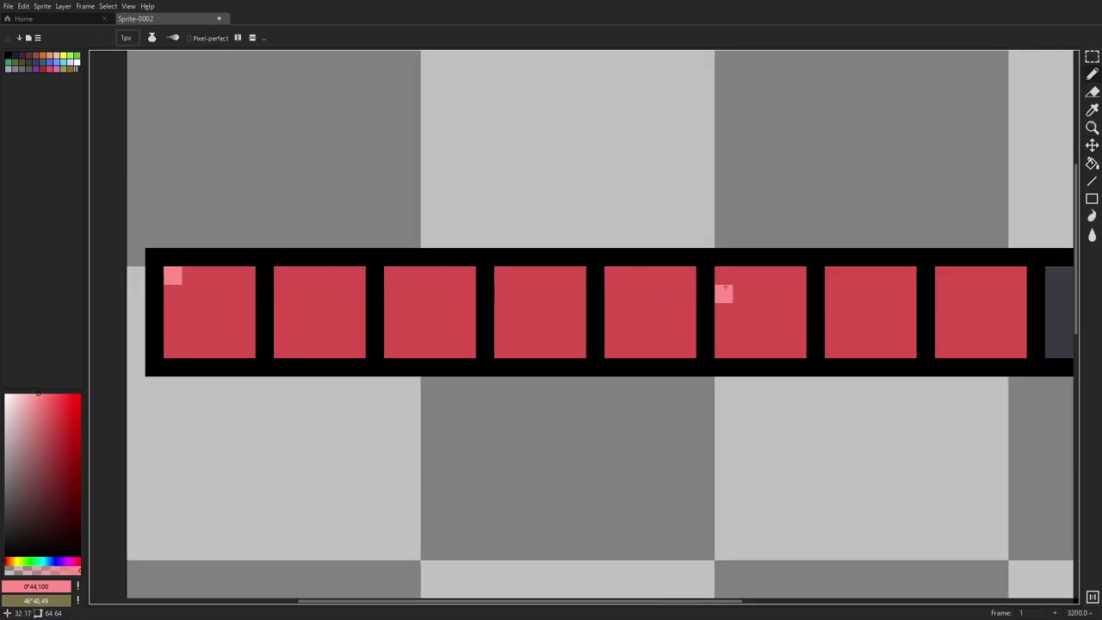
left_click_drag(921, 275, 759, 272)
left_click_drag(483, 273, 605, 261)
left_click_drag(966, 268, 523, 267)
left_click(534, 261, "shift")
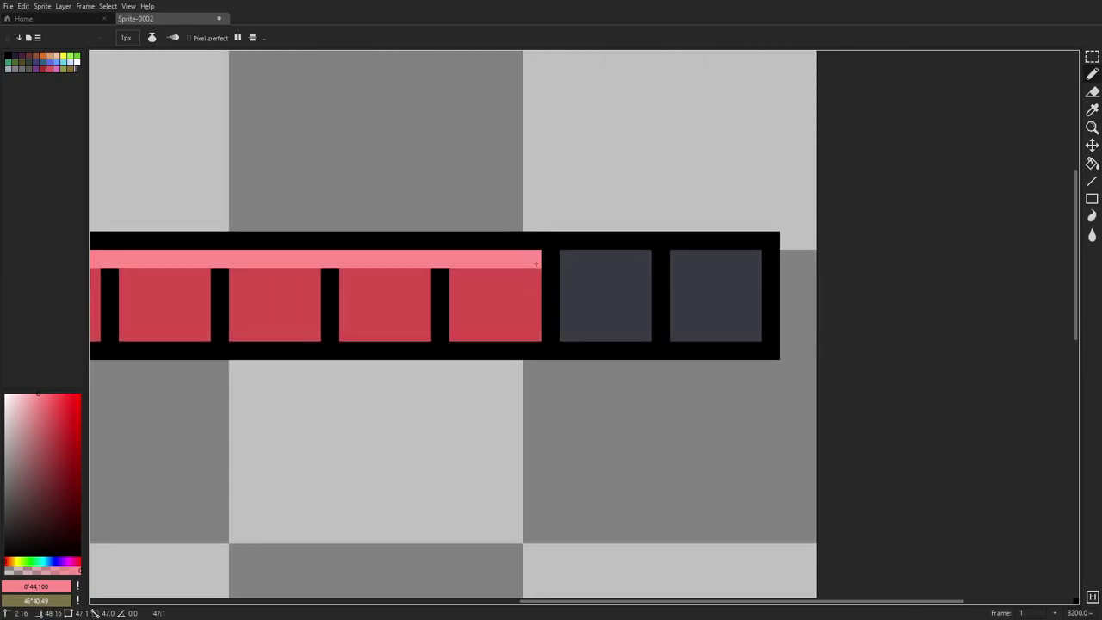
scroll(534, 261, "down", 5)
scroll(422, 305, "up", 5)
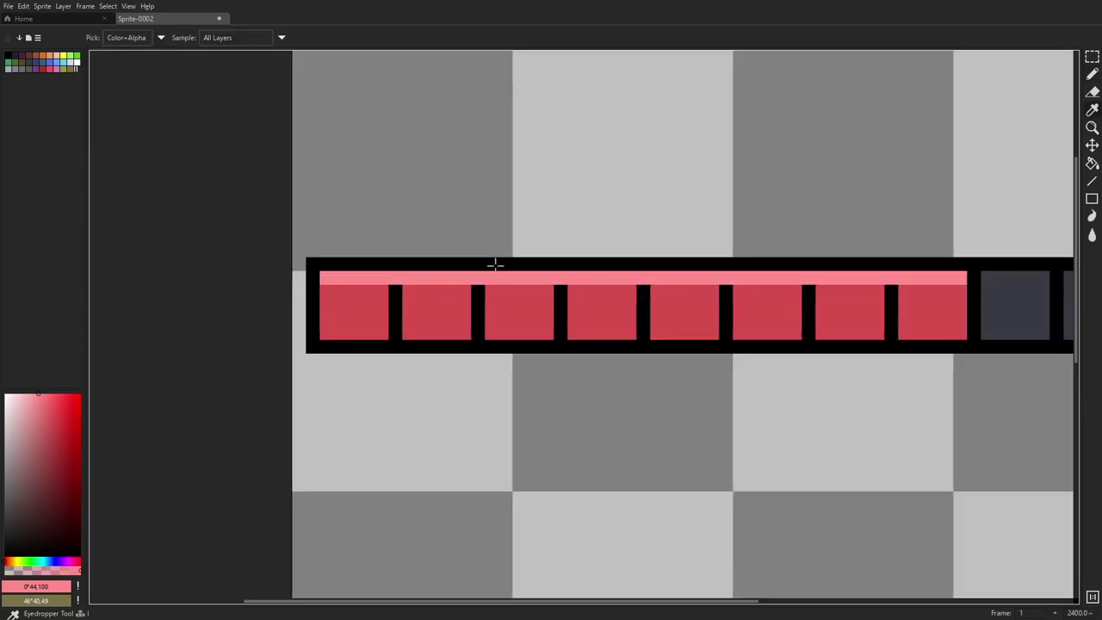
- Sample the outline's black and repaint the divider pixels covered by the pink line between the red cells
left_click(480, 264, "alt")
left_click(479, 278)
left_click(560, 278)
left_click(643, 278)
left_click(807, 278)
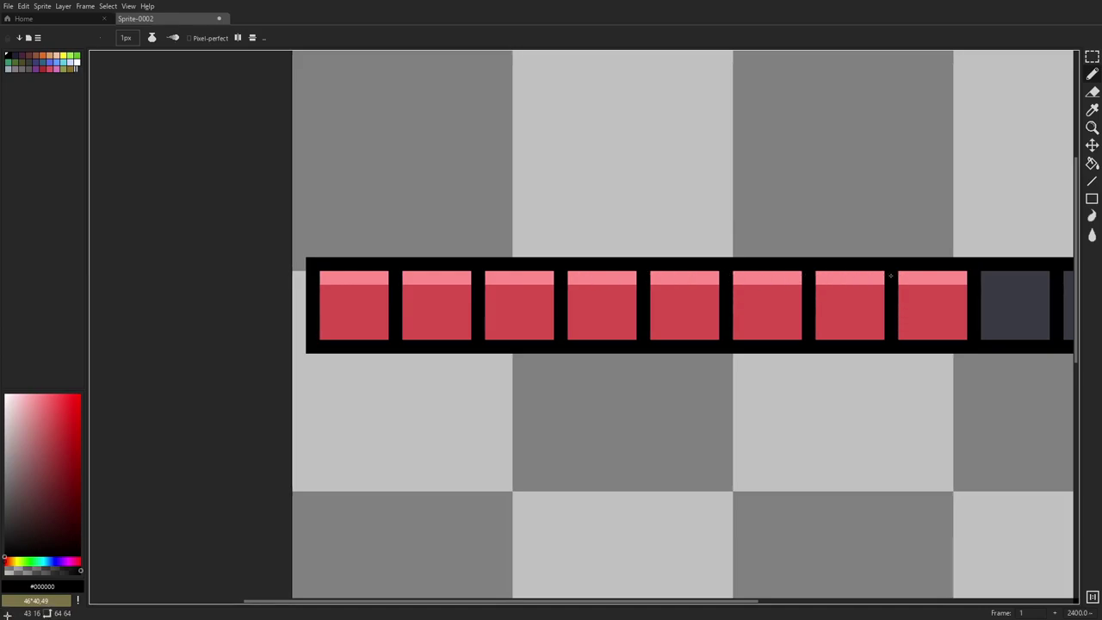
scroll(890, 275, "down", 6)
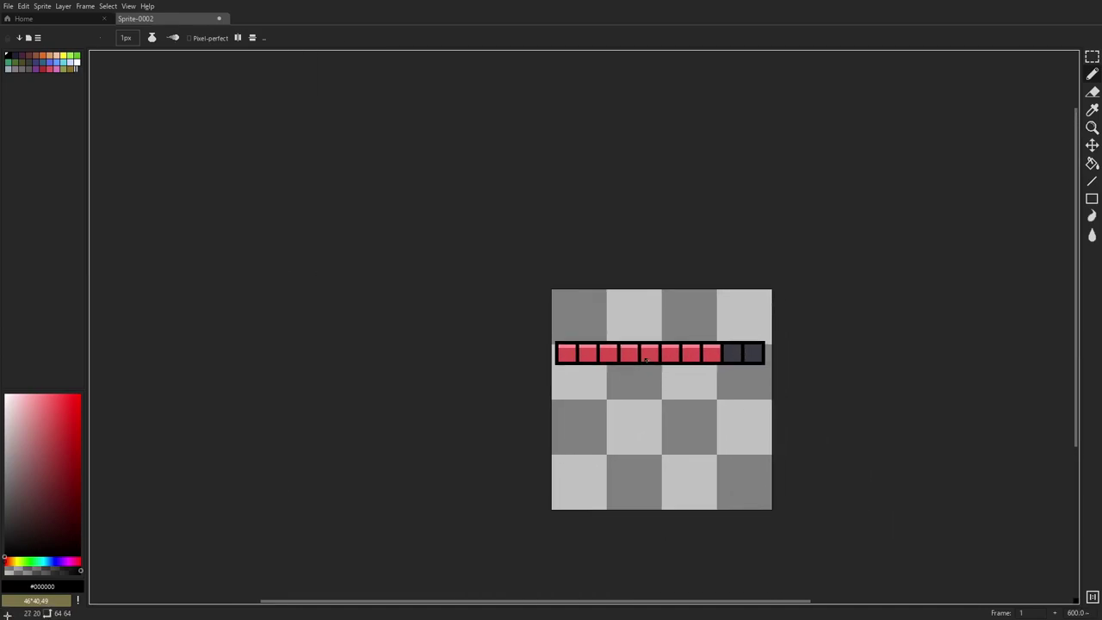
scroll(650, 360, "up", 2)
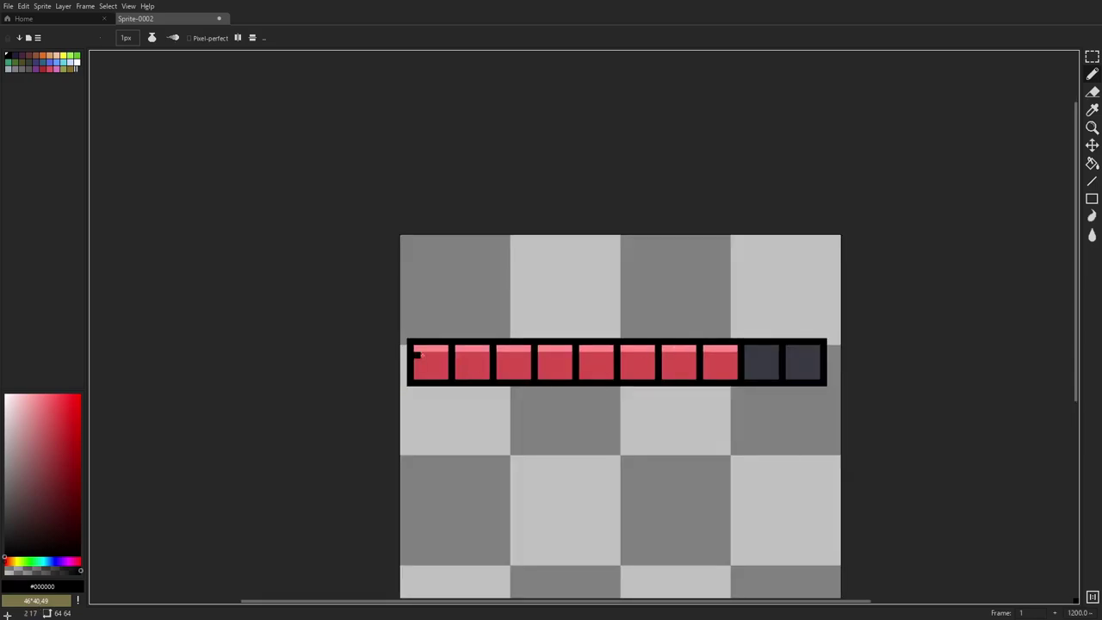
- Try freehand black pencil scribbles in the empty area above the bar and undo them
mouse_move(424, 293)
left_mouse_down()
mouse_move(439, 313)
mouse_move(437, 300)
mouse_move(500, 291)
mouse_move(485, 286)
left_mouse_up()
mouse_move(514, 294)
left_mouse_down()
mouse_move(522, 308)
mouse_move(594, 292)
mouse_move(616, 302)
left_mouse_up()
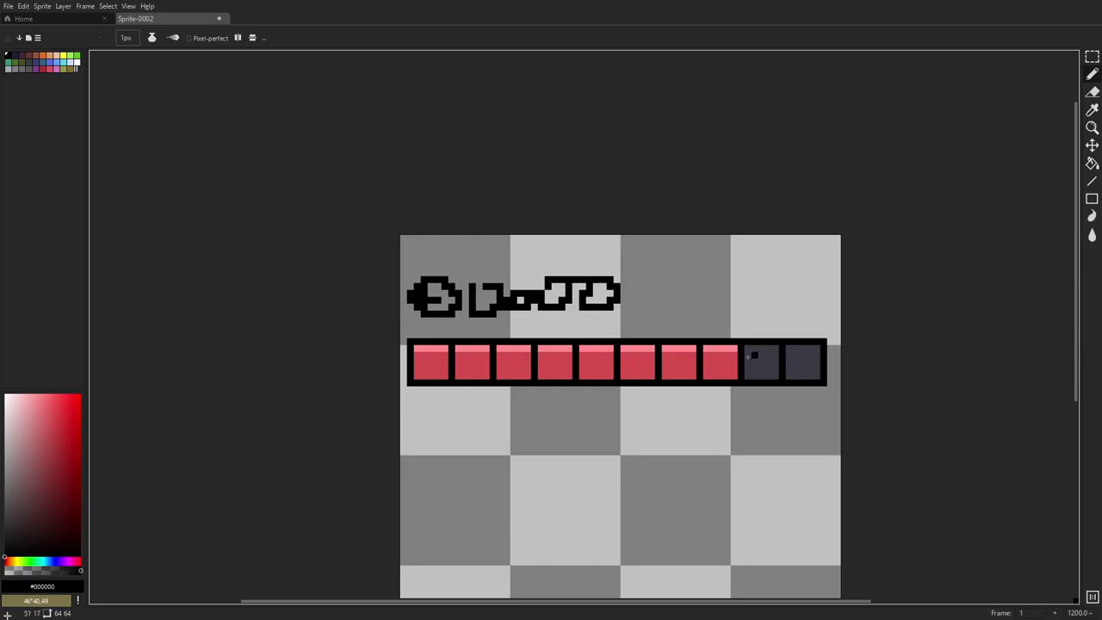
scroll(809, 361, "up", 1)
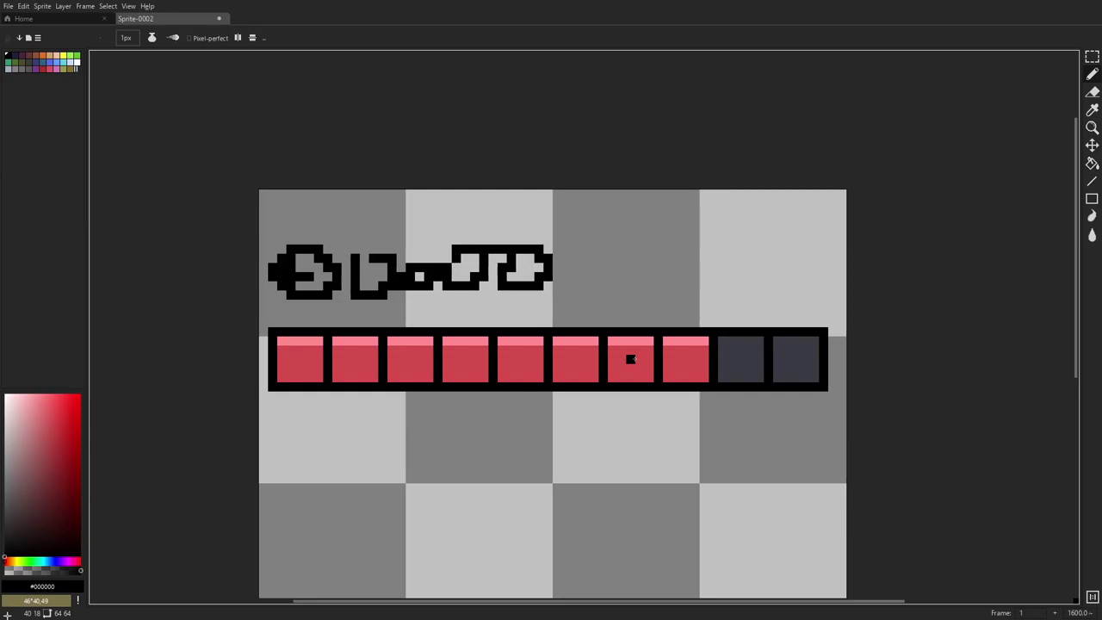
key("ctrl+z")
key("ctrl+z")
key("ctrl+z")
key("ctrl+z")
key("ctrl+z")
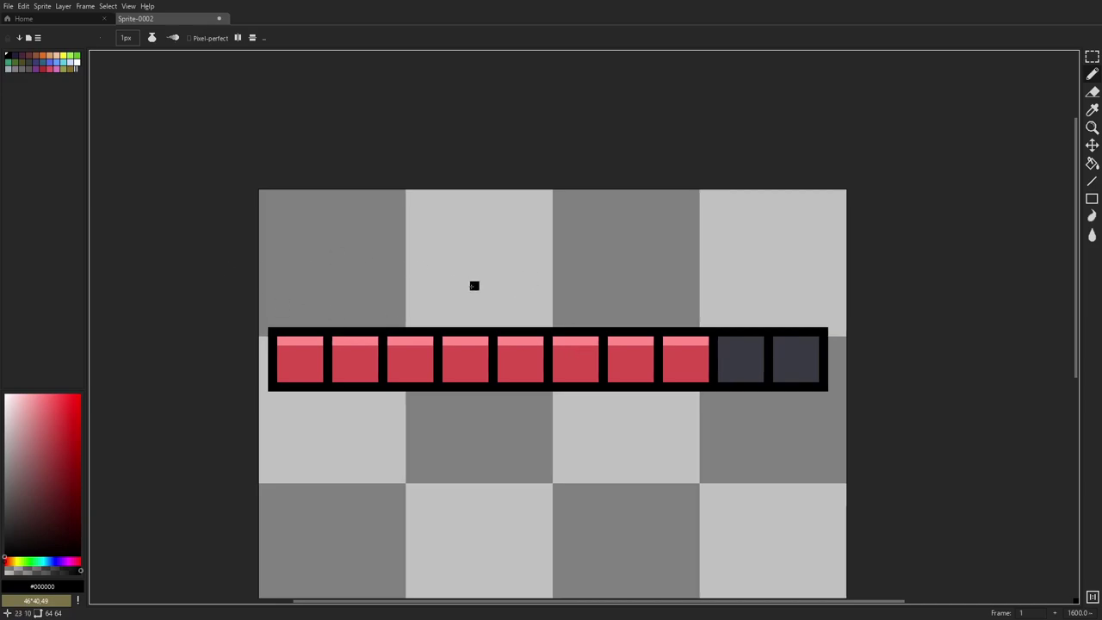
- Sample the light pink highlight and pencil a 1 px strip down the left edge of each of the first four red cells
left_click(313, 341, "alt")
left_click_drag(281, 346, 282, 379)
left_click_drag(336, 348, 337, 380)
left_click_drag(391, 345, 391, 376)
key("ctrl+z")
left_click_drag(447, 350, 447, 378)
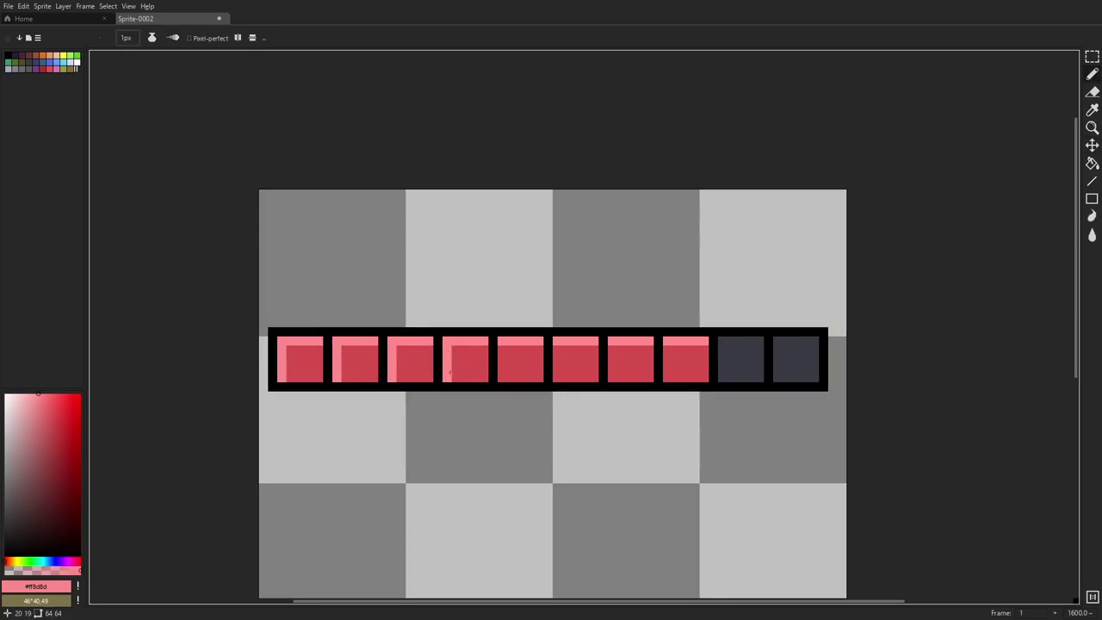
- Extend the light pink left-edge highlight to the remaining four red cells, undoing a misplaced stroke
scroll(545, 360, "down", 8)
scroll(598, 355, "up", 6)
left_click_drag(557, 320, 557, 368)
left_click_drag(638, 324, 641, 368)
left_click_drag(721, 319, 722, 380)
key("ctrl+z")
key("v")
left_click_drag(816, 337, 805, 378)
key("b")
left_click_drag(721, 333, 723, 366)
- Erase the four outer corner pixels of the bar's black outline
mouse_move(460, 349)
left_mouse_down()
mouse_move(419, 327)
mouse_move(526, 317)
left_mouse_up()
key("e")
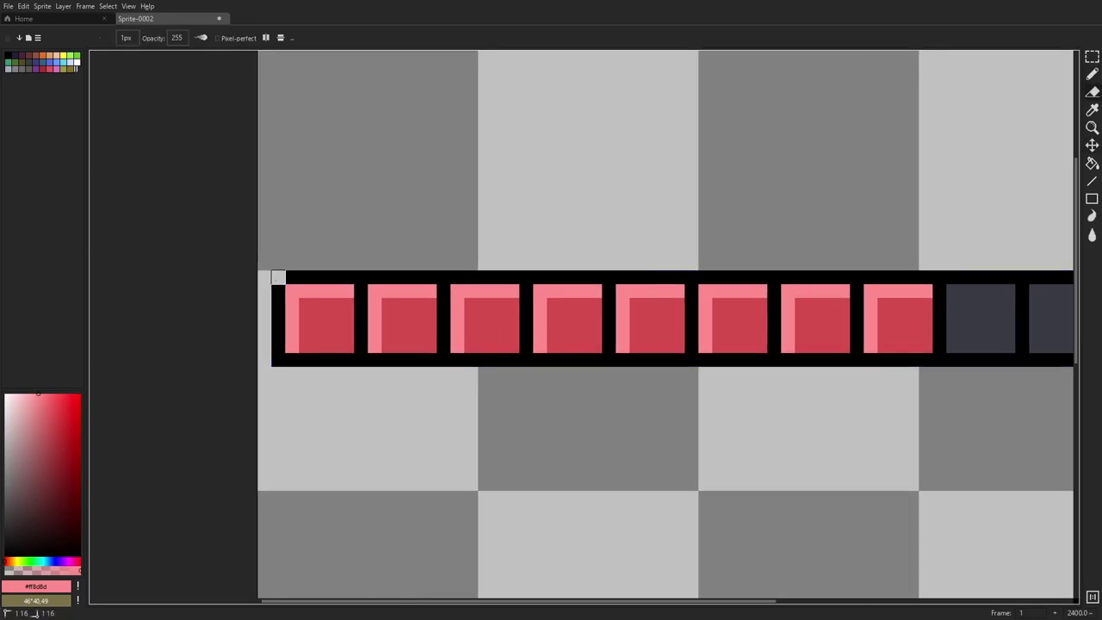
left_click_drag(1016, 358, 828, 360)
left_click(915, 362)
left_click(915, 279)
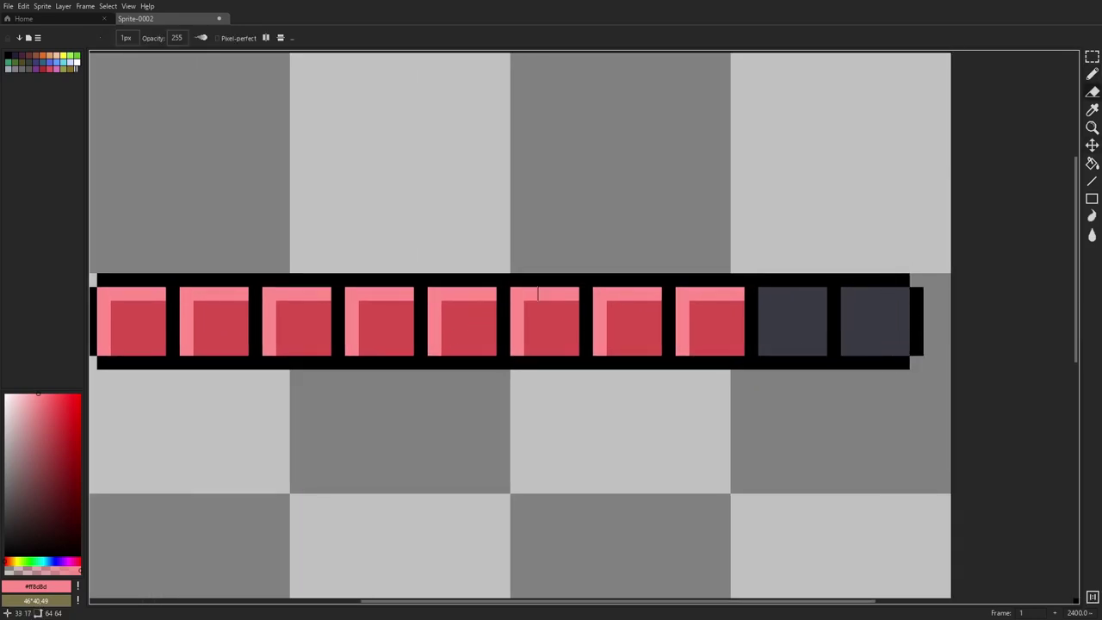
- Sample the cells' base red and repaint the top-left corner pixel of each of the eight highlighted cells
left_click_drag(185, 320, 373, 303)
scroll(372, 302, "left", 2)
key("i")
left_click(357, 319)
key("b")
left_click(406, 279)
left_click(488, 279)
left_click(571, 279)
left_click(653, 279)
left_click(737, 279)
left_click(819, 279)
scroll(898, 278, "down", 5)
scroll(719, 276, "up", 5)
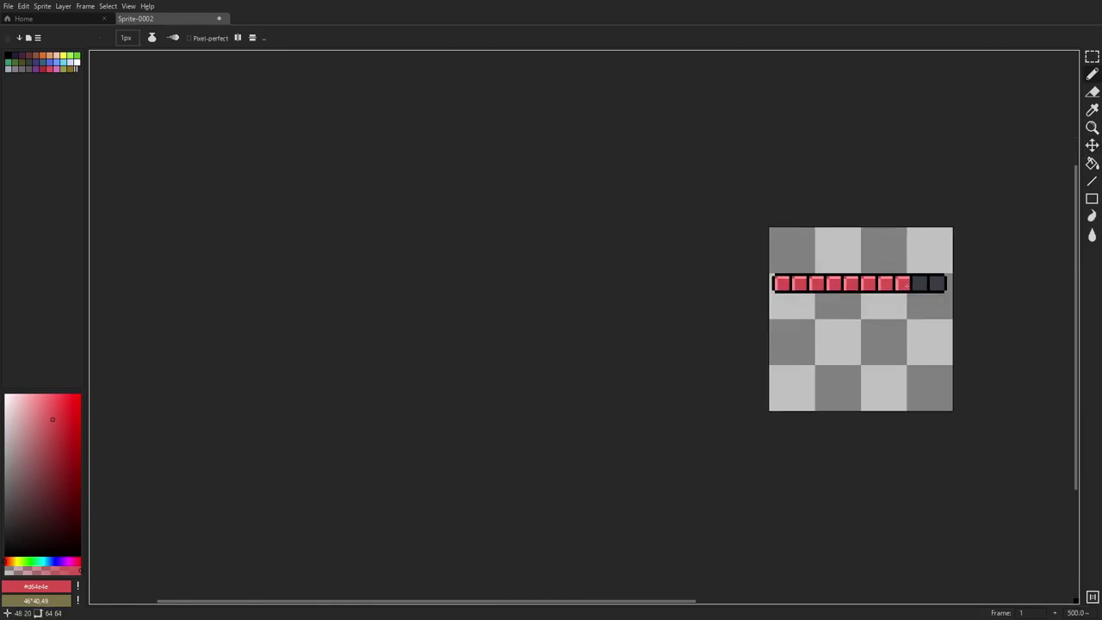
- Repaint the far ends of the pink highlights in base red on the first four cells, at their top-right and bottom-left corners
scroll(599, 277, "up", 1)
left_click(551, 327)
left_click(623, 254)
left_click(514, 254)
left_click(440, 327)
left_click(404, 254)
left_click(328, 326)
left_click(661, 327)
left_click(734, 254)
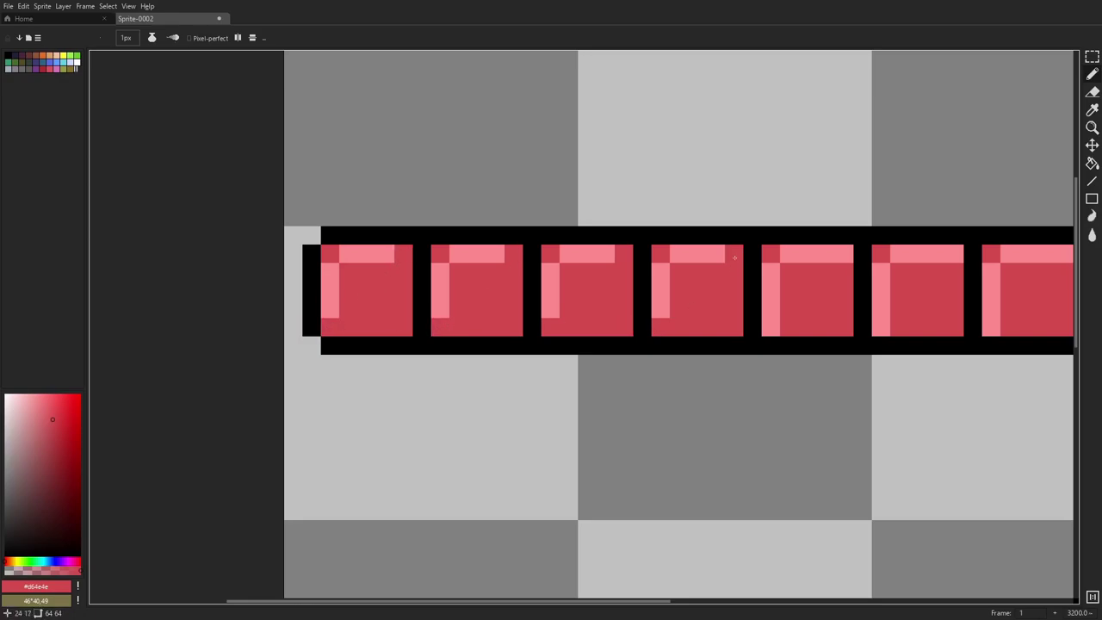
- Repaint the top-right and bottom-left corner pixels of the remaining four red cells in base red, undoing any stray divider pixel
left_click(843, 254)
left_click(770, 327)
scroll(874, 308, "down", 1)
left_click(452, 355)
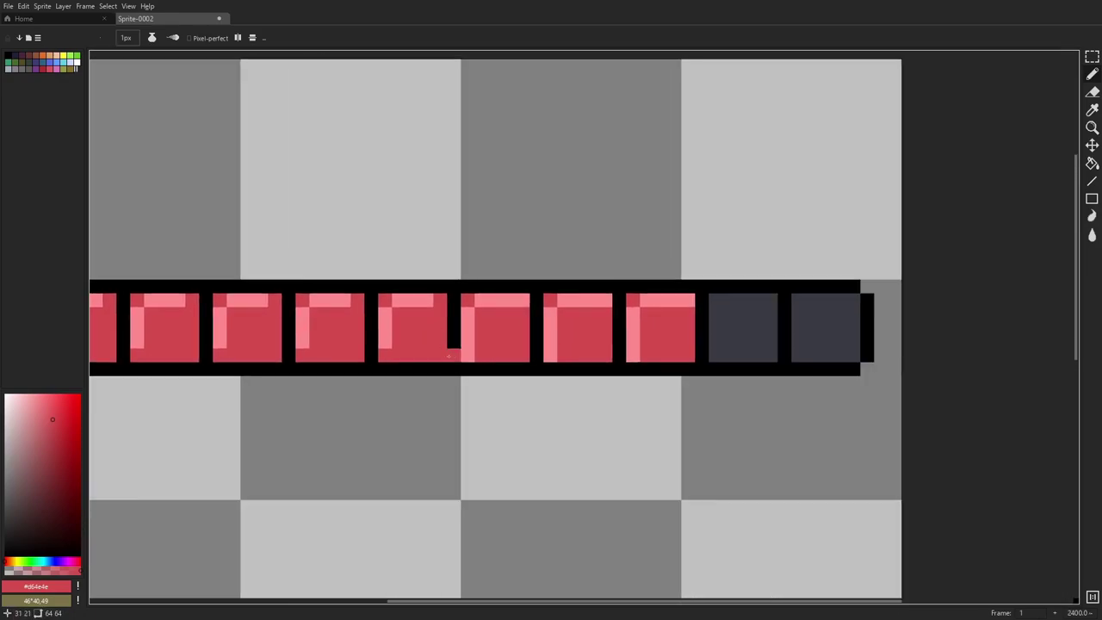
key("ctrl+z")
left_click(522, 299)
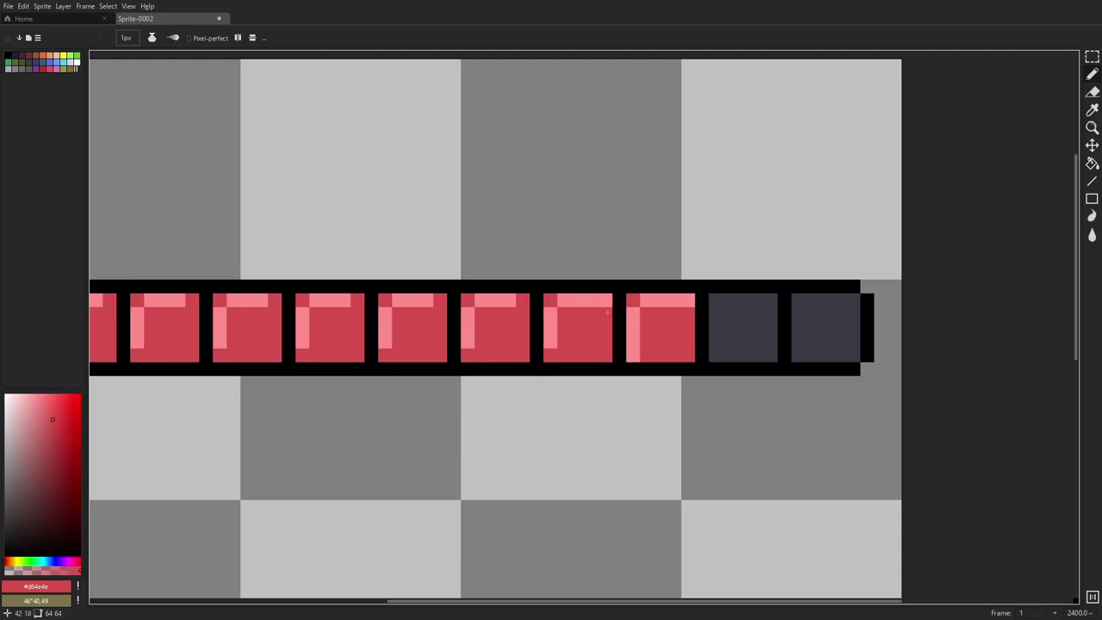
left_click_drag(467, 326, 534, 312)
left_click_drag(596, 294, 618, 296)
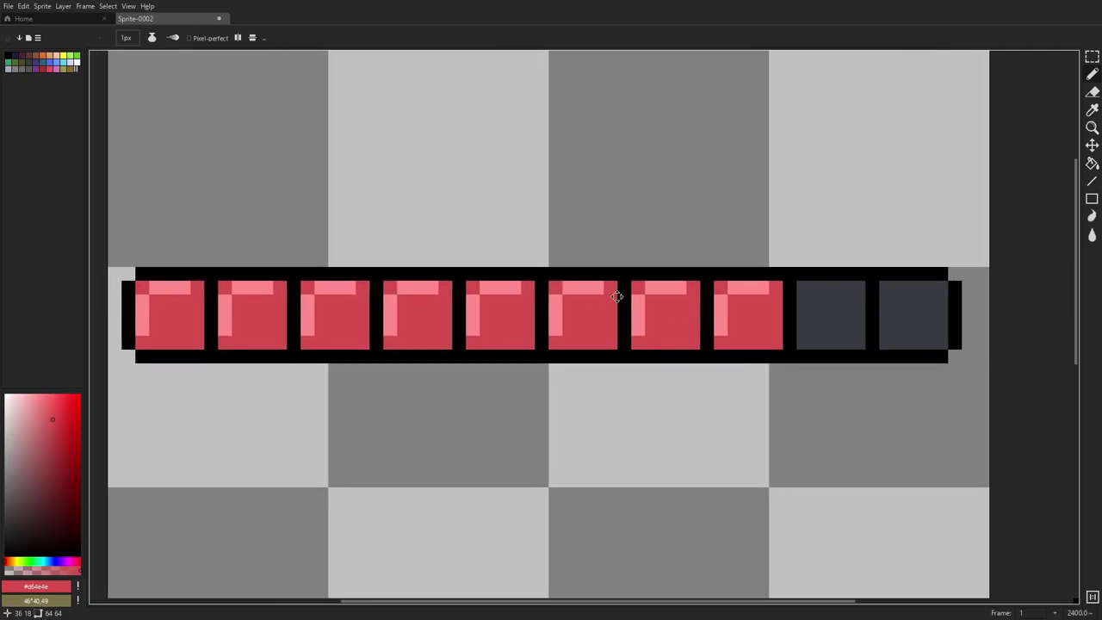
- Choose a darker red (HSV 357°, 65, 66) and shade the bottom and right edges of the first three red cells
scroll(485, 301, "left", 3)
key("i")
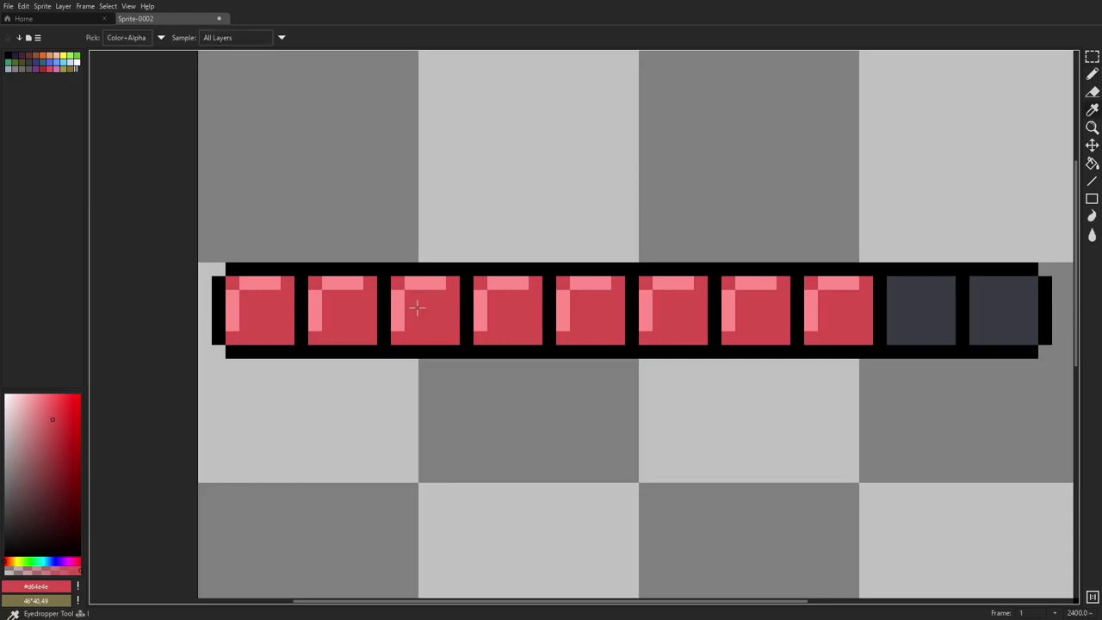
left_click_drag(51, 437, 54, 446)
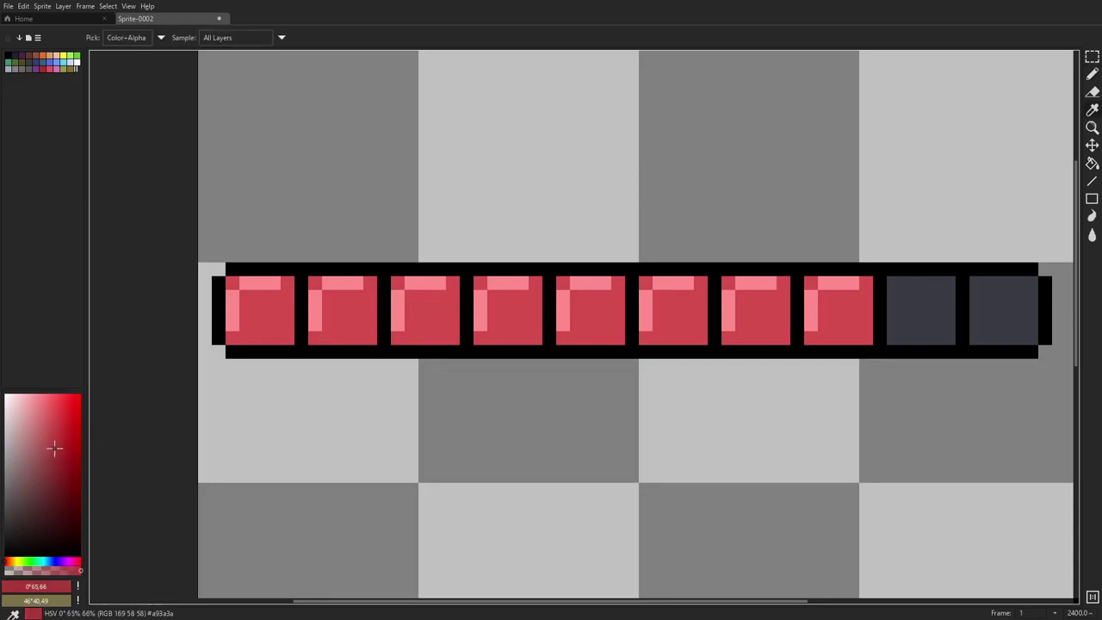
left_click(80, 562)
key("b")
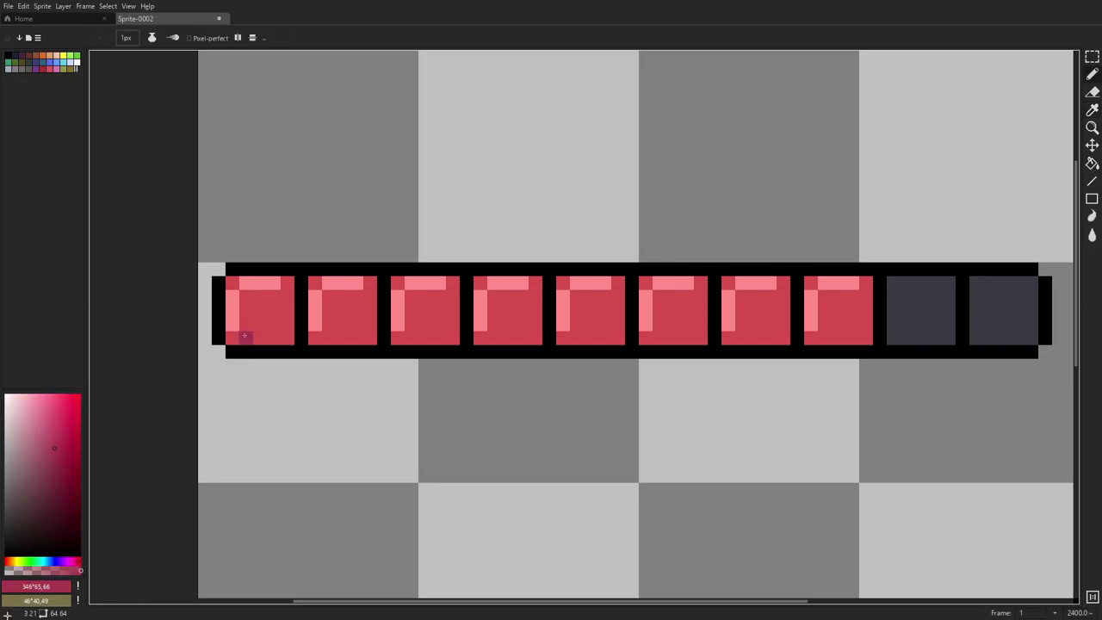
mouse_move(246, 338)
left_mouse_down()
mouse_move(291, 337)
mouse_move(287, 299)
left_mouse_up()
mouse_move(311, 335)
left_mouse_down()
mouse_move(369, 338)
mouse_move(370, 302)
mouse_move(409, 334)
mouse_move(440, 336)
mouse_move(452, 298)
left_mouse_up()
scroll(451, 322, "down", 7)
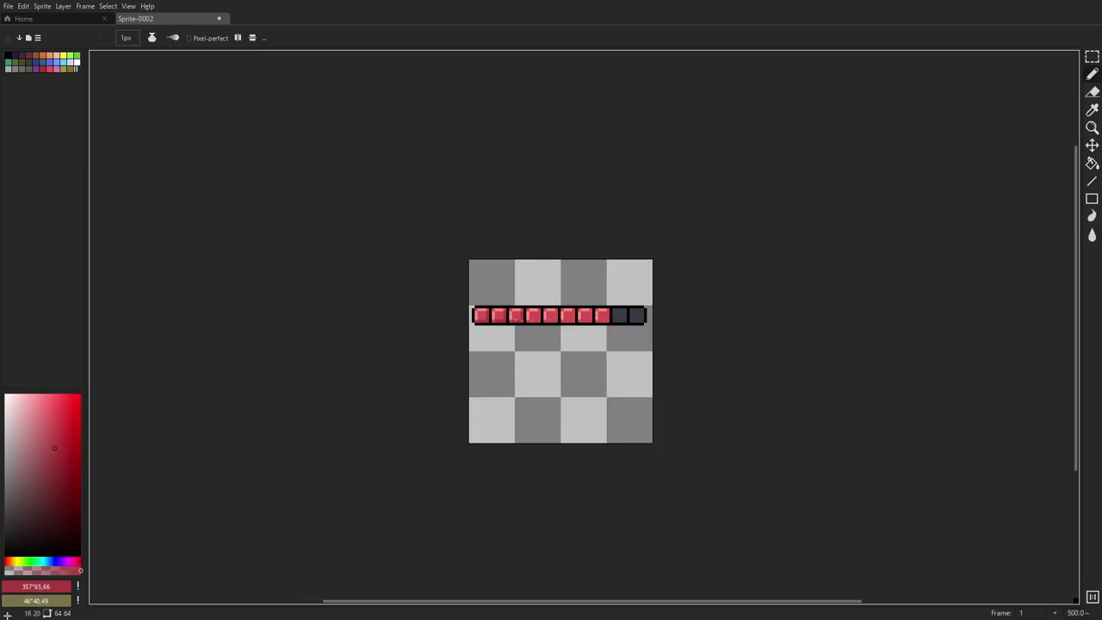
- Shade the bottom and right edges of the fourth to seventh red cells in the same darker red
scroll(517, 317, "up", 7)
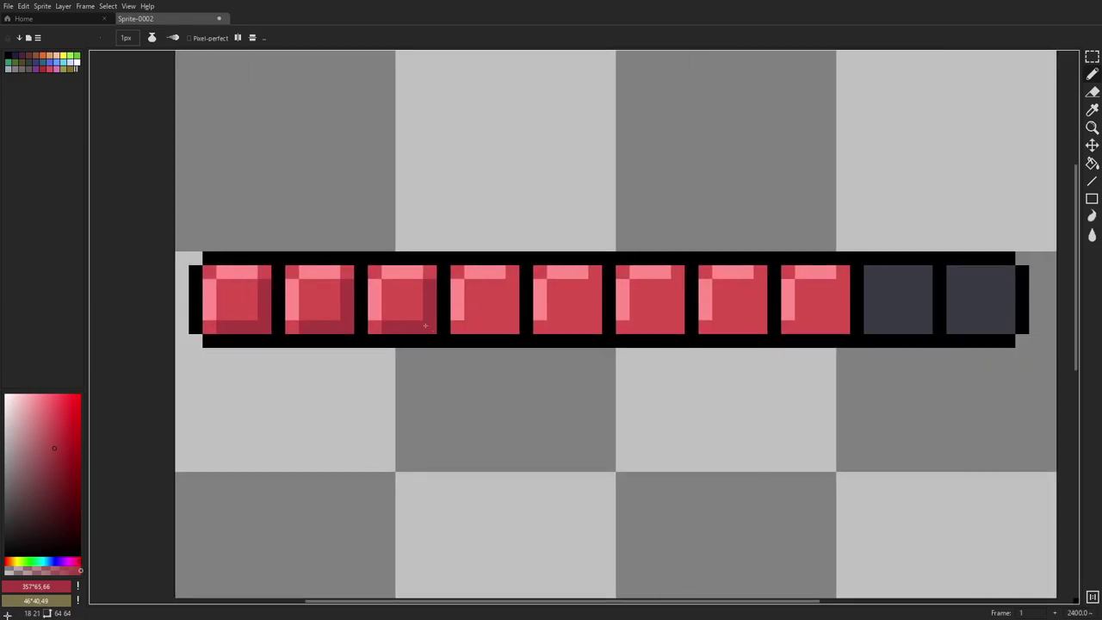
left_click_drag(512, 285, 511, 299)
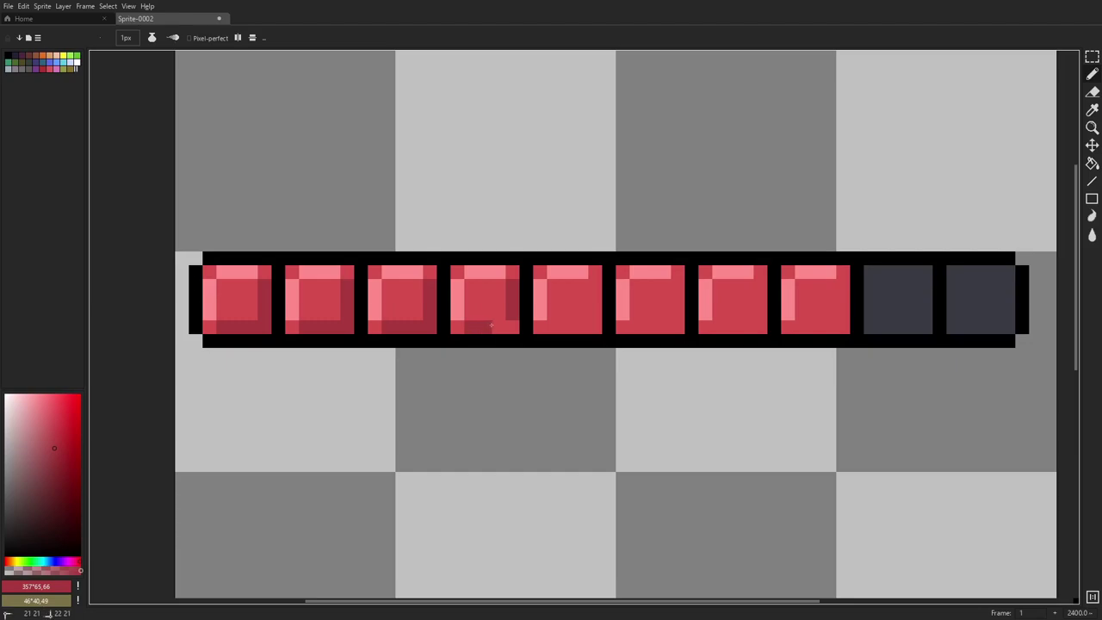
mouse_move(596, 280)
left_mouse_down()
mouse_move(588, 327)
mouse_move(551, 327)
left_mouse_up()
mouse_move(677, 313)
left_mouse_down()
mouse_move(677, 292)
mouse_move(676, 324)
mouse_move(637, 328)
left_mouse_up()
mouse_move(761, 284)
left_mouse_down()
mouse_move(745, 316)
mouse_move(756, 321)
left_mouse_up()
- Resample the shadow red, shade the eighth cell's bottom and right edges, and fill the missing corner pixel of the fourth cell
key("e")
key("i")
left_click(740, 302)
key("b")
left_click(763, 301, "alt")
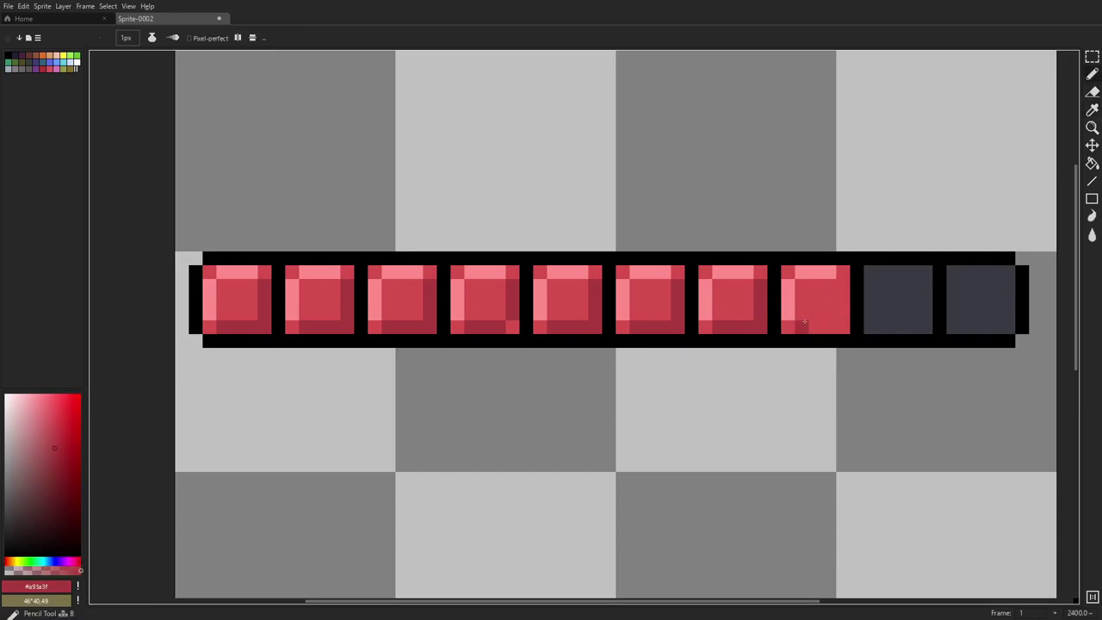
left_click_drag(829, 324, 843, 285)
scroll(770, 301, "right", 3)
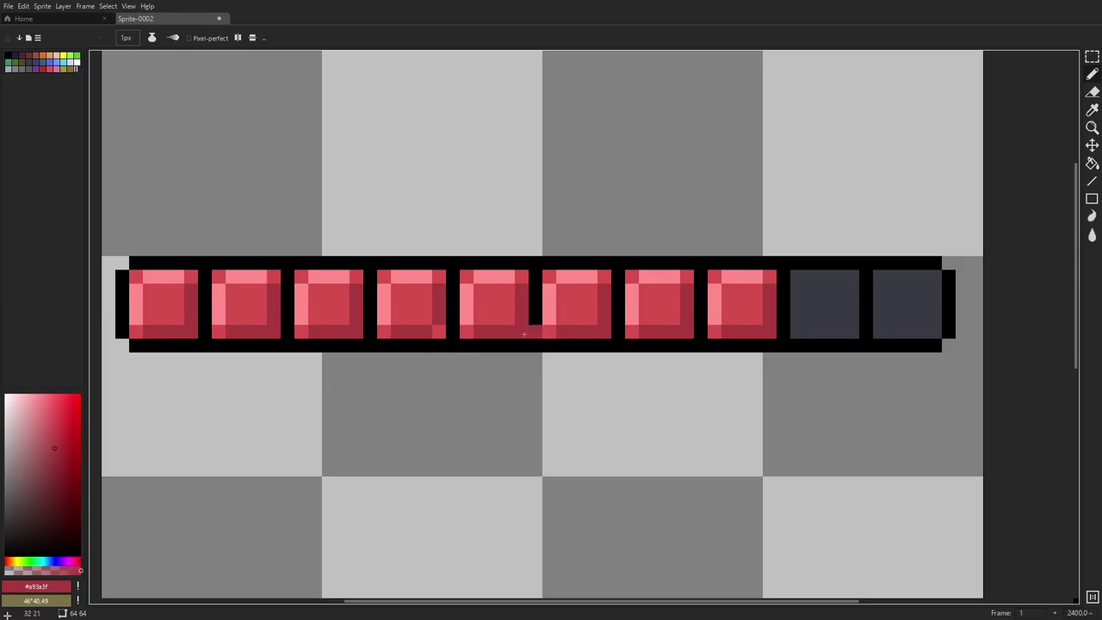
scroll(440, 333, "down", 4)
scroll(498, 333, "up", 4)
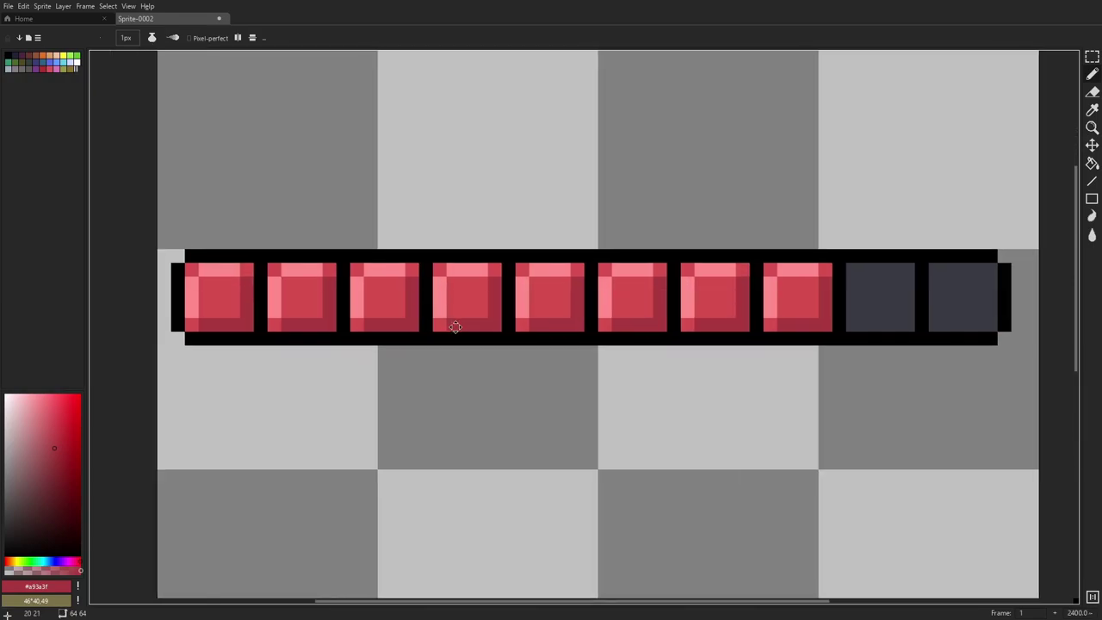
- Choose a deeper red (HSV 354°, 65, 52) and paint the bottom-right corner pixel of each red cell
left_click(56, 466)
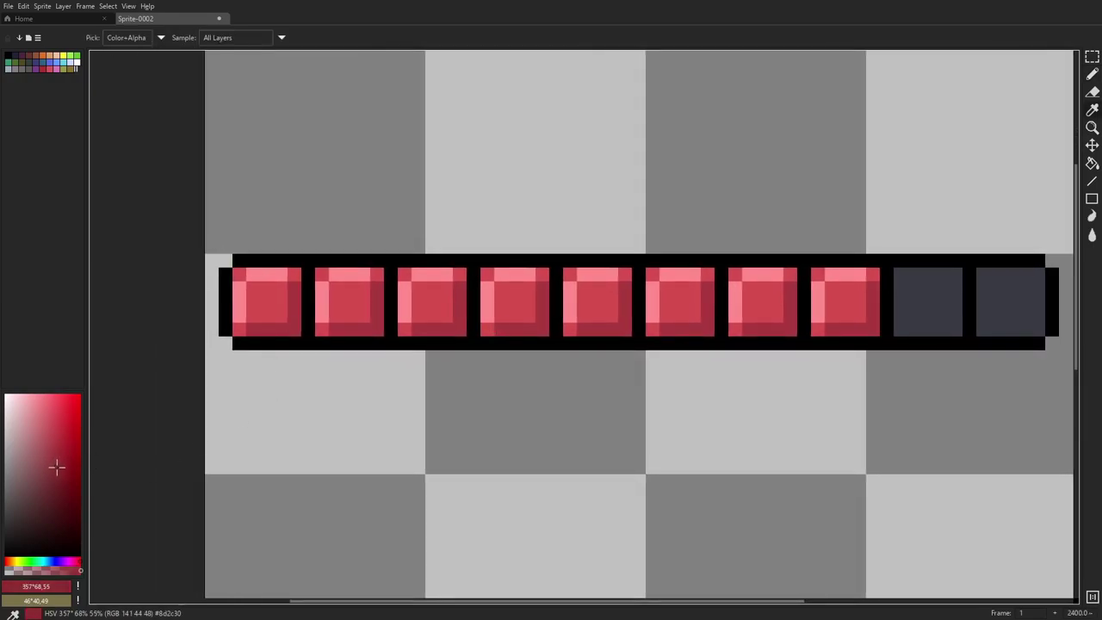
left_click(77, 562)
key("b")
left_click(377, 329)
left_click(460, 329)
left_click(542, 329)
left_click(708, 329)
left_click(789, 329)
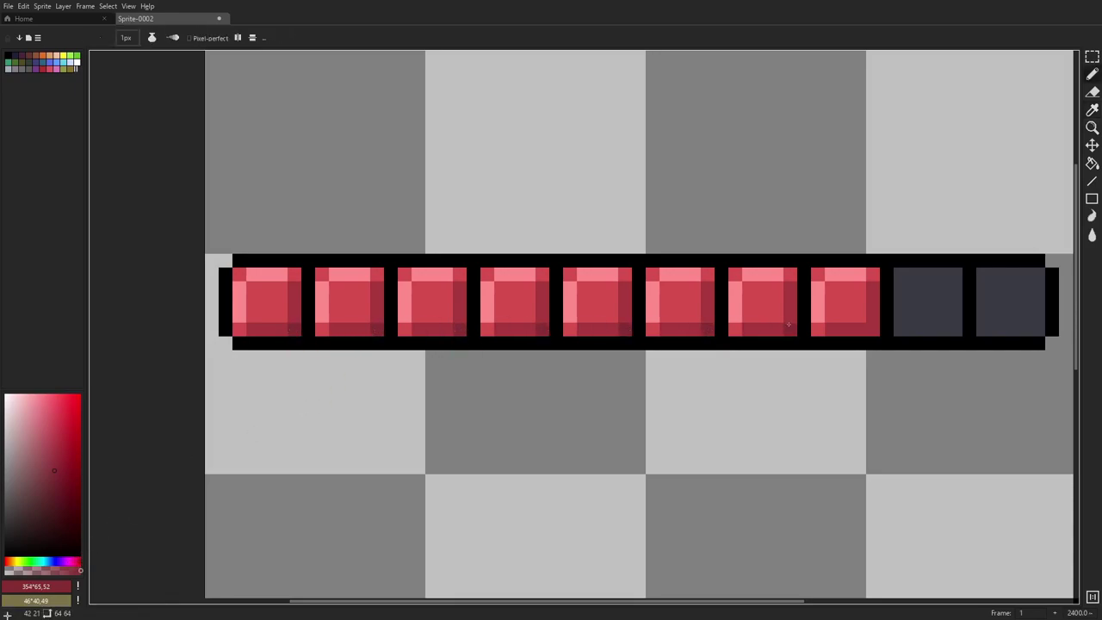
left_click(877, 332)
- Examine the highlight and corner shading of the red cells, both on the whole bar and up close
scroll(810, 332, "down", 4)
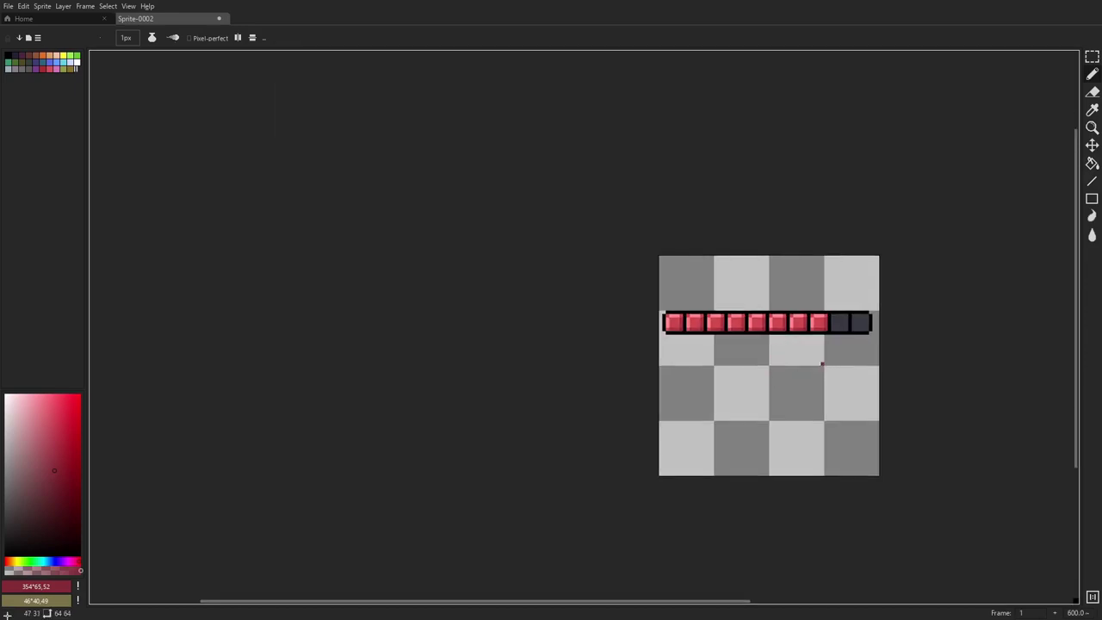
scroll(796, 359, "down", 2)
scroll(792, 342, "up", 8)
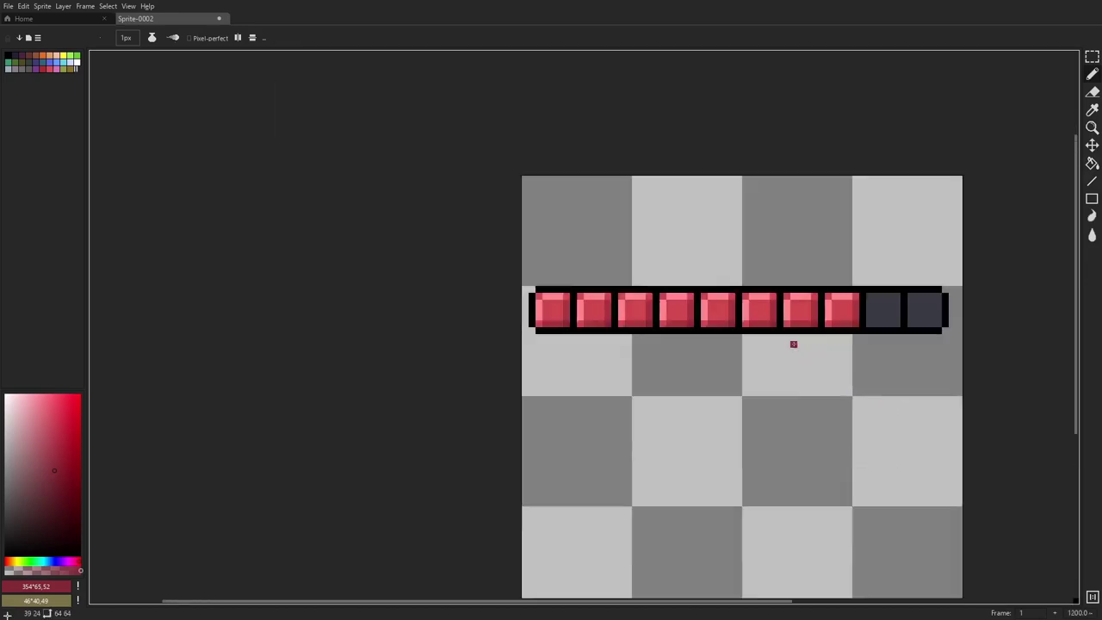
scroll(790, 334, "up", 1)
left_click_drag(624, 278, 662, 298)
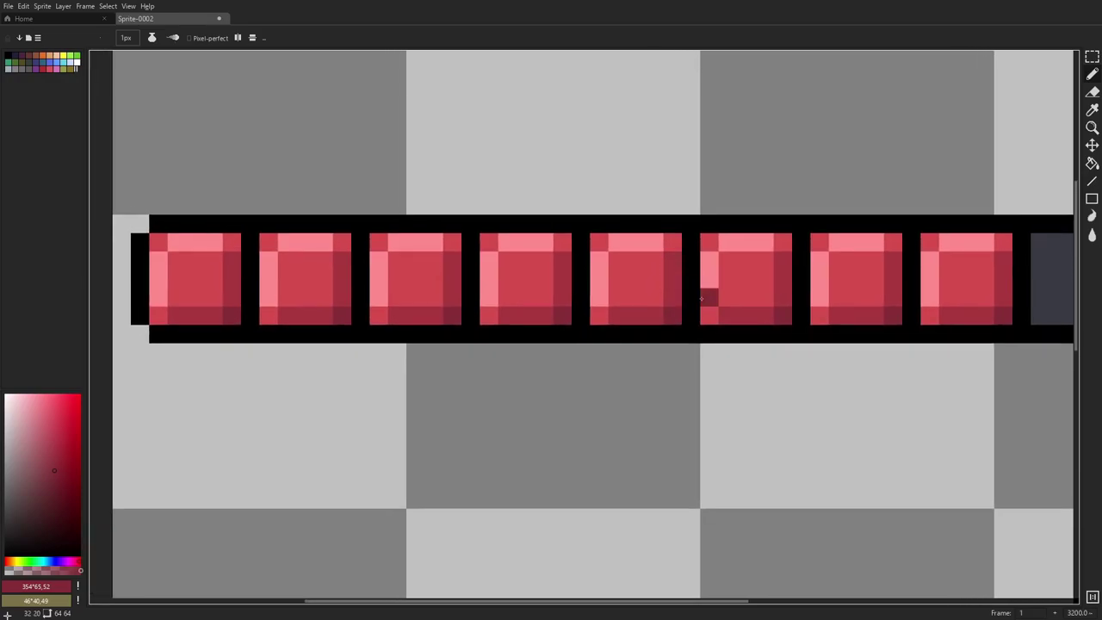
left_click(609, 243)
scroll(654, 267, "down", 7)
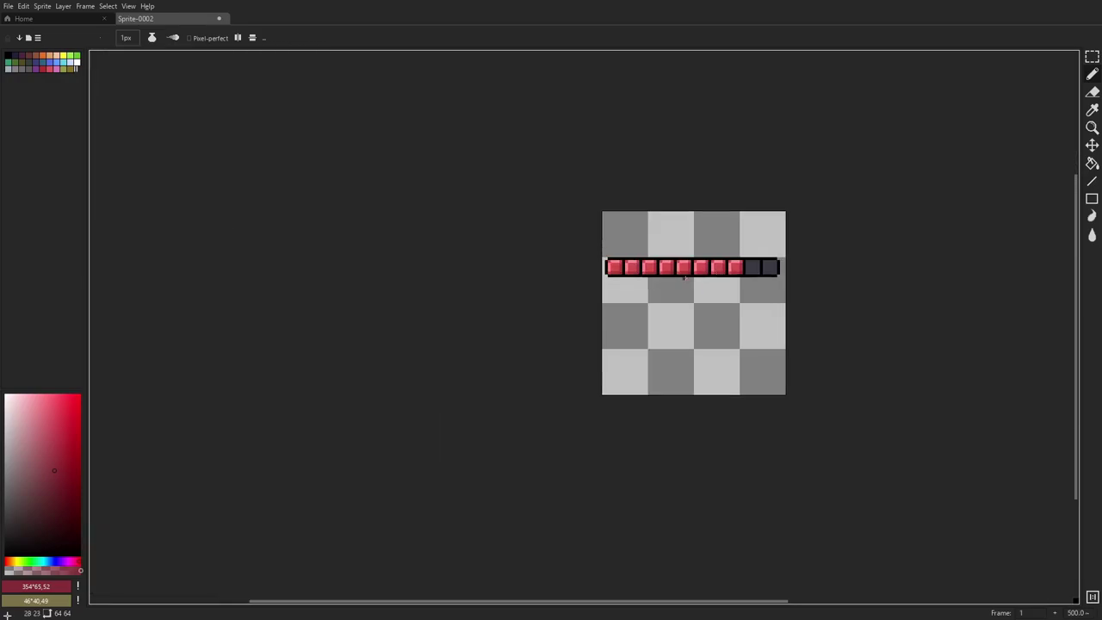
scroll(688, 277, "up", 7)
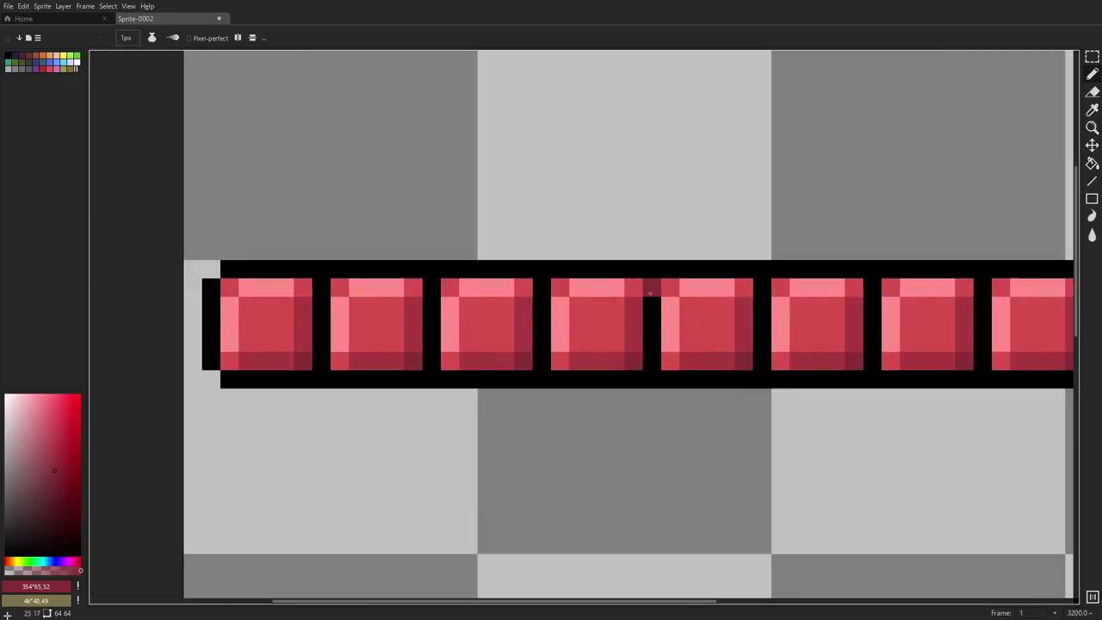
- Sample the light pink #ff8d8d, lower its alpha to 119, and tint the top-left corner pixels of the fourth and fifth cells
key("i")
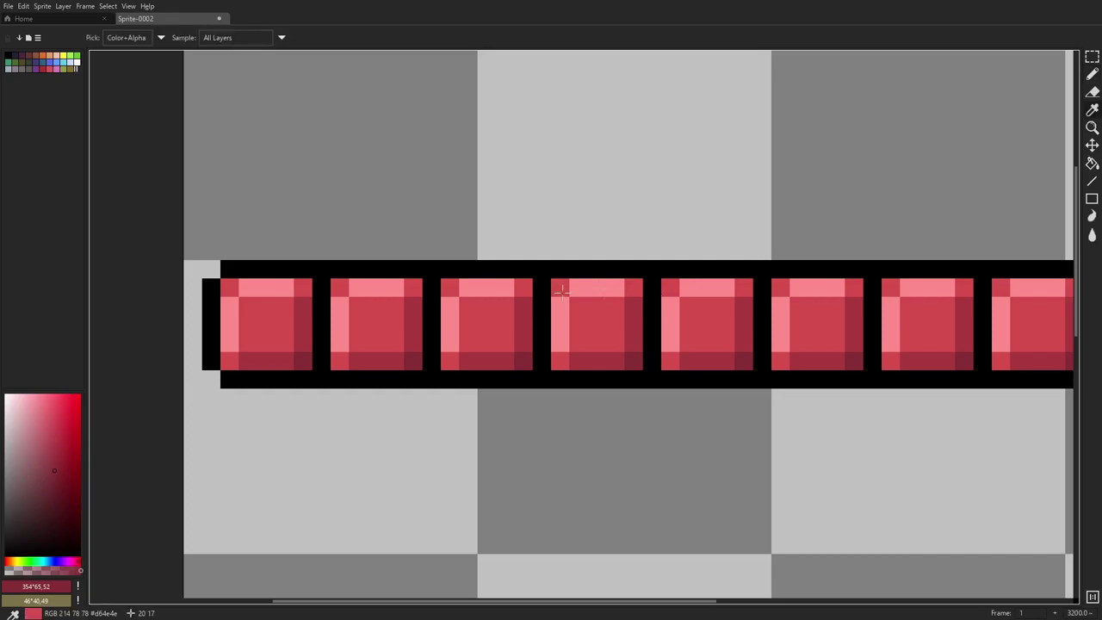
scroll(603, 289, "up", 1)
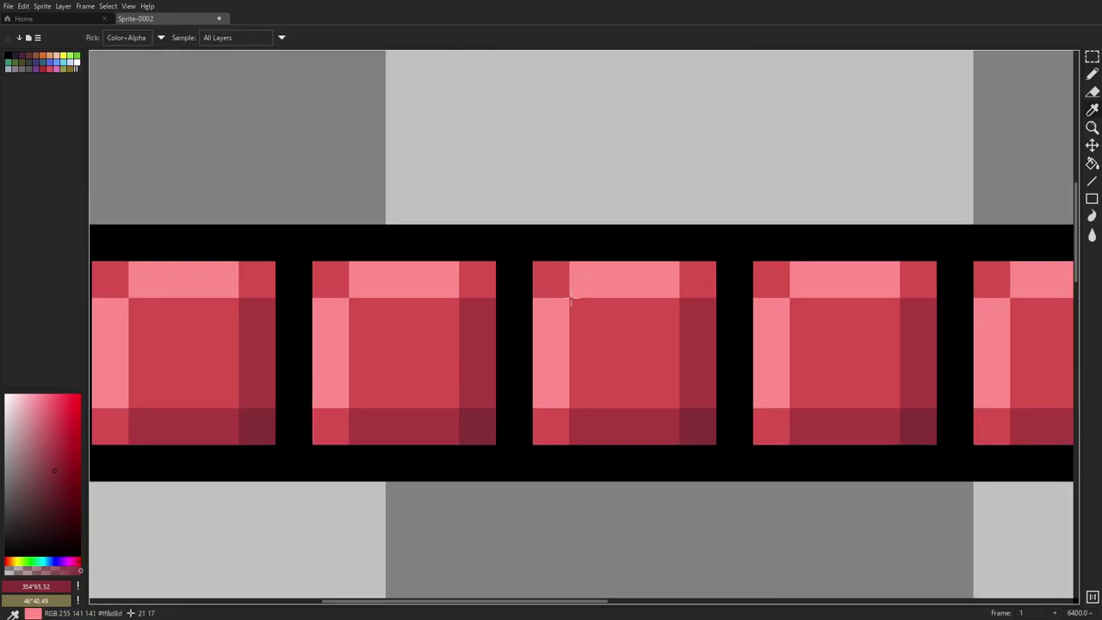
left_click(616, 276)
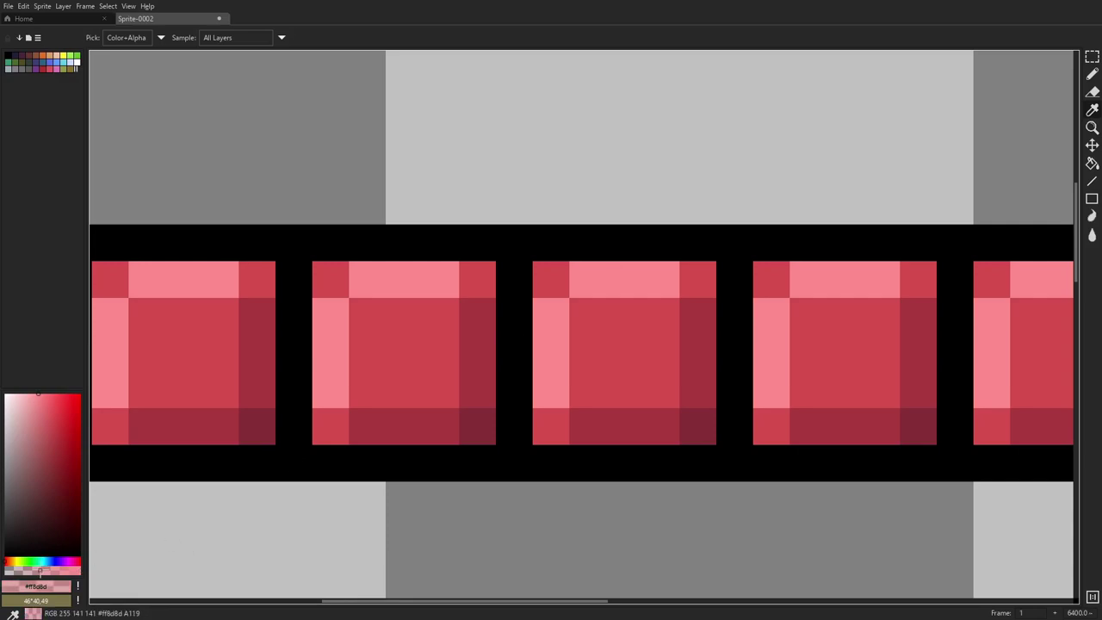
key("b")
left_click(550, 279)
left_click(771, 279)
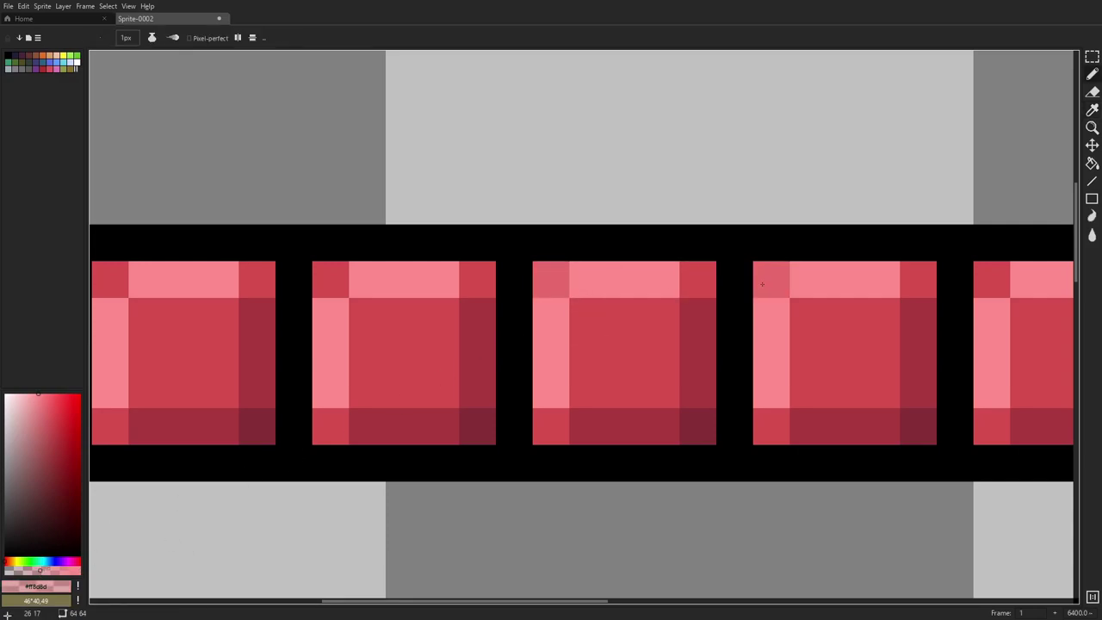
- Tint the top-left corner pixels of the sixth, seventh and eighth red cells with the semi-transparent pink
scroll(740, 340, "down", 1)
left_click_drag(740, 340, 498, 334)
left_click(645, 305)
left_click(755, 305)
left_click(865, 305)
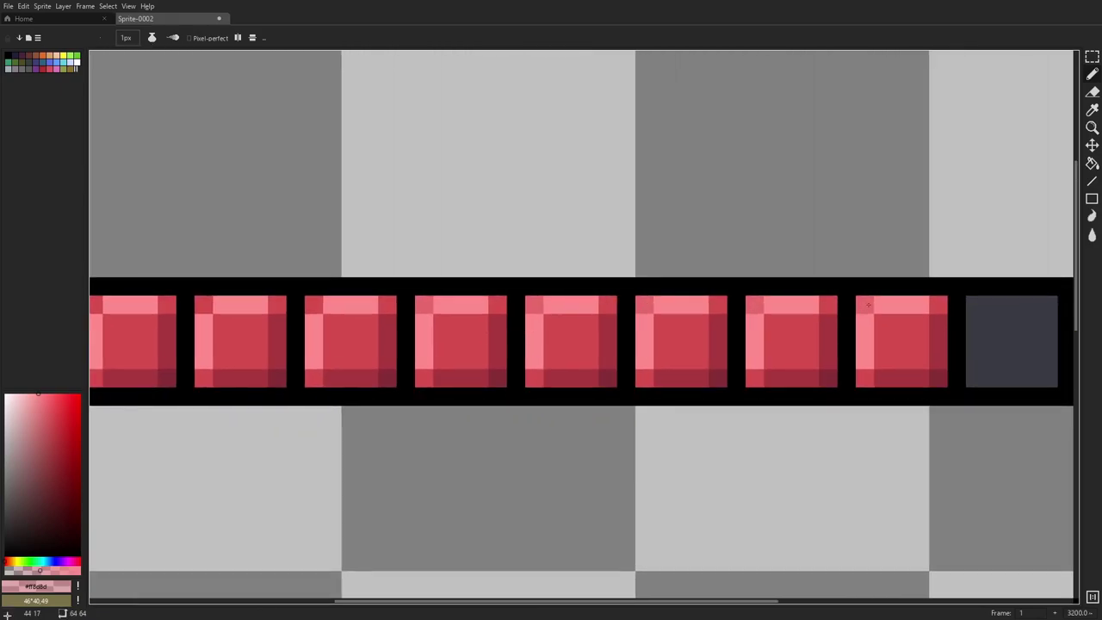
- Tint the top-left corner pixels of the first three red cells with the semi-transparent pink and check the whole bar
left_click_drag(396, 322, 683, 313)
left_click(601, 296)
left_click(490, 295)
left_click(381, 295)
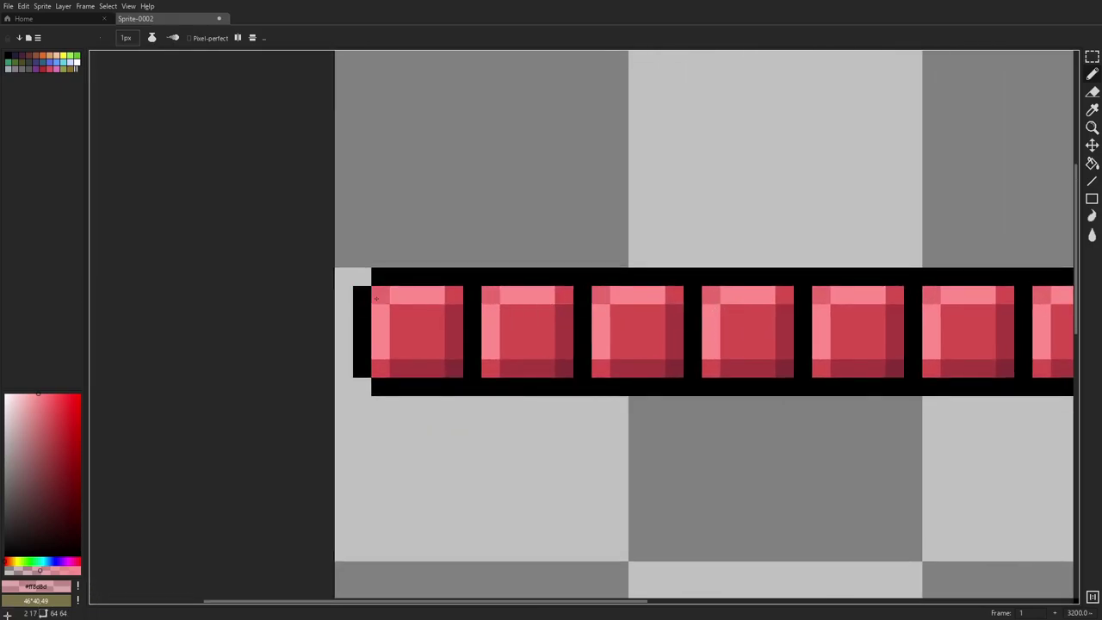
scroll(537, 341, "down", 6)
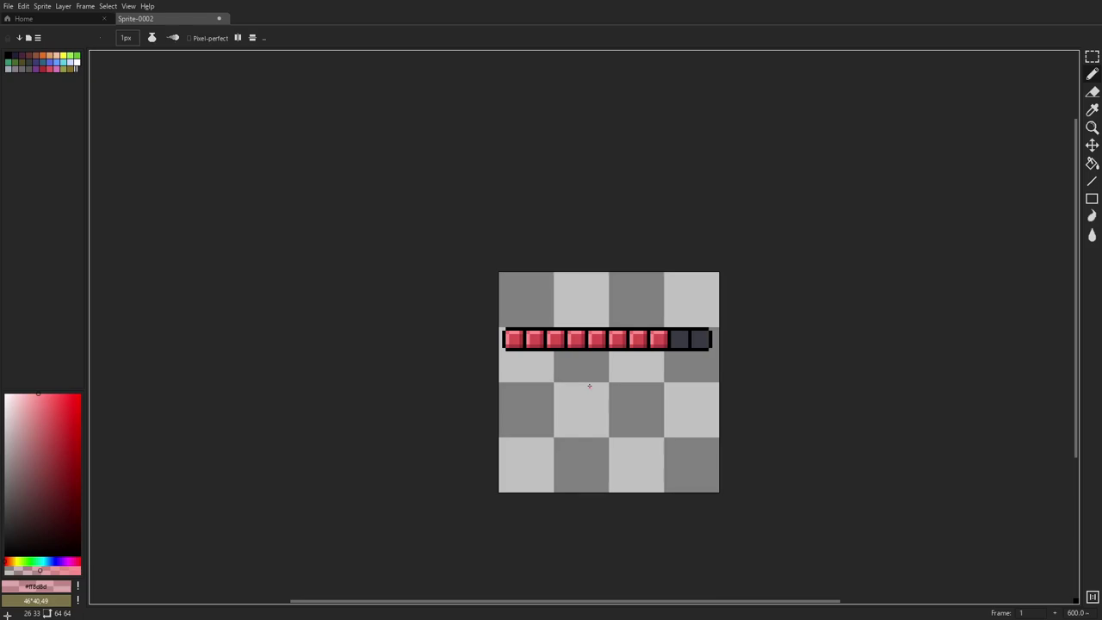
scroll(537, 322, "up", 6)
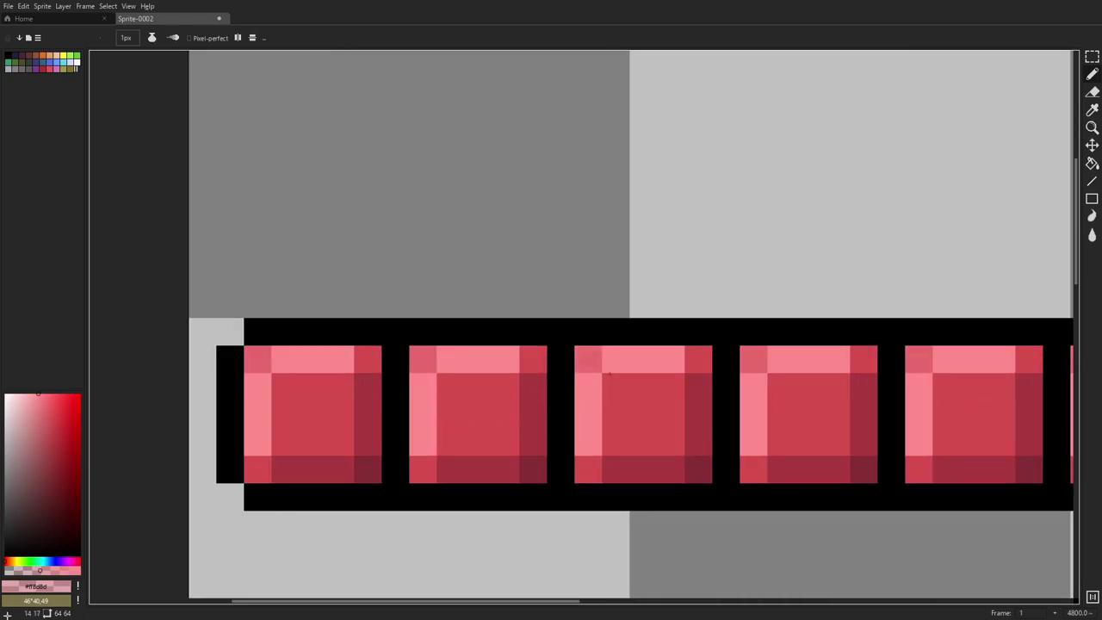
scroll(598, 408, "down", 3)
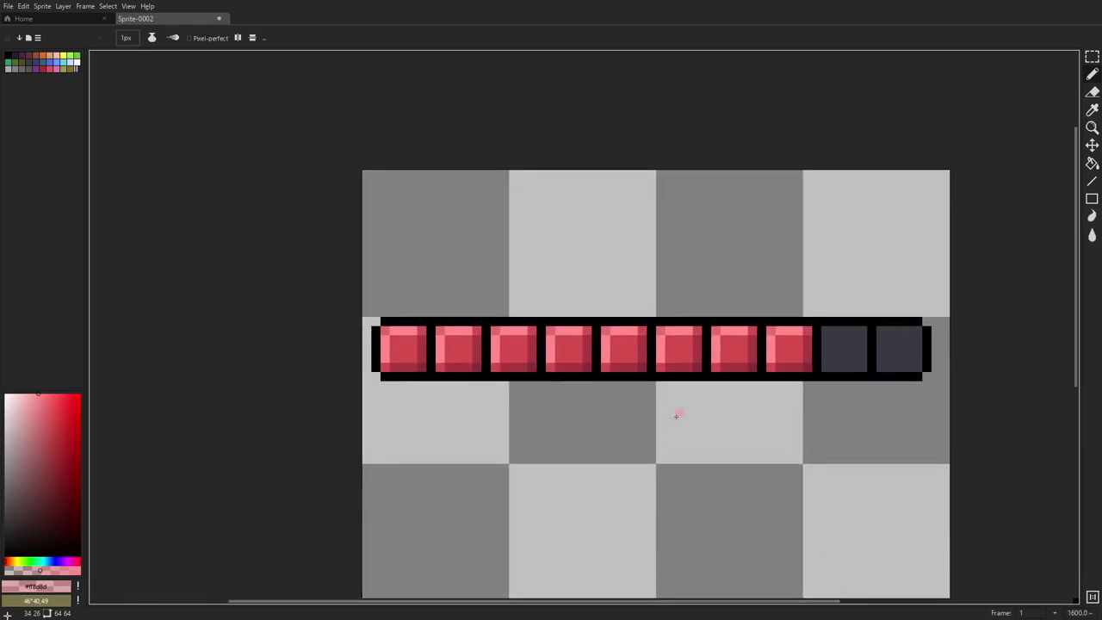
scroll(673, 419, "down", 5)
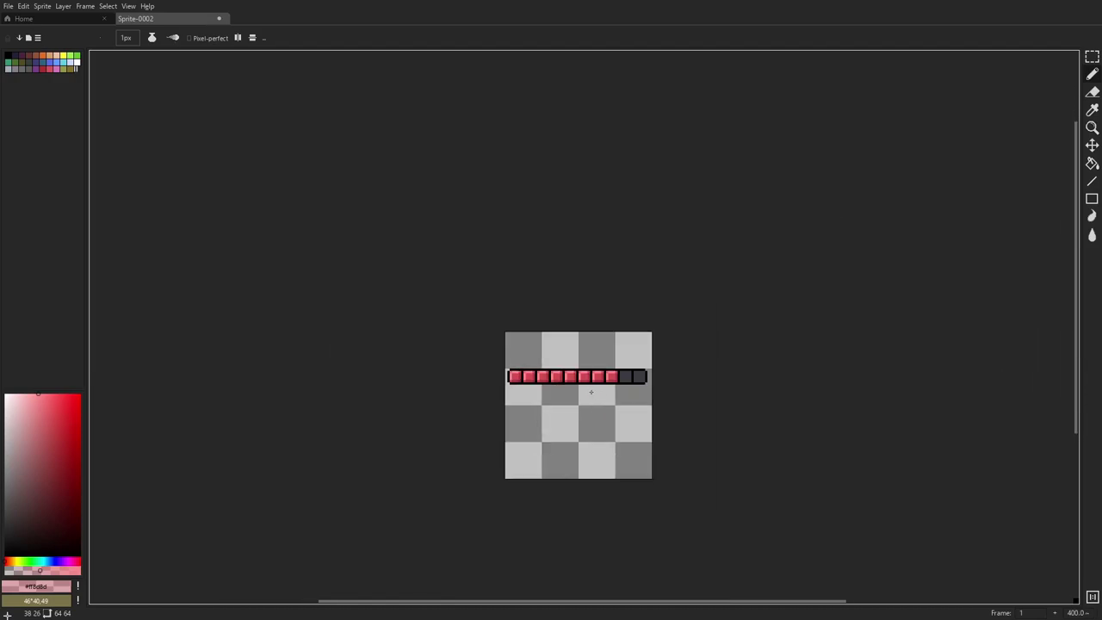
scroll(592, 393, "up", 5)
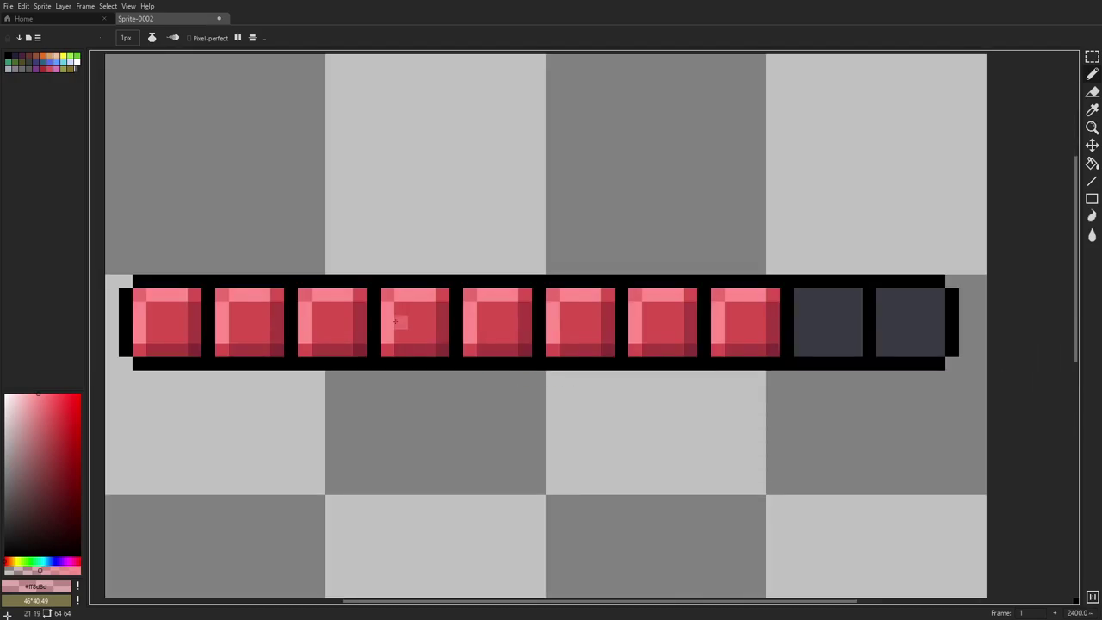
- Sample the outline black and try a single black pixel in the centre of each of the eight red cells
scroll(413, 320, "left", 3)
key("i")
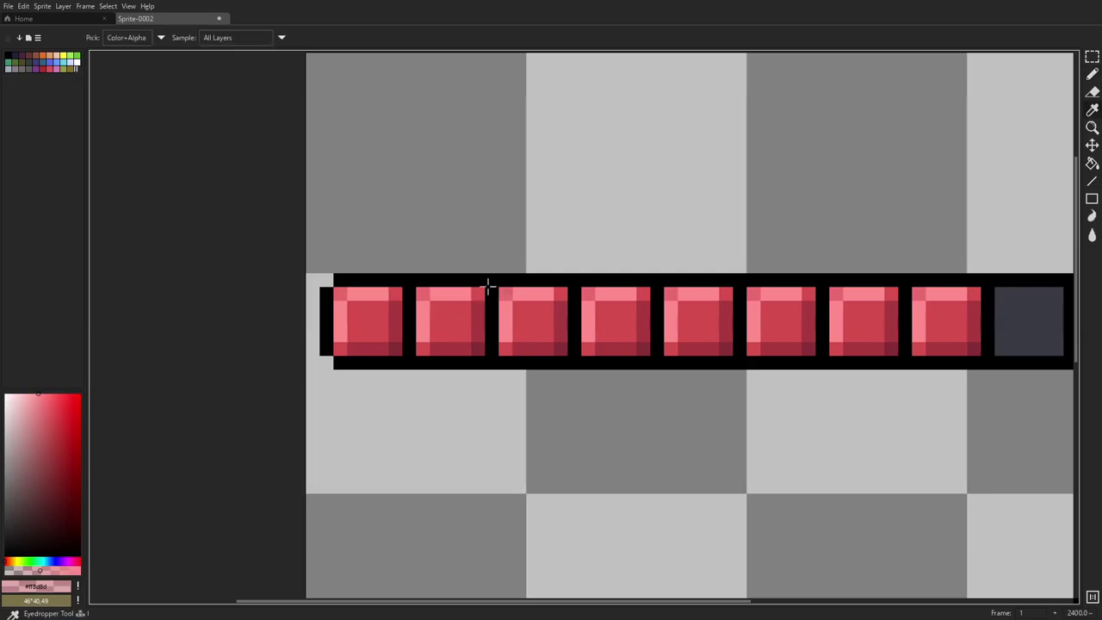
left_click(986, 308)
key("b")
left_click(946, 321)
left_click(864, 321)
left_click(781, 322)
left_click(698, 321)
left_click(616, 322)
left_click(533, 321)
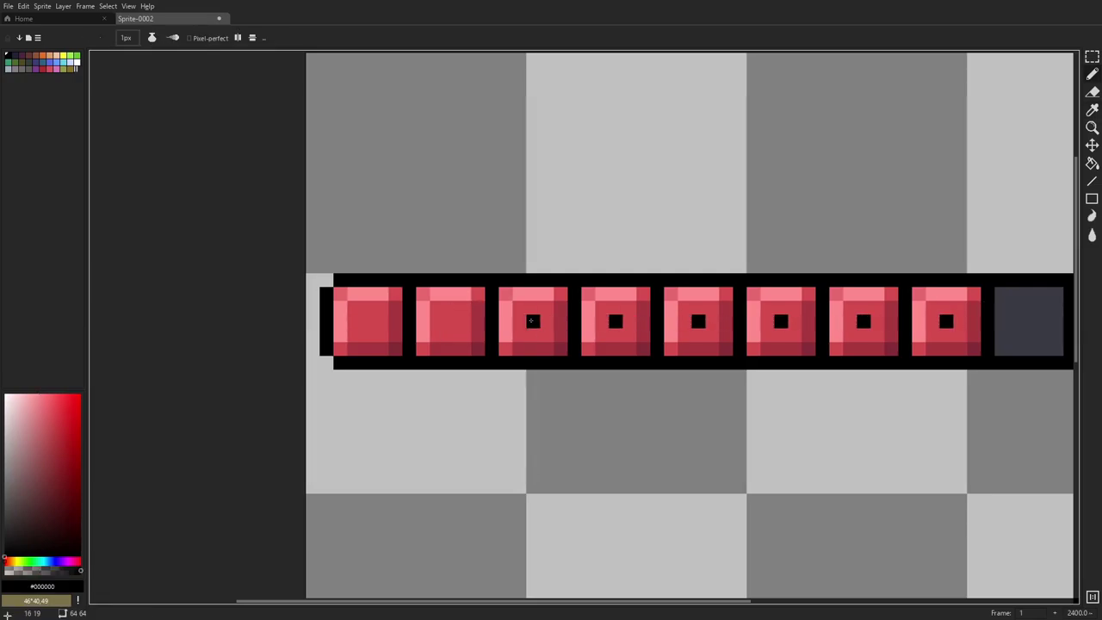
left_click(367, 321)
scroll(596, 345, "down", 9)
scroll(689, 354, "up", 1)
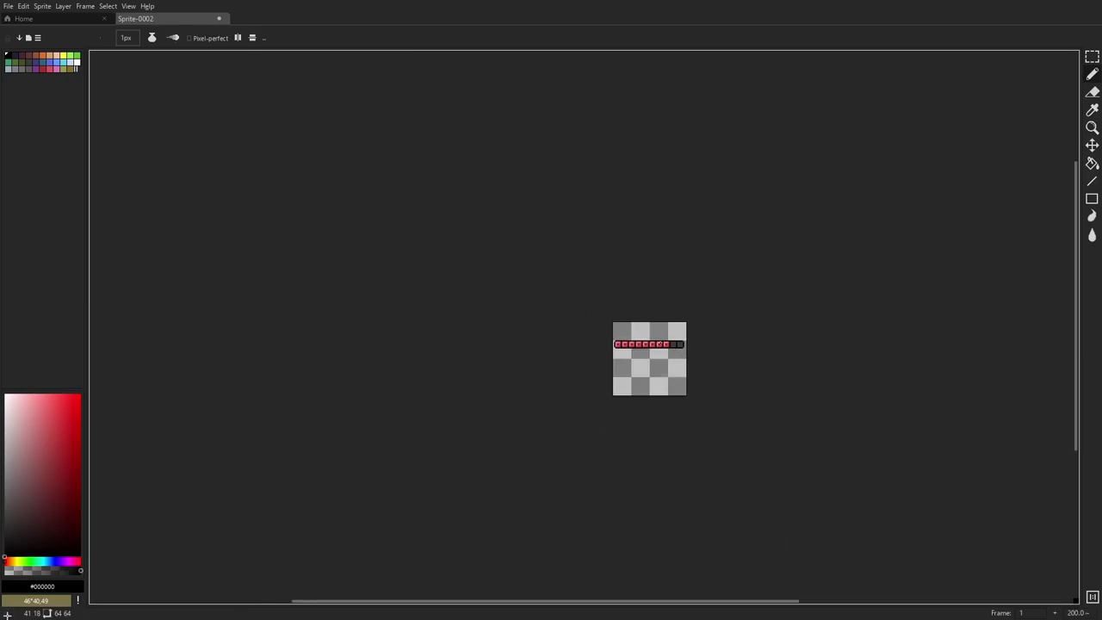
- Undo the black centre pixels in the red cells
scroll(652, 344, "up", 9)
key("ctrl+z")
key("ctrl+z")
key("ctrl+z")
key("ctrl+z")
key("ctrl+z")
key("ctrl+z")
key("ctrl+z")
key("ctrl+z")
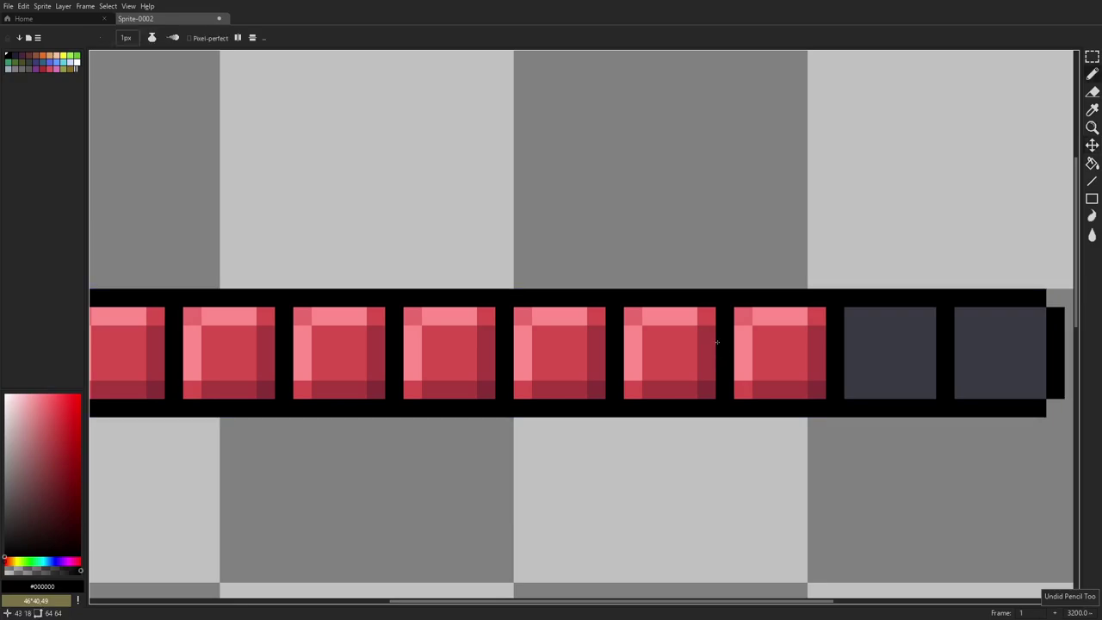
- Sample the dark corner red #862e36 and try it as a centre pixel in all eight red cells
left_click(708, 388, "alt")
left_click(670, 353)
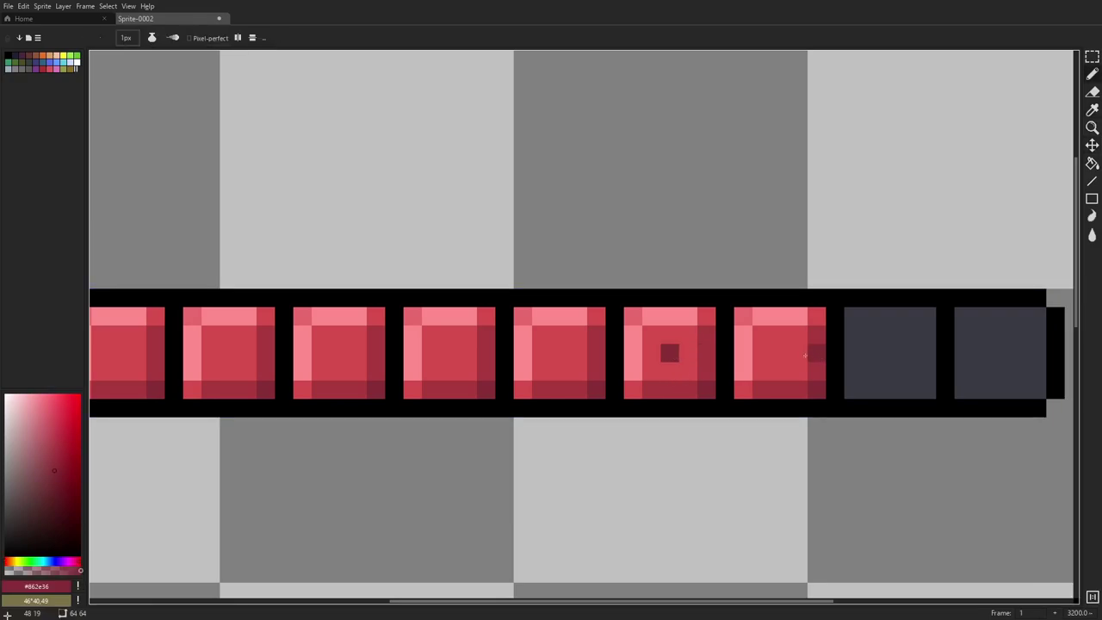
left_click(780, 353)
left_click(560, 353)
left_click(449, 353)
left_click(339, 353)
left_click(229, 353)
left_click(119, 353)
left_click_drag(119, 353, 414, 338)
left_click(302, 335)
scroll(464, 349, "down", 9)
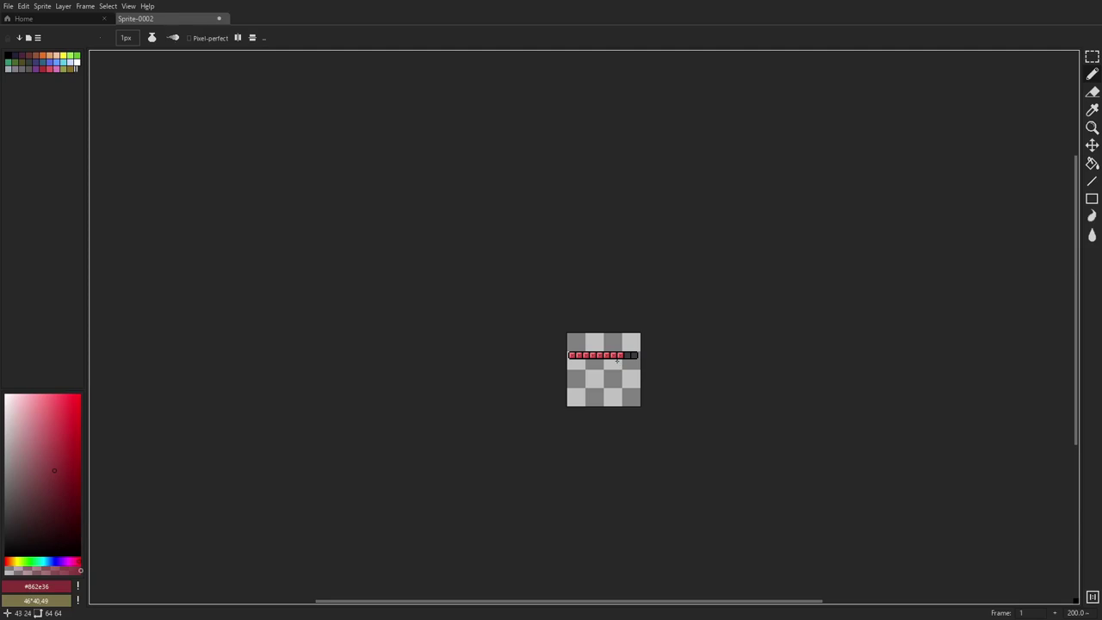
- Undo the #862e36 centre pixels in all the red cells
scroll(616, 360, "up", 10)
key("ctrl+z")
key("ctrl+z")
key("ctrl+z")
scroll(692, 387, "down", 2)
key("ctrl+z")
key("ctrl+z")
key("ctrl+z")
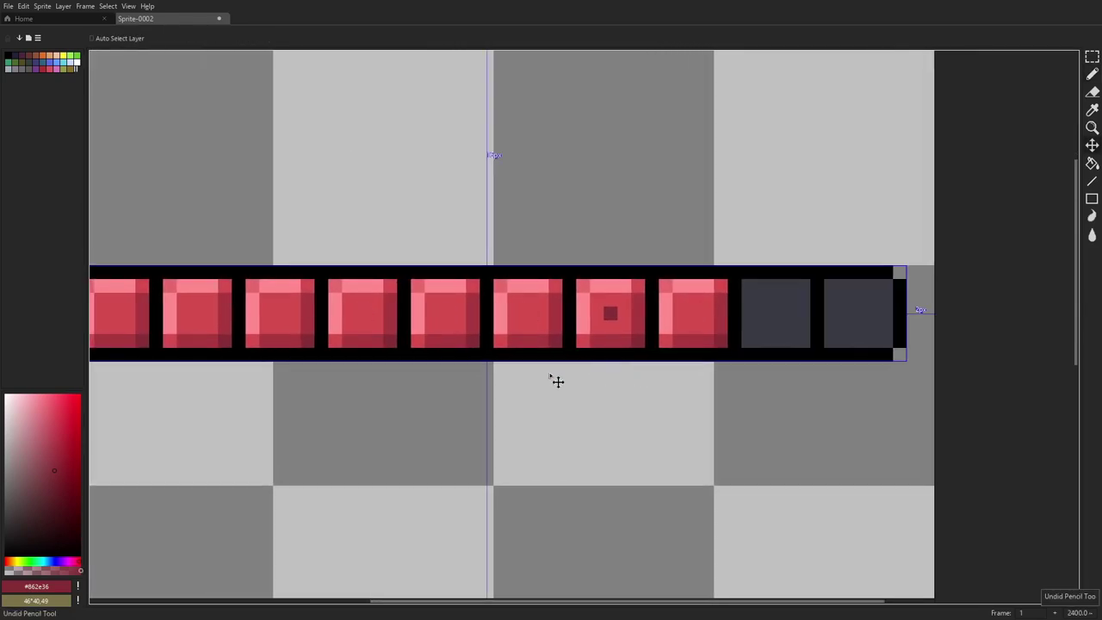
left_click_drag(558, 381, 627, 382)
key("ctrl+z")
key("ctrl+z")
- Try #a93a3f centre pixels in the eight red cells, judge them on the whole bar and undo them
left_click(680, 342, "alt")
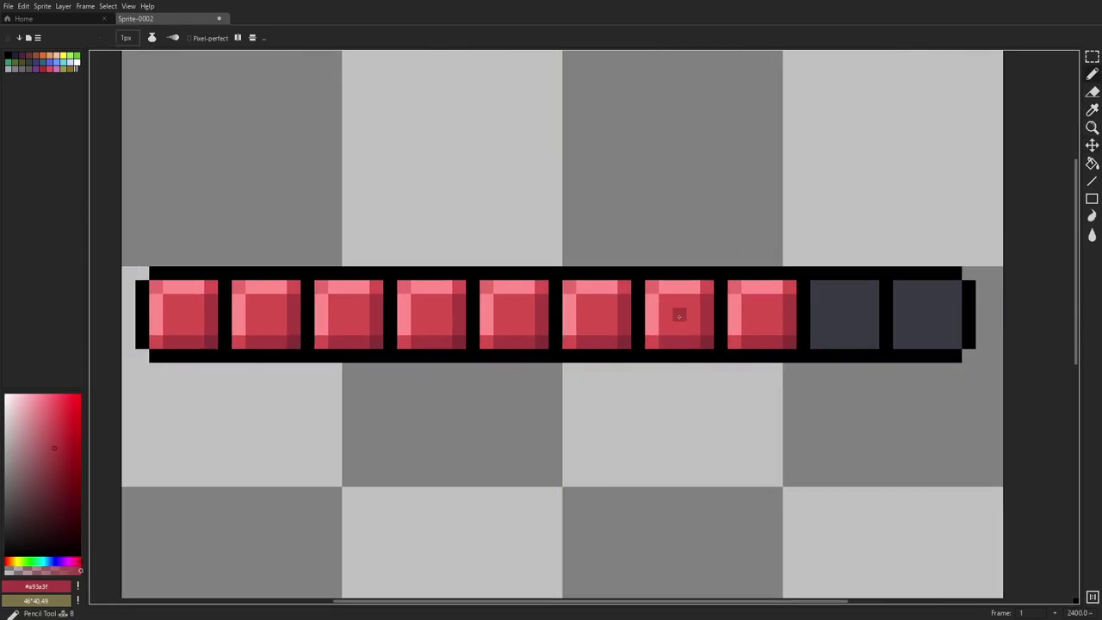
left_click(431, 314)
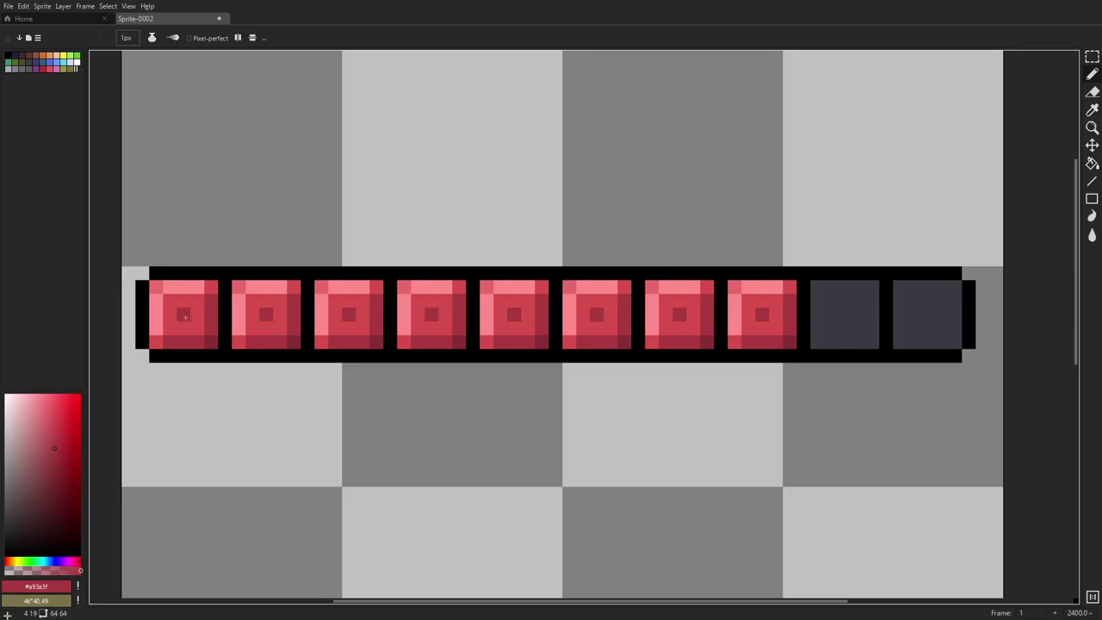
scroll(382, 356, "down", 8)
left_click_drag(477, 371, 622, 359)
key("ctrl+z")
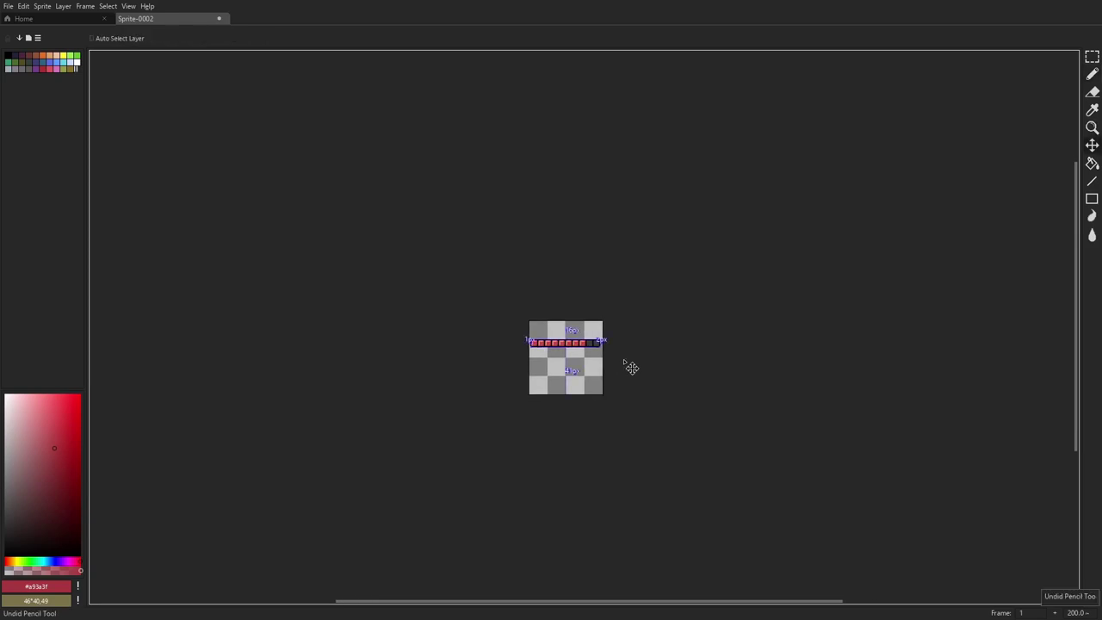
- Try erasing the black outline pixels directly above and below every divider between the cells
scroll(571, 363, "up", 7)
left_click_drag(599, 338, 607, 374)
scroll(330, 316, "up", 2)
key("e")
left_click(416, 333)
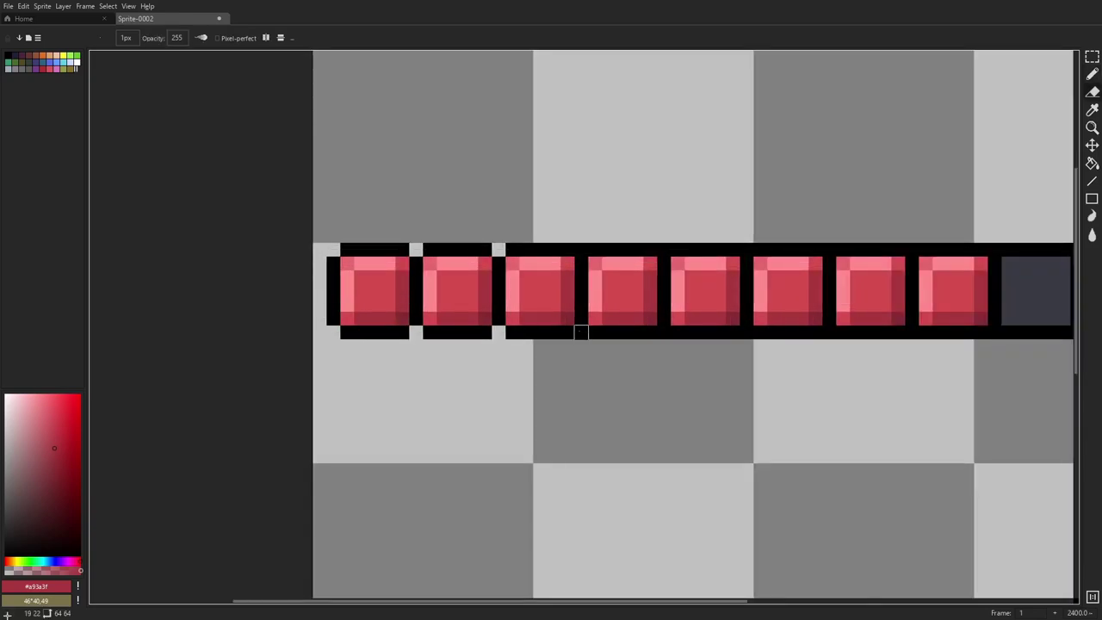
left_click(581, 249)
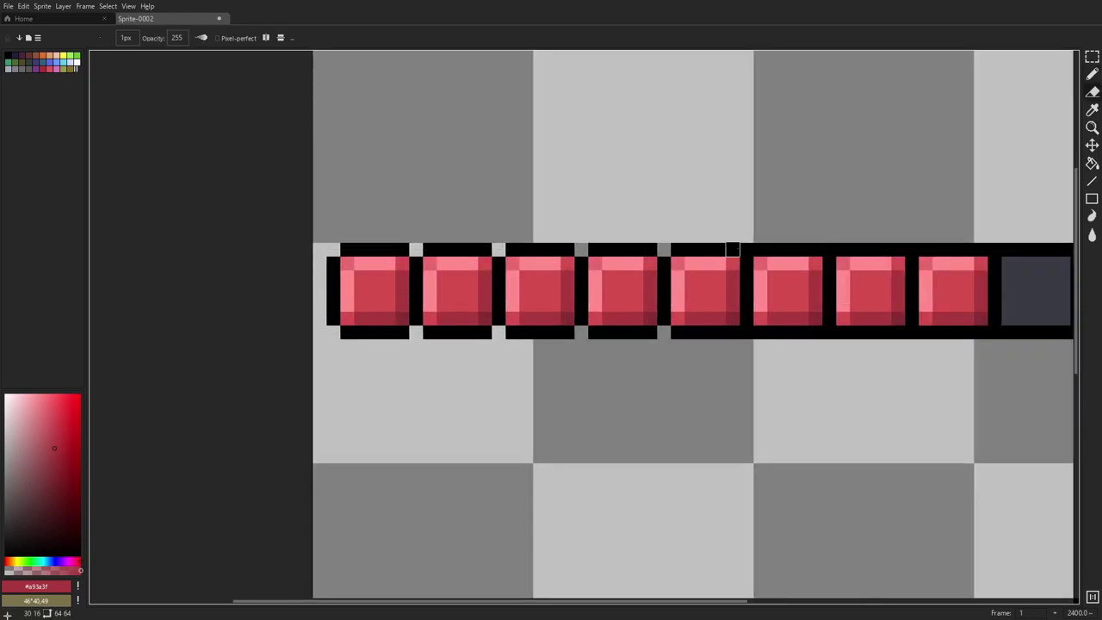
left_click(912, 250)
left_click(913, 332)
left_click_drag(925, 331, 613, 315)
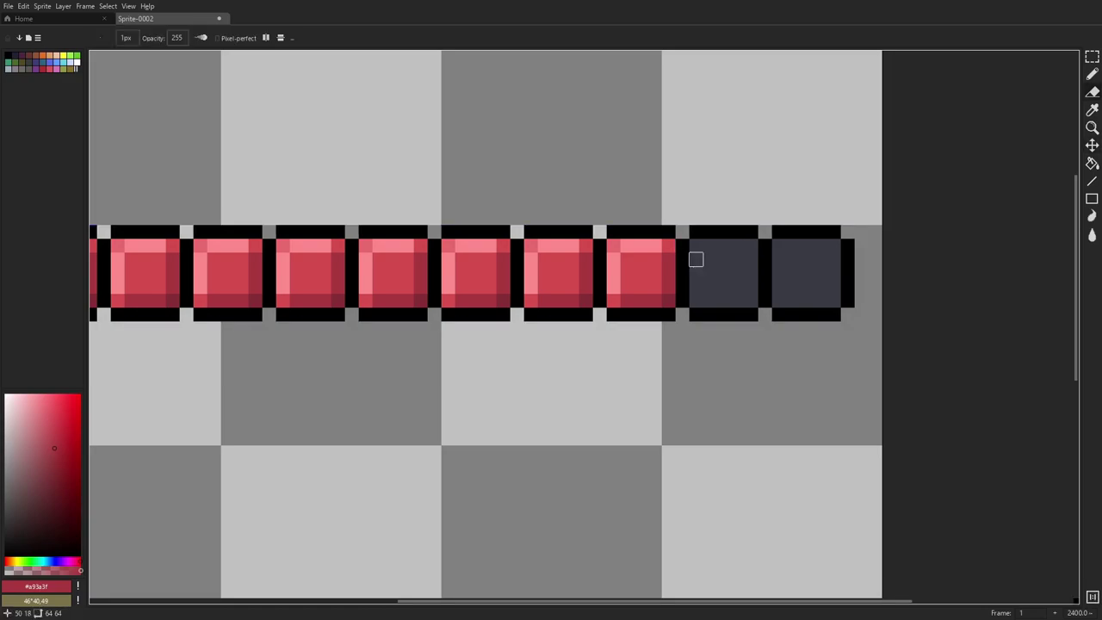
- Check the notched outline on the whole bar and undo the erased outline pixels
scroll(755, 312, "down", 10)
scroll(755, 312, "up", 4)
scroll(692, 288, "up", 1)
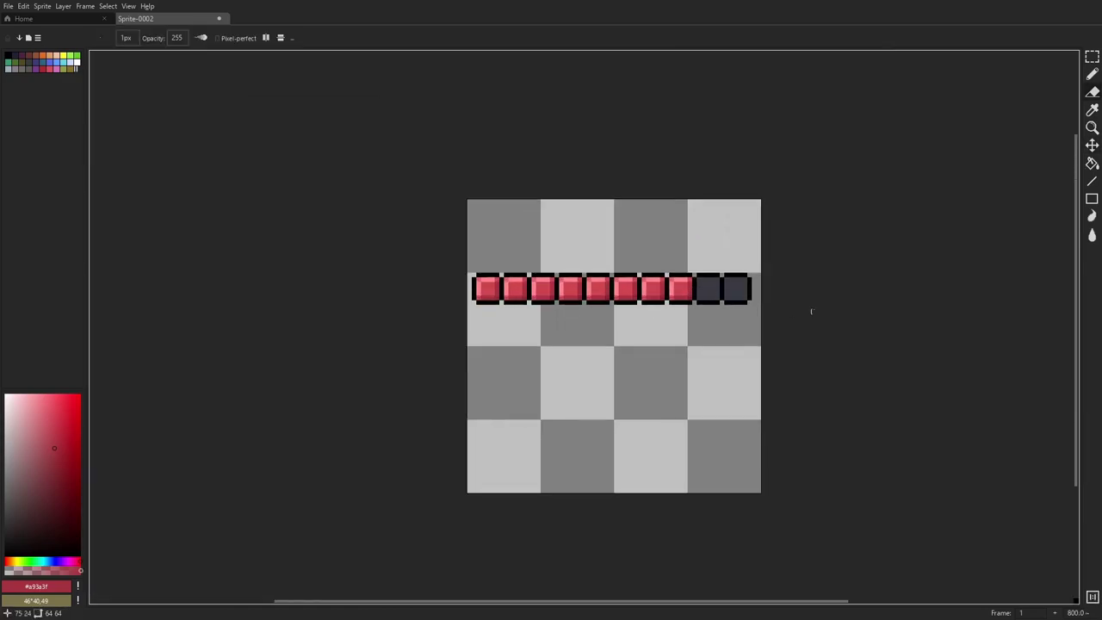
scroll(762, 302, "up", 1)
key("ctrl+z")
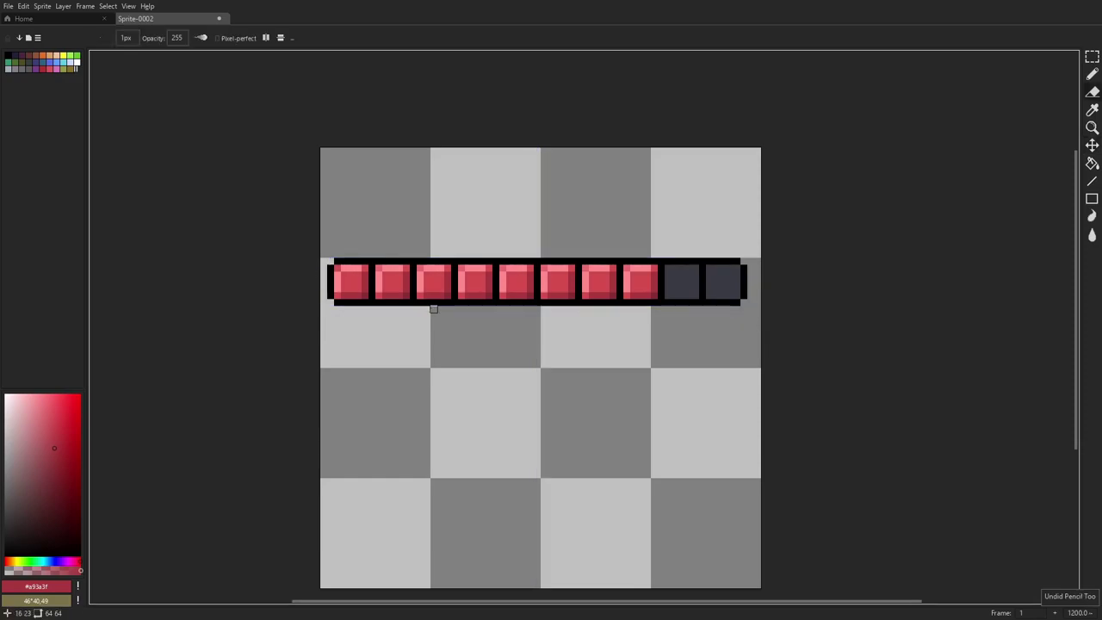
- Darken the sampled corner red to HSV 349°, 53, 29 and paint the first four dividers between red cells with it
left_click_drag(436, 310, 487, 324)
scroll(392, 310, "up", 3)
key("i")
left_click(431, 326)
left_click_drag(50, 488, 45, 504)
left_click(80, 562)
key("b")
left_click_drag(448, 266, 445, 298)
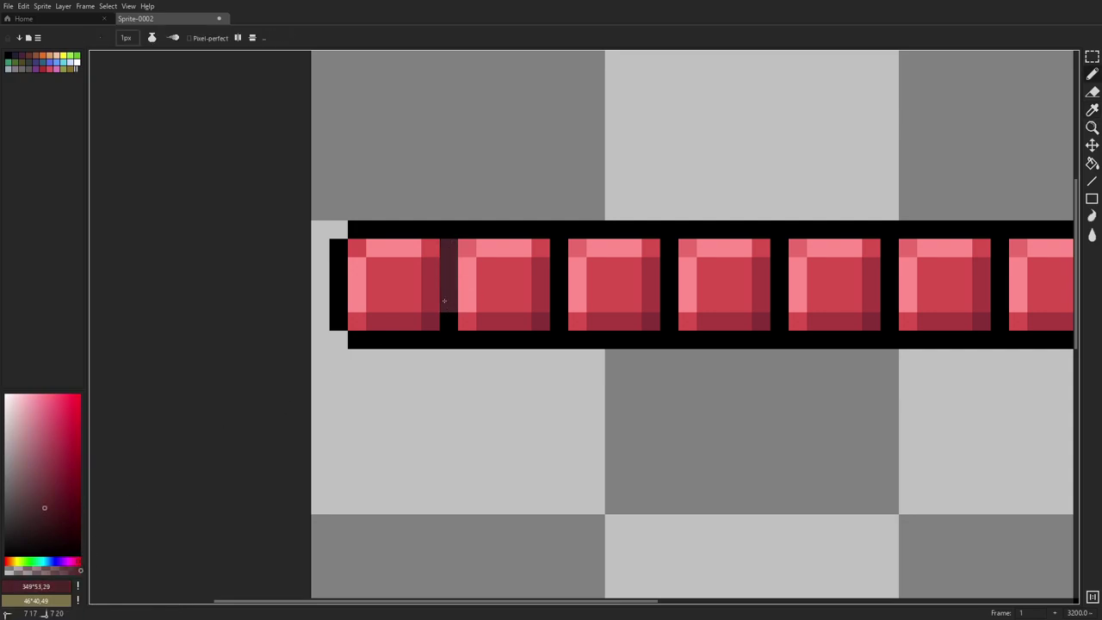
left_click_drag(559, 248, 558, 321)
left_click_drag(669, 248, 666, 309)
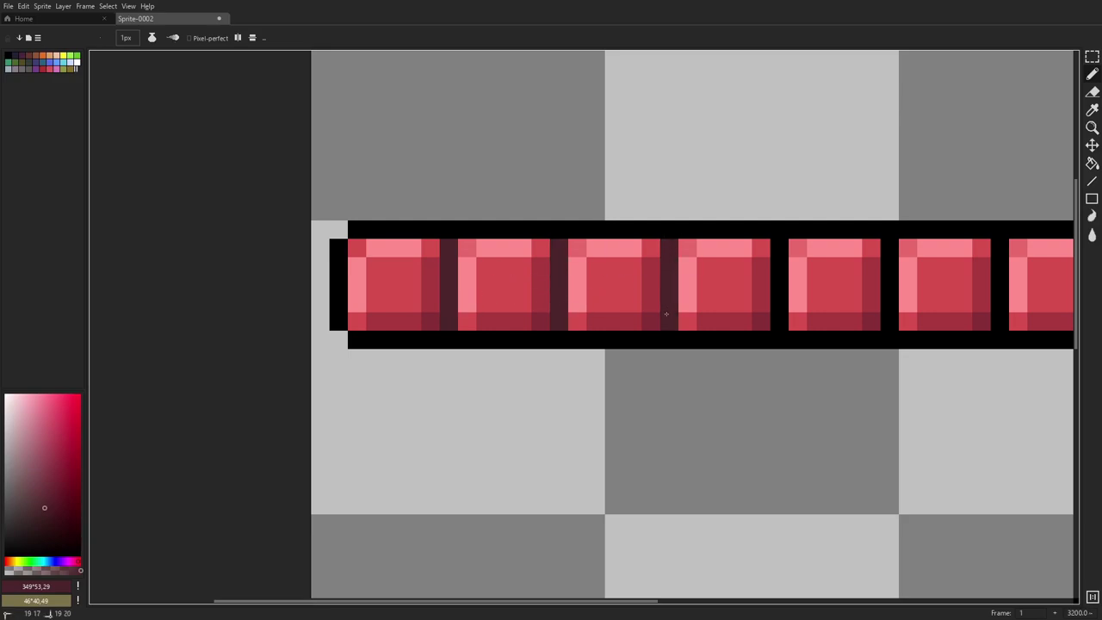
left_click_drag(779, 248, 779, 323)
- Paint the remaining dividers after the fifth to eighth red cells dark maroon, and undo the one beside the first grey cell
scroll(688, 319, "right", 5)
left_click_drag(485, 242, 484, 318)
left_click_drag(595, 242, 595, 320)
left_click_drag(705, 242, 719, 301)
left_click_drag(815, 242, 815, 316)
scroll(851, 296, "down", 5)
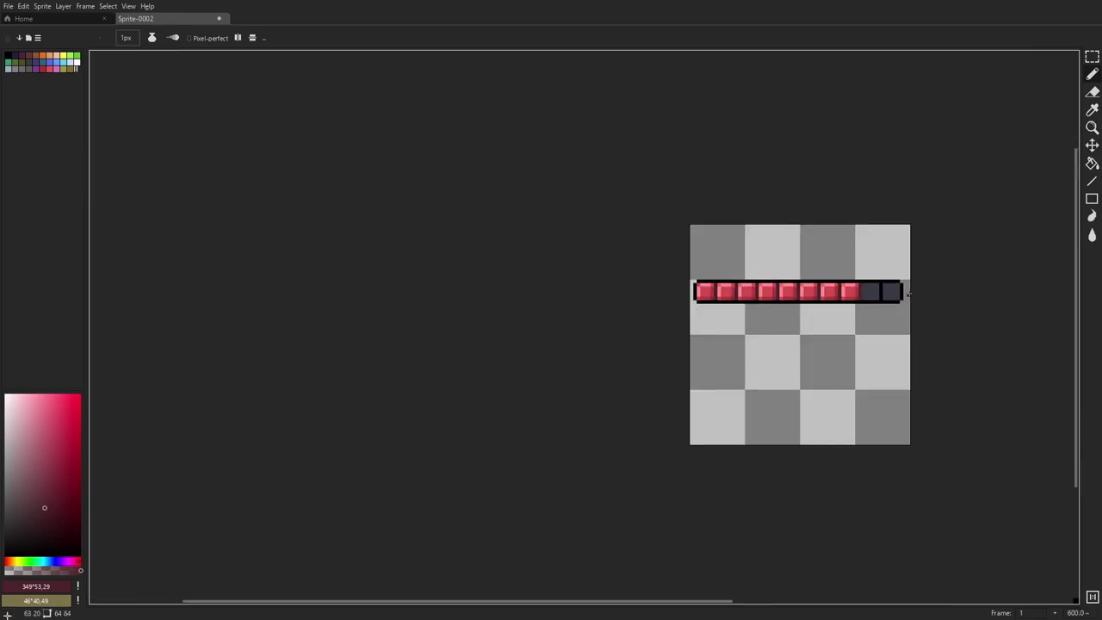
key("ctrl+z")
scroll(907, 291, "down", 1)
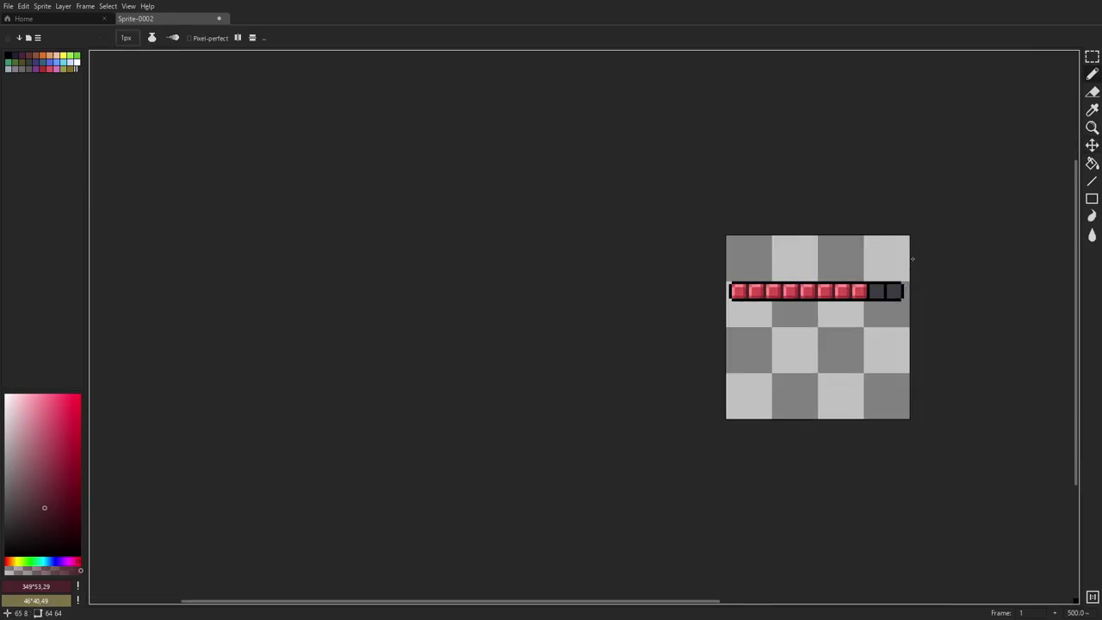
- Darken the sampled cell grey to HSV 234°, 18, 17, paint the dividers before and between the grey cells, and check the bar
scroll(912, 259, "up", 8)
key("i")
left_click(756, 322)
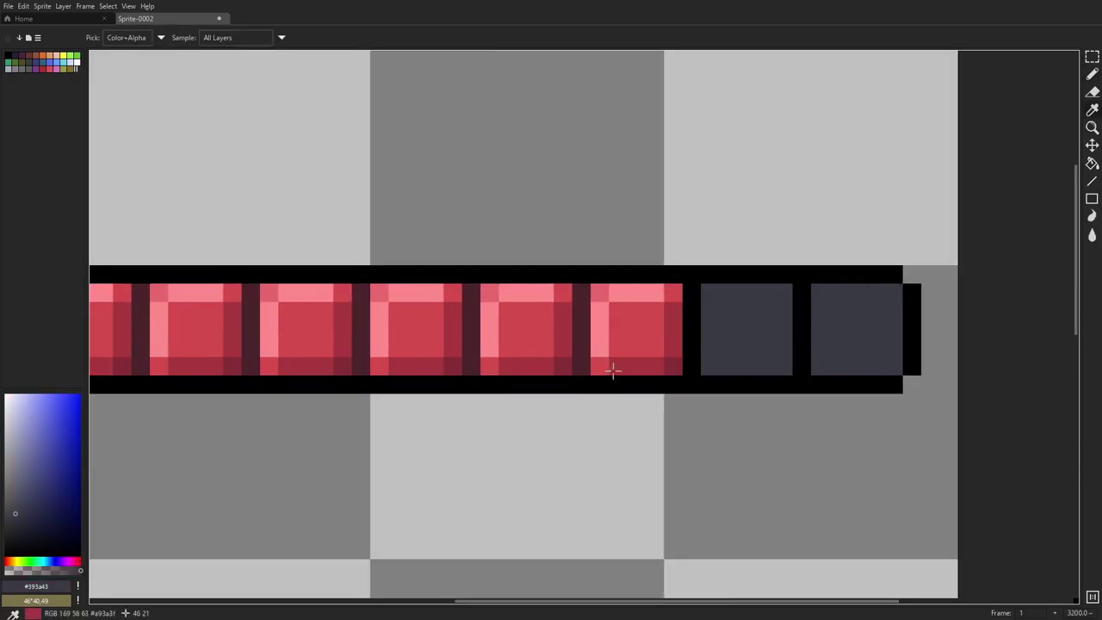
left_click(17, 527)
key("b")
left_click_drag(701, 287, 694, 374)
left_click_drag(802, 289, 801, 372)
scroll(862, 348, "down", 7)
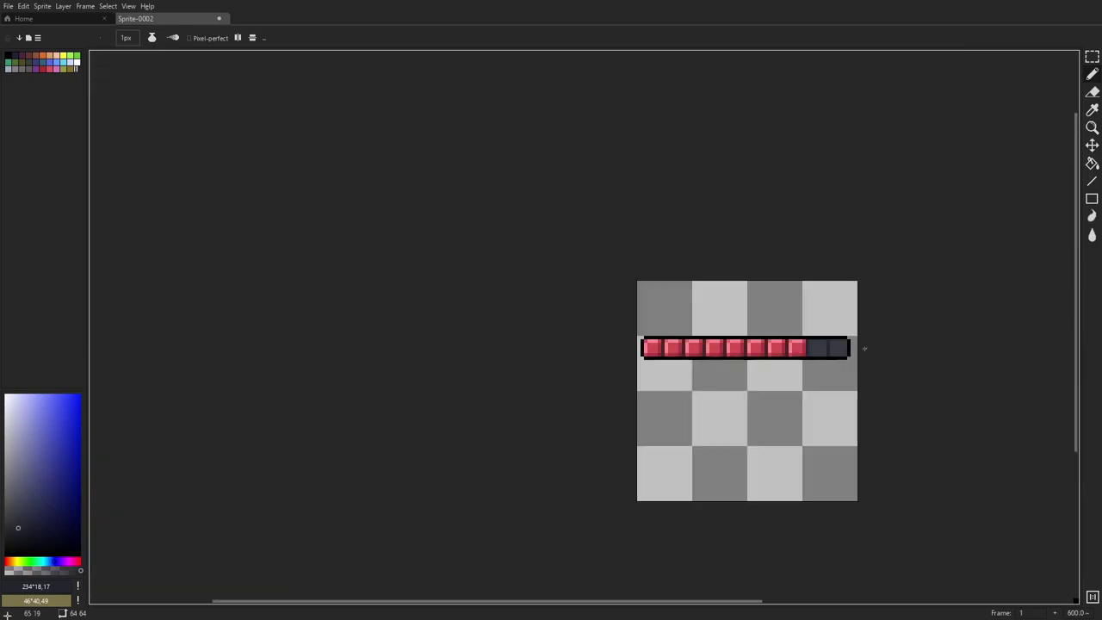
scroll(868, 352, "down", 2)
scroll(843, 358, "up", 2)
scroll(642, 355, "down", 3)
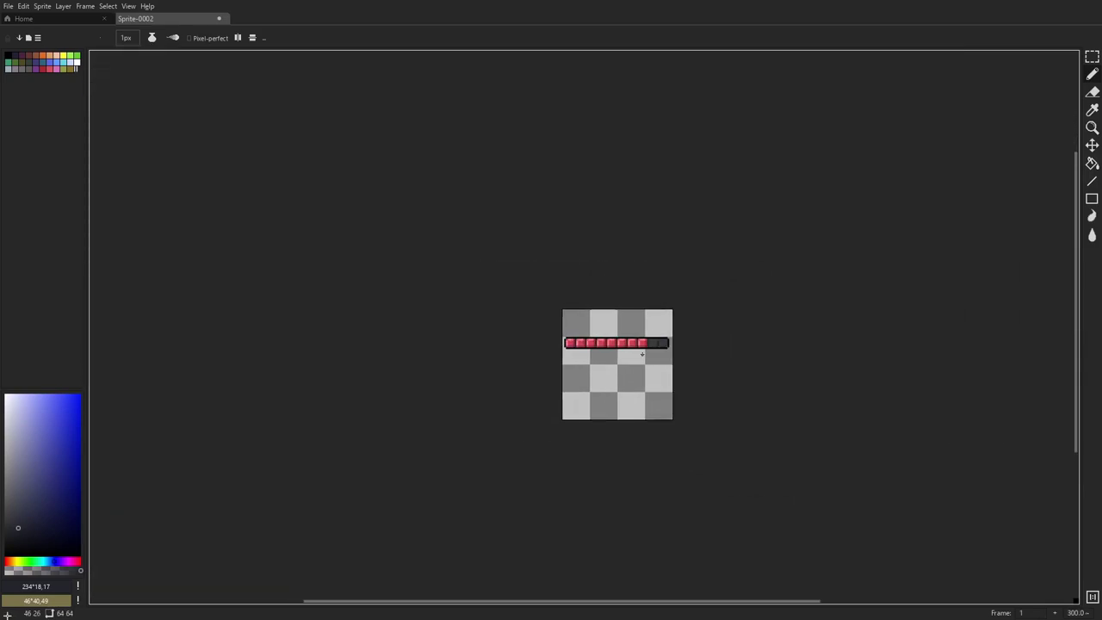
- Try flattening the eighth and seventh red cells by painting their bevel pixels in the base red
scroll(660, 343, "up", 7)
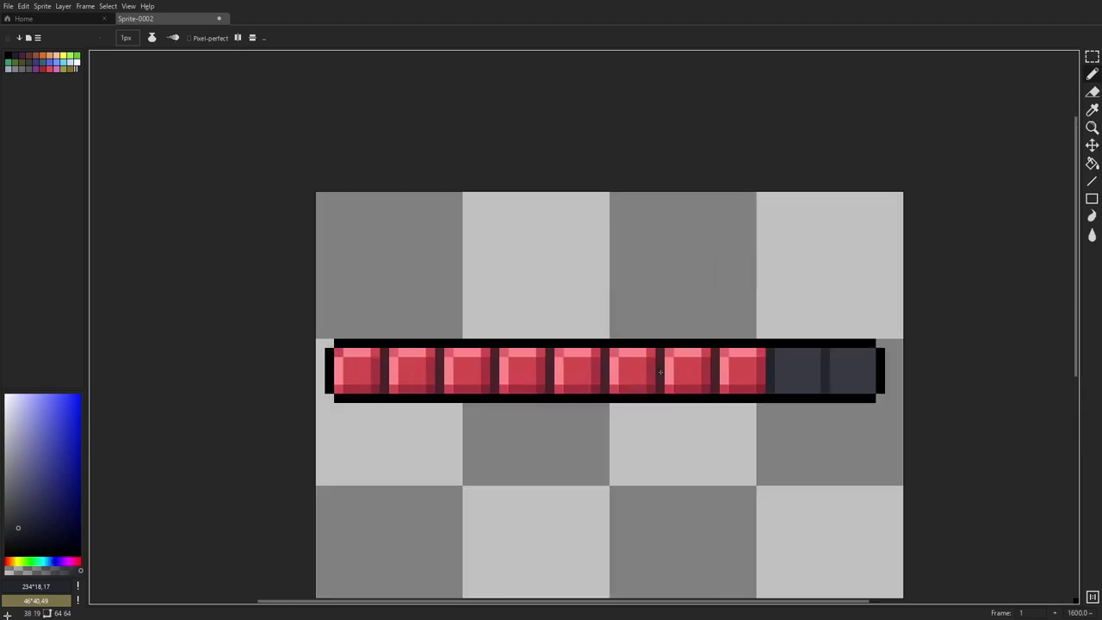
scroll(753, 372, "up", 2)
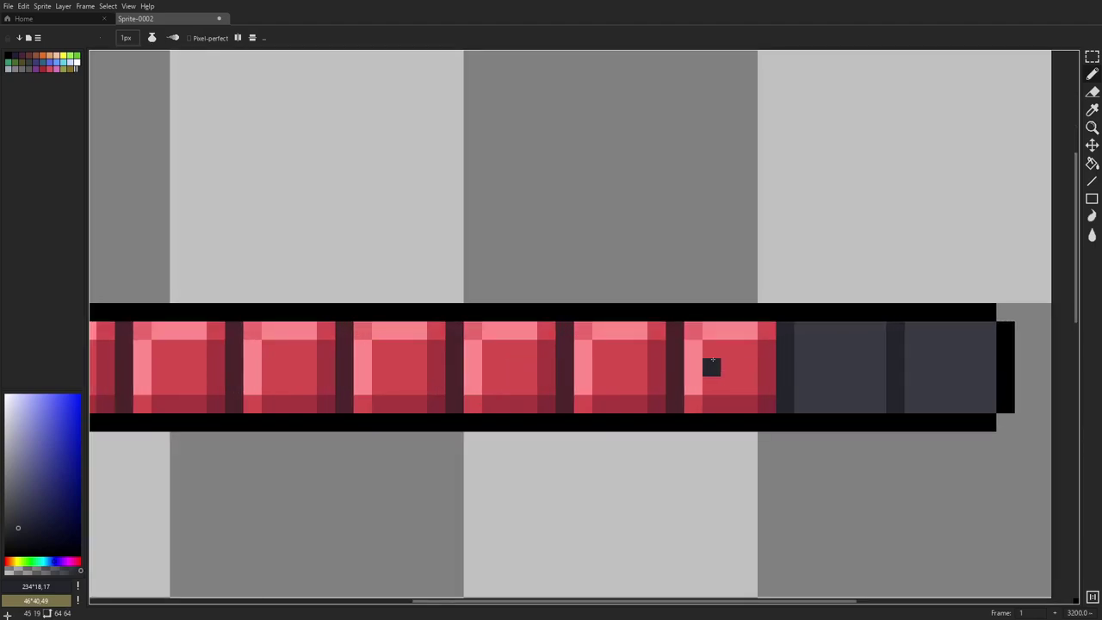
left_click(708, 362, "alt")
left_click(693, 332)
mouse_move(692, 354)
left_mouse_down()
mouse_move(712, 402)
mouse_move(759, 402)
mouse_move(768, 370)
mouse_move(721, 337)
left_mouse_up()
scroll(844, 360, "down", 8)
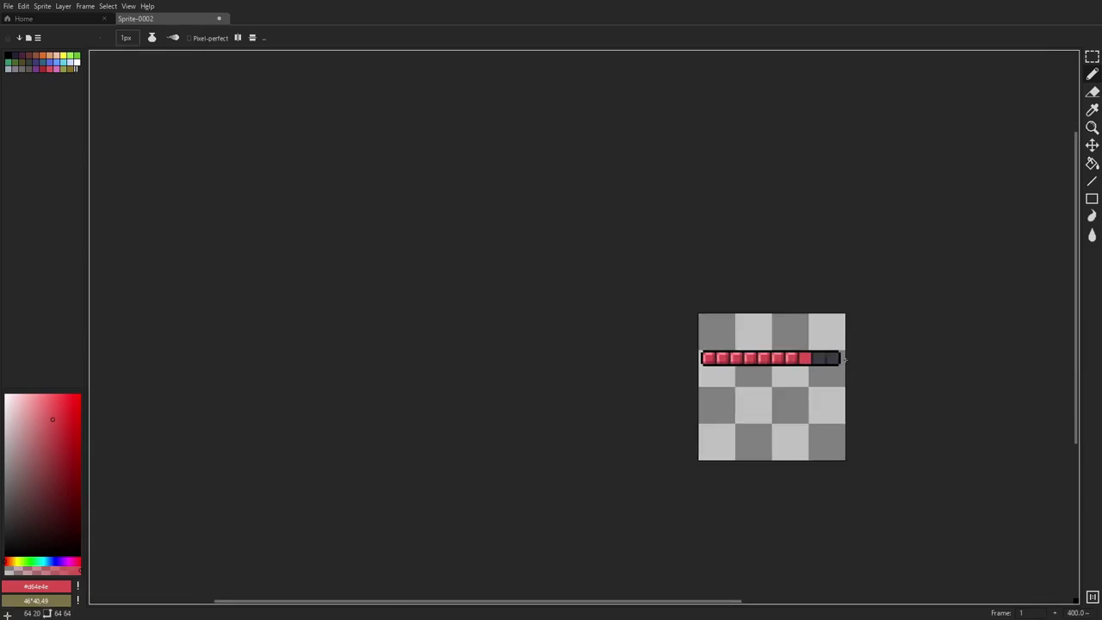
scroll(843, 360, "up", 5)
scroll(731, 347, "up", 3)
mouse_move(568, 327)
left_mouse_down()
mouse_move(576, 379)
mouse_move(610, 409)
mouse_move(645, 383)
mouse_move(633, 340)
mouse_move(586, 327)
left_mouse_up()
scroll(736, 365, "down", 3)
scroll(743, 367, "down", 4)
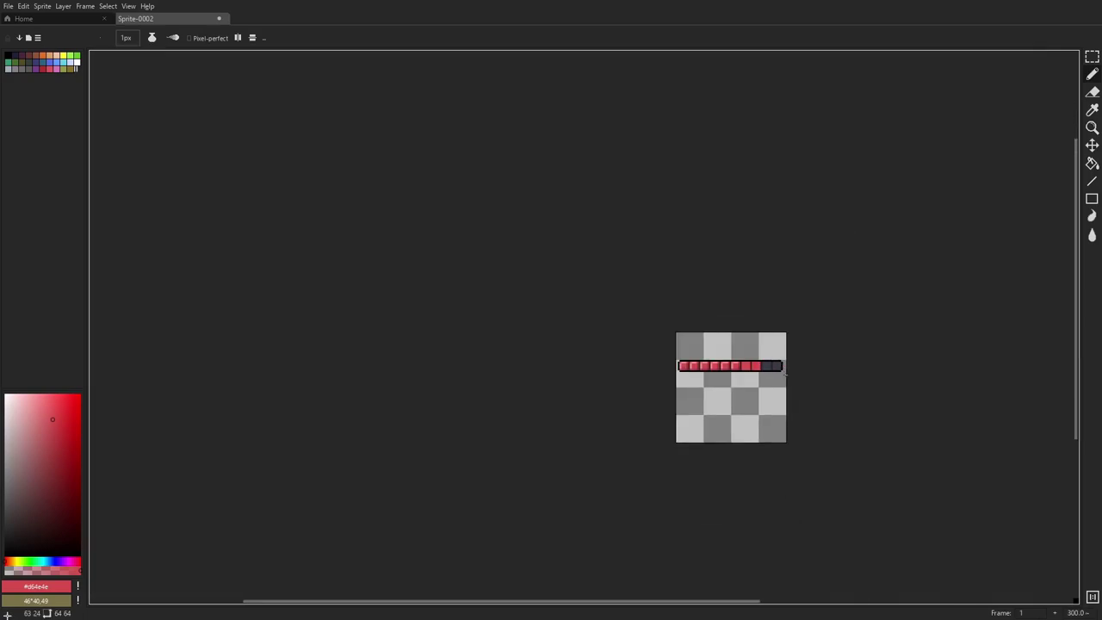
scroll(758, 356, "up", 10)
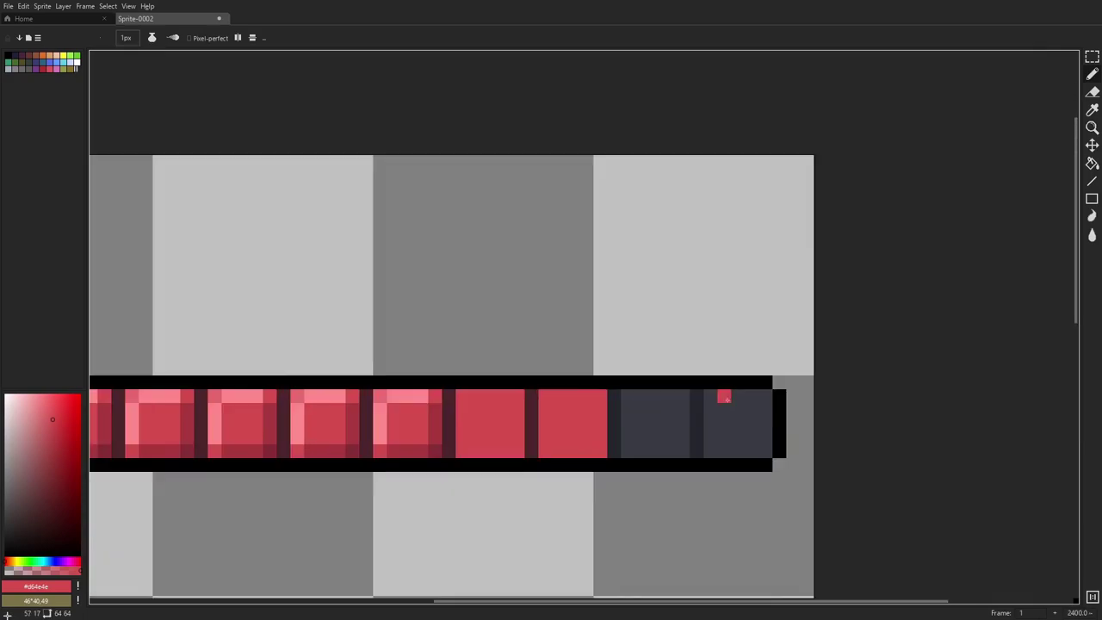
- Undo the flattening of the seventh and eighth red cells
key("ctrl+z")
key("ctrl+z")
key("ctrl+z")
- Select the whole bar, move it to the sprite's upper edge, place a copy directly beneath it and clear the selection
scroll(725, 341, "down", 3)
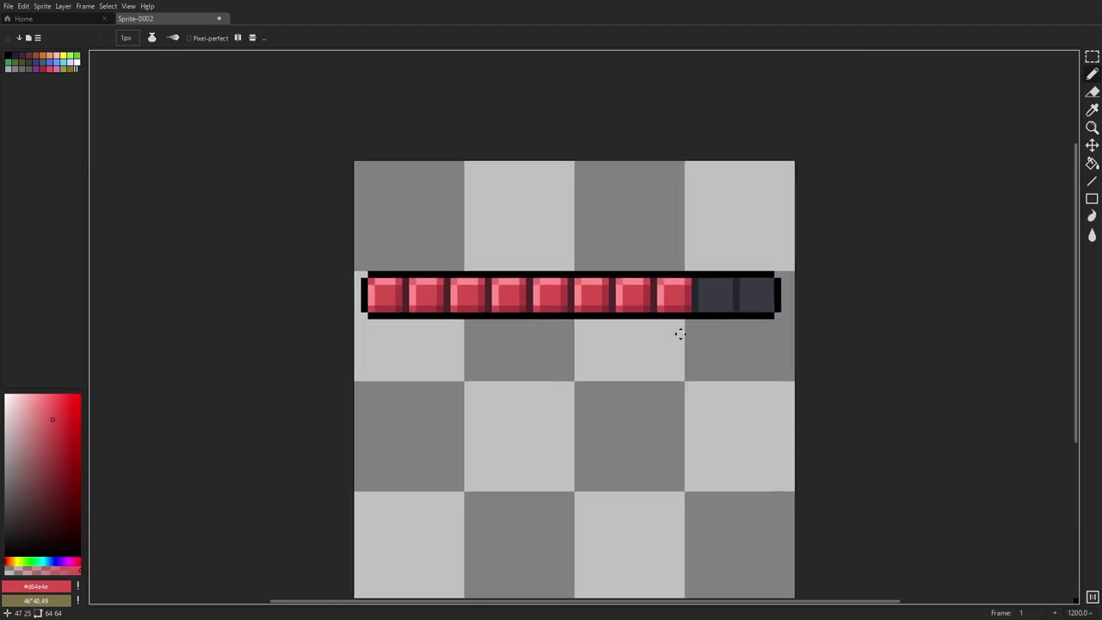
key("m")
left_click_drag(805, 336, 248, 233)
left_click_drag(454, 298, 456, 190)
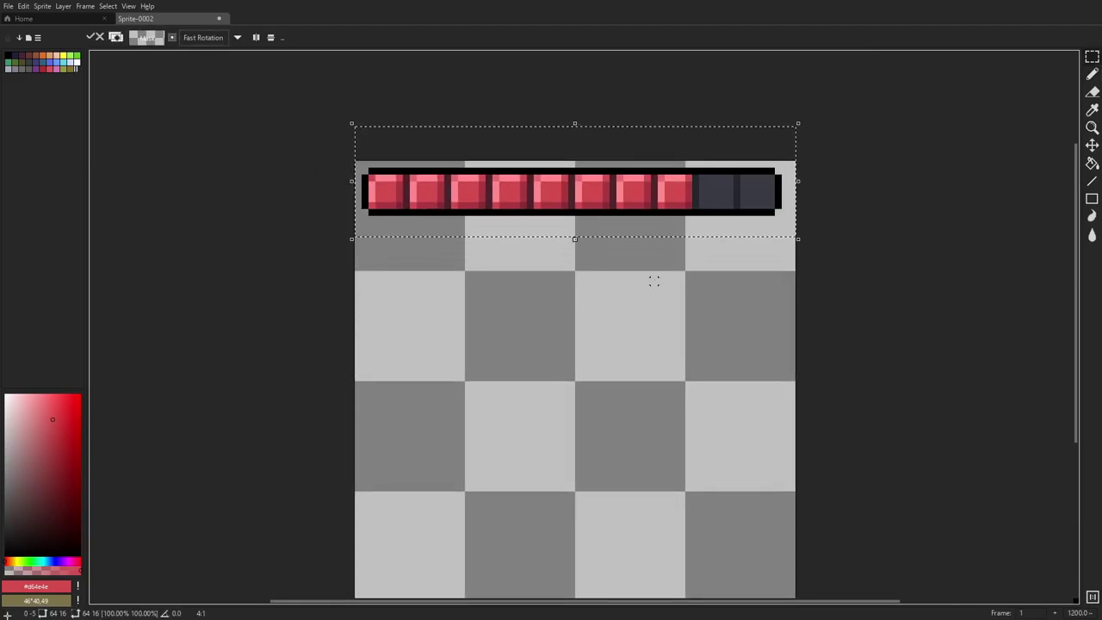
left_click_drag(489, 193, 502, 250)
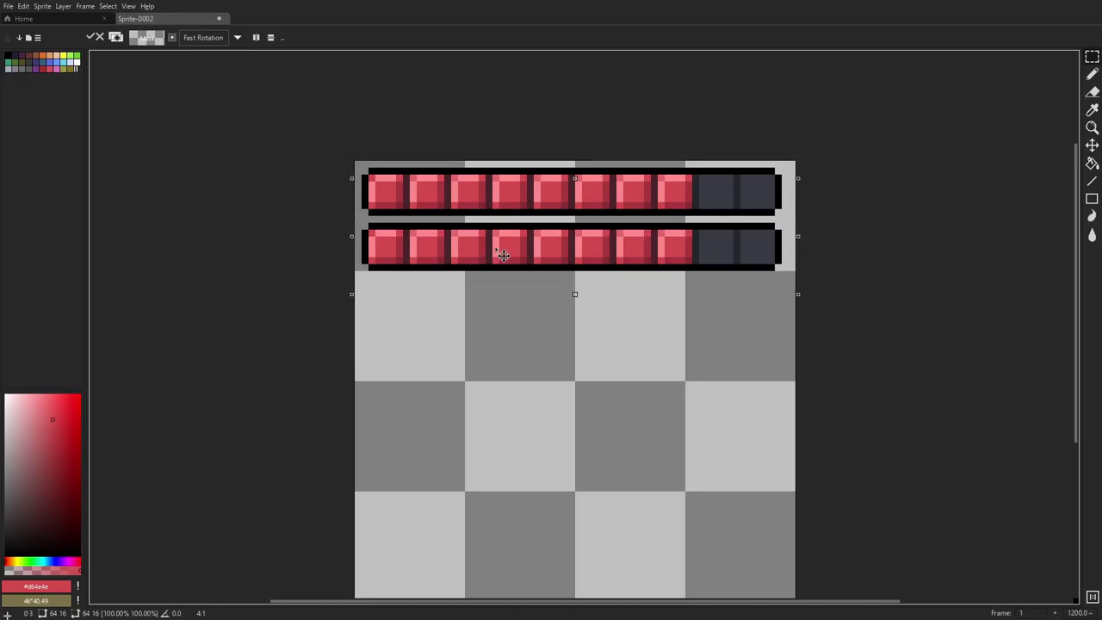
left_click(107, 6)
left_click(121, 32)
- Sample the base red and paint over the bevel pixels of the lower bar's seventh and eighth cells
scroll(553, 215, "up", 3)
left_click_drag(633, 239, 589, 243)
key("i")
left_click(694, 285)
key("b")
mouse_move(672, 257)
left_mouse_down()
mouse_move(678, 318)
mouse_move(725, 326)
mouse_move(744, 289)
mouse_move(707, 254)
mouse_move(759, 310)
mouse_move(747, 326)
mouse_move(851, 324)
mouse_move(848, 266)
mouse_move(780, 265)
left_mouse_up()
key("ctrl+z")
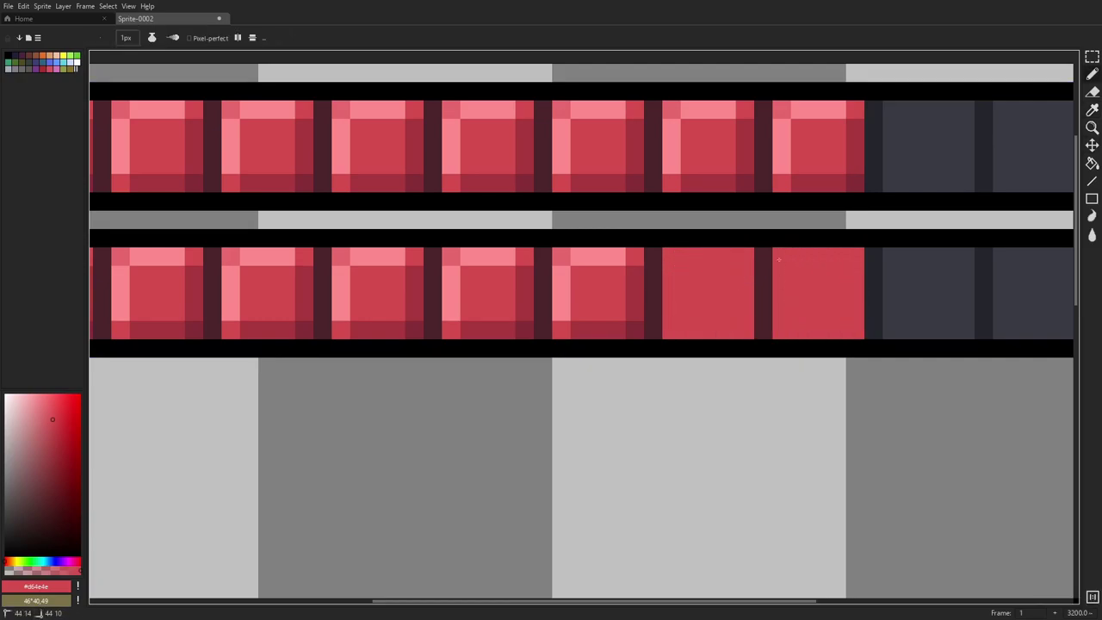
- Paint over the bevel pixels of the lower bar's first six red cells in the flat base red
mouse_move(578, 262)
left_mouse_down()
mouse_move(561, 308)
mouse_move(597, 326)
mouse_move(633, 312)
mouse_move(627, 261)
mouse_move(561, 257)
left_mouse_up()
mouse_move(451, 257)
left_mouse_down()
mouse_move(454, 325)
mouse_move(522, 271)
mouse_move(470, 258)
mouse_move(681, 243)
left_mouse_up()
mouse_move(541, 236)
left_mouse_down()
mouse_move(545, 289)
mouse_move(554, 310)
mouse_move(601, 306)
mouse_move(612, 280)
mouse_move(555, 235)
left_mouse_up()
mouse_move(430, 237)
left_mouse_down()
mouse_move(440, 308)
mouse_move(499, 305)
mouse_move(497, 240)
mouse_move(458, 236)
left_mouse_up()
mouse_move(334, 236)
left_mouse_down()
mouse_move(325, 317)
mouse_move(377, 308)
mouse_move(391, 281)
mouse_move(355, 237)
left_mouse_up()
mouse_move(209, 272)
left_mouse_down()
mouse_move(223, 311)
mouse_move(279, 305)
mouse_move(227, 240)
left_mouse_up()
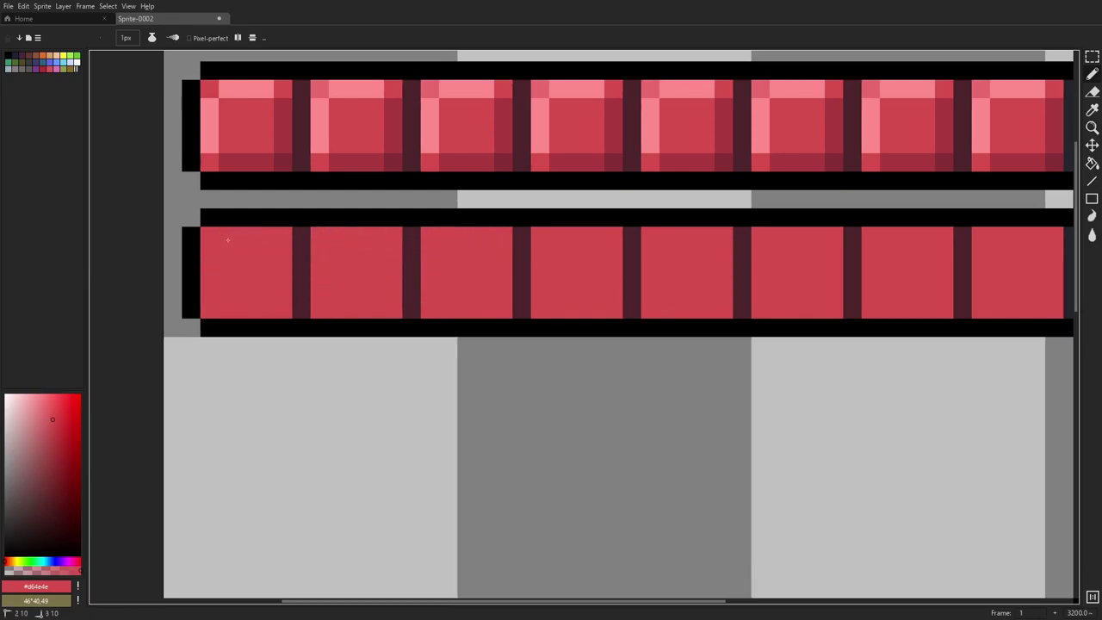
- Sample the shadow red #a93a3f and paint it along the bottom pixel row of the lower bar's eight red cells
left_click(252, 168, "alt")
mouse_move(229, 309)
left_mouse_down()
mouse_move(212, 308)
mouse_move(835, 309)
left_mouse_up()
left_click_drag(798, 308, 459, 307)
left_click_drag(503, 308, 742, 315)
scroll(742, 317, "down", 2)
- Sample the dark grey #24252c, make it semi-transparent and shade the bottom pixel row of the lower bar's two grey cells
scroll(866, 293, "up", 2)
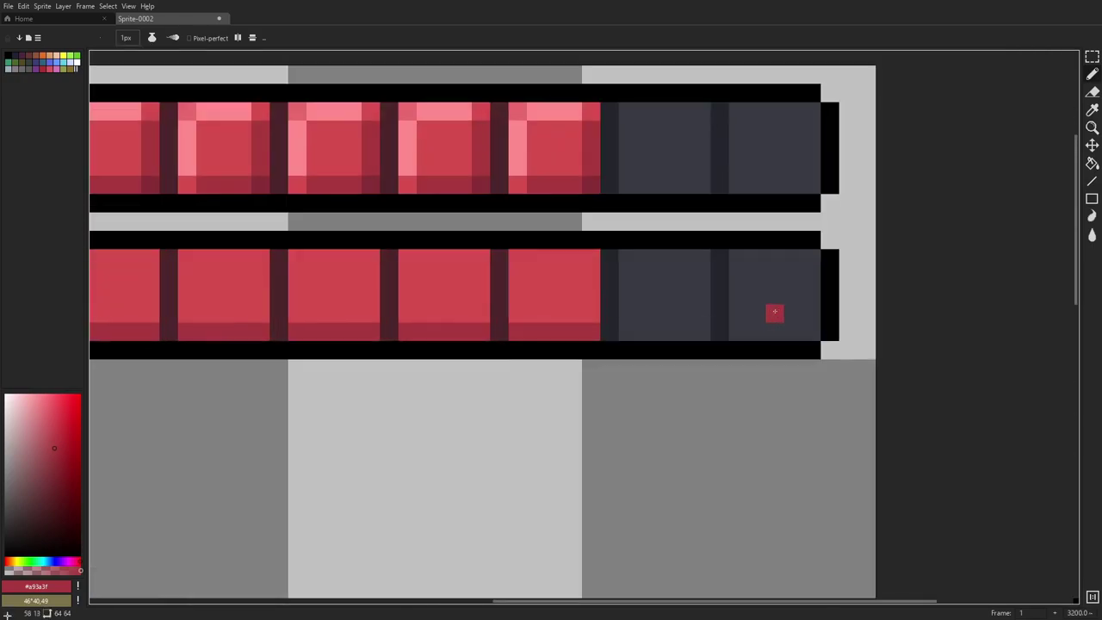
left_click(674, 317, "alt")
left_click(610, 320, "alt")
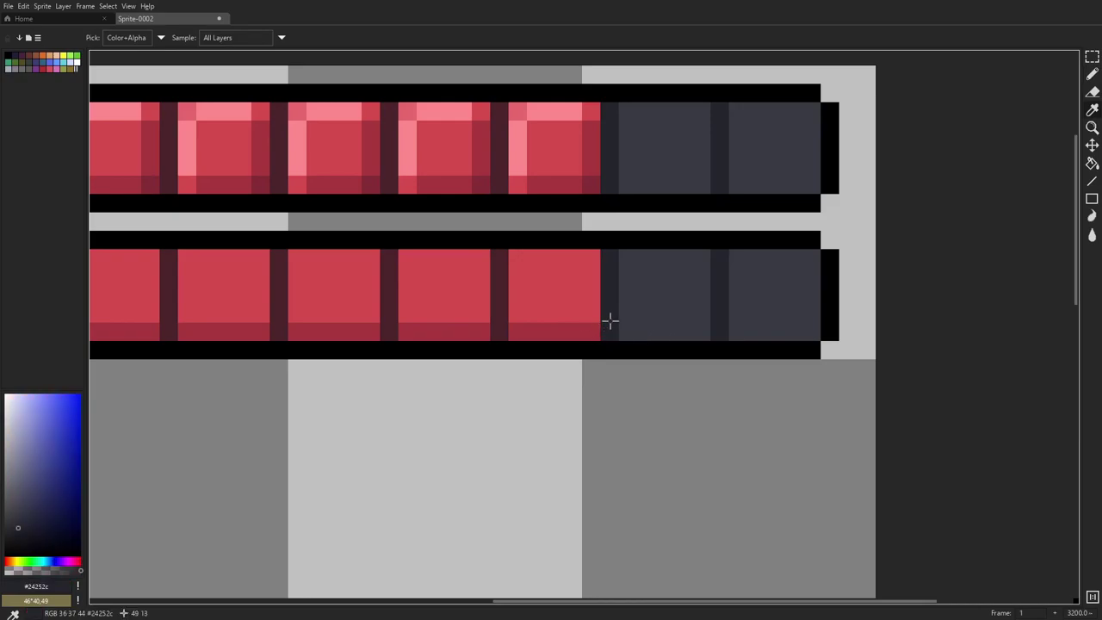
left_click_drag(620, 332, 820, 332)
scroll(851, 336, "down", 5)
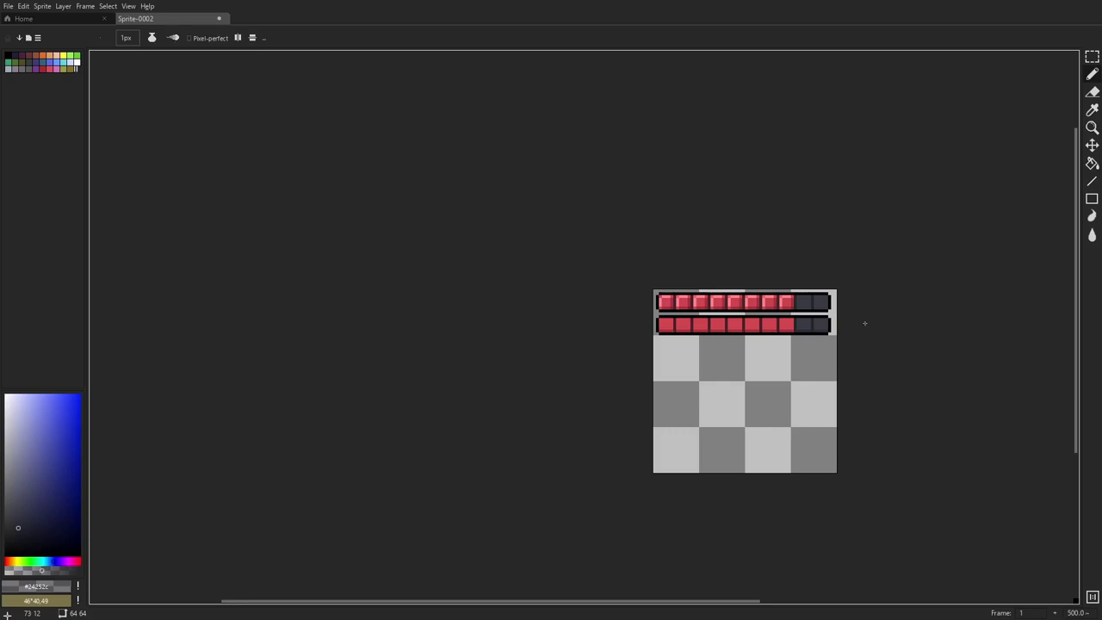
- Sample the outline's black and paint over the first five gaps between the lower bar's cells
scroll(865, 324, "up", 5)
key("i")
left_click(379, 372)
key("b")
left_click_drag(374, 380, 373, 416)
left_click_drag(319, 379, 317, 415)
left_click_drag(425, 378, 426, 422)
left_click_drag(483, 379, 482, 422)
left_click_drag(541, 383, 541, 420)
key("ctrl+z")
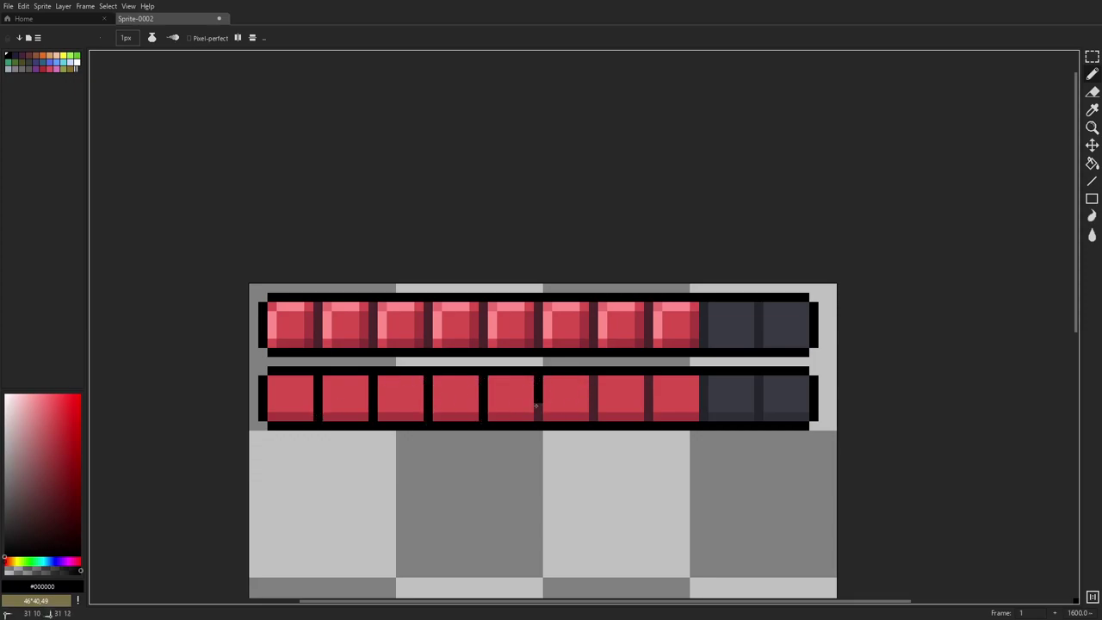
- Paint the remaining gaps between the lower bar's cells and its empty outer corners black
left_click_drag(594, 379, 597, 420)
left_click_drag(708, 379, 705, 420)
left_click_drag(759, 378, 756, 420)
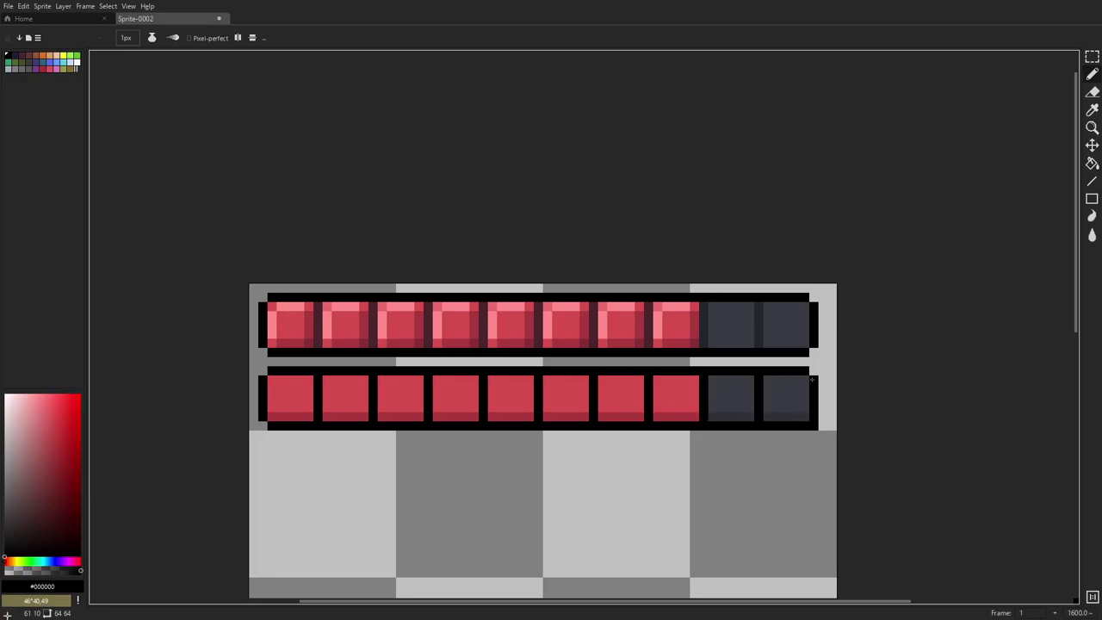
scroll(727, 385, "down", 4)
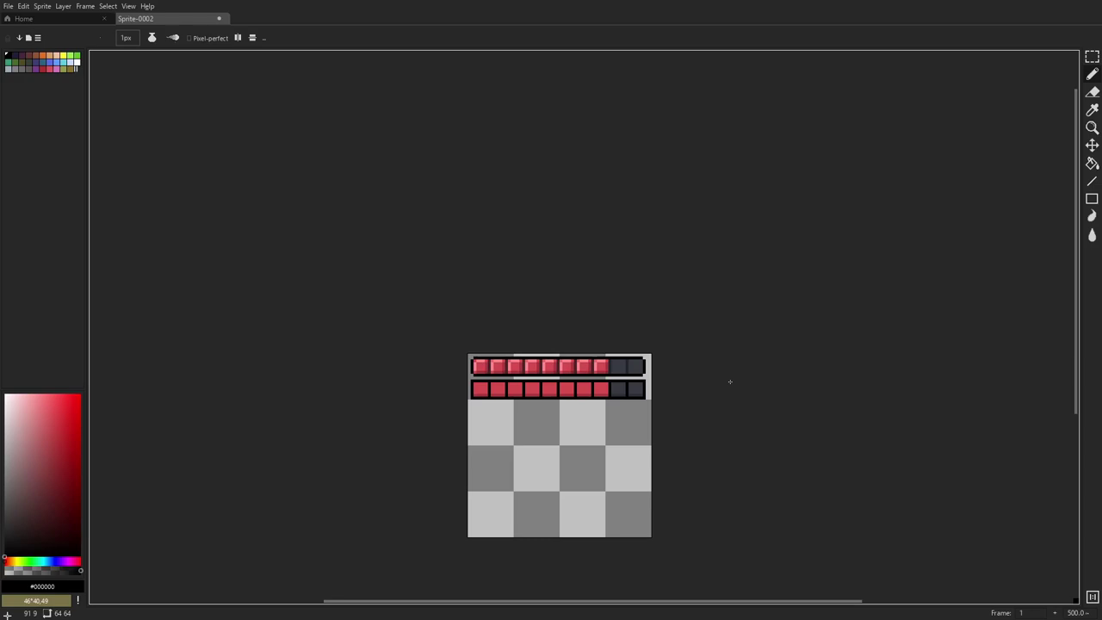
scroll(583, 405, "up", 7)
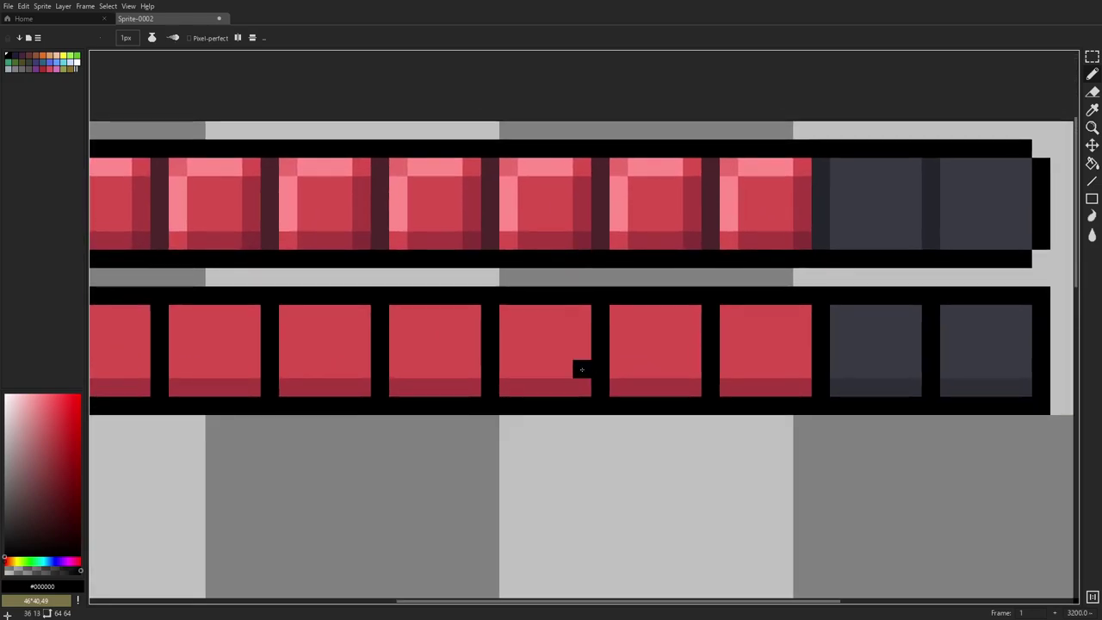
- Try white highlight rows and single highlight pixels on the lower bar's third, fourth and fifth red cells
key("i")
left_click(463, 235)
left_click(361, 394)
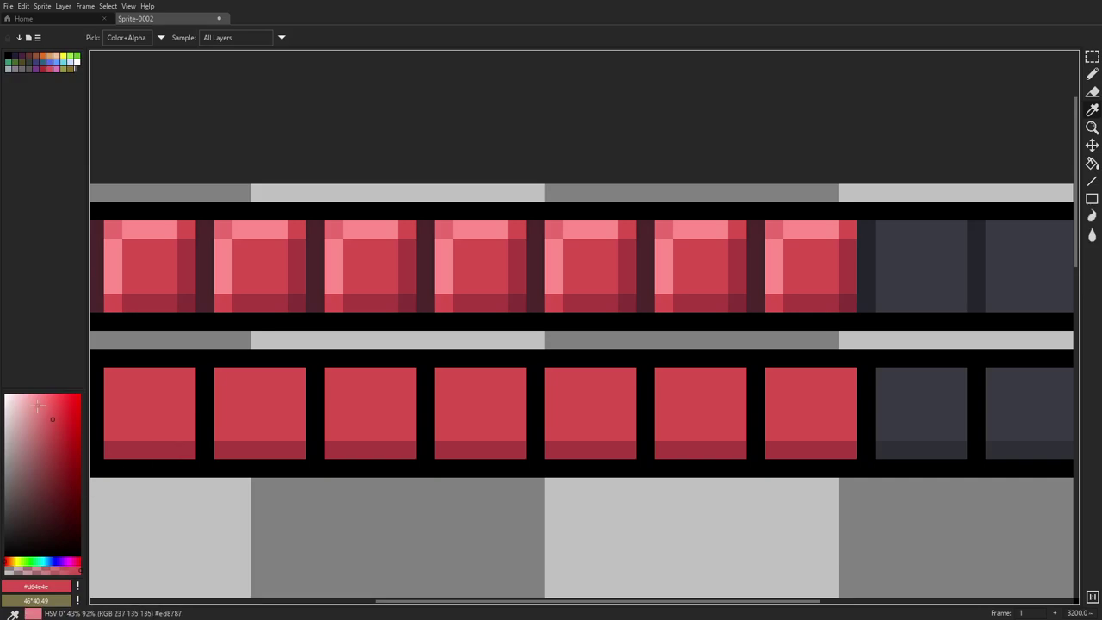
left_click_drag(65, 499, 5, 395)
key("b")
left_click_drag(222, 377, 411, 376)
scroll(411, 376, "down", 7)
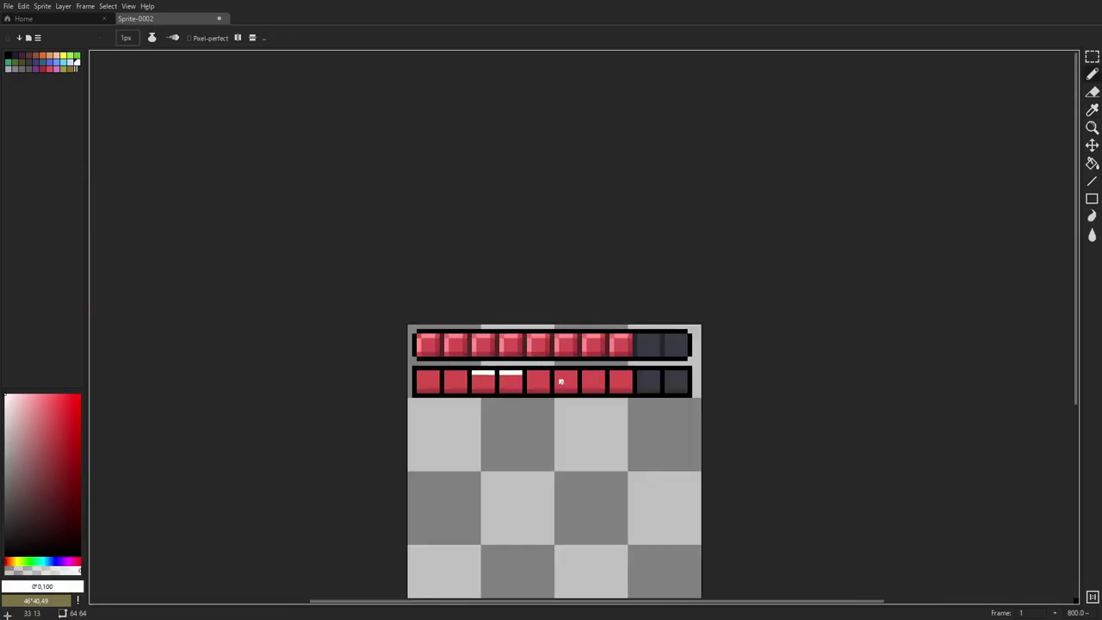
scroll(517, 387, "up", 8)
key("ctrl+z")
key("ctrl+z")
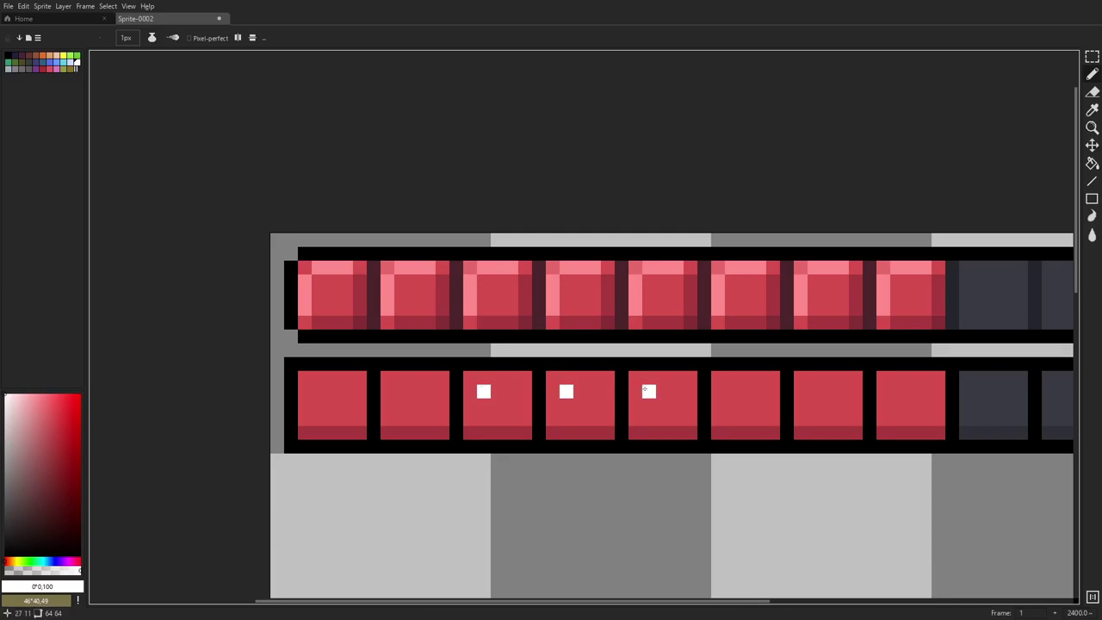
key("ctrl+z")
key("ctrl+z")
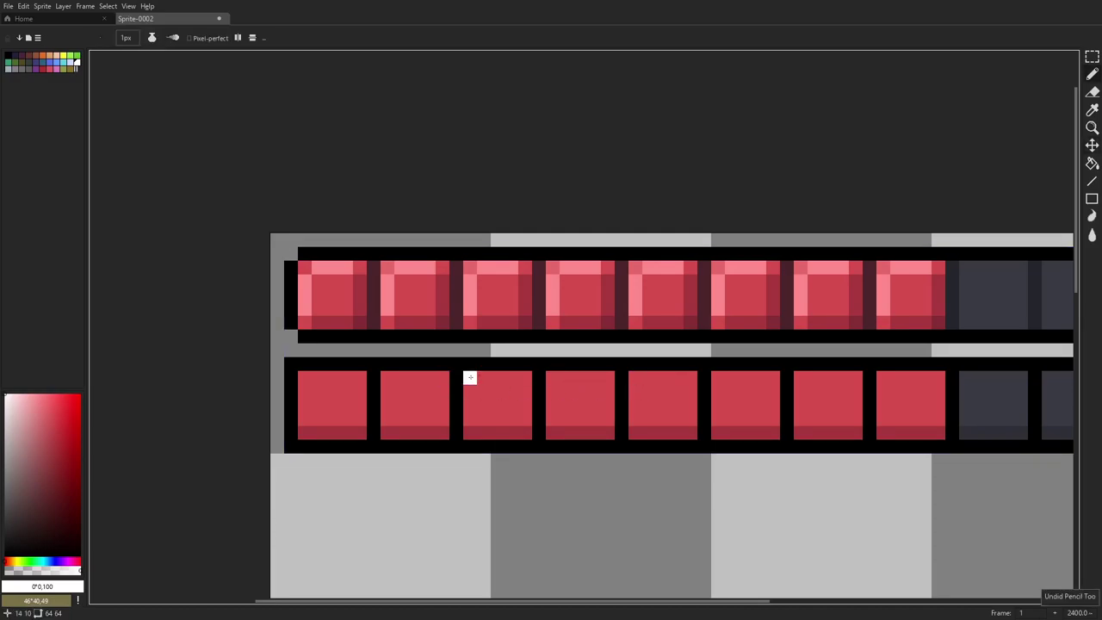
- Mix a pale pink of HSV 0, 15, 94 and try it along the top pixel row of the lower bar's red cells
scroll(551, 430, "down", 2)
left_click_drag(551, 431, 498, 321)
key("i")
left_click(502, 302)
left_click_drag(577, 363, 561, 379)
scroll(344, 285, "up", 2)
left_click_drag(19, 403, 15, 402)
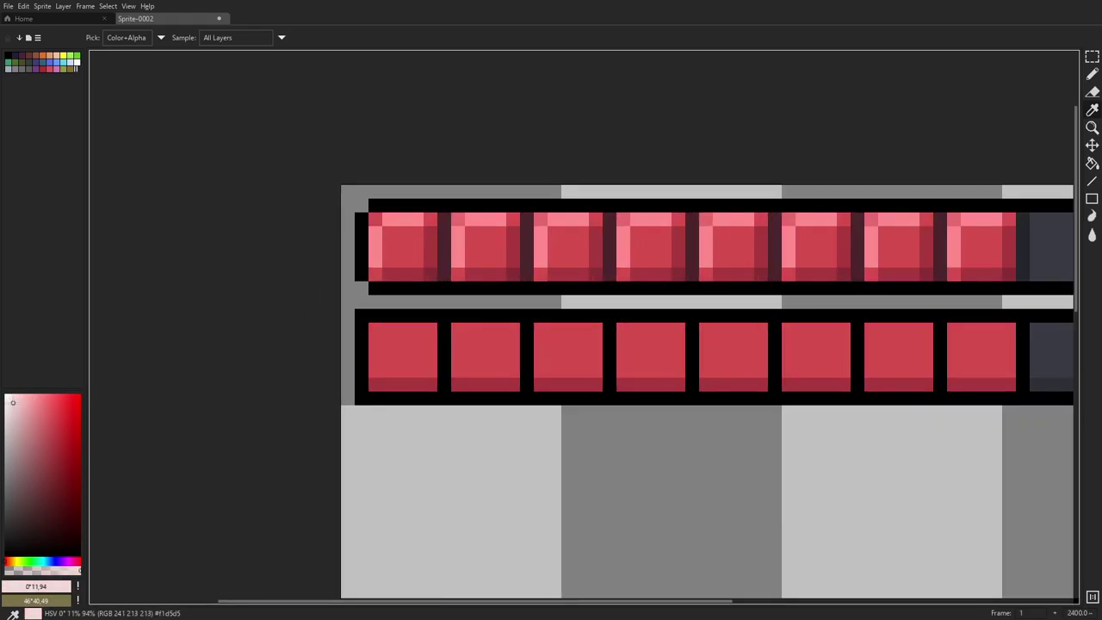
key("b")
left_click(458, 329)
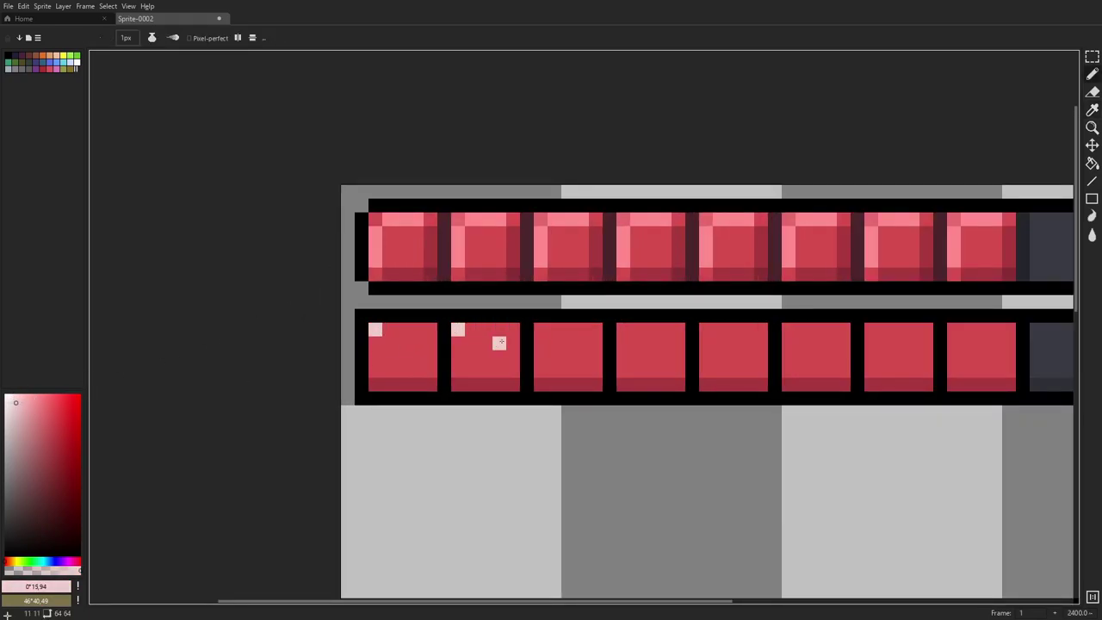
scroll(585, 361, "down", 9)
scroll(585, 362, "up", 7)
scroll(584, 363, "up", 1)
left_click_drag(258, 308, 679, 308)
scroll(680, 307, "down", 8)
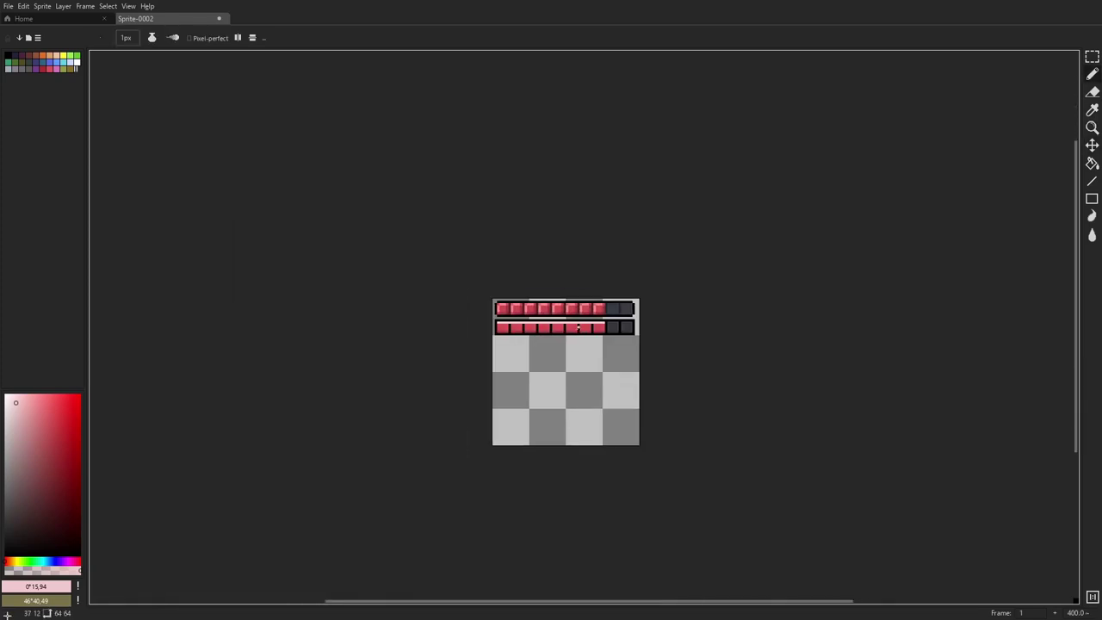
- Undo the pale pink highlight strokes on the lower bar's red cells
scroll(544, 341, "up", 7)
key("i")
left_click(544, 340)
scroll(546, 340, "up", 1)
key("b")
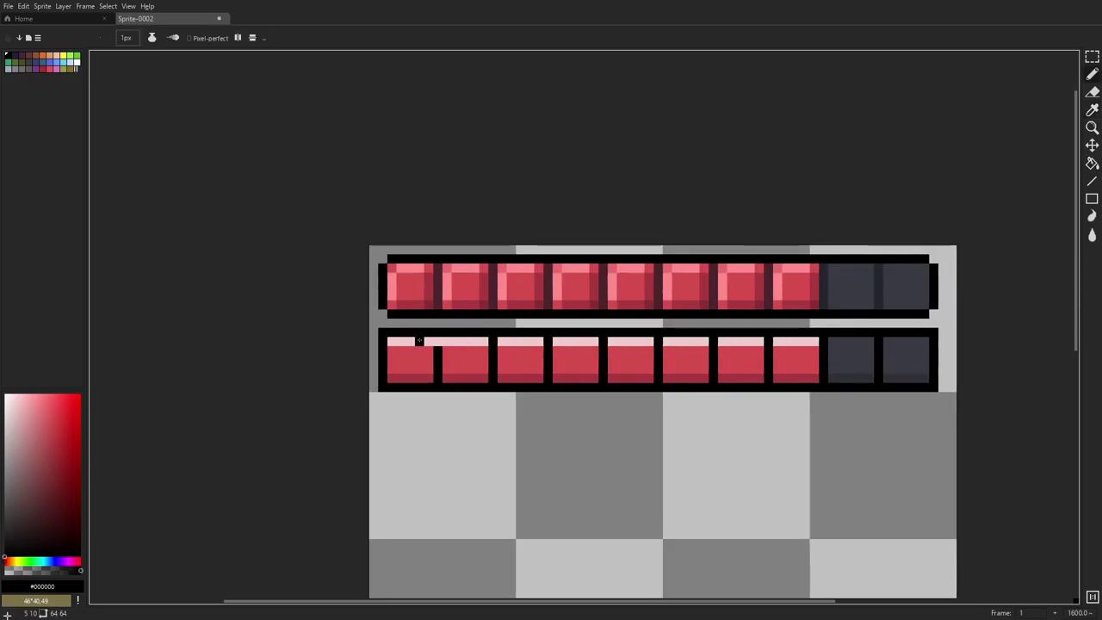
scroll(688, 321, "down", 9)
scroll(688, 321, "up", 2)
scroll(688, 322, "down", 2)
scroll(696, 320, "up", 11)
key("ctrl+z")
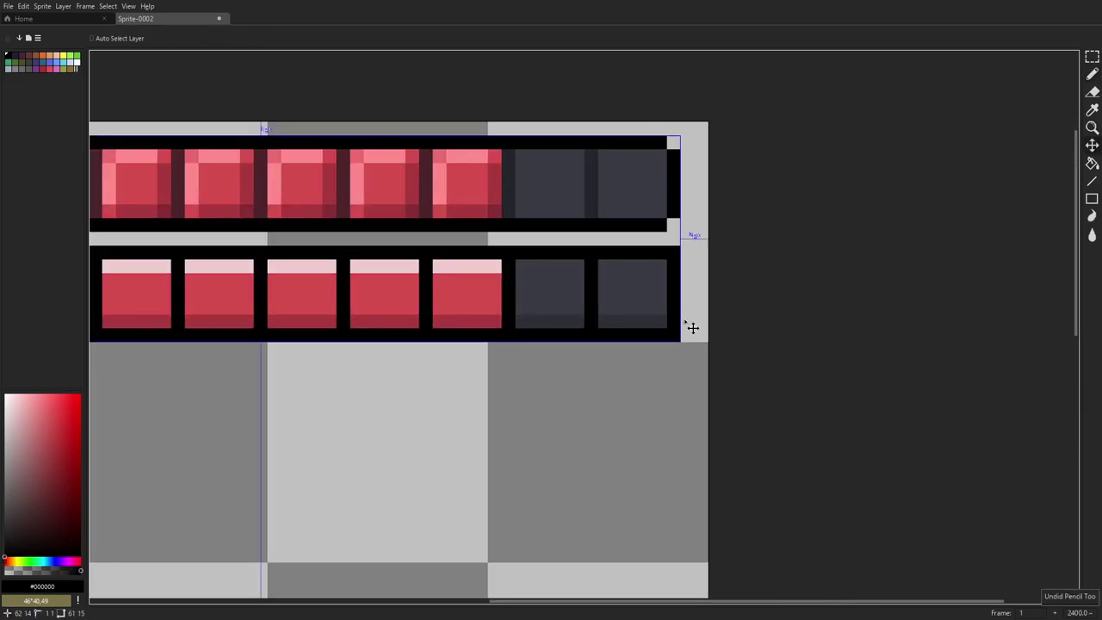
scroll(672, 331, "down", 5)
key("ctrl+shift+z")
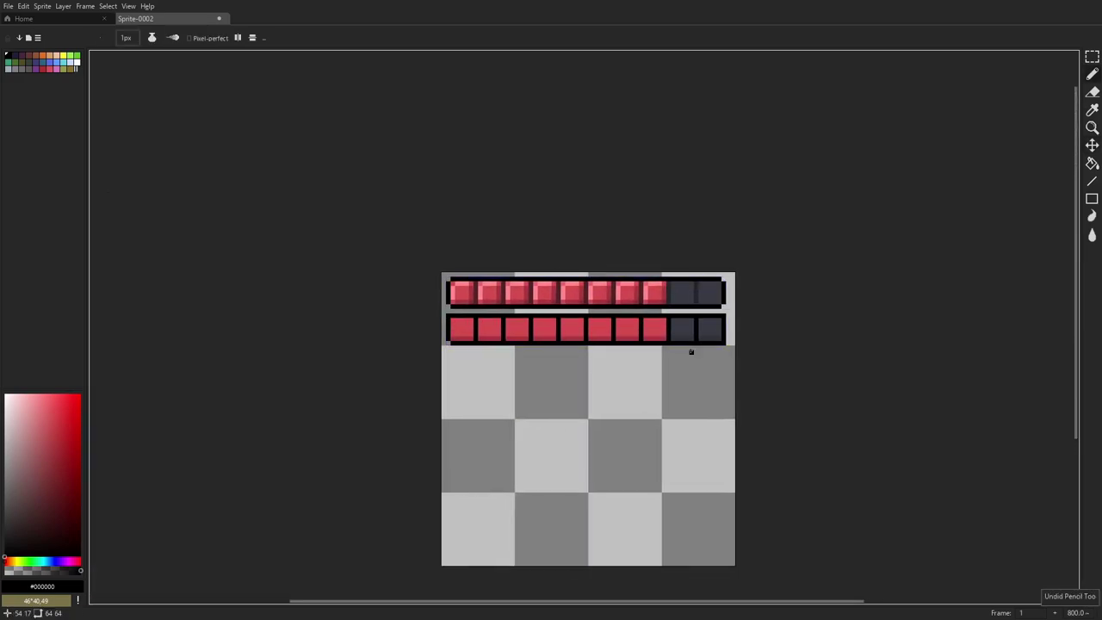
key("b")
scroll(693, 332, "up", 3)
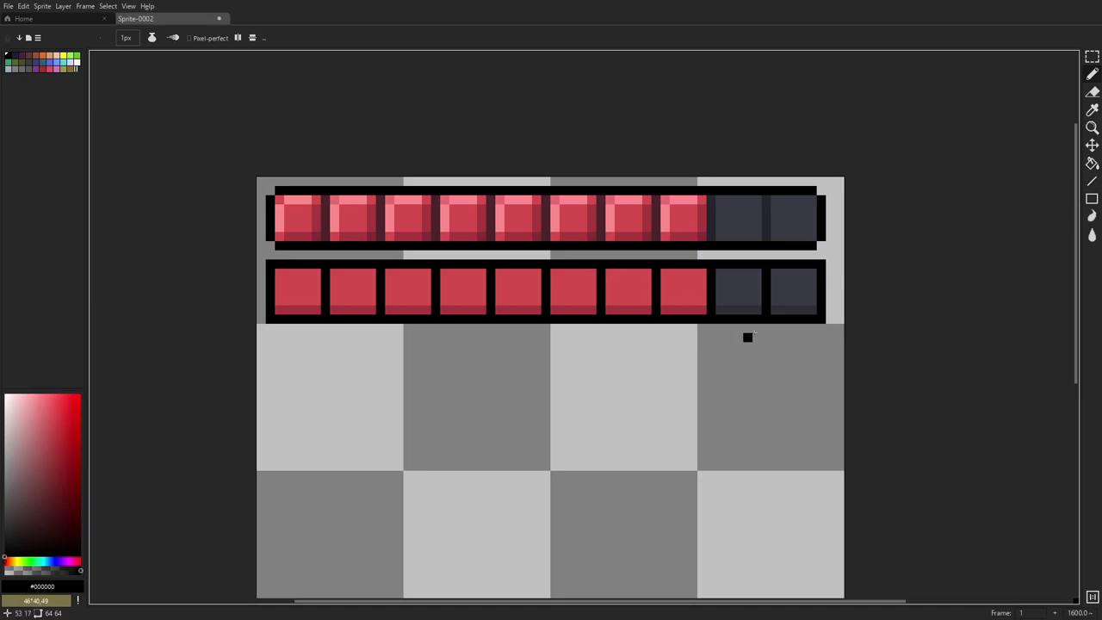
- Choose palette black, enable pixel-perfect for the pencil and try a freehand wavy line beneath the bars
key("m")
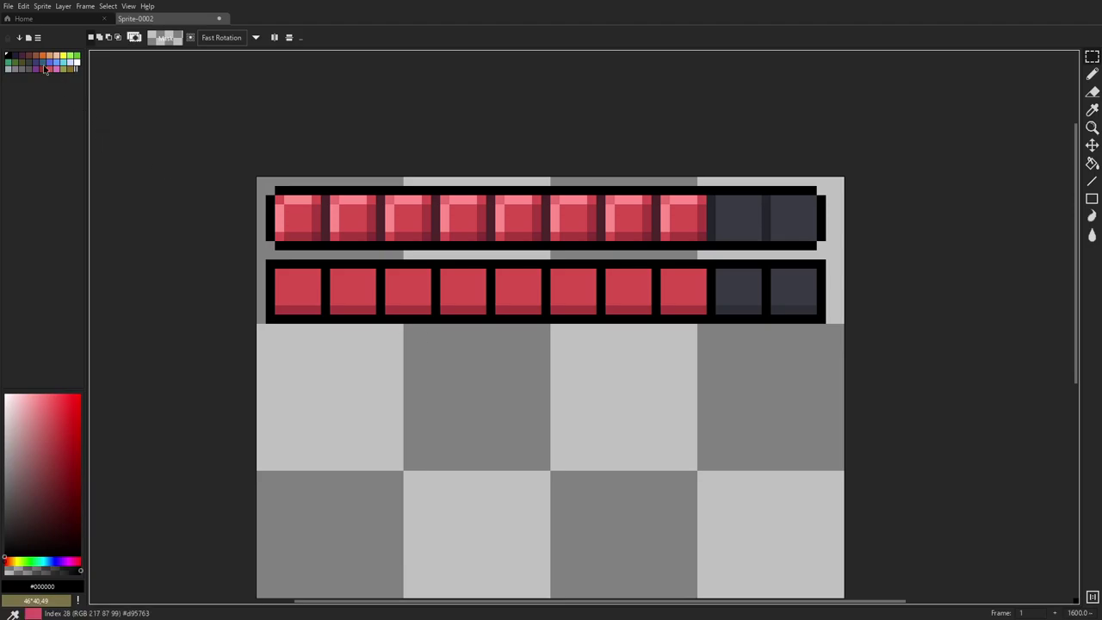
key("b")
scroll(302, 351, "up", 4)
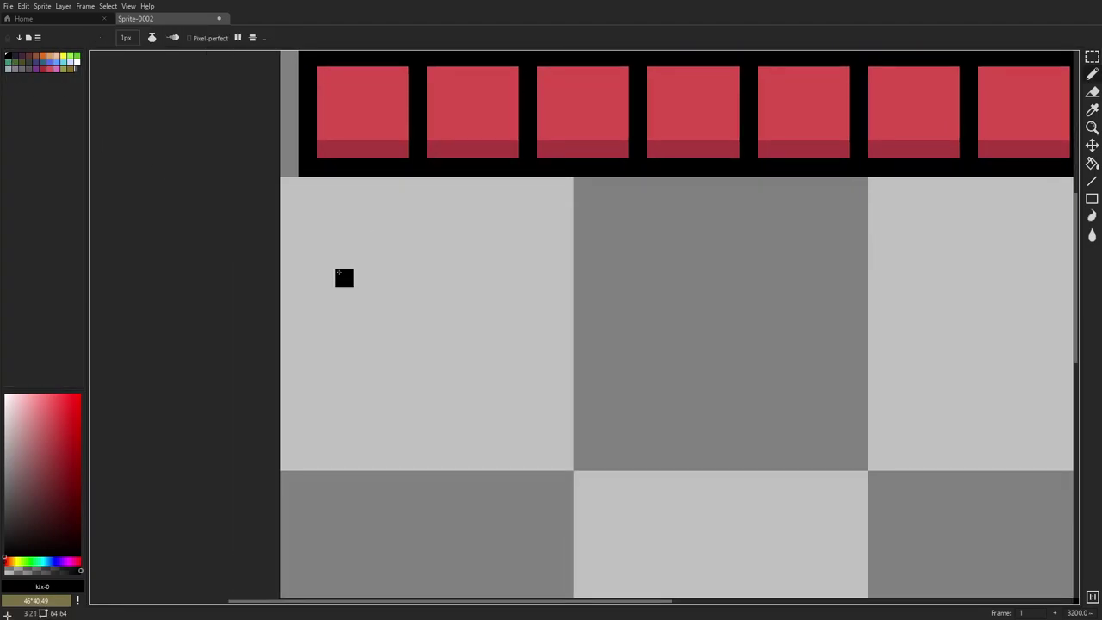
scroll(246, 313, "down", 1)
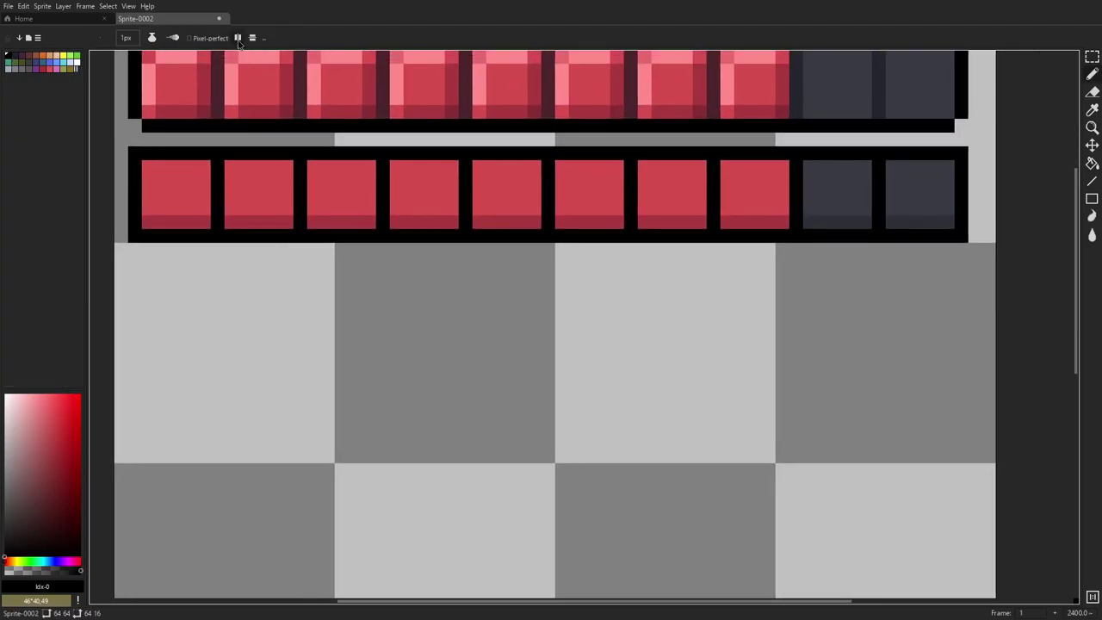
left_click(194, 38)
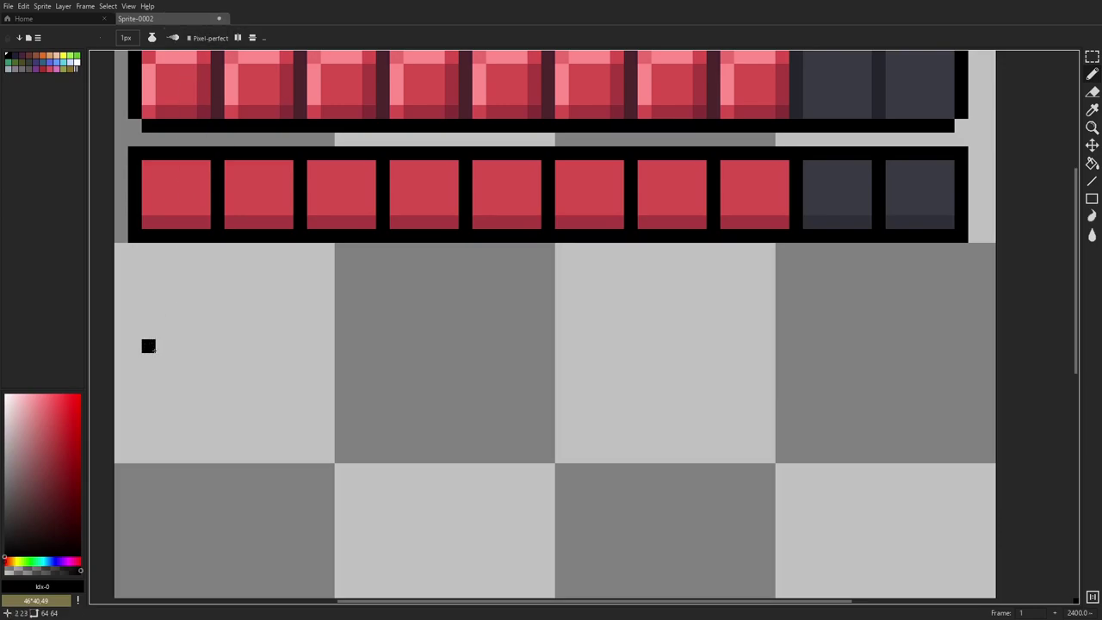
mouse_move(190, 318)
left_mouse_down()
mouse_move(250, 288)
mouse_move(278, 316)
mouse_move(372, 308)
mouse_move(465, 333)
mouse_move(506, 292)
mouse_move(552, 287)
mouse_move(582, 303)
left_mouse_up()
mouse_move(622, 334)
left_mouse_down()
mouse_move(659, 330)
mouse_move(684, 293)
mouse_move(746, 290)
left_mouse_up()
key("ctrl+z")
- Draw a freehand black wavy line across nearly the full width of the sprite beneath the lower bar
mouse_move(162, 359)
left_mouse_down()
mouse_move(203, 291)
mouse_move(290, 290)
mouse_move(386, 332)
mouse_move(449, 293)
mouse_move(509, 331)
mouse_move(606, 292)
mouse_move(628, 344)
mouse_move(715, 361)
mouse_move(759, 341)
mouse_move(784, 303)
mouse_move(852, 358)
mouse_move(892, 328)
mouse_move(923, 334)
mouse_move(938, 314)
left_mouse_up()
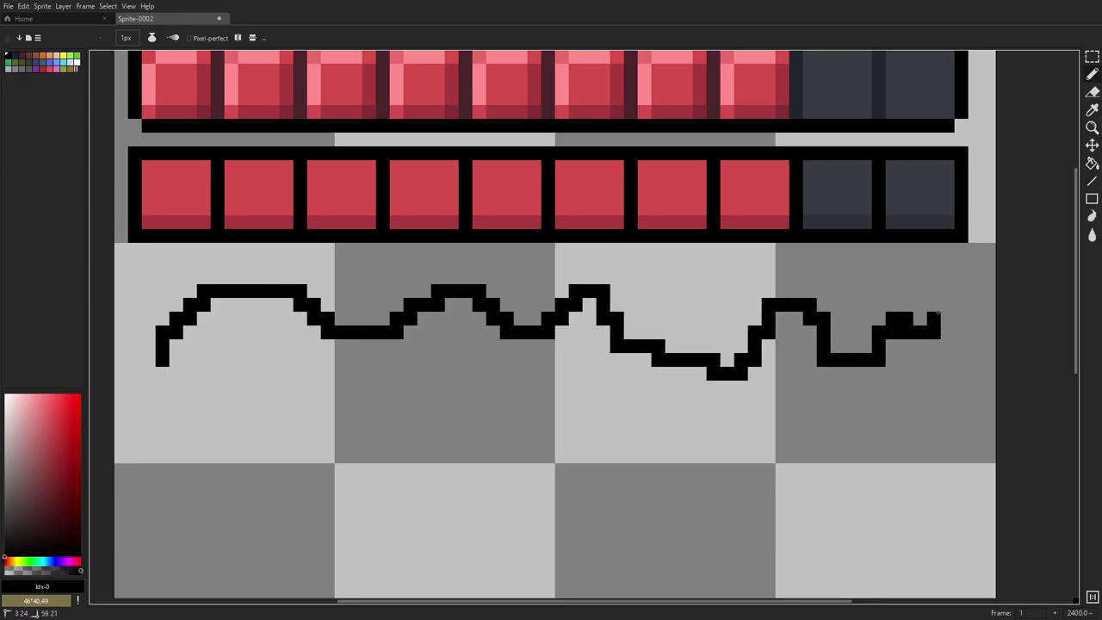
scroll(755, 319, "down", 5)
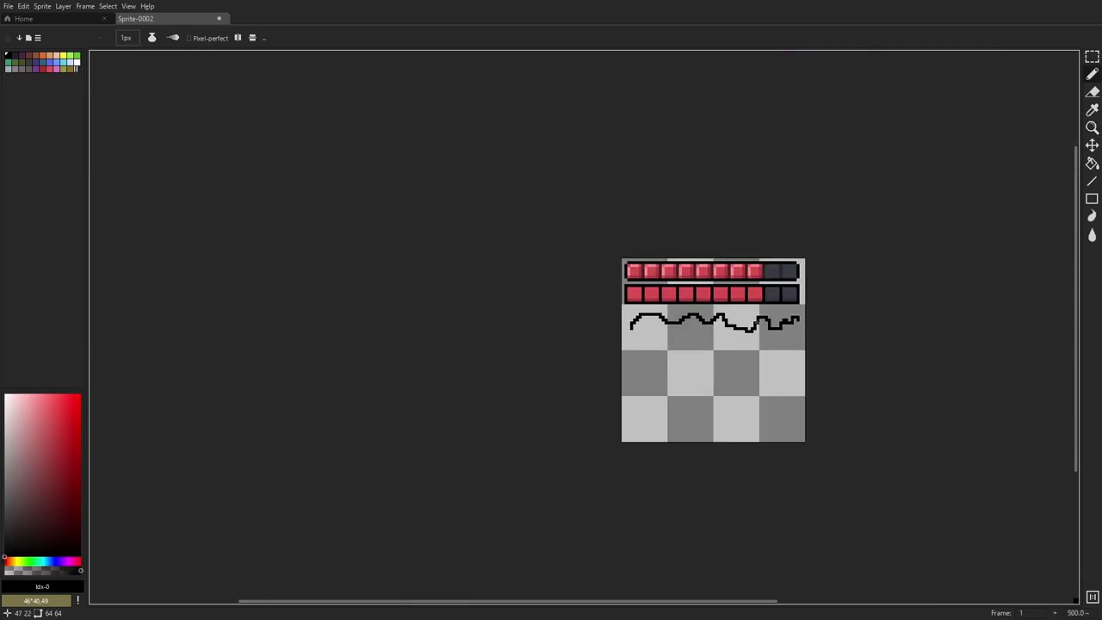
scroll(789, 324, "up", 4)
scroll(521, 291, "up", 2)
- Erase the doubled corner pixels along the wavy line's second and third humps
left_click_drag(516, 293, 663, 290)
key("e")
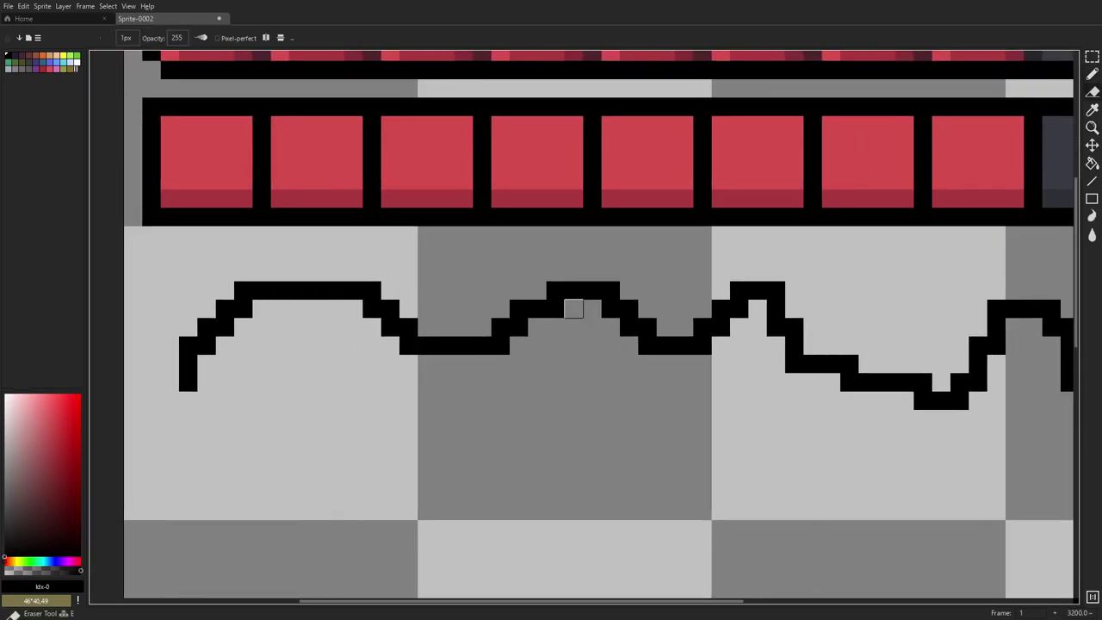
mouse_move(590, 310)
left_mouse_down()
mouse_move(629, 345)
mouse_move(629, 325)
mouse_move(647, 345)
mouse_move(702, 344)
mouse_move(738, 326)
mouse_move(721, 326)
mouse_move(739, 308)
mouse_move(775, 327)
left_mouse_up()
left_click(776, 291)
left_click(794, 327)
key("ctrl+z")
left_click(794, 364)
left_click(851, 364)
mouse_move(849, 364)
left_mouse_down()
mouse_move(959, 400)
mouse_move(996, 382)
mouse_move(979, 384)
mouse_move(997, 347)
mouse_move(623, 335)
left_mouse_up()
- Erase the doubled corner pixels along the right-hand part of the wavy line so each stair step is one pixel thick
left_click(688, 316)
left_click(634, 298)
left_click(707, 371)
mouse_move(754, 371)
left_mouse_down()
mouse_move(780, 371)
mouse_move(780, 334)
mouse_move(854, 334)
mouse_move(854, 352)
mouse_move(895, 301)
left_mouse_up()
scroll(891, 315, "down", 2)
scroll(640, 325, "up", 2)
scroll(639, 324, "down", 2)
scroll(849, 336, "up", 2)
key("ctrl+z")
scroll(937, 298, "down", 2)
scroll(948, 279, "up", 2)
key("ctrl+z")
left_click(935, 256)
left_click(898, 256)
- Erase the doubled corner pixels on both slopes of the wavy line's first hump
scroll(755, 295, "left", 10)
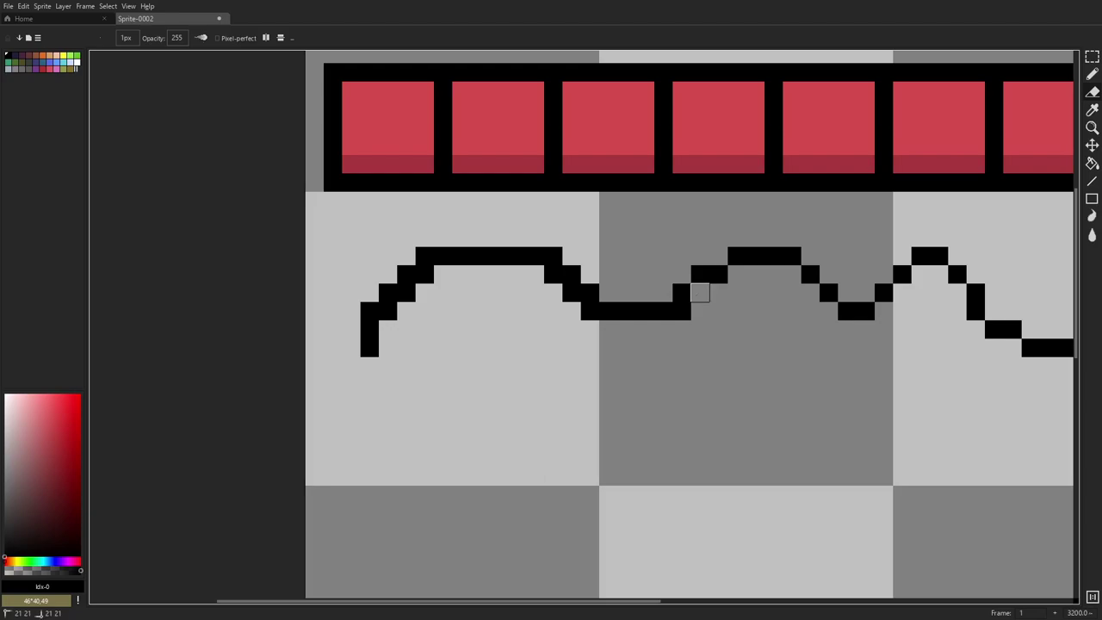
left_click(590, 292)
left_click(572, 274)
left_click(554, 257)
left_click(425, 274)
left_click(407, 292)
left_click(388, 311)
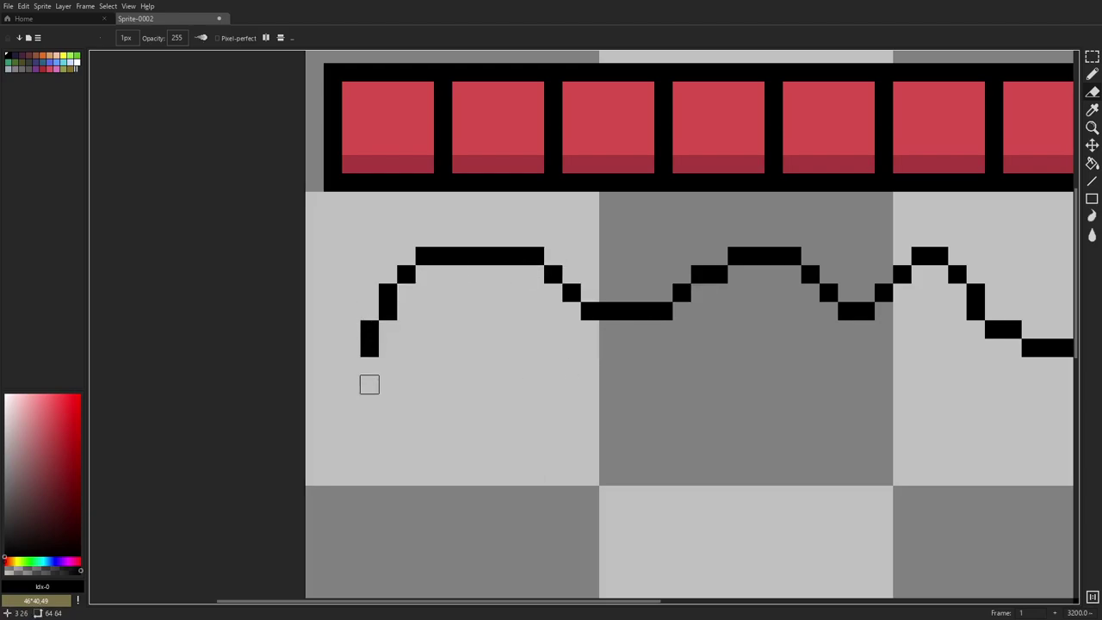
scroll(543, 344, "down", 6)
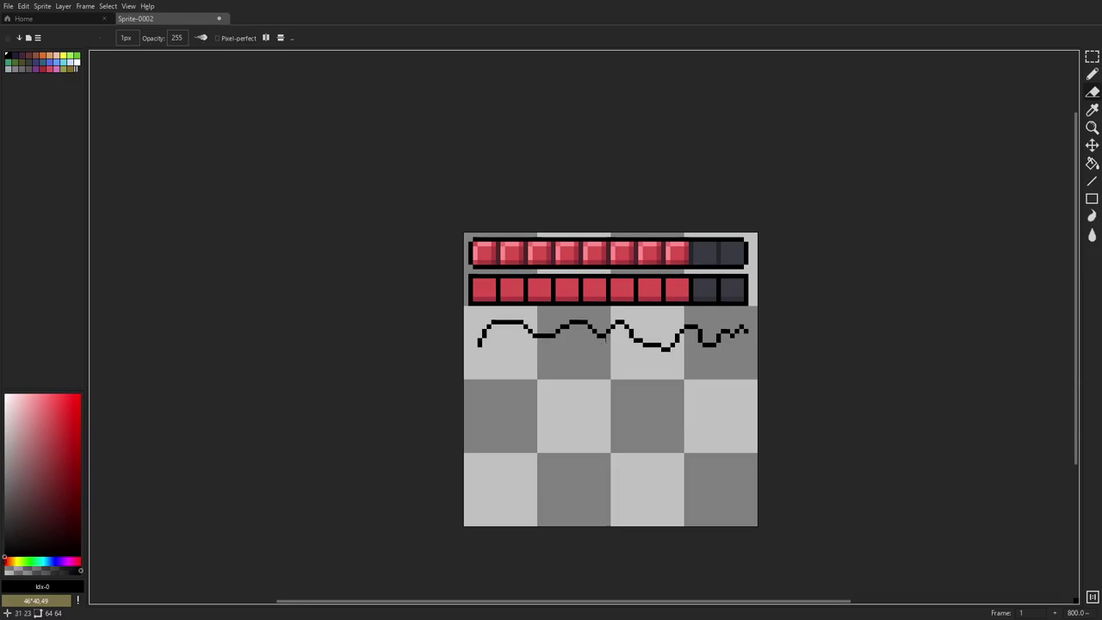
- Smooth the jagged right end of the wavy line into a flat run by erasing and redrawing single pixels
scroll(655, 346, "up", 6)
left_click(669, 363)
scroll(681, 372, "down", 6)
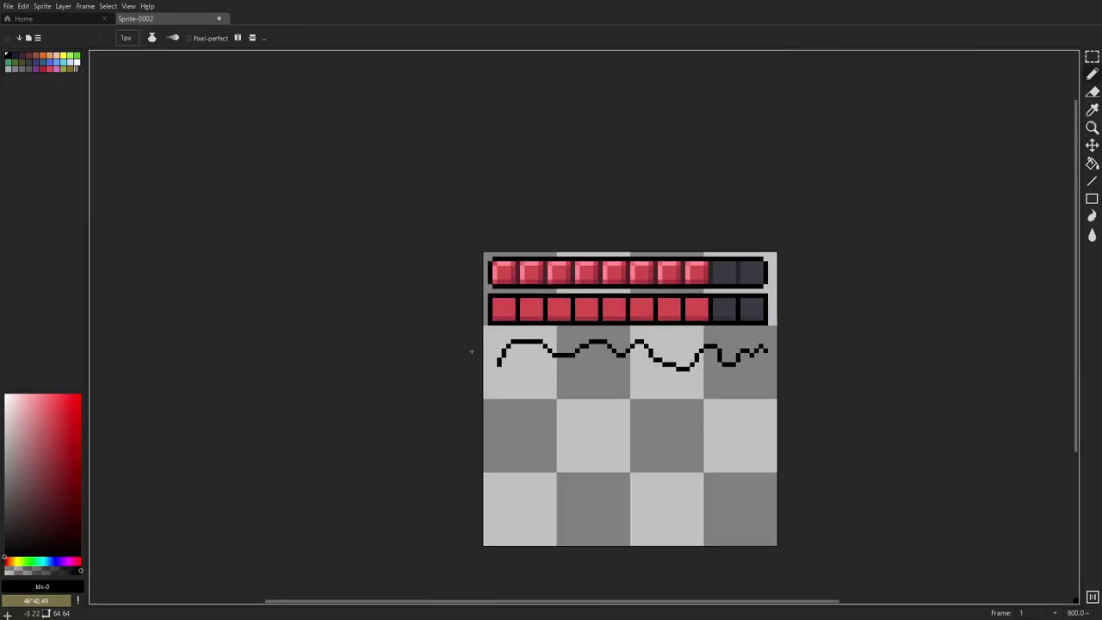
scroll(775, 349, "up", 5)
left_click(693, 362)
key("e")
left_click(693, 337)
scroll(791, 372, "down", 6)
scroll(789, 376, "up", 6)
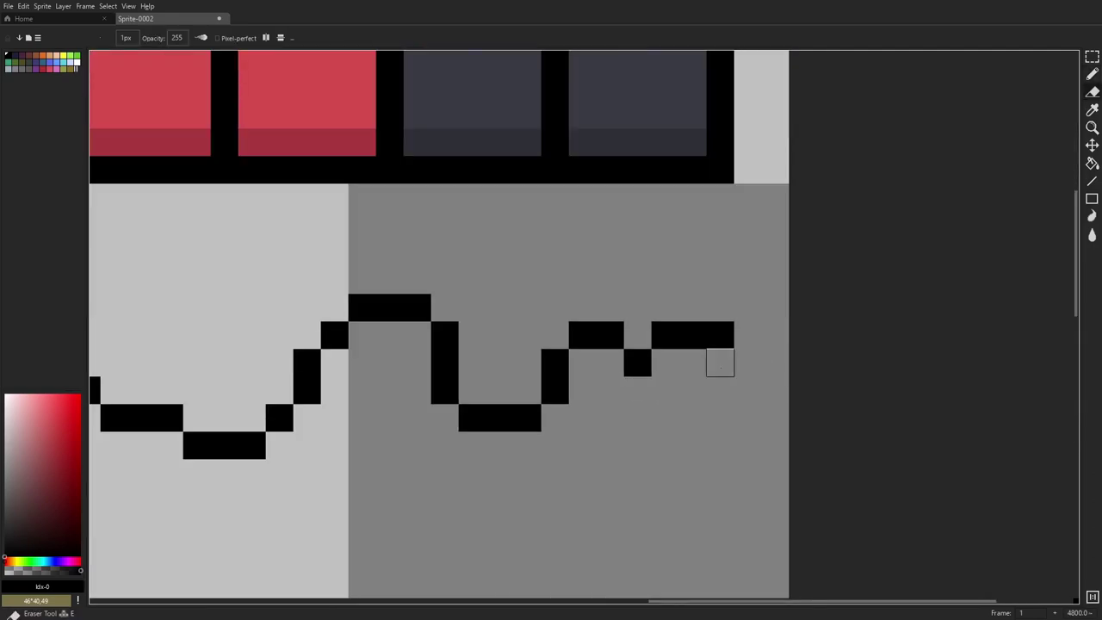
- Extend the wavy line by one black pixel diagonally up at its right end and diagonally down at its left end
key("b")
left_click(742, 359)
key("ctrl+z")
left_click(746, 307)
scroll(745, 310, "down", 6)
scroll(792, 386, "down", 2)
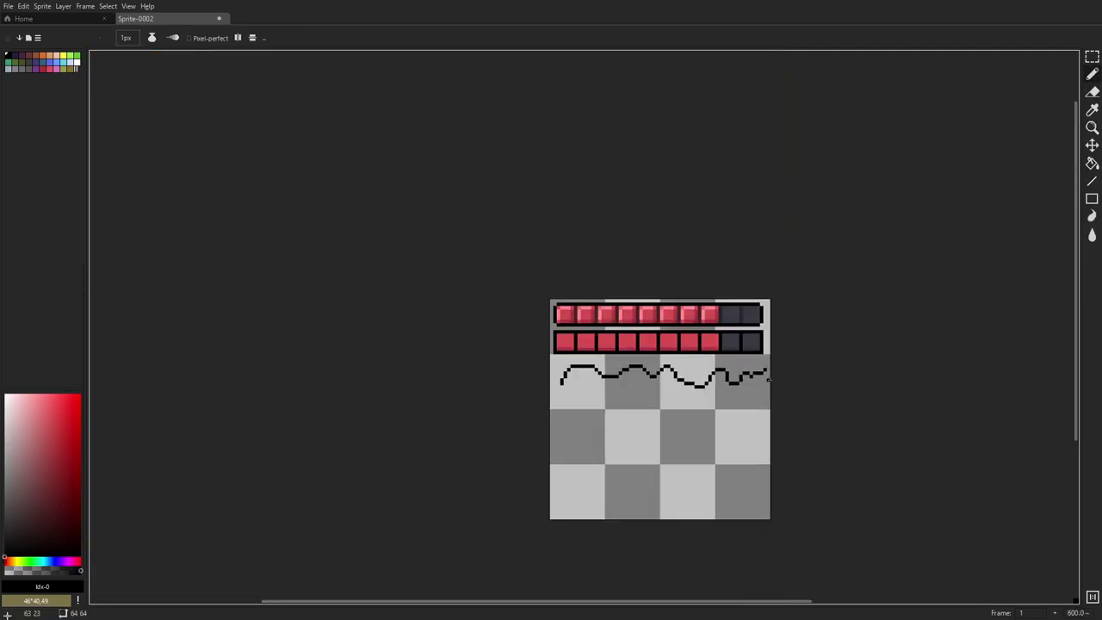
scroll(573, 372, "up", 5)
scroll(565, 379, "up", 1)
left_click(509, 425)
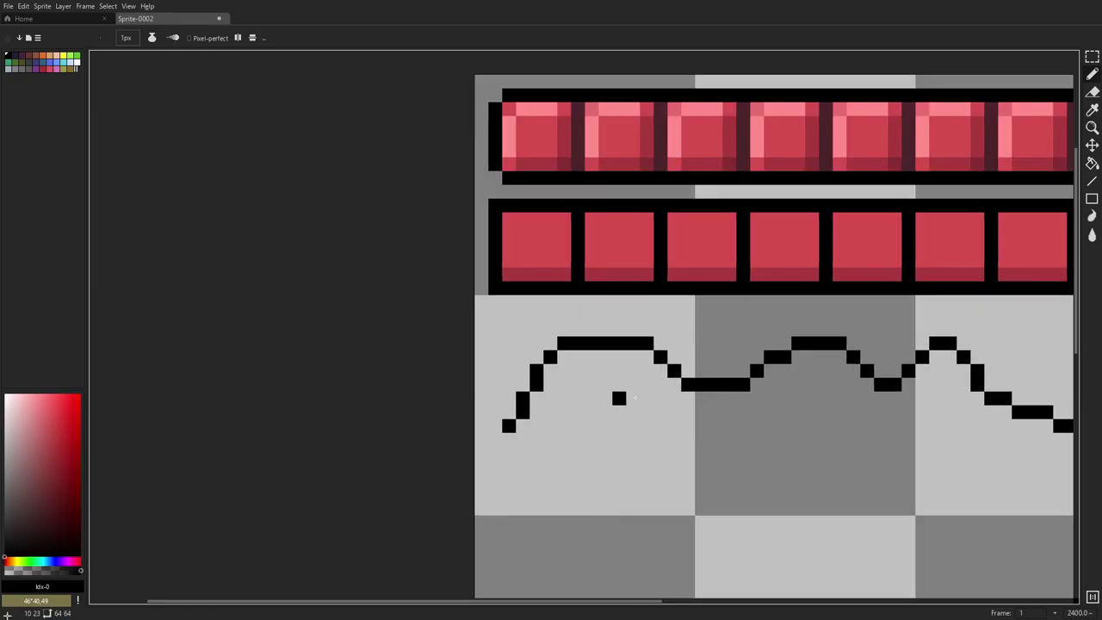
- Widen the small dip near the wavy line's right end to two pixels
left_click_drag(678, 390, 487, 360)
scroll(489, 362, "down", 1)
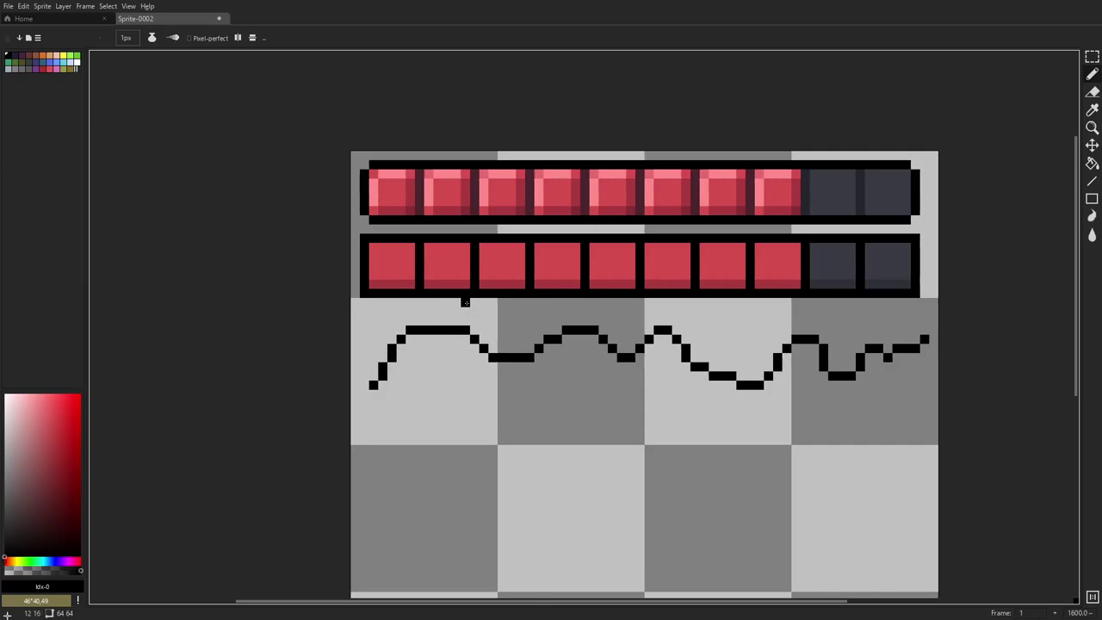
key("e")
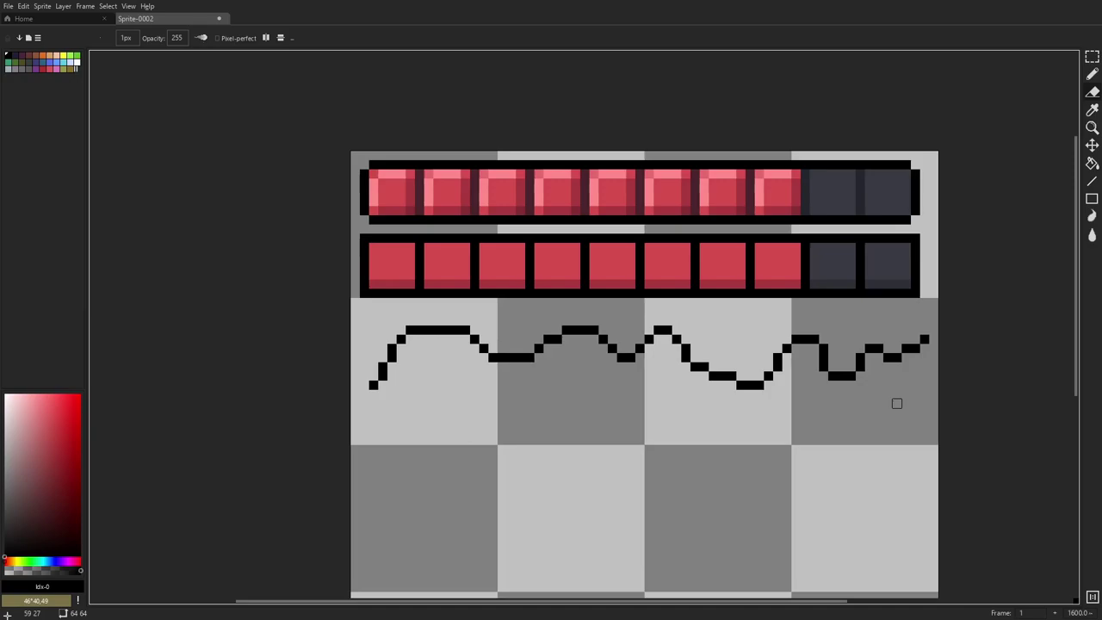
- Set the foreground colour to a bright yellow-green with hue 68°, saturation 66 and value 99
left_click_drag(437, 182, 376, 176)
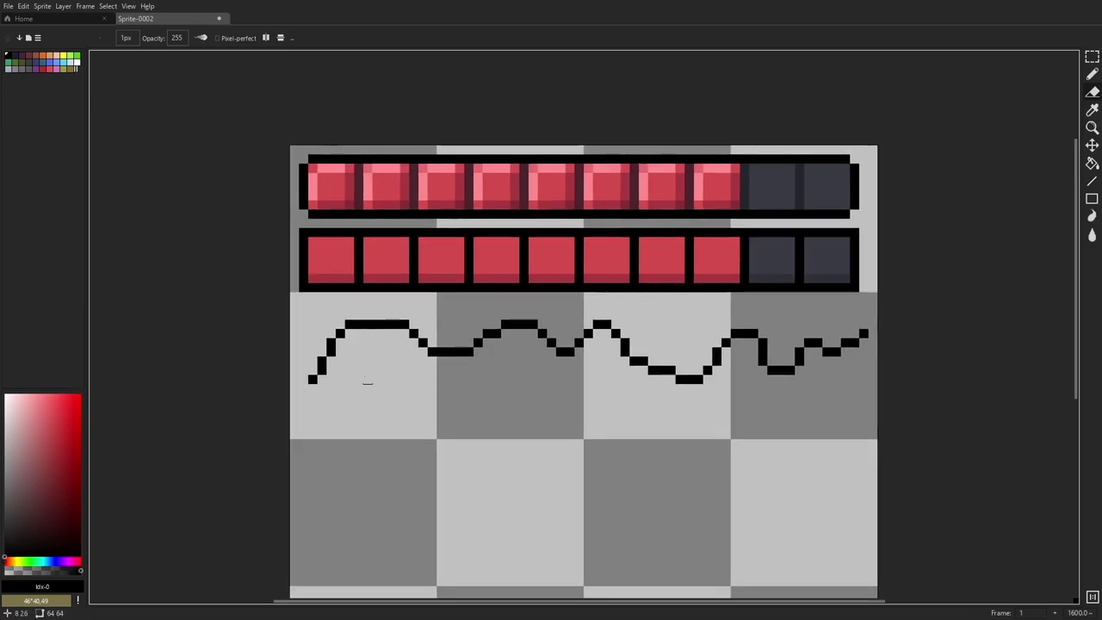
left_click(41, 68)
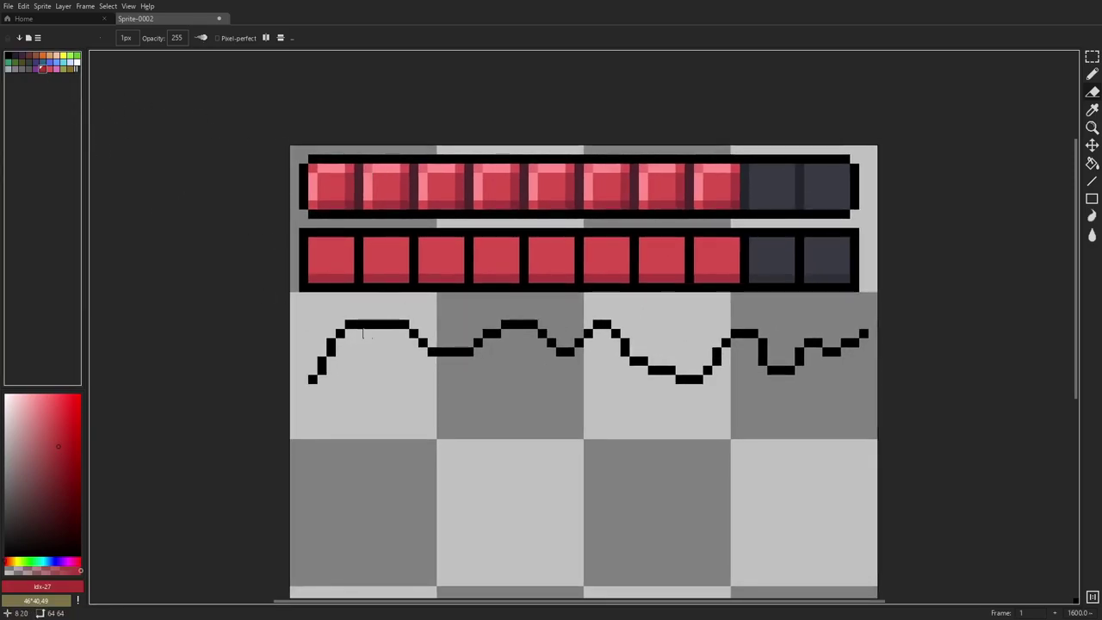
scroll(378, 306, "up", 3)
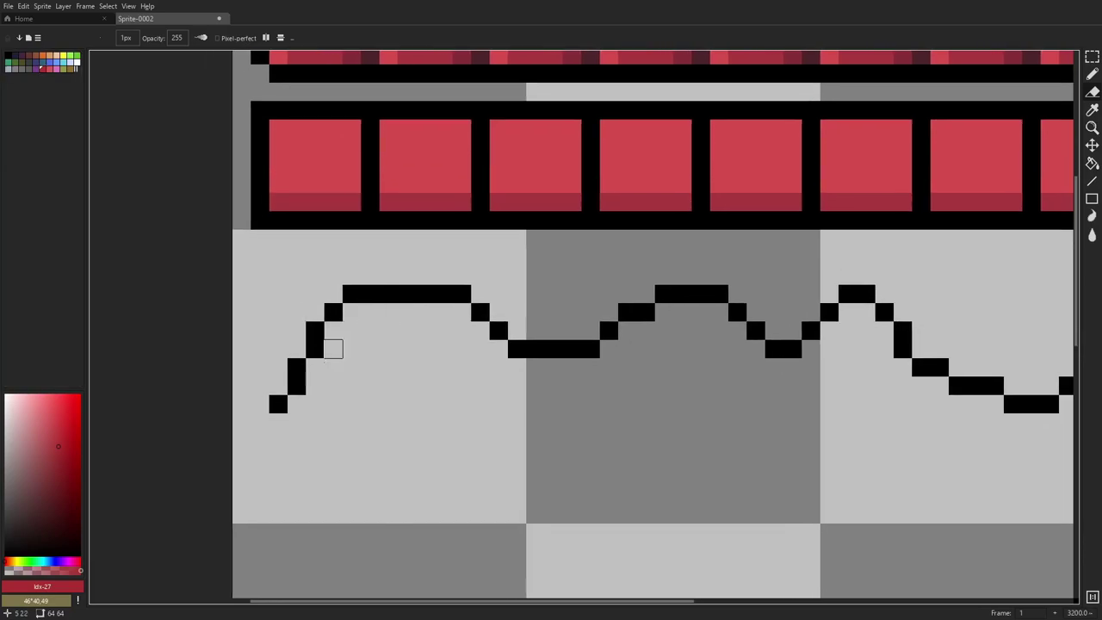
left_click(54, 423)
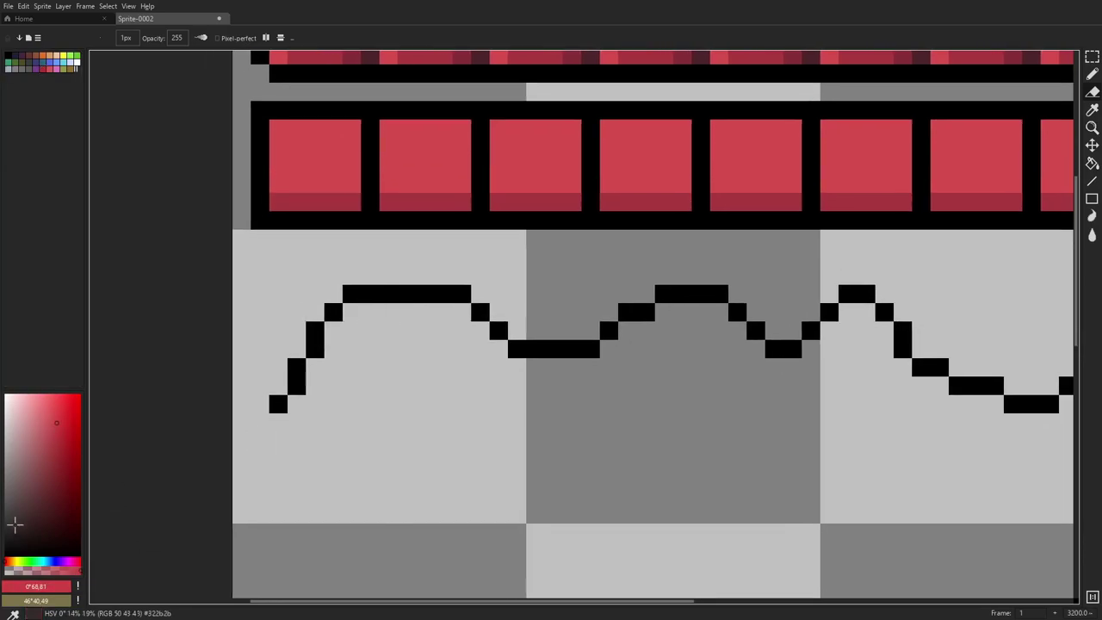
left_click(18, 562)
left_click_drag(56, 423, 56, 394)
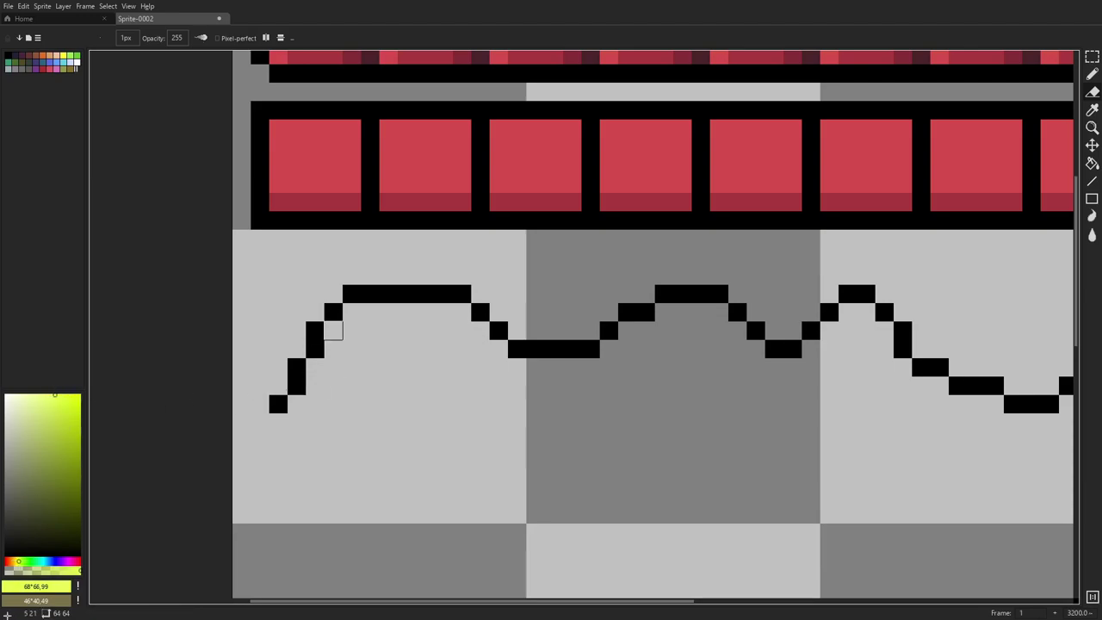
- Paint two-by-two yellow bulbs at intervals along the wavy line, from its left slope to the right side of the third hump
left_click_drag(335, 329, 308, 334)
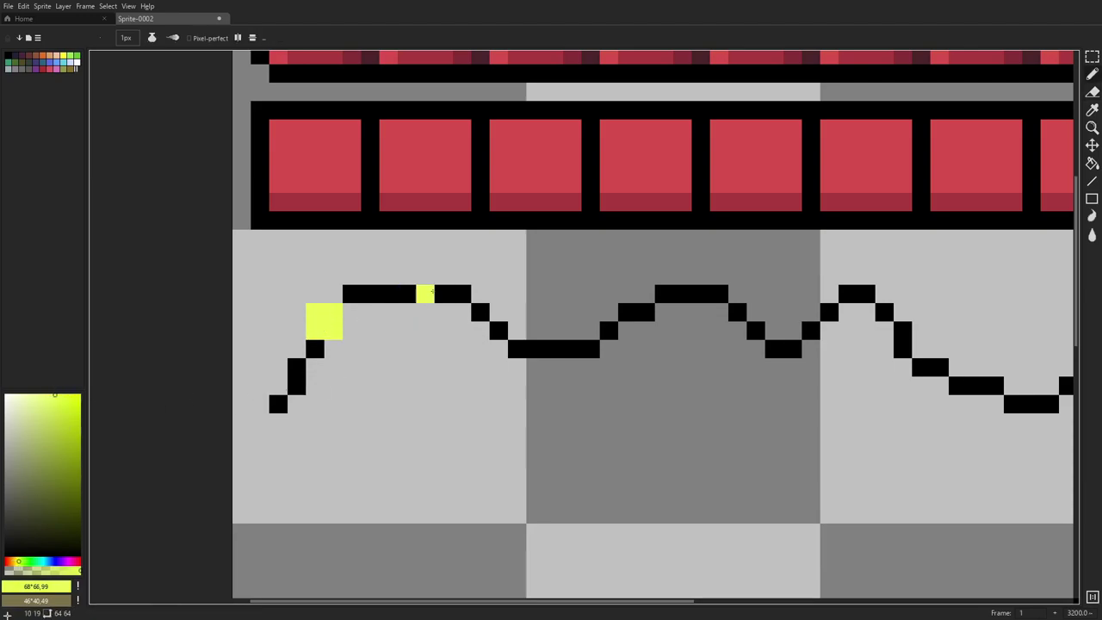
left_click_drag(425, 275, 443, 285)
mouse_move(498, 330)
left_mouse_down()
mouse_move(504, 345)
mouse_move(517, 331)
left_mouse_up()
mouse_move(609, 295)
left_mouse_down()
mouse_move(613, 315)
mouse_move(627, 297)
left_mouse_up()
mouse_move(719, 314)
left_mouse_down()
mouse_move(612, 302)
mouse_move(628, 303)
left_mouse_up()
left_click_drag(703, 337, 719, 337)
mouse_move(792, 328)
left_mouse_down()
mouse_move(636, 303)
mouse_move(659, 296)
left_mouse_up()
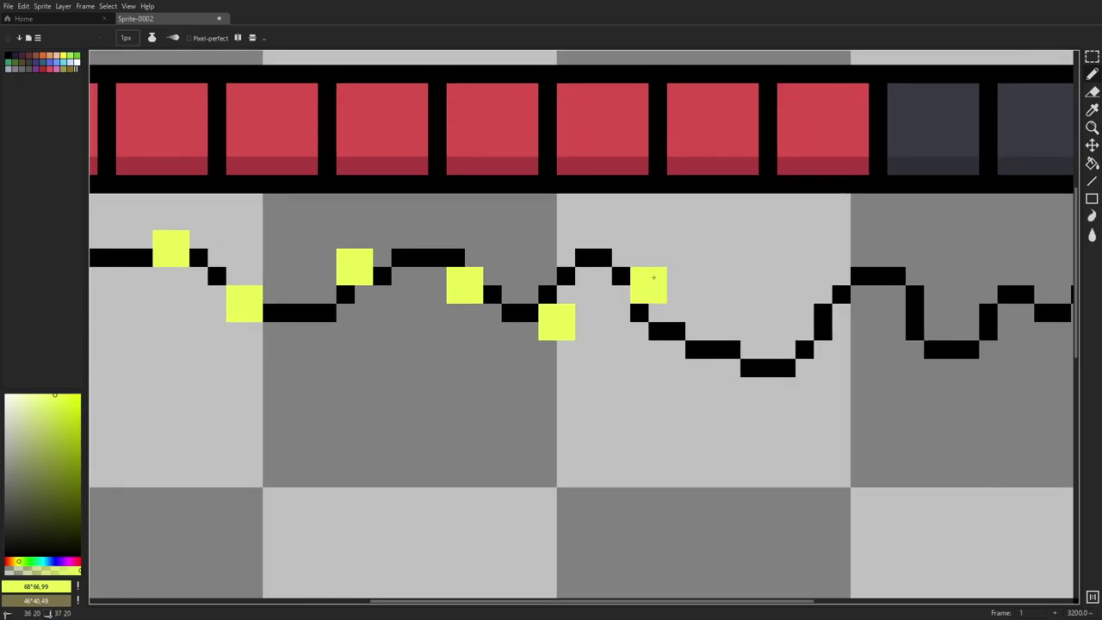
- Paint two-by-two yellow bulbs in the wavy line's third valley and on the slope rising out of it
scroll(659, 296, "right", 3)
scroll(658, 295, "down", 1)
left_click(650, 340)
key("ctrl+z")
mouse_move(613, 340)
left_mouse_down()
mouse_move(613, 358)
mouse_move(631, 340)
left_mouse_up()
left_click(704, 285)
left_click_drag(709, 288, 704, 304)
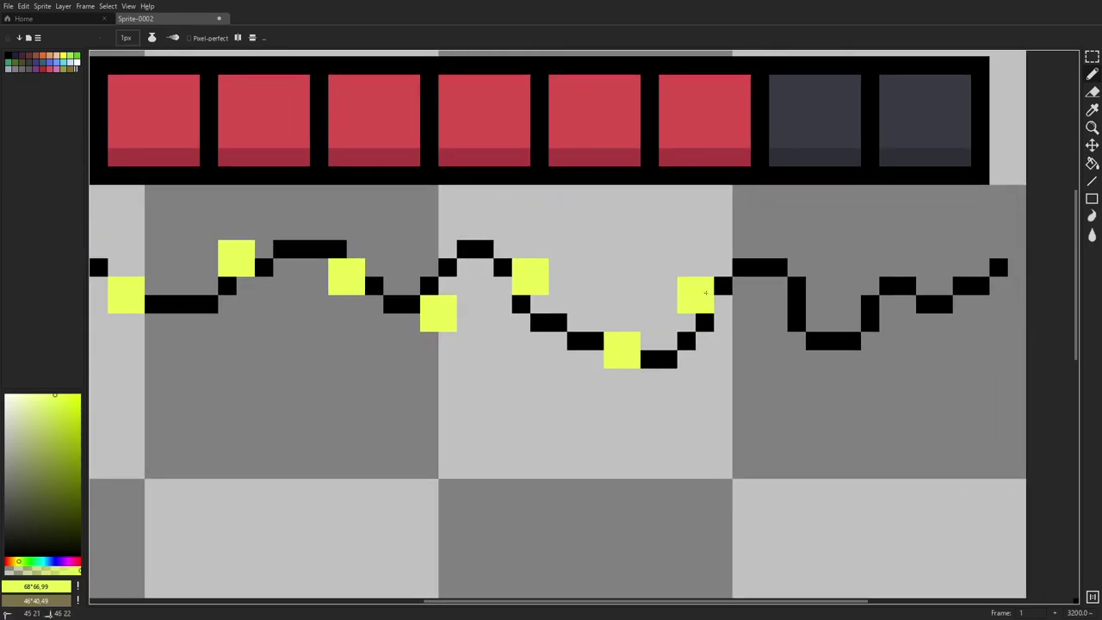
- Paint three more two-by-two yellow bulbs on the fourth hump, the valley after it and near the line's right end
left_click_drag(797, 268, 798, 268)
mouse_move(851, 323)
left_mouse_down()
mouse_move(871, 323)
mouse_move(851, 342)
mouse_move(871, 341)
left_mouse_up()
scroll(961, 323, "right", 3)
scroll(962, 322, "up", 1)
left_click_drag(916, 282, 932, 291)
scroll(962, 354, "down", 5)
scroll(963, 354, "up", 4)
scroll(763, 348, "down", 1)
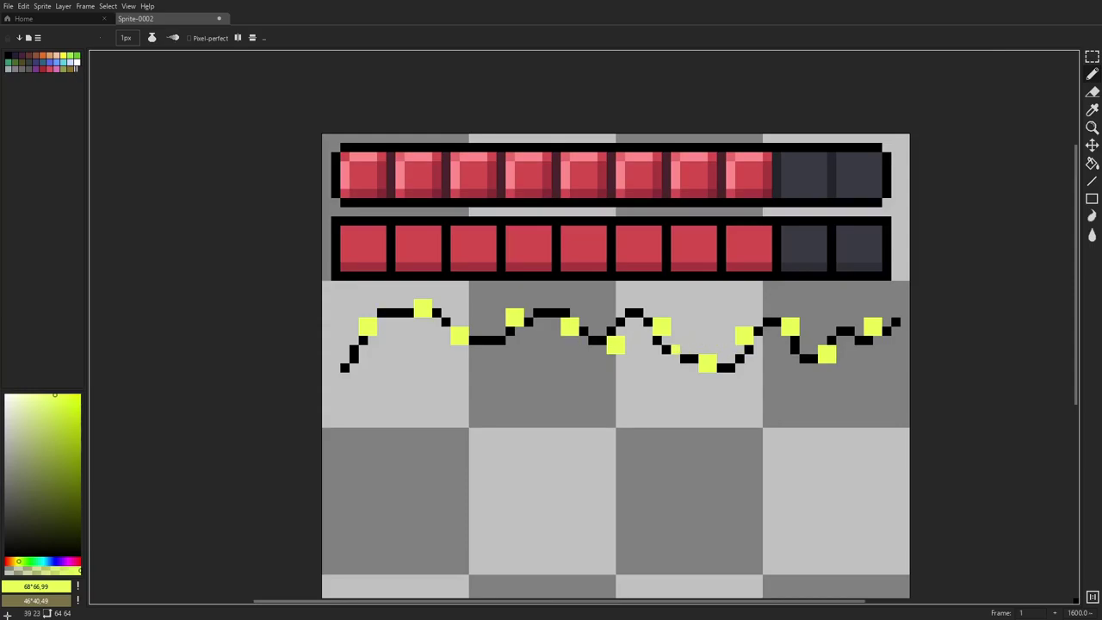
- Set the foreground colour to a muted dark green with hue 103°, saturation 30 and value 32
scroll(349, 360, "up", 1)
scroll(346, 359, "up", 1)
left_click_drag(822, 362, 639, 356)
scroll(639, 354, "down", 1)
left_click_drag(734, 353, 560, 345)
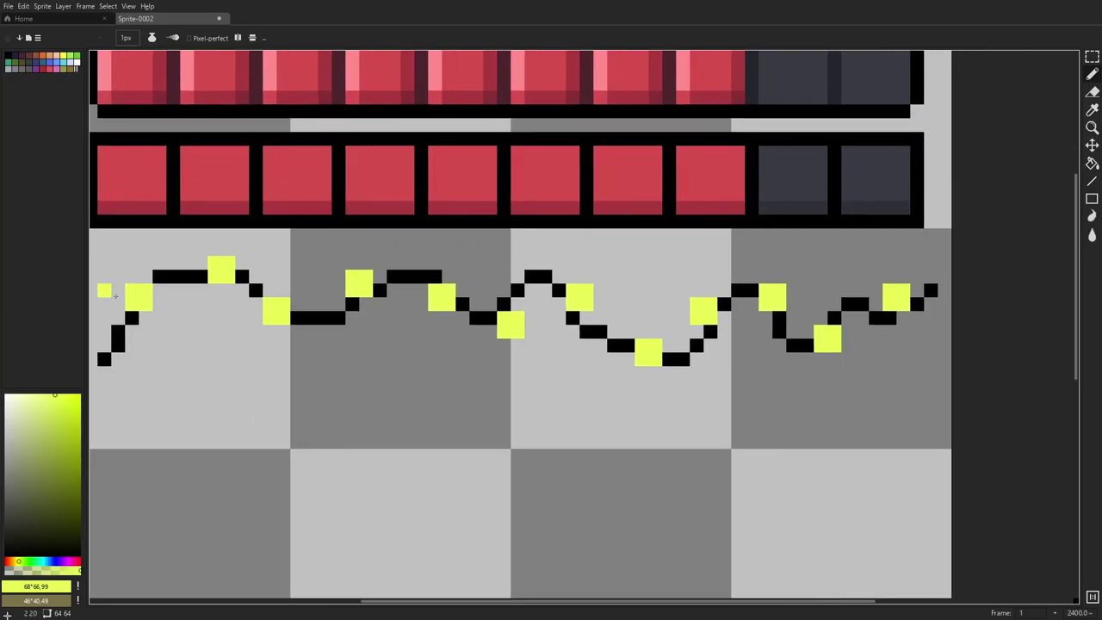
left_click(64, 542)
scroll(917, 345, "up", 1)
left_click_drag(807, 320, 718, 339)
left_click_drag(117, 390, 304, 378)
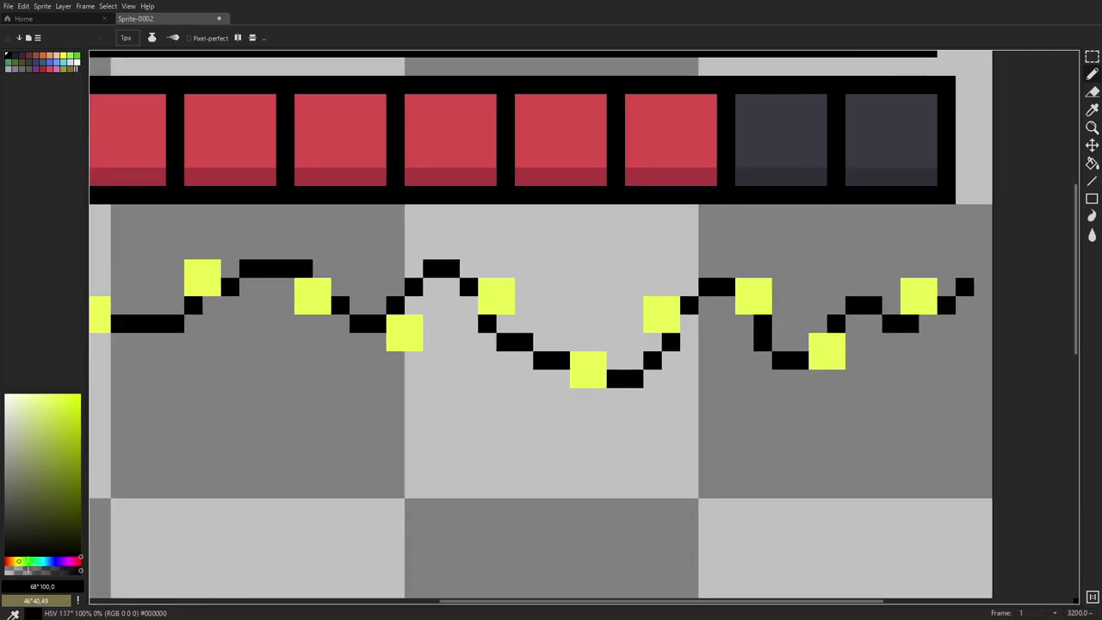
left_click(27, 562)
left_click(28, 503)
- Repaint all black segments of the wavy line between the yellow bulbs in dark green
mouse_move(140, 340)
left_mouse_down()
mouse_move(468, 313)
mouse_move(601, 241)
mouse_move(632, 241)
mouse_move(706, 295)
mouse_move(761, 241)
mouse_move(801, 255)
left_mouse_up()
mouse_move(818, 297)
left_mouse_down()
mouse_move(869, 331)
mouse_move(952, 351)
left_mouse_up()
left_click(962, 351)
left_click(981, 332)
left_click(999, 314)
left_click_drag(1014, 313, 644, 327)
left_click(648, 291)
mouse_move(663, 287)
left_mouse_down()
mouse_move(739, 313)
mouse_move(727, 322)
mouse_move(760, 344)
left_mouse_up()
mouse_move(807, 297)
left_mouse_down()
mouse_move(869, 312)
mouse_move(851, 316)
mouse_move(903, 302)
mouse_move(918, 280)
mouse_move(1009, 325)
left_mouse_up()
mouse_move(520, 277)
left_mouse_down()
mouse_move(393, 259)
mouse_move(346, 309)
mouse_move(357, 313)
mouse_move(318, 366)
left_mouse_up()
key("ctrl+z")
key("b")
scroll(480, 362, "down", 2)
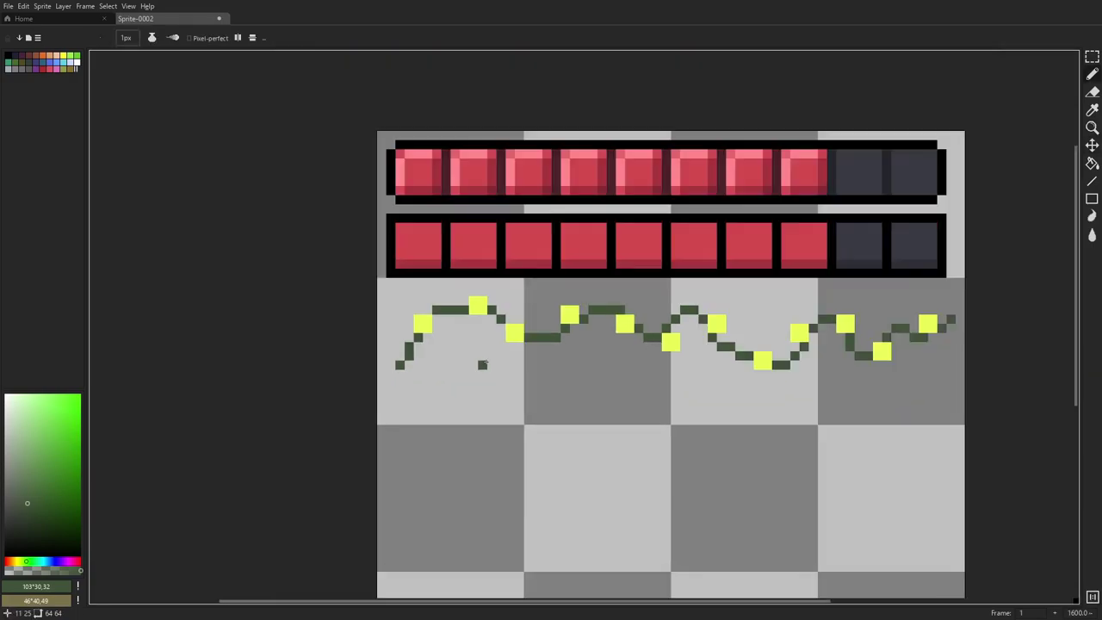
- Switch to black and outline the green wire's left end and the underside of its first two humps
left_click_drag(458, 366, 355, 387)
scroll(355, 387, "up", 1)
left_click_drag(65, 549, 147, 559)
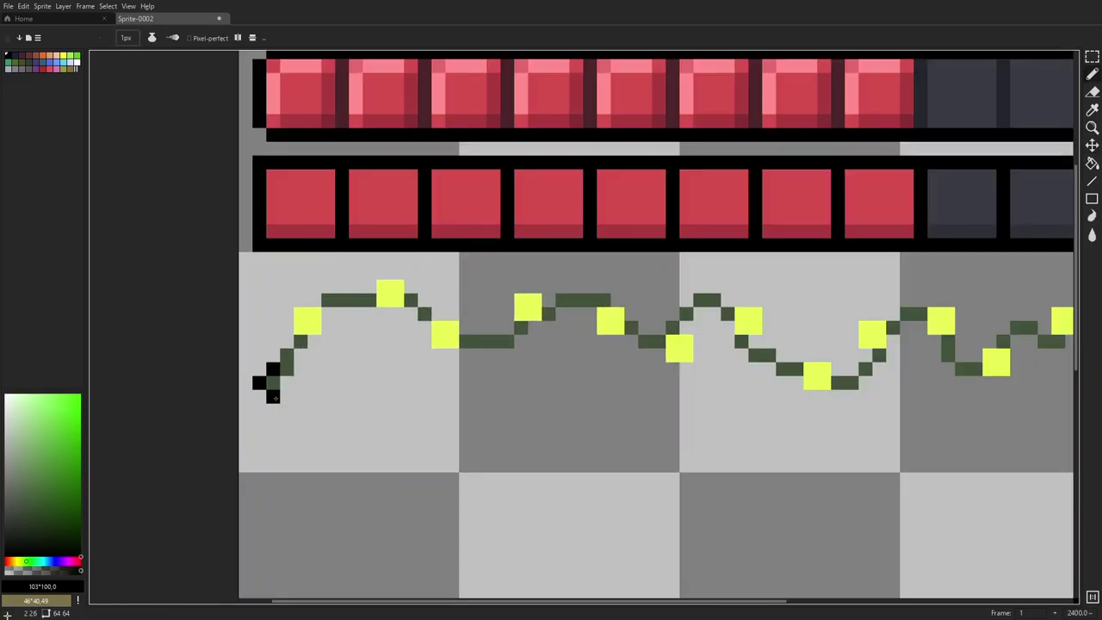
mouse_move(326, 329)
left_mouse_down()
mouse_move(406, 316)
mouse_move(439, 354)
mouse_move(509, 352)
mouse_move(563, 316)
mouse_move(590, 319)
mouse_move(618, 341)
left_mouse_up()
key("ctrl+z")
left_click(618, 342)
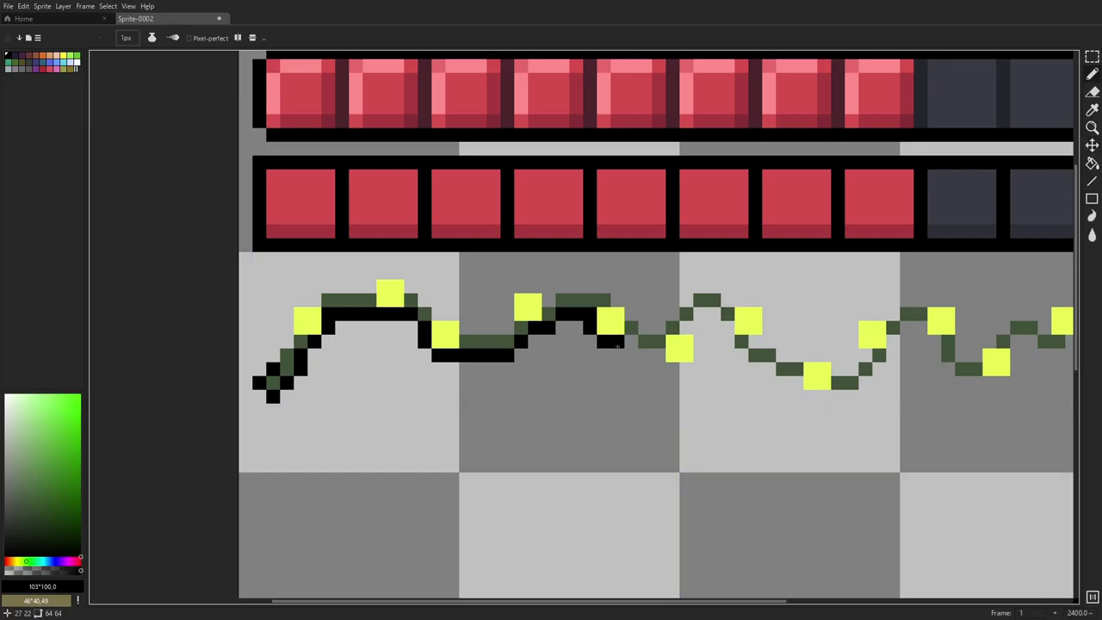
- Continue the black outline along the wire's underside from the second valley to near its right end
left_click_drag(663, 367, 689, 368)
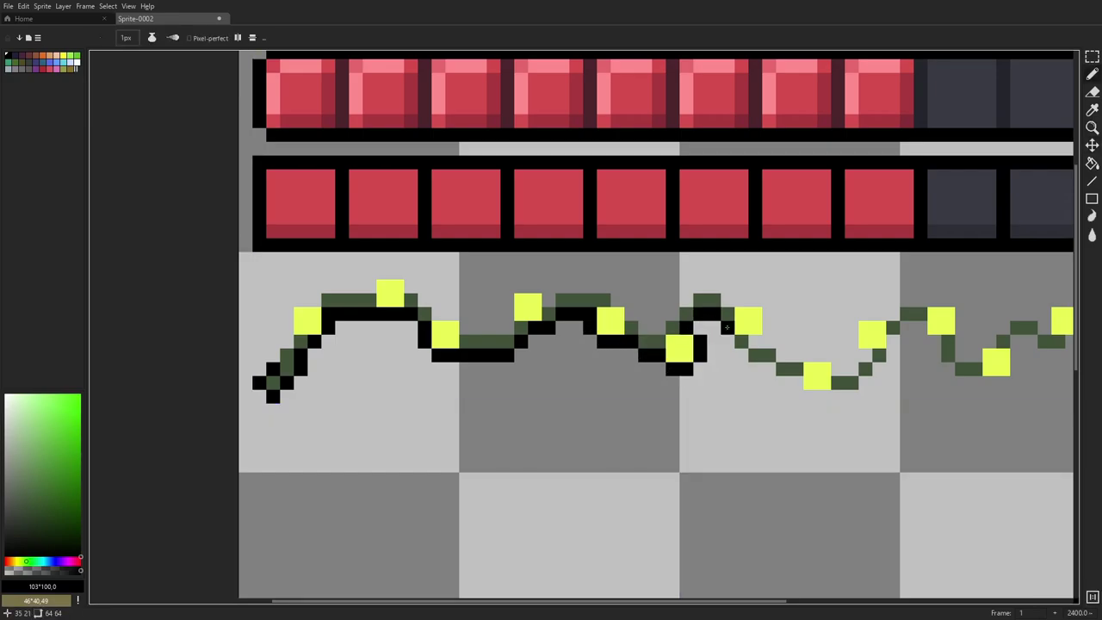
left_click_drag(768, 368, 754, 368)
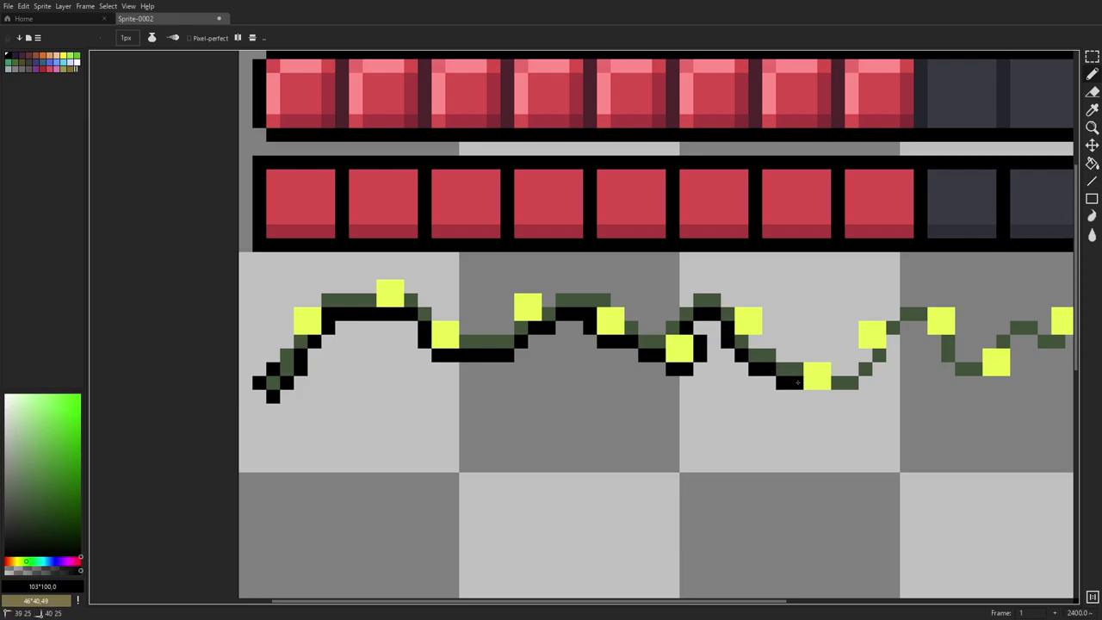
mouse_move(823, 394)
left_mouse_down()
mouse_move(852, 395)
mouse_move(866, 376)
left_mouse_up()
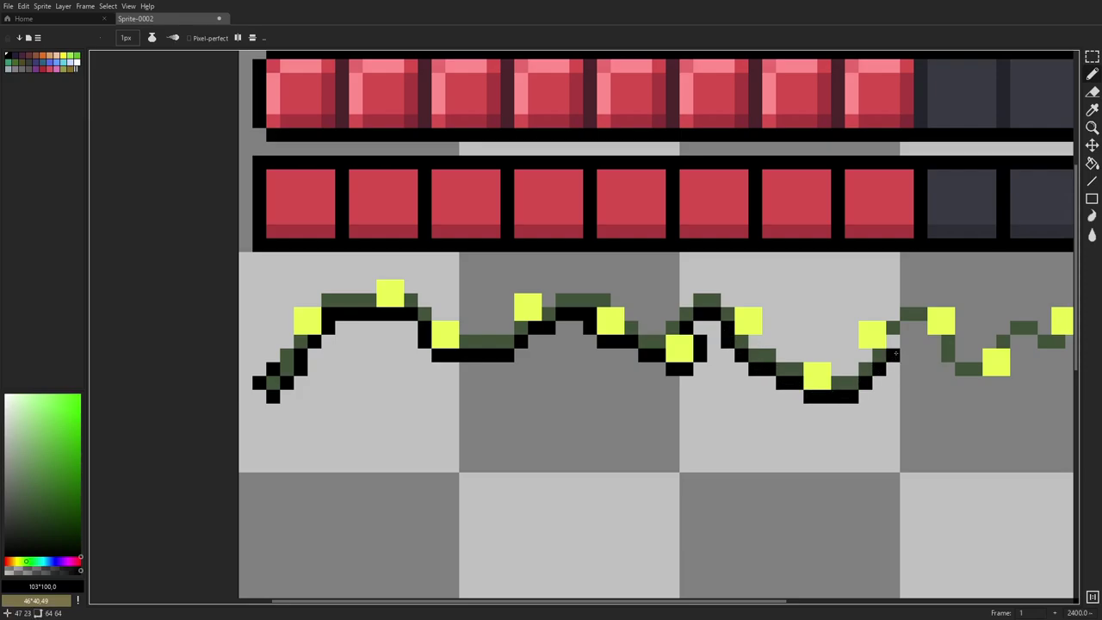
mouse_move(966, 384)
left_mouse_down()
mouse_move(1001, 384)
mouse_move(535, 382)
mouse_move(505, 369)
mouse_move(508, 348)
mouse_move(543, 358)
left_mouse_up()
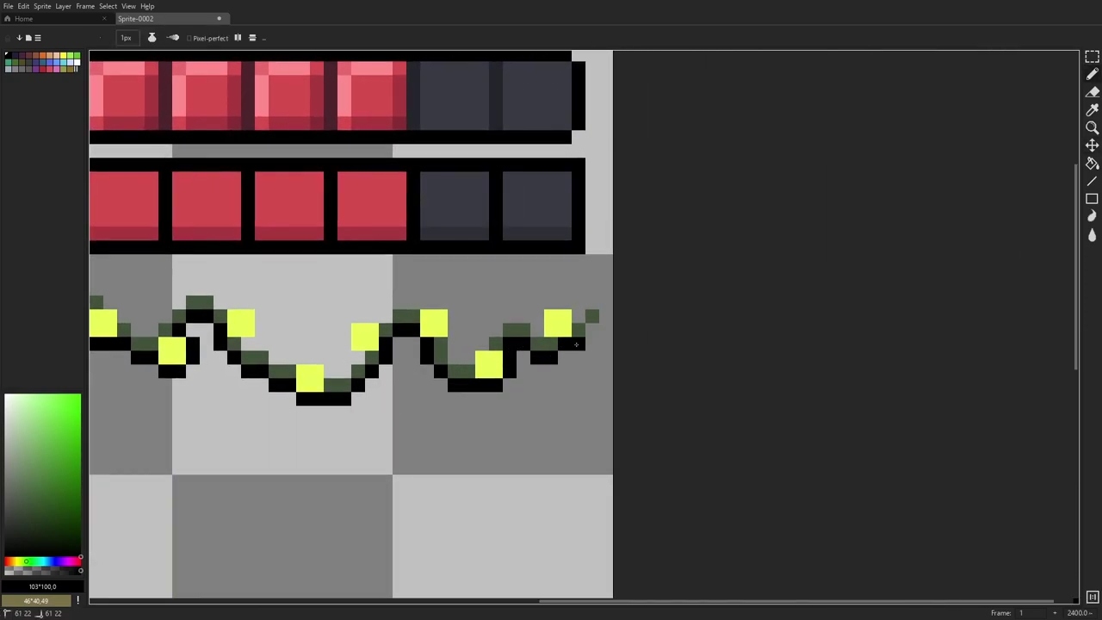
- Outline the wire's right end and its upper side in black, working leftward over the bulbs to the first valley
left_click_drag(566, 304, 542, 313)
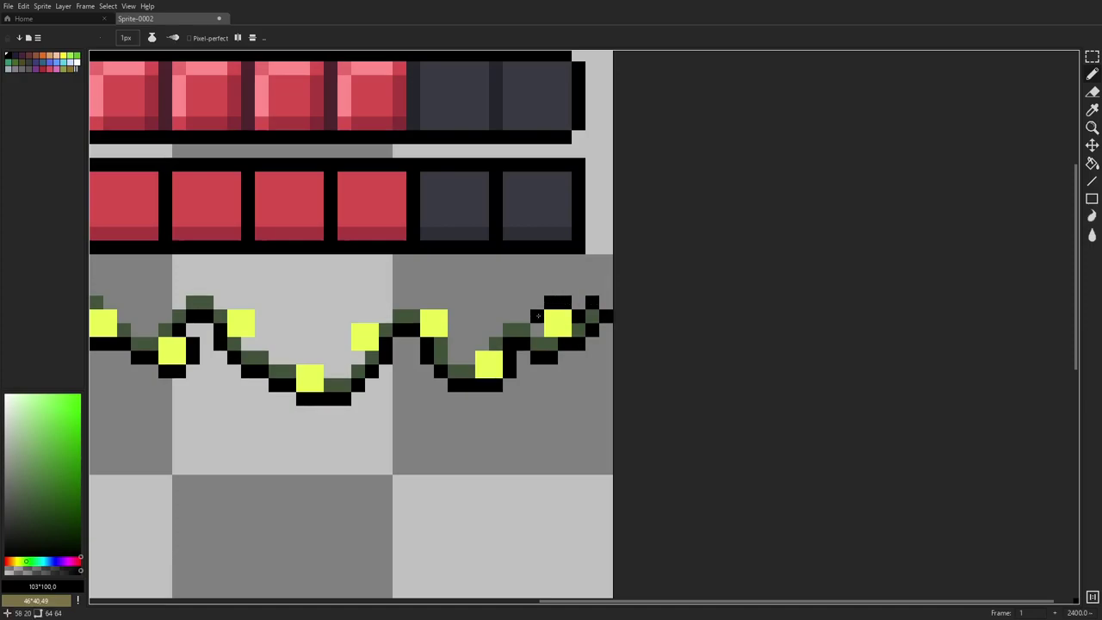
mouse_move(480, 338)
left_mouse_down()
mouse_move(462, 357)
mouse_move(454, 345)
mouse_move(448, 304)
mouse_move(403, 299)
left_mouse_up()
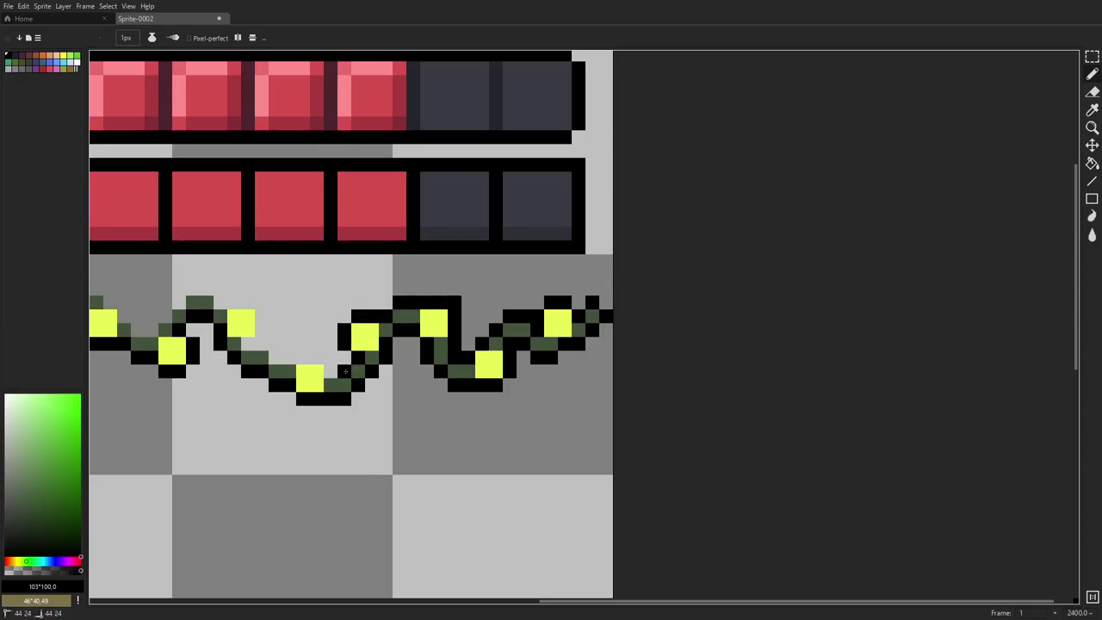
mouse_move(249, 346)
left_mouse_down()
mouse_move(600, 367)
mouse_move(570, 369)
mouse_move(570, 346)
mouse_move(516, 321)
left_mouse_up()
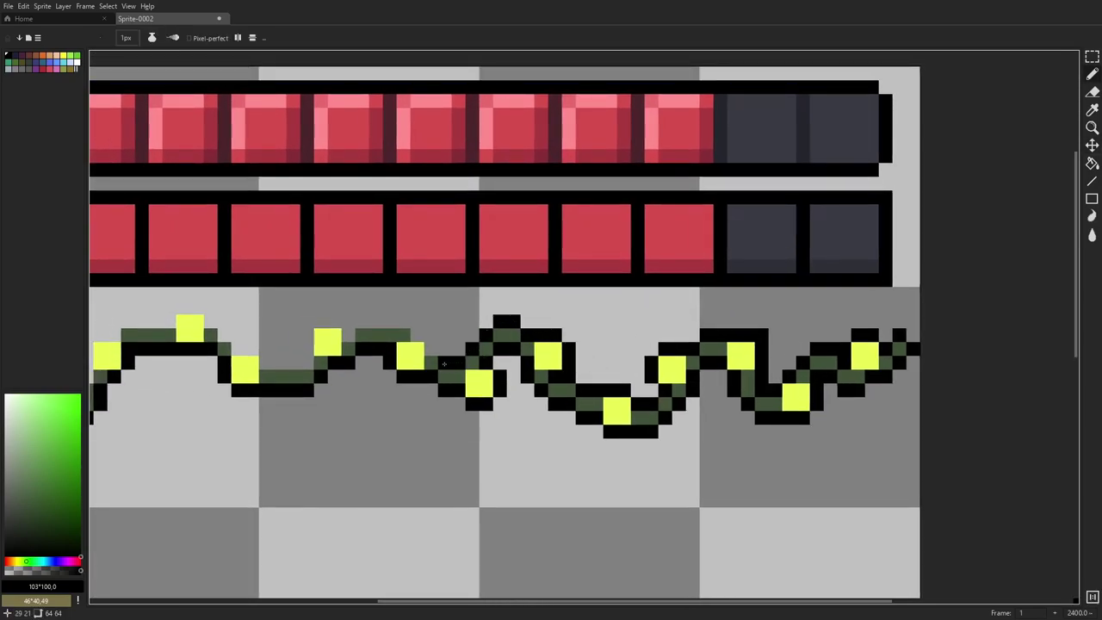
mouse_move(420, 336)
left_mouse_down()
mouse_move(403, 322)
mouse_move(365, 322)
left_mouse_up()
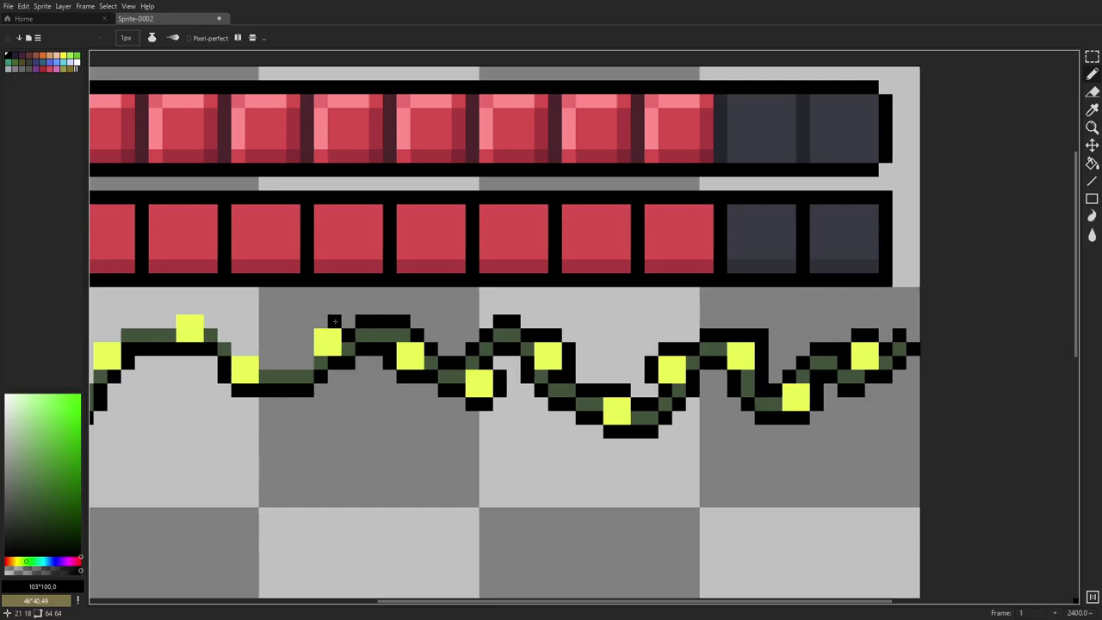
left_click_drag(305, 358, 699, 344)
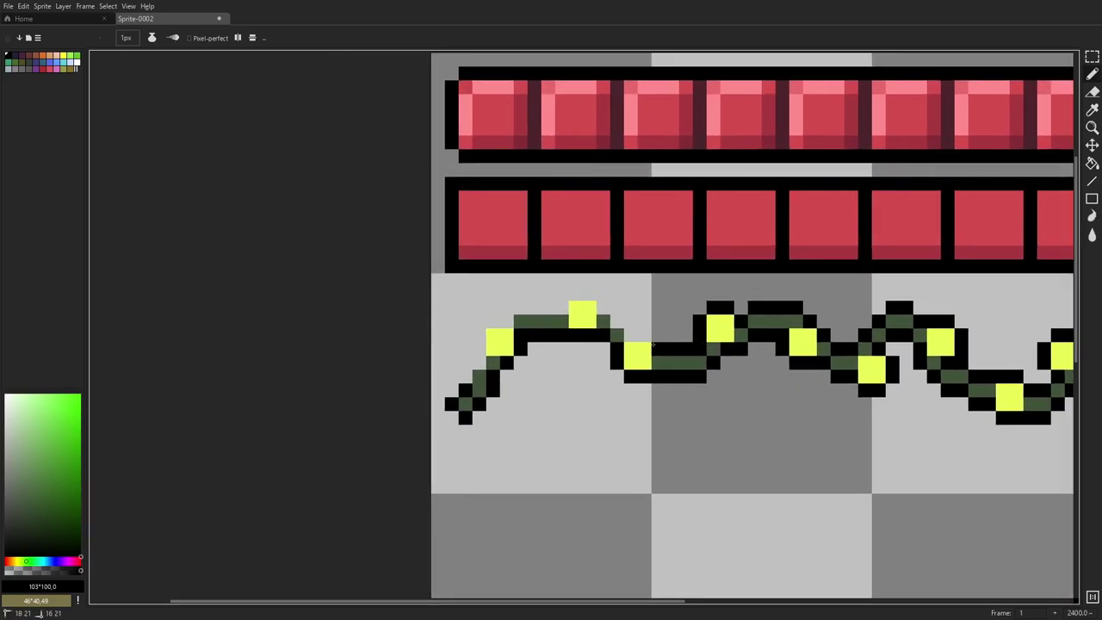
- Complete the black outline over the top of the wire's first hump and down its left slope
left_click(589, 294)
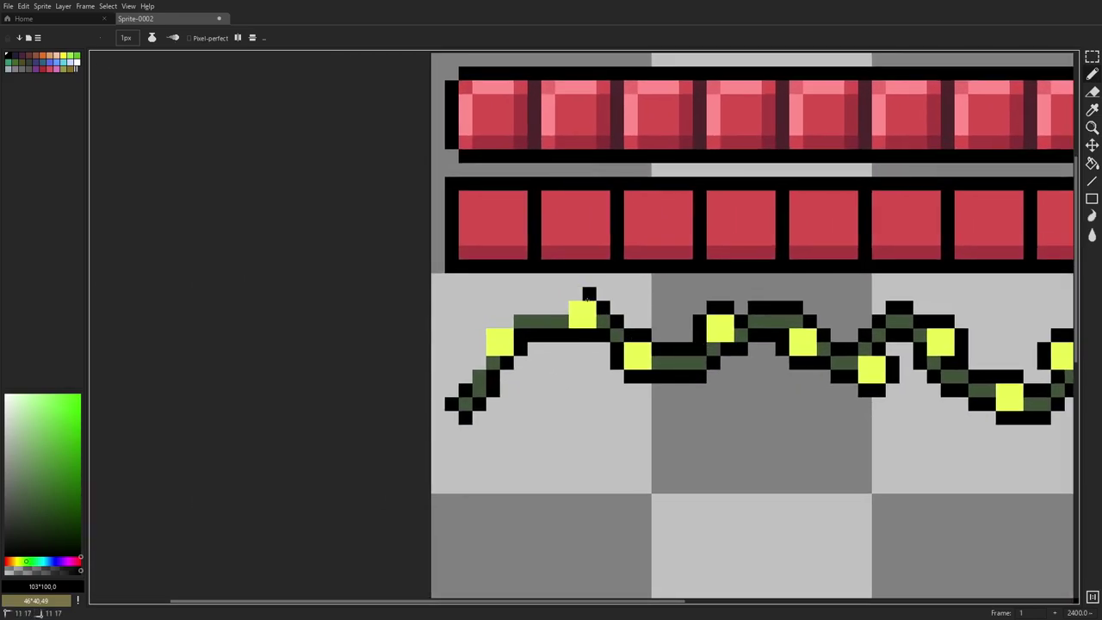
mouse_move(559, 312)
left_mouse_down()
mouse_move(507, 321)
mouse_move(520, 309)
mouse_move(497, 322)
mouse_move(465, 370)
left_mouse_up()
key("ctrl+z")
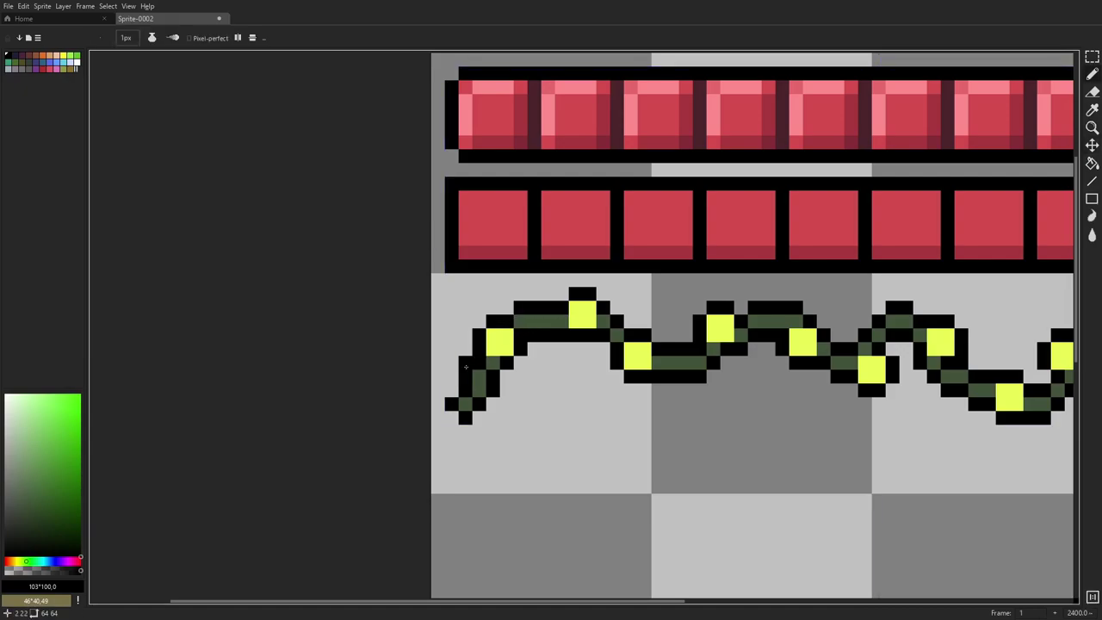
scroll(709, 420, "down", 4)
scroll(598, 344, "up", 3)
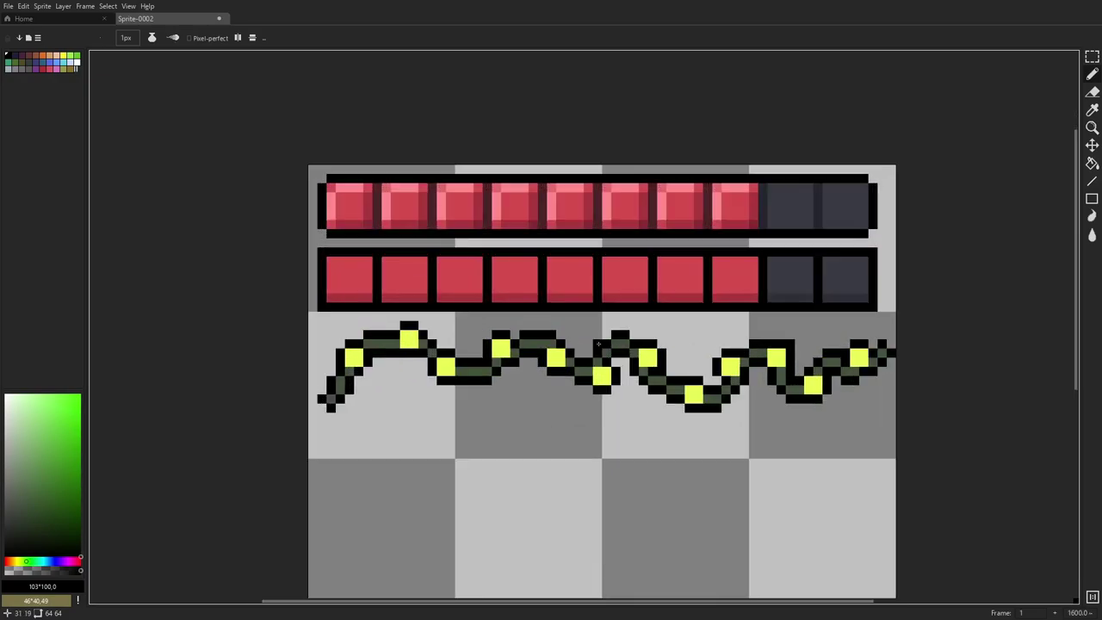
scroll(598, 352, "up", 1)
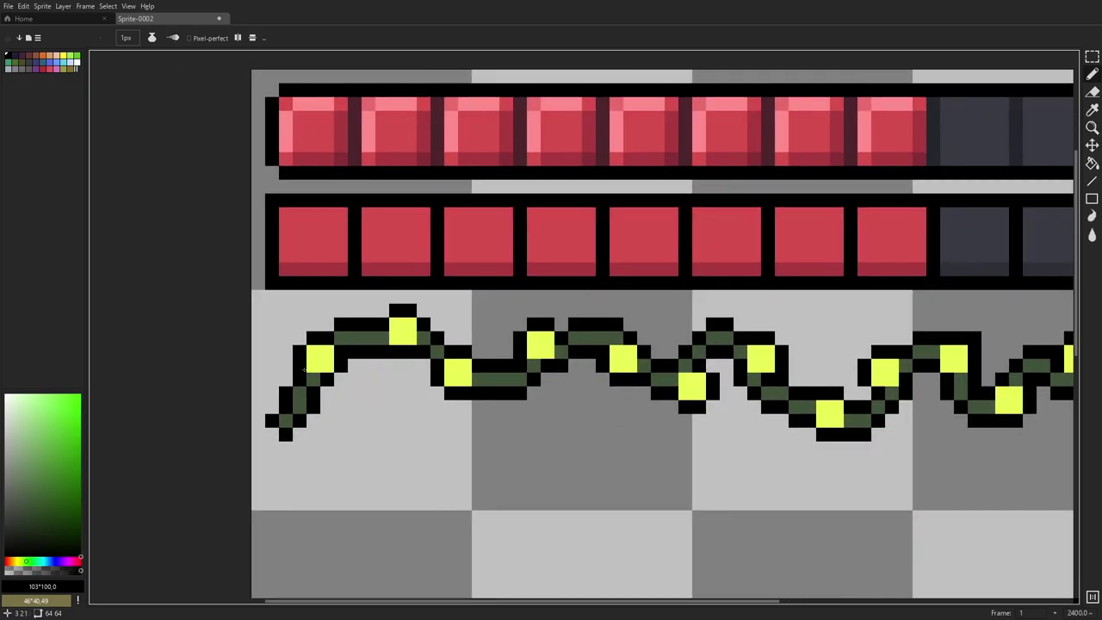
- Blacken the green wire pixels directly beside the yellow bulbs along the string
left_click(318, 379)
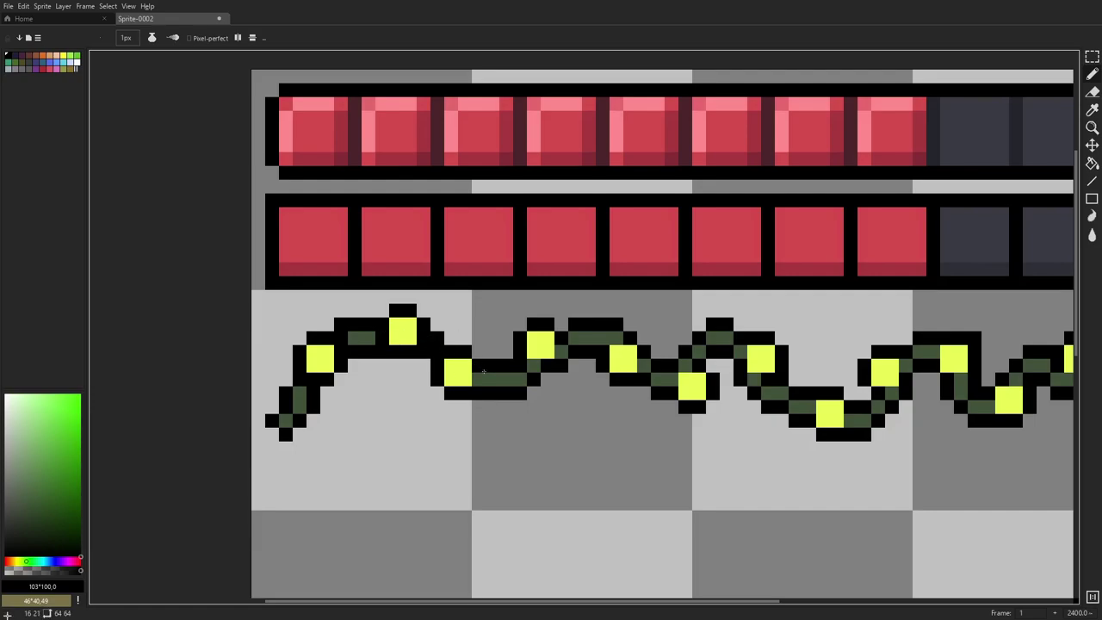
left_click_drag(594, 340, 622, 340)
left_click(668, 376)
left_click(754, 379)
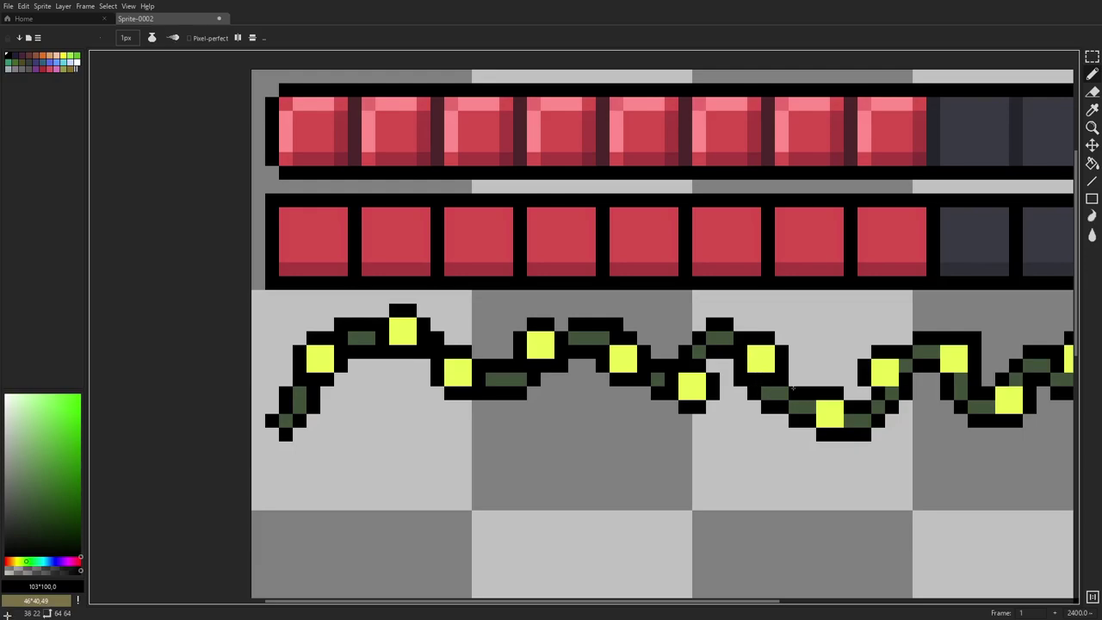
left_click_drag(823, 407, 637, 388)
left_click(624, 388)
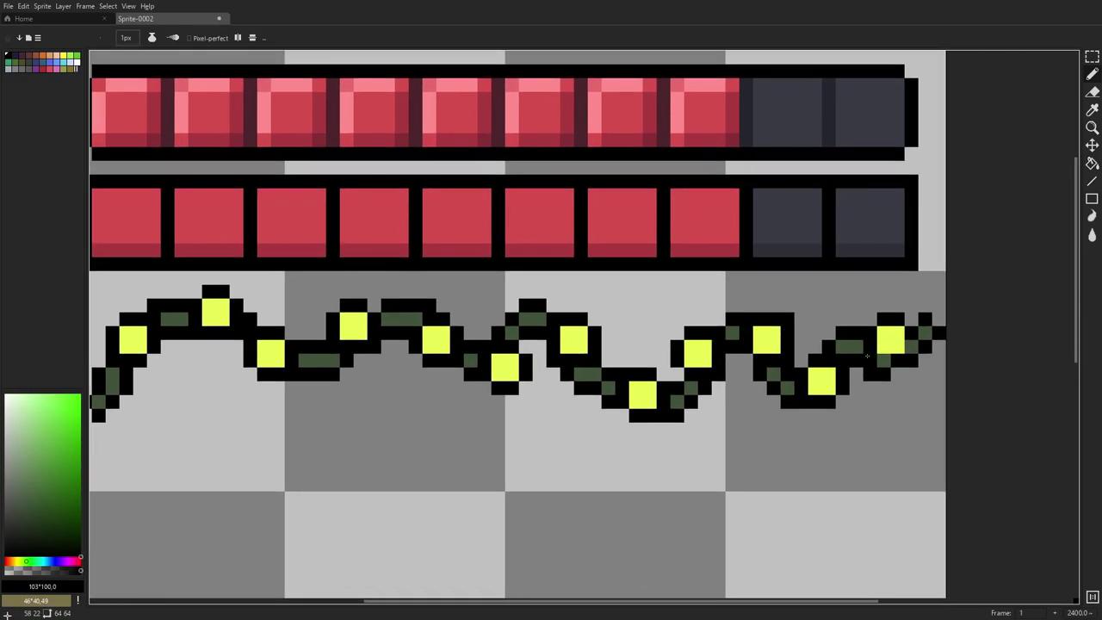
scroll(912, 353, "down", 5)
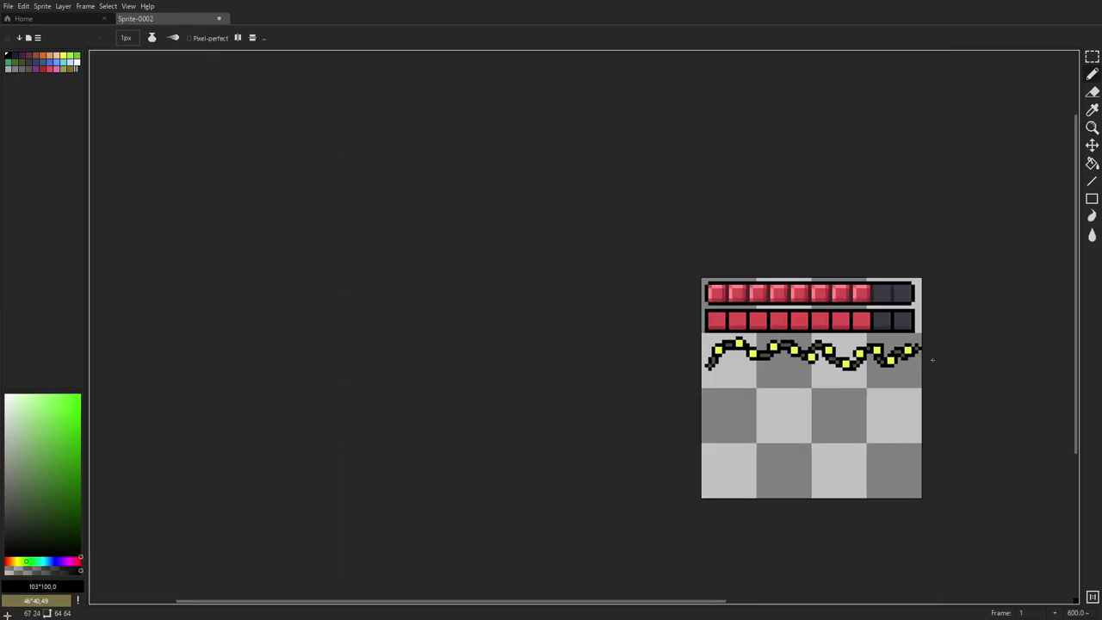
scroll(917, 353, "up", 5)
- Sample the dark grey #393a43 from the flat bar's empty cell as the foreground colour
key("i")
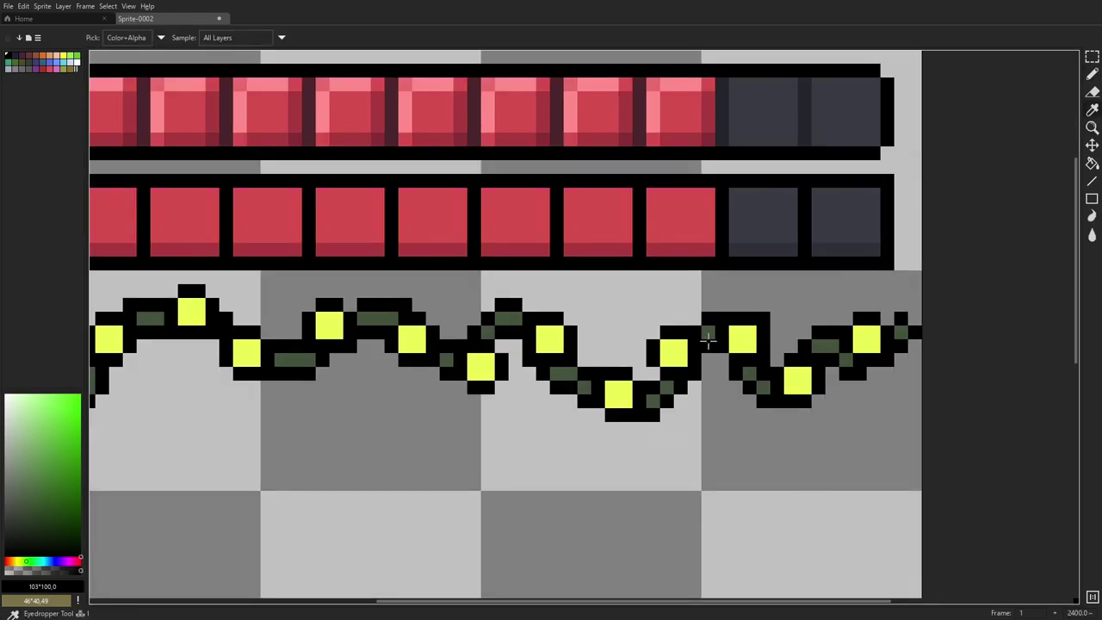
left_click(739, 340)
left_click(21, 522)
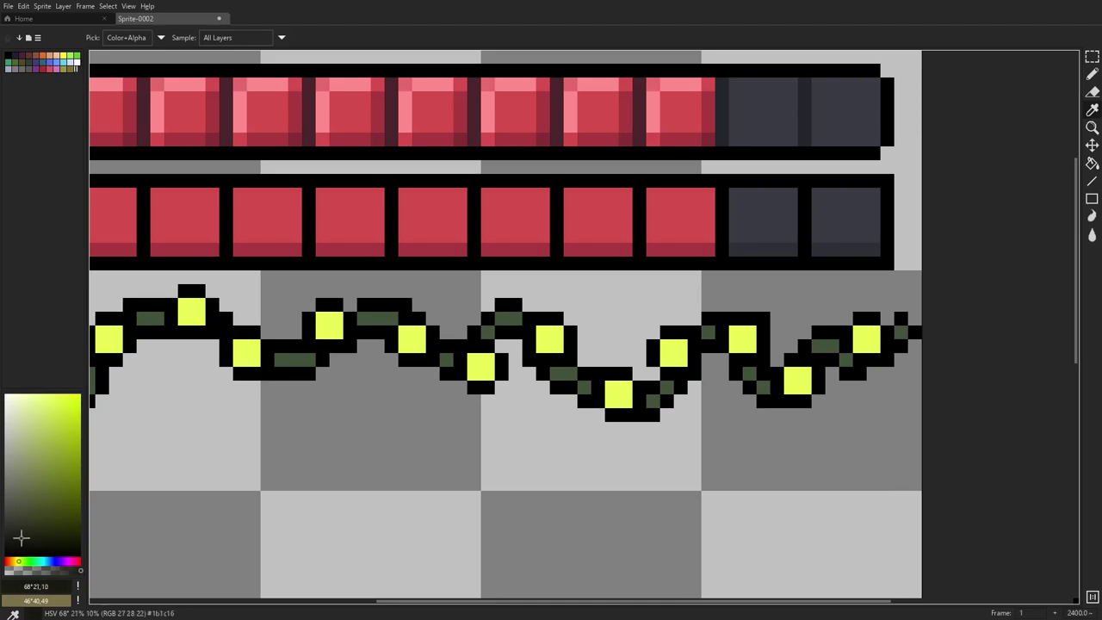
left_click(53, 560)
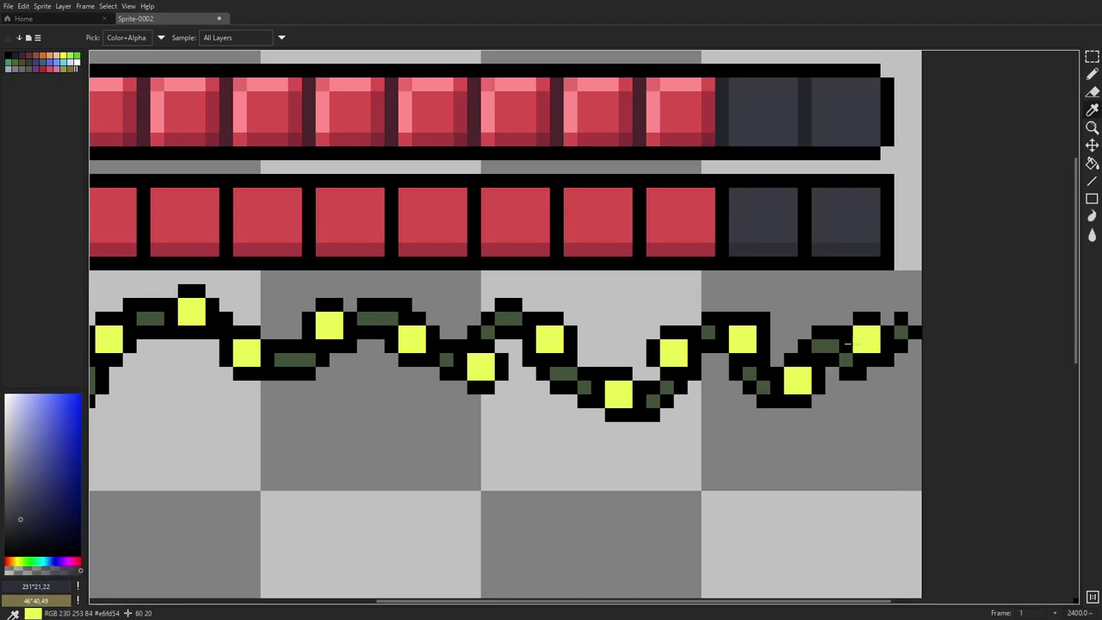
left_click(765, 217)
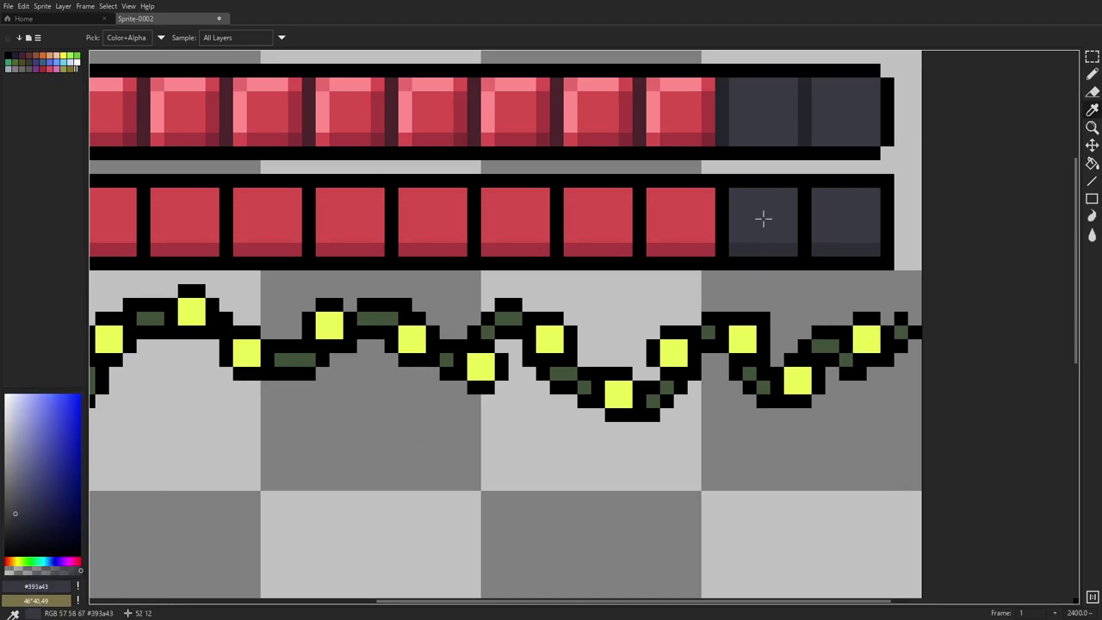
- Fill the five rightmost yellow bulbs on the wire with the dark grey #393a43 using the Paint Bucket
key("g")
left_click(867, 339)
left_click(797, 381)
left_click(742, 341)
left_click(674, 352)
left_click(618, 394)
scroll(789, 371, "down", 5)
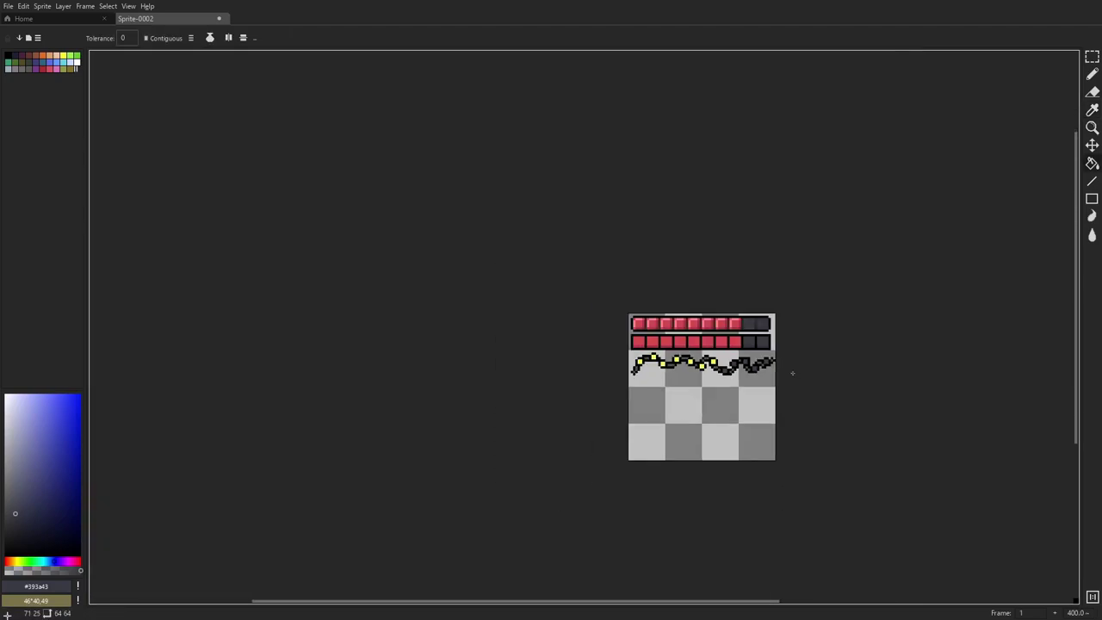
scroll(757, 380, "up", 5)
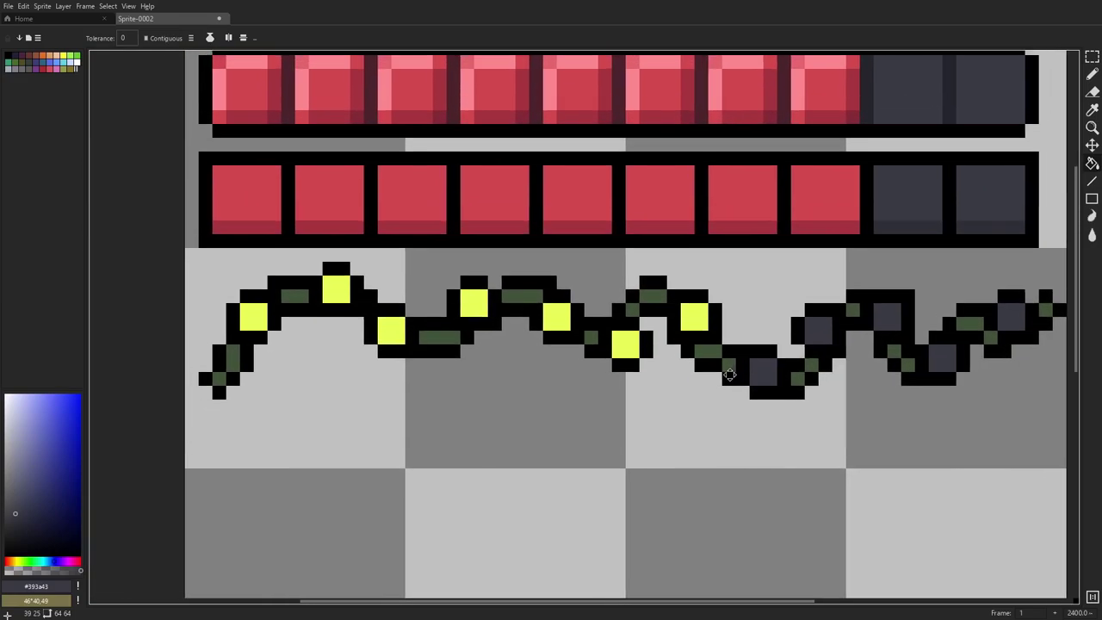
- Sample #2f3038 from the flat bar's empty-cell shading, pencil it beside the grey bulbs, and undo the last stroke
key("i")
left_click(905, 226)
key("b")
mouse_move(734, 365)
left_mouse_down()
mouse_move(799, 393)
mouse_move(843, 351)
left_mouse_up()
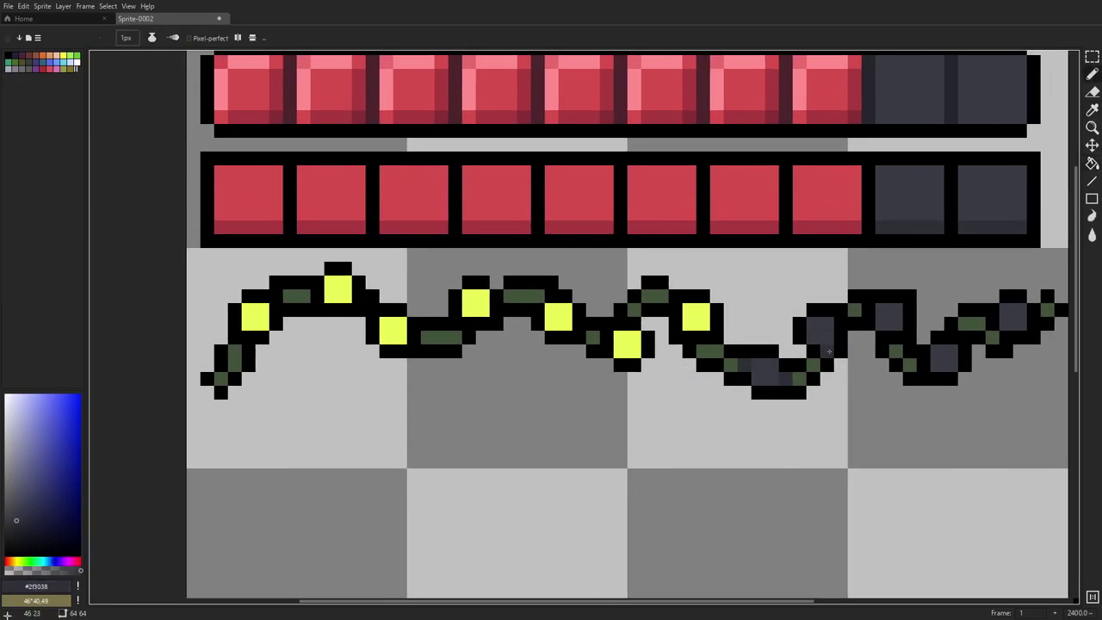
left_click(841, 325)
left_click(897, 339)
left_click_drag(926, 345, 893, 349)
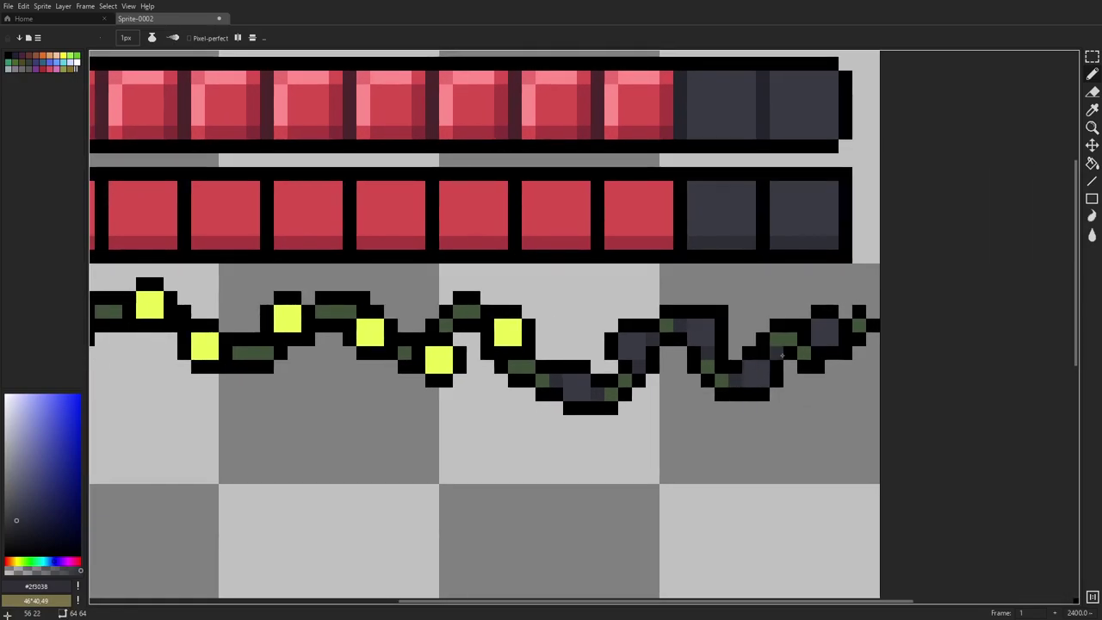
key("ctrl+z")
key("i")
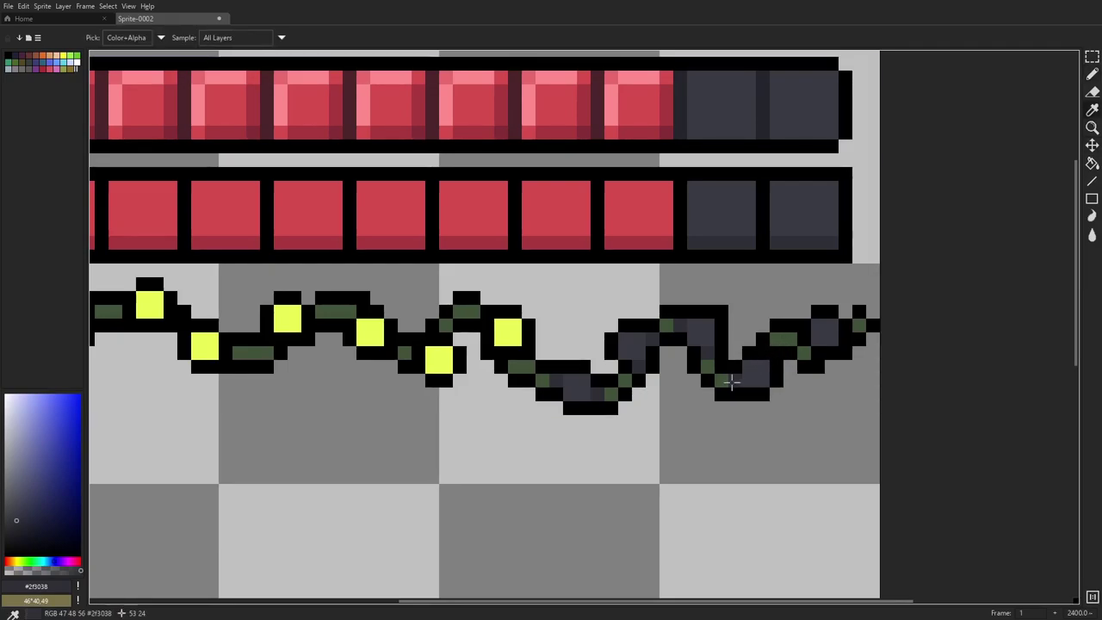
- Add a green wire pixel between the last two grey bulbs and paint #2f3038 pixels on the wire beside them
key("b")
key("i")
left_click(778, 341)
key("b")
left_click(777, 351)
left_click_drag(832, 353, 671, 371)
key("i")
left_click(607, 377)
key("b")
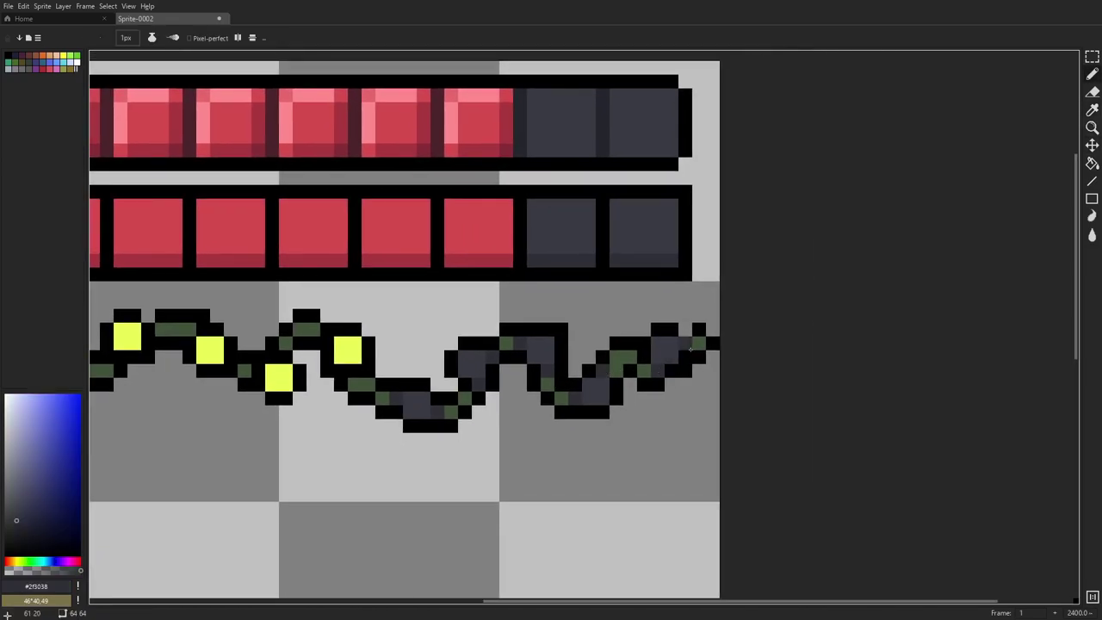
scroll(690, 354, "down", 4)
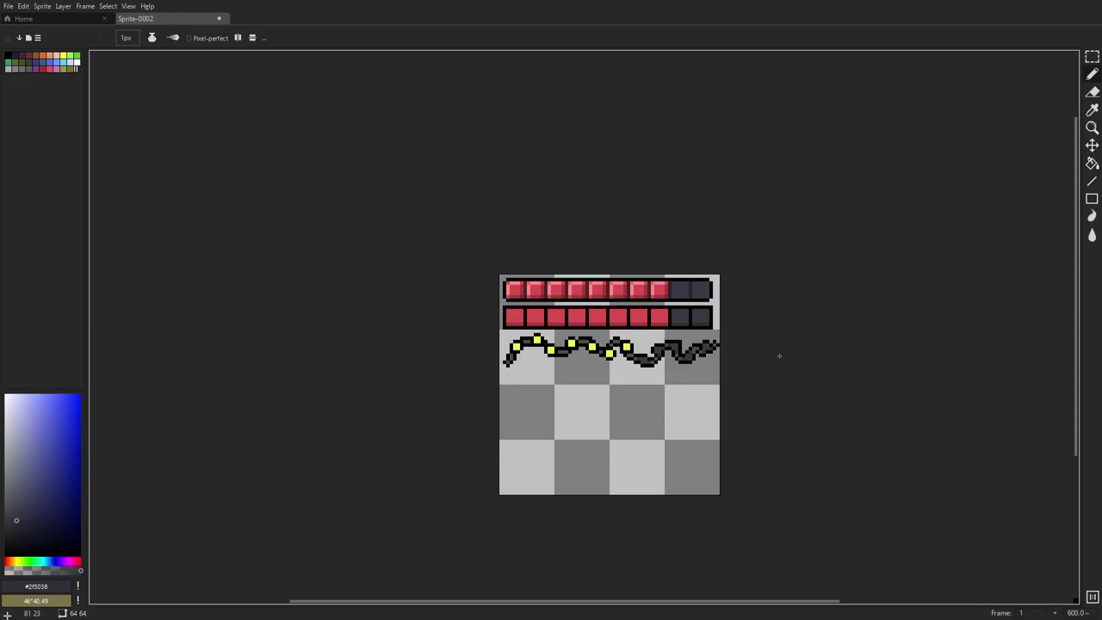
scroll(740, 352, "up", 5)
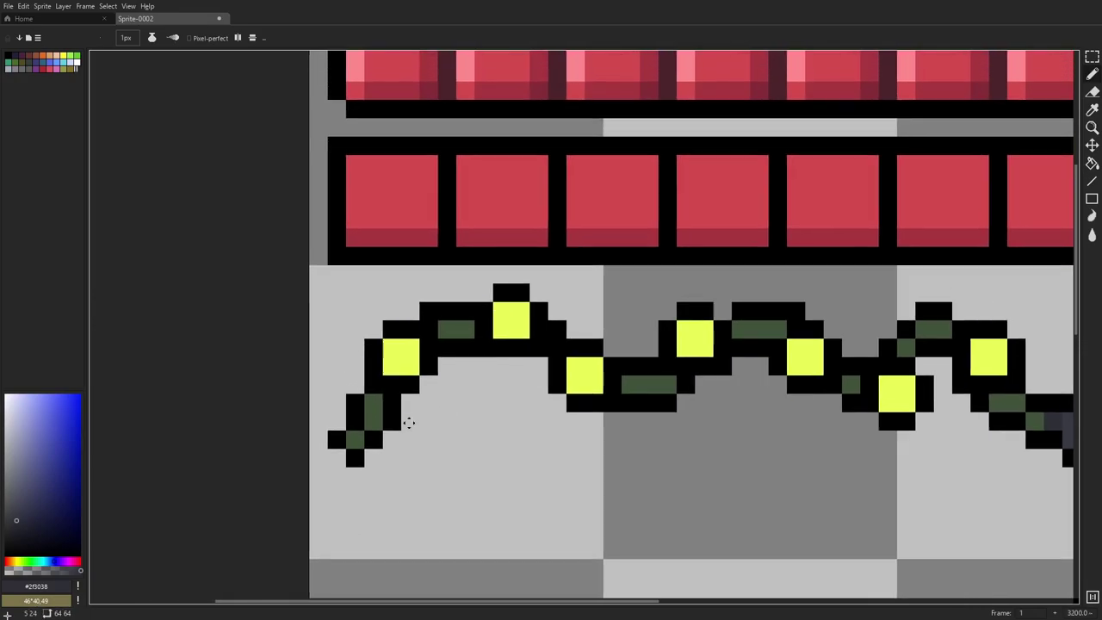
left_click(399, 362, "alt")
left_click(50, 491)
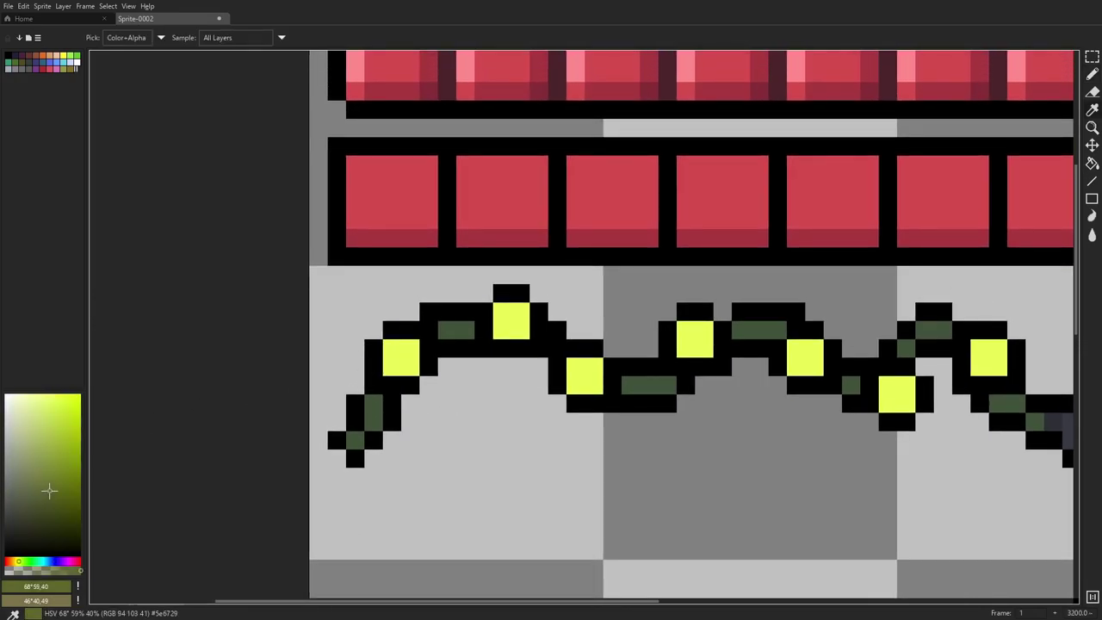
left_click(24, 561)
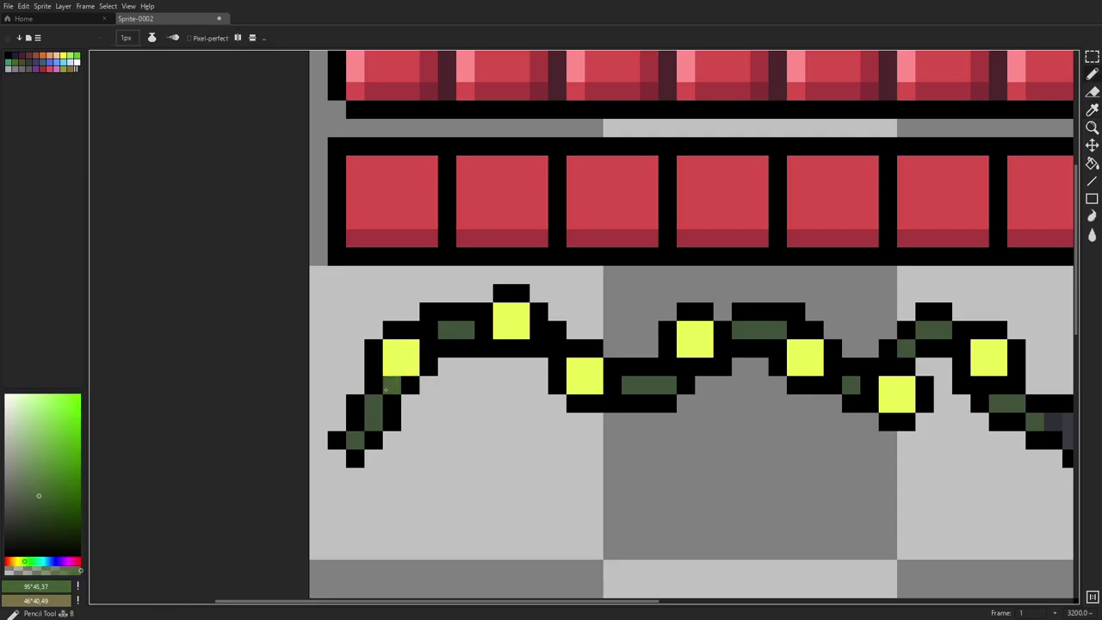
- Sample the first bulb's yellow and turn it into a muted olive foreground colour, HSV 73°, 50, 50
left_click(405, 348)
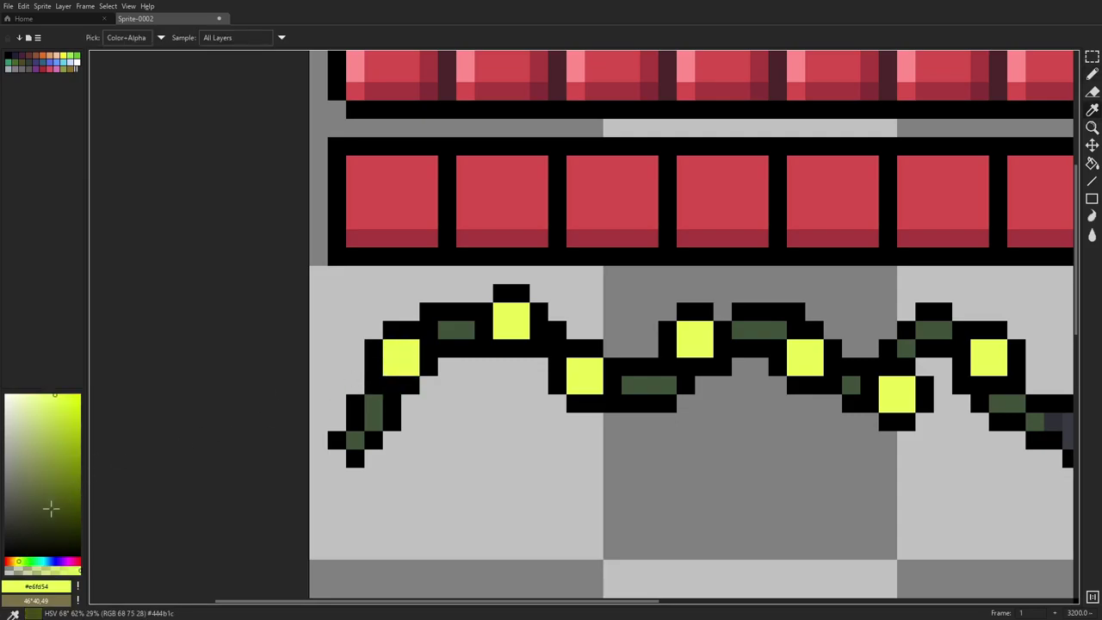
right_click(64, 428)
left_click_drag(57, 440, 42, 474)
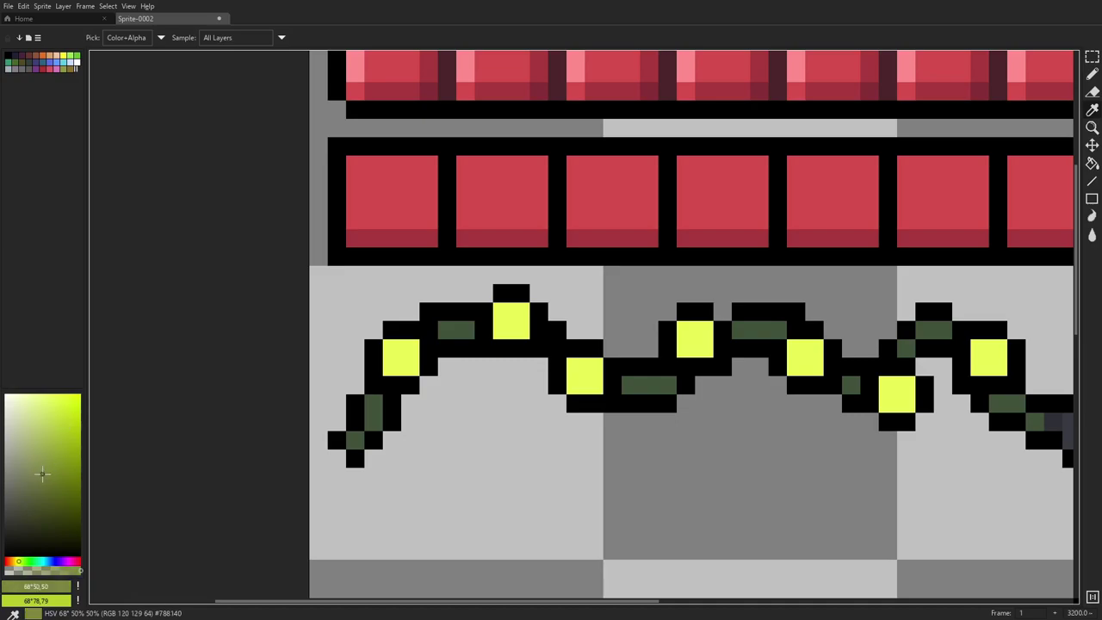
left_click(20, 561)
- Pencil single olive glow pixels on the wire where it meets each of the first four yellow bulbs
key("b")
left_click(392, 385)
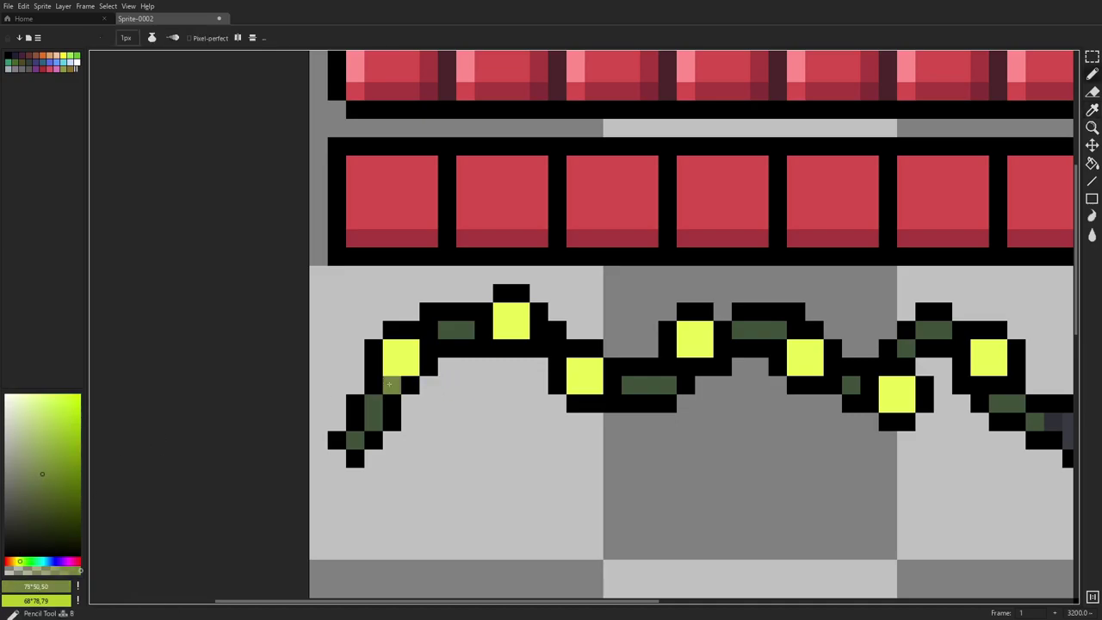
left_click(428, 329)
left_click(483, 330)
left_click(539, 330)
left_click(558, 348)
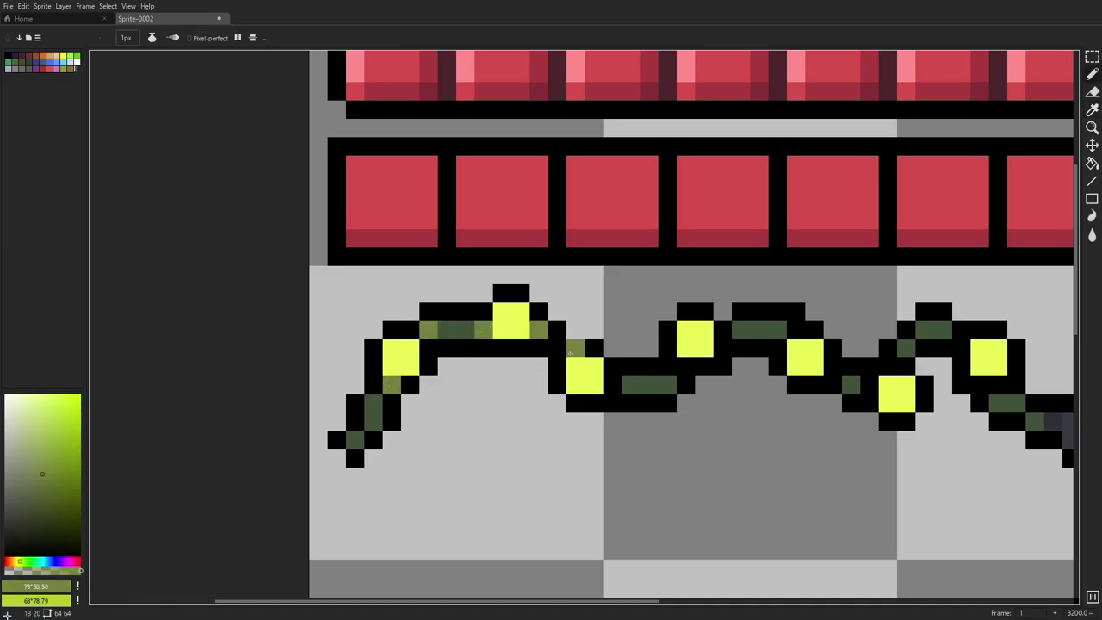
left_click(612, 384)
left_click(680, 368)
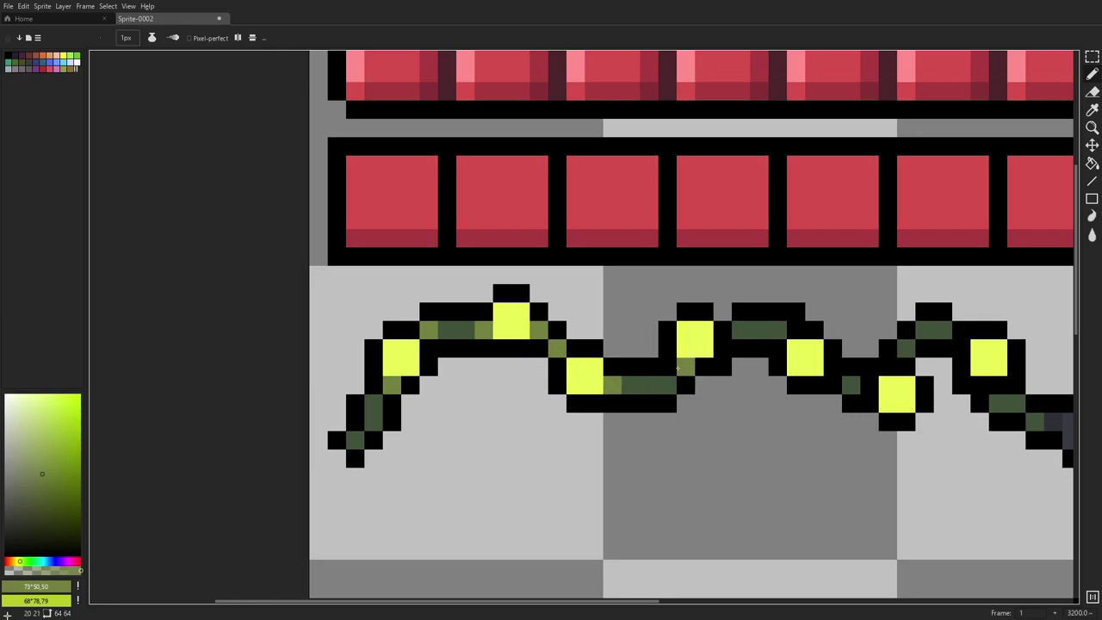
left_click(722, 347)
- Extend the green wire by one pixel before the fourth bulb, and paint olive #728140 beside the fifth bulb
left_click(662, 383, "alt")
left_click(668, 368)
left_click_drag(683, 370, 441, 372)
left_click(608, 370, "alt")
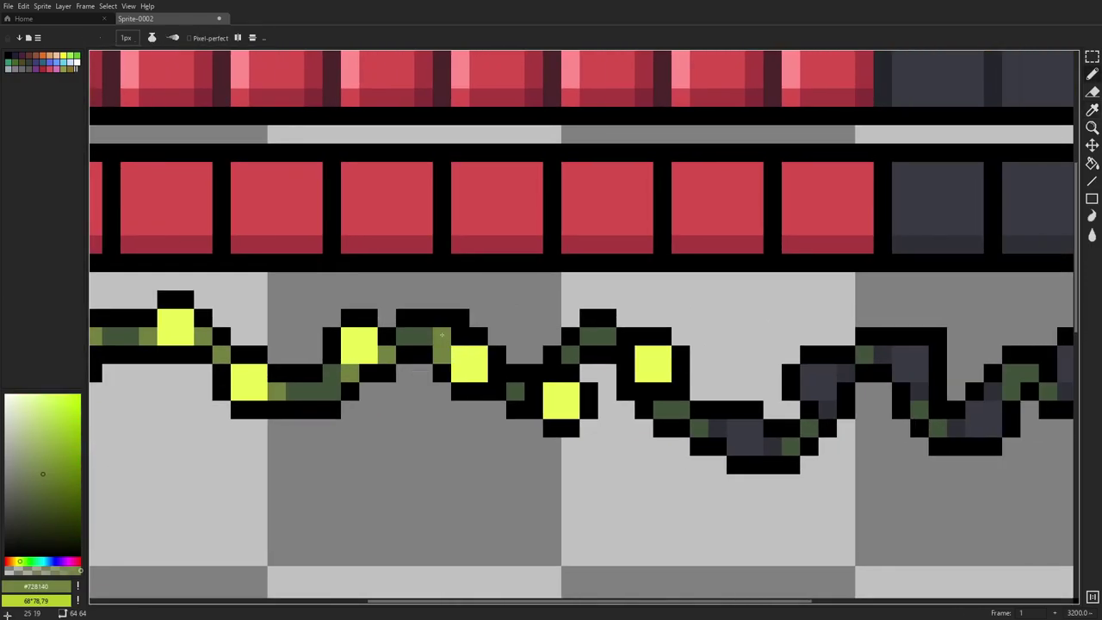
key("r")
key("e")
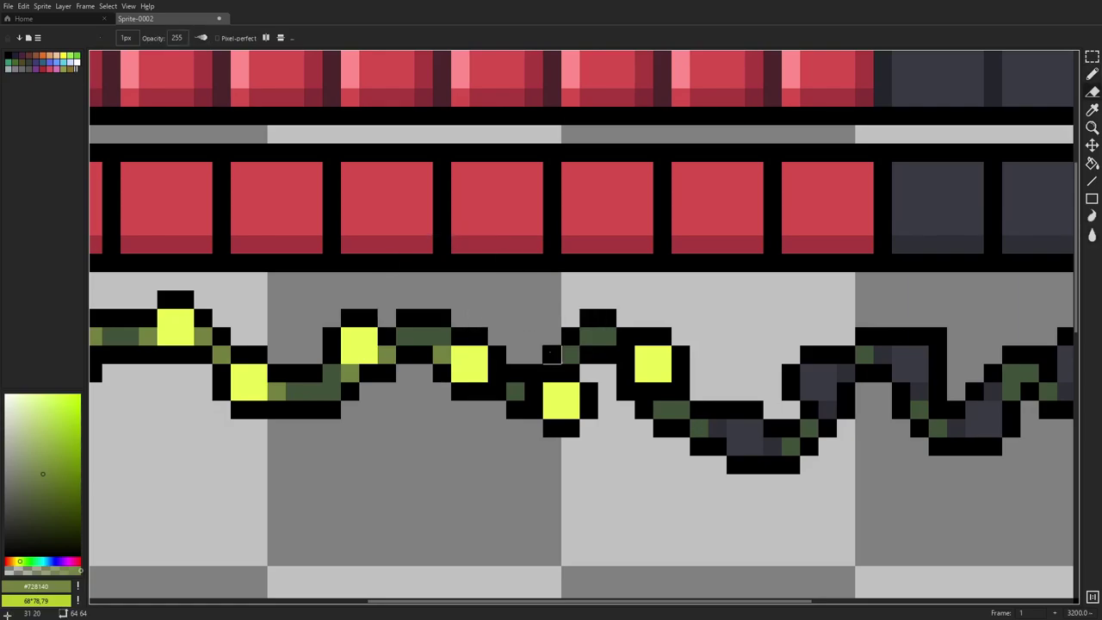
- Paint olive #728140 connecting pixels beside the last two lit yellow bulbs on the vine
key("i")
key("b")
left_click_drag(589, 392, 458, 393)
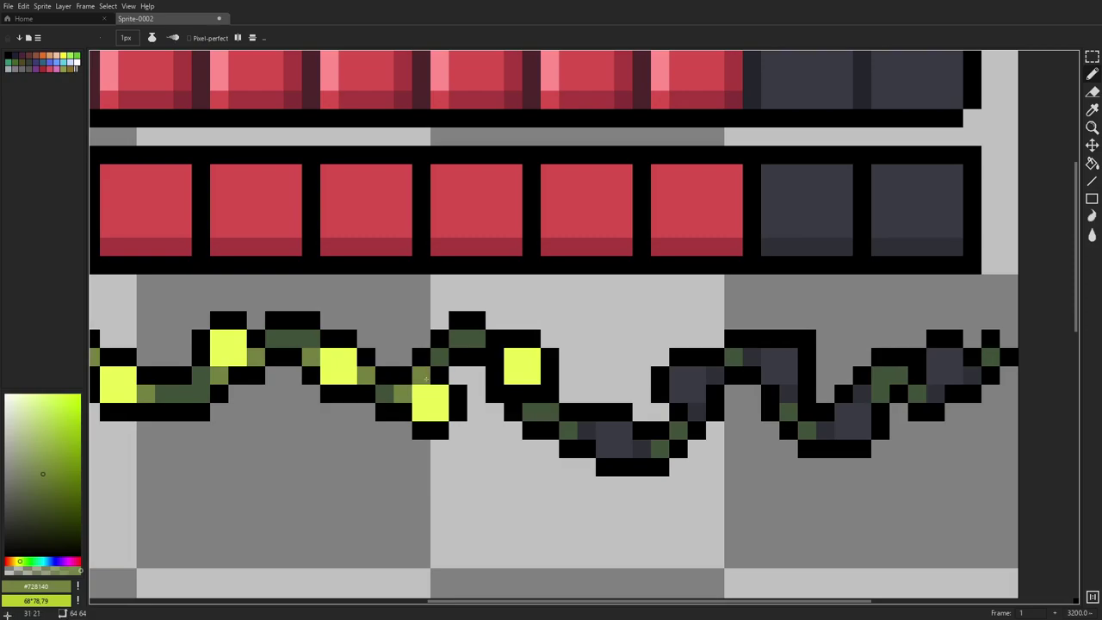
scroll(425, 376, "down", 1)
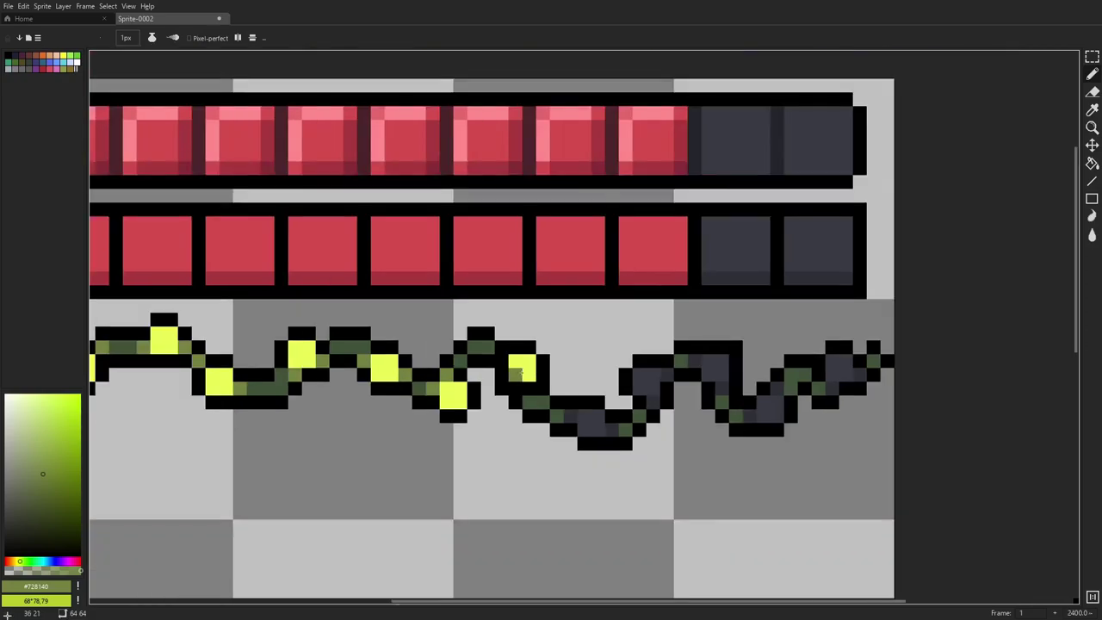
scroll(435, 375, "up", 1)
scroll(435, 375, "down", 6)
scroll(366, 324, "up", 10)
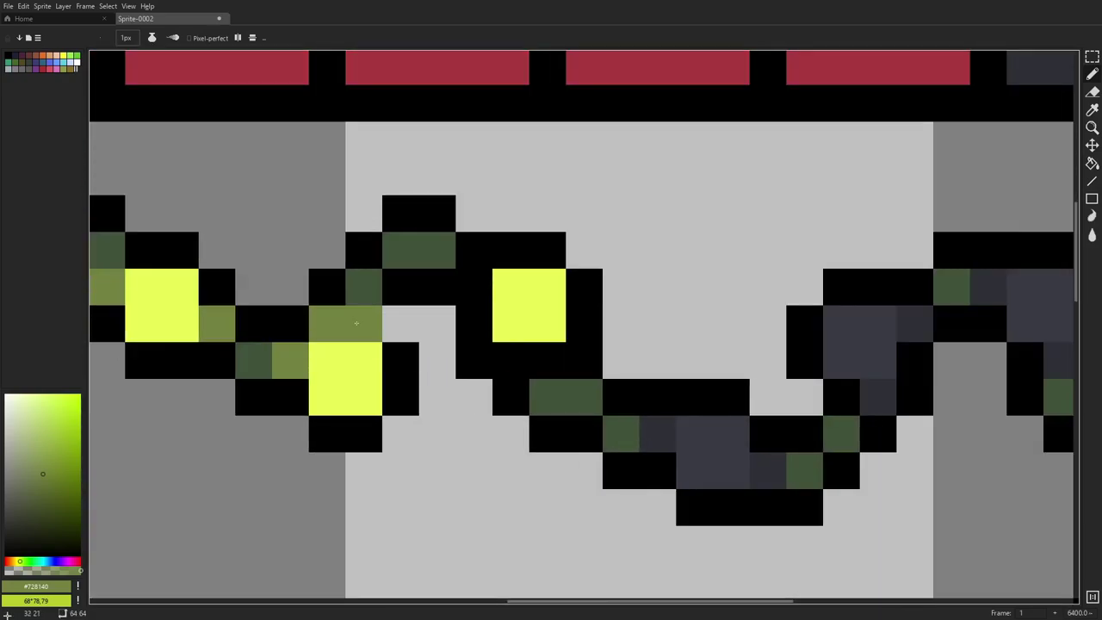
scroll(366, 324, "down", 4)
scroll(431, 325, "up", 3)
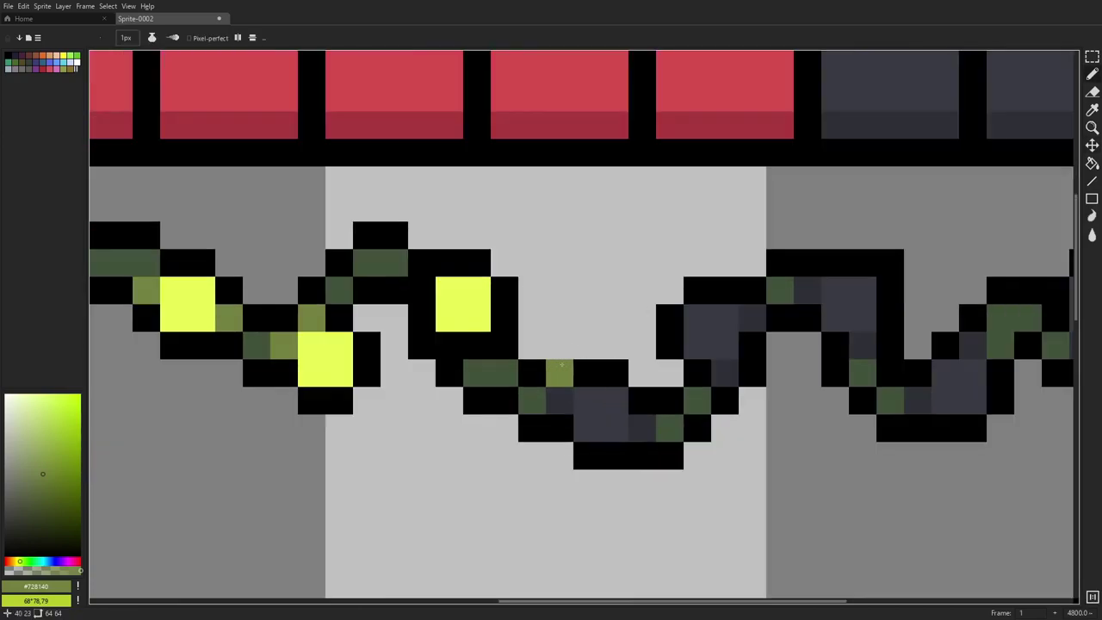
left_click(422, 289)
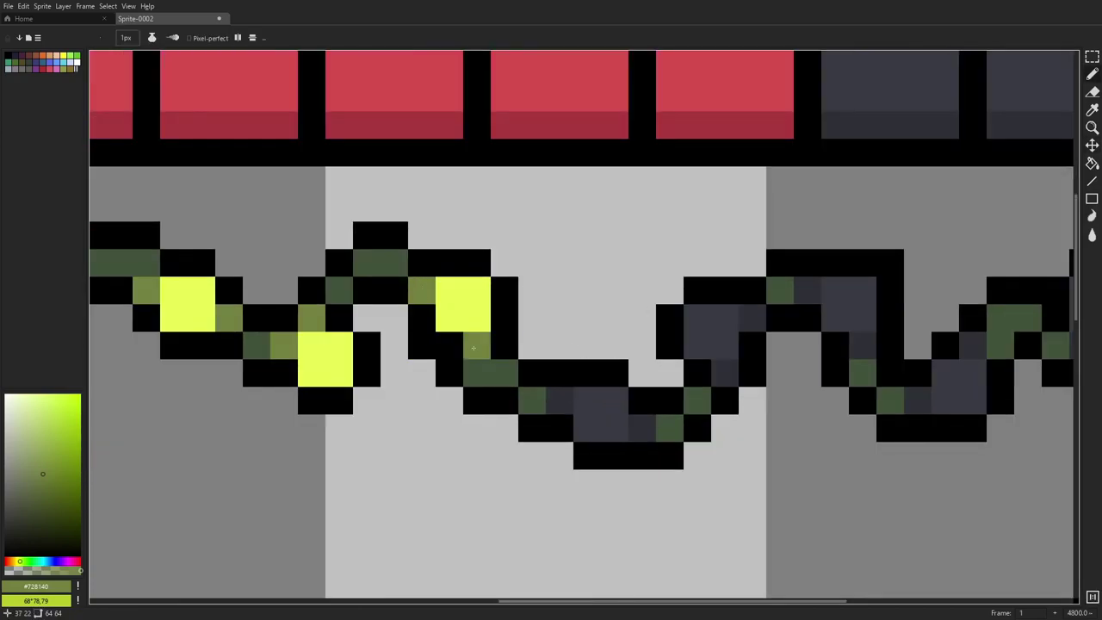
- Try an olive pixel and a dark green #41533a pixel under the last lit bulb
key("i")
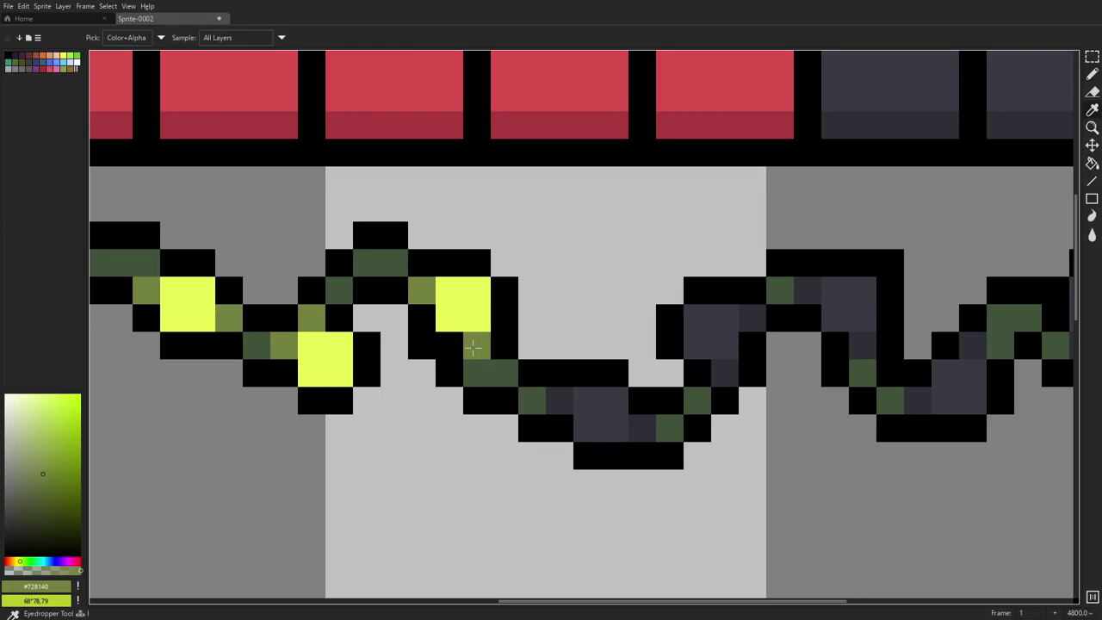
left_click(418, 299, "alt")
left_click(449, 345)
left_click(480, 369, "alt")
left_click(479, 347)
scroll(581, 361, "down", 2)
scroll(583, 362, "down", 4)
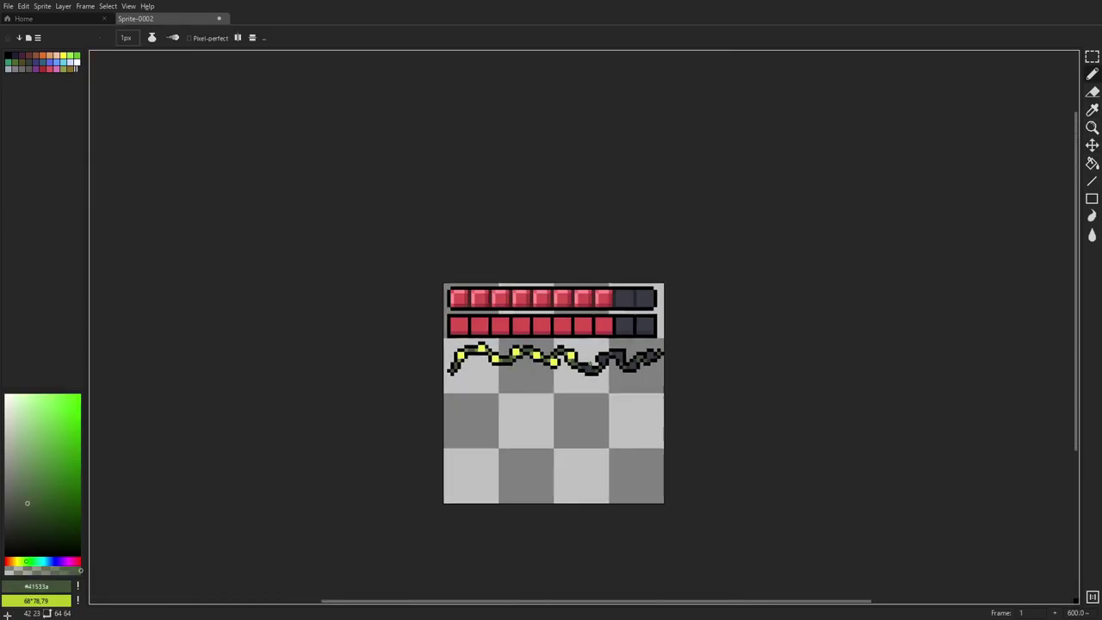
scroll(585, 362, "up", 5)
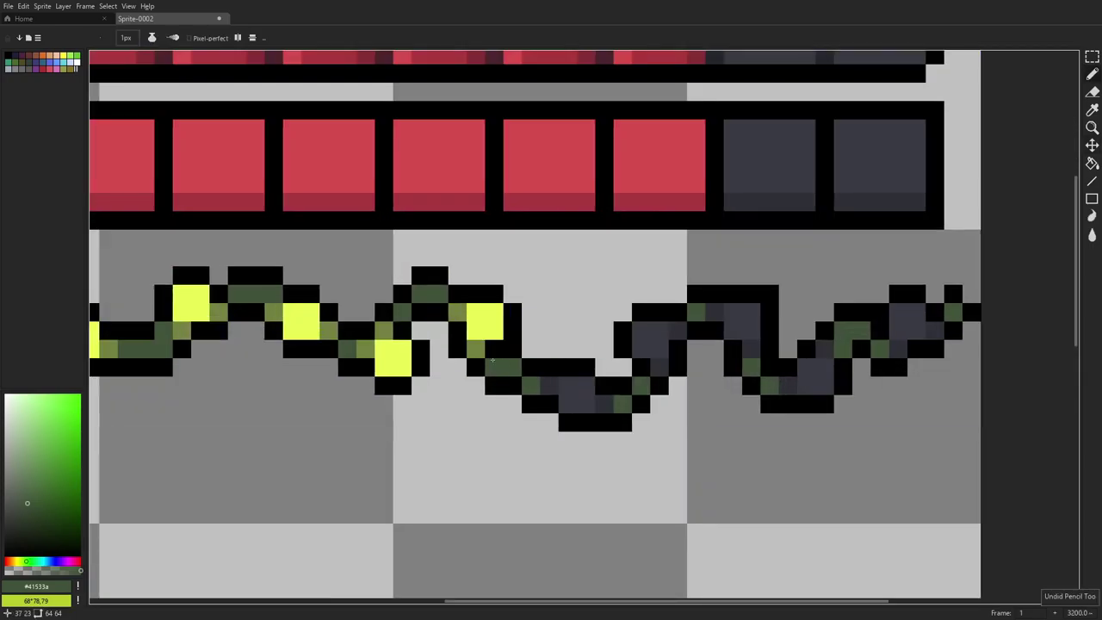
- Pick olive #728140 from the vine and paint the pixels left of and below the last lit bulb
left_click(384, 331, "alt")
left_click(457, 313)
left_click(492, 348)
scroll(508, 353, "down", 5)
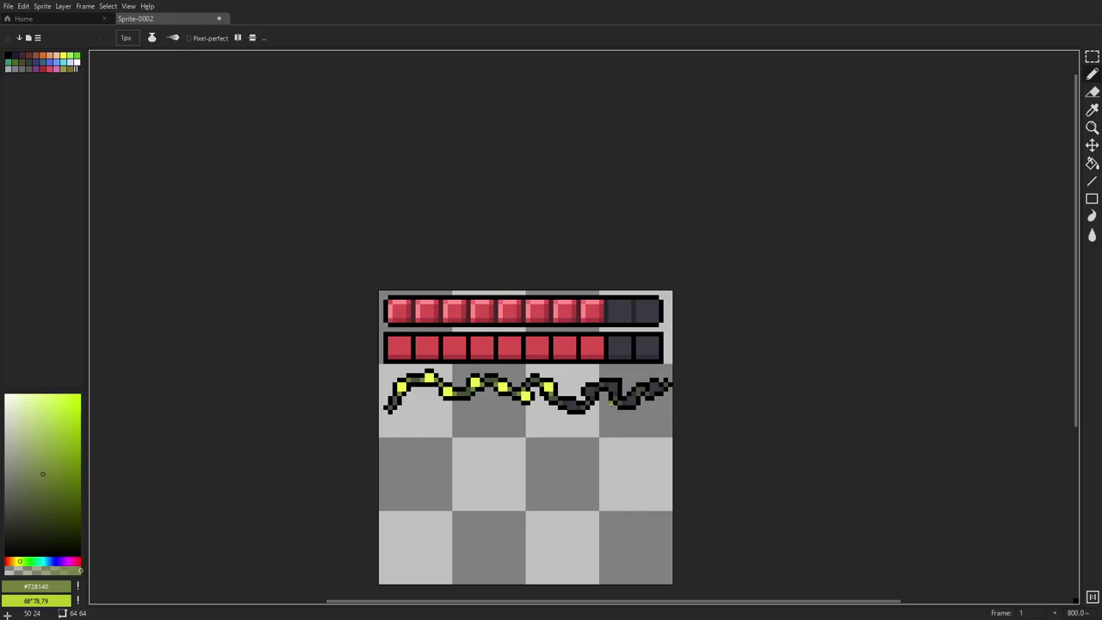
scroll(525, 391, "up", 4)
left_click(533, 396)
scroll(522, 397, "up", 2)
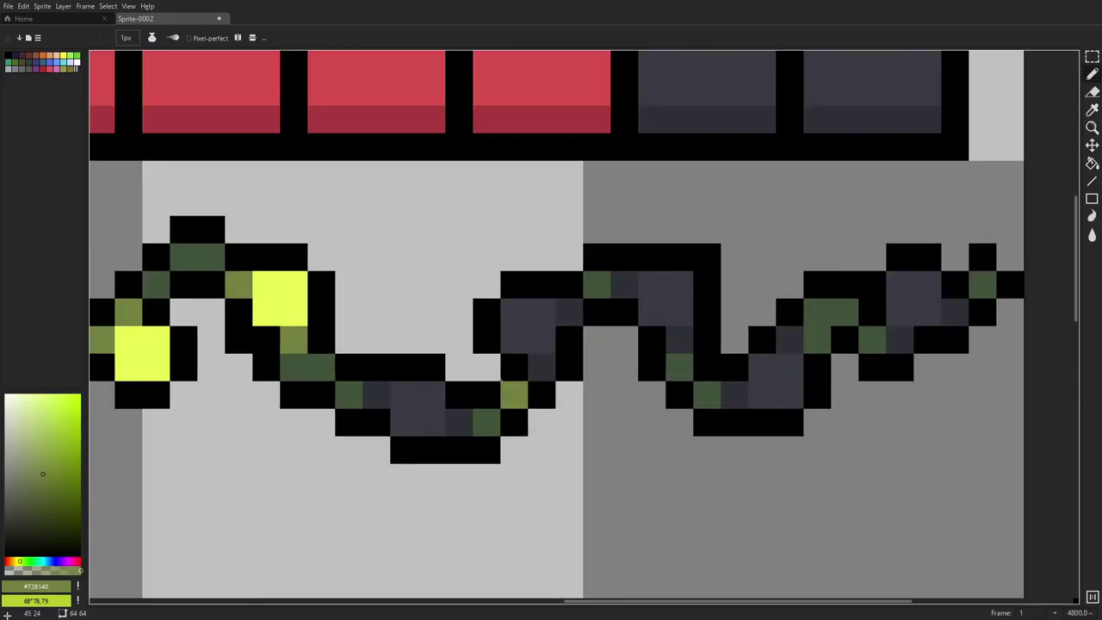
scroll(517, 392, "down", 8)
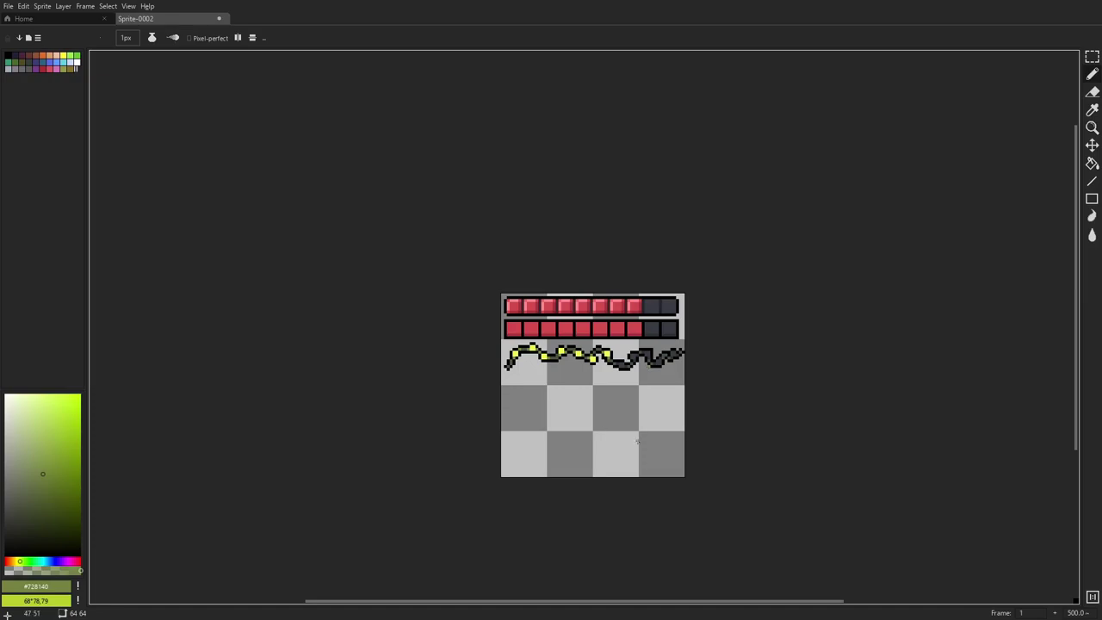
- Erase the upper-right corner pixel of the black outline where the vine's unlit section bends down
scroll(637, 442, "up", 7)
key("e")
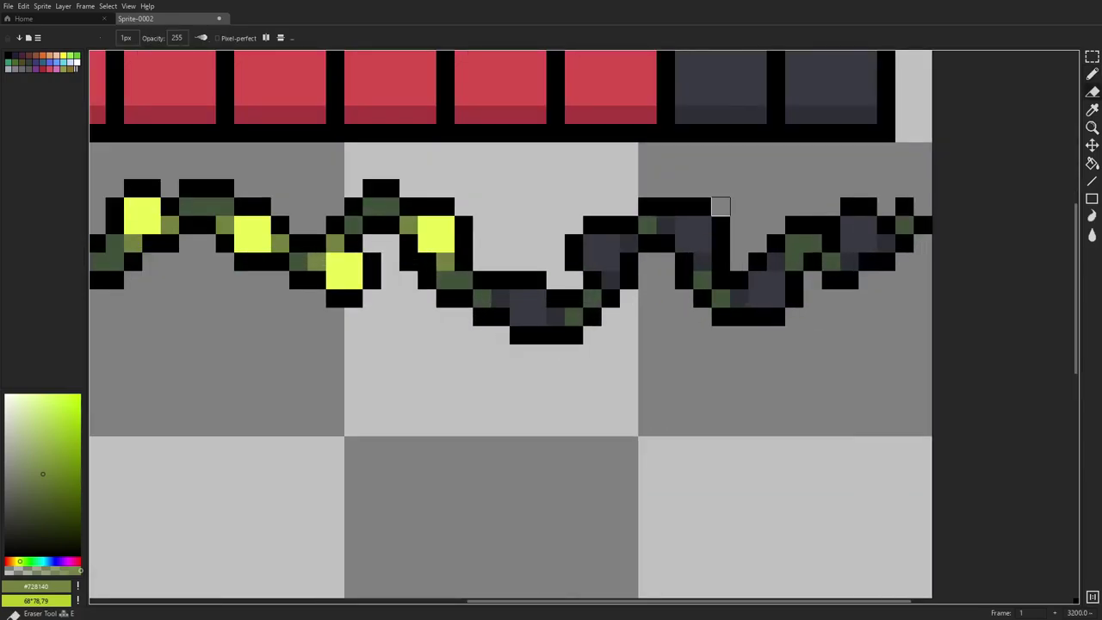
scroll(721, 207, "down", 6)
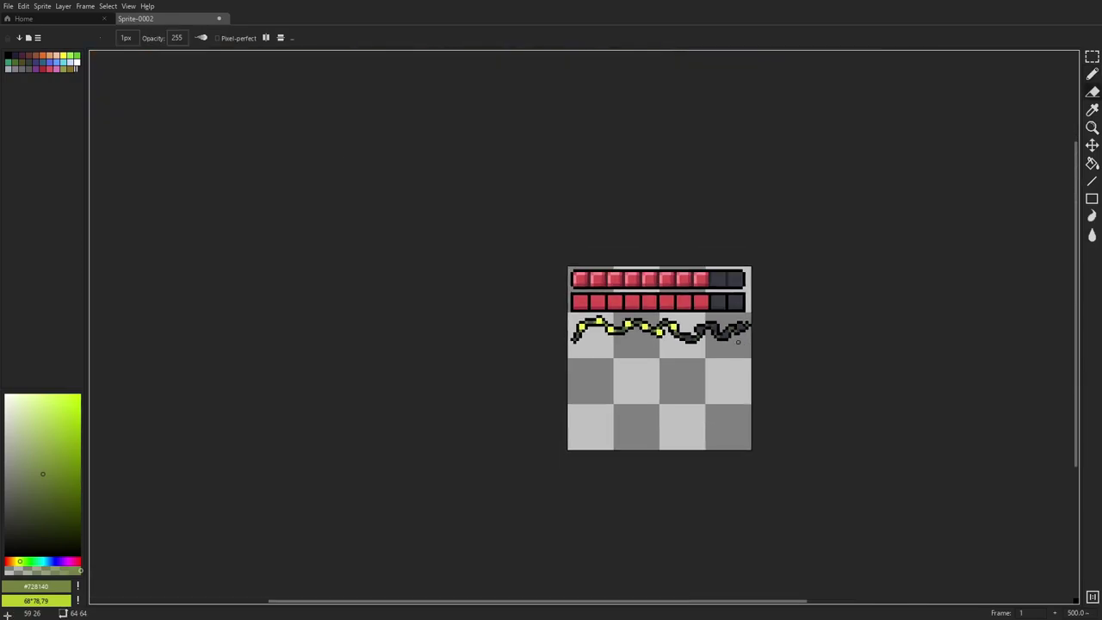
scroll(661, 326, "up", 5)
scroll(628, 346, "up", 1)
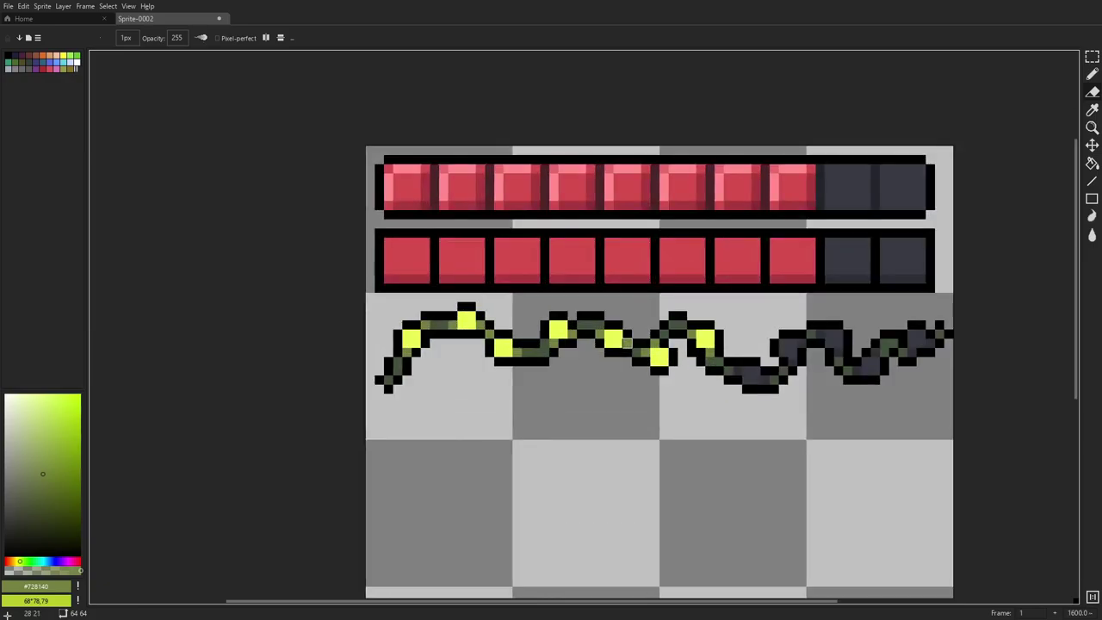
scroll(737, 333, "up", 1)
- Choose pure white and paint a highlight on the upper-left pixel of each lit yellow bulb
key("i")
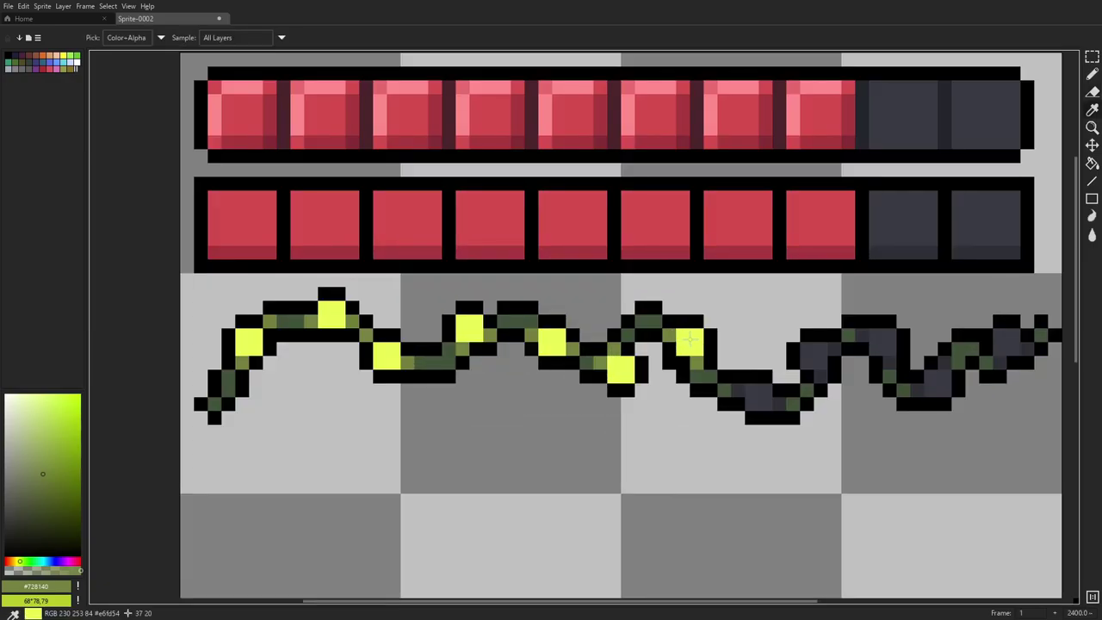
left_click(621, 368)
left_click(21, 393)
key("b")
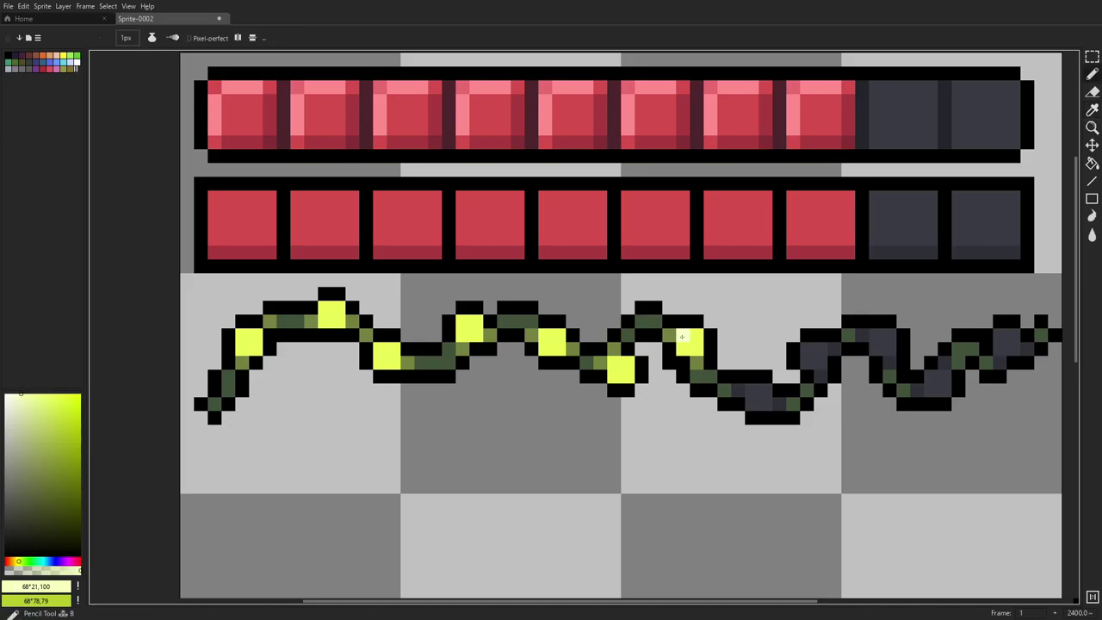
left_click(5, 393)
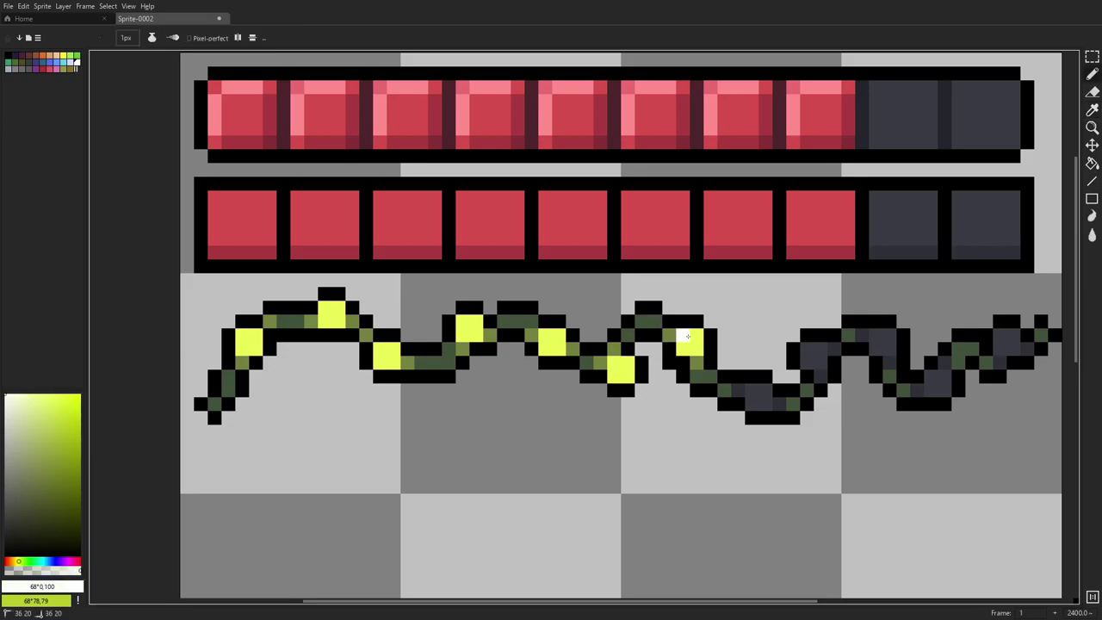
left_click(546, 336)
left_click(379, 348)
scroll(245, 334, "down", 7)
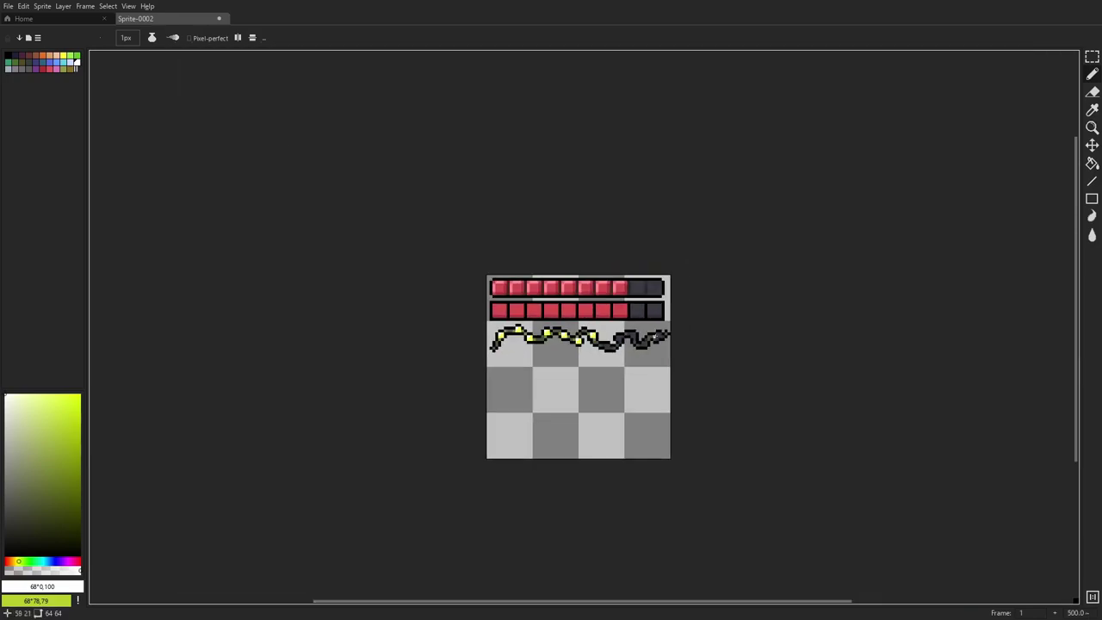
scroll(552, 358, "up", 4)
scroll(552, 348, "up", 4)
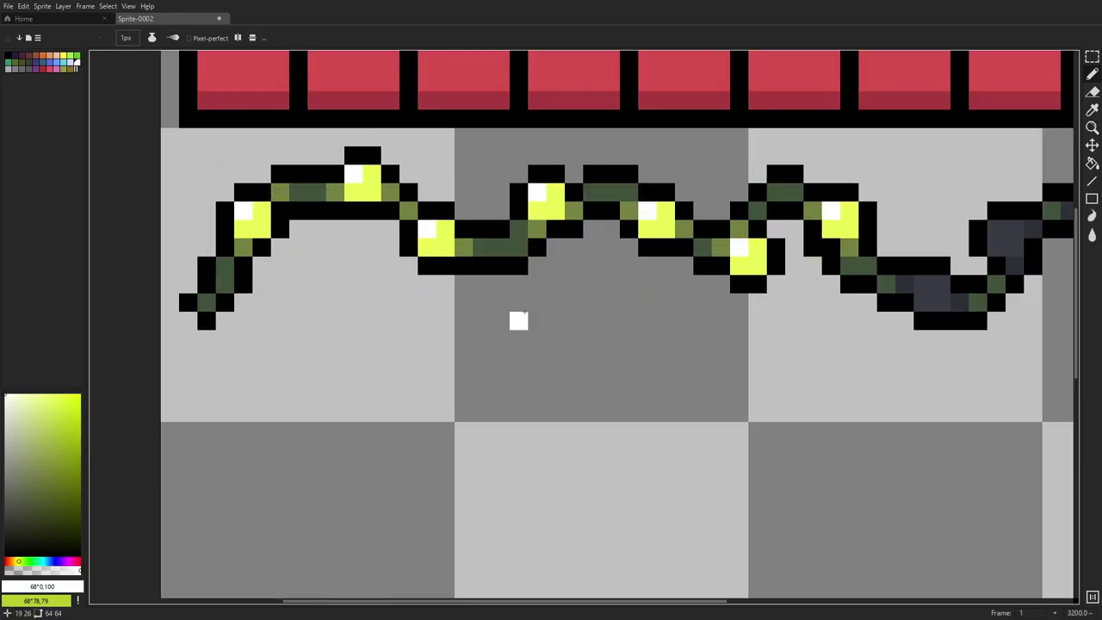
scroll(715, 335, "down", 4)
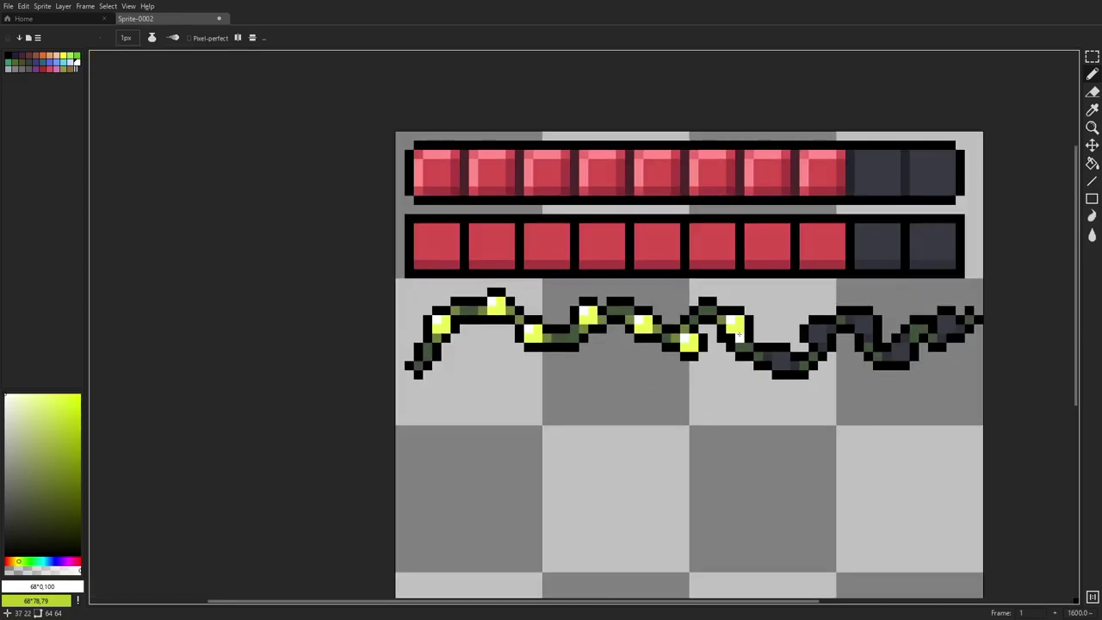
- Erase the thin green tip and its outline pixels at the vine's right end
left_click_drag(810, 320, 688, 327)
scroll(857, 312, "down", 5)
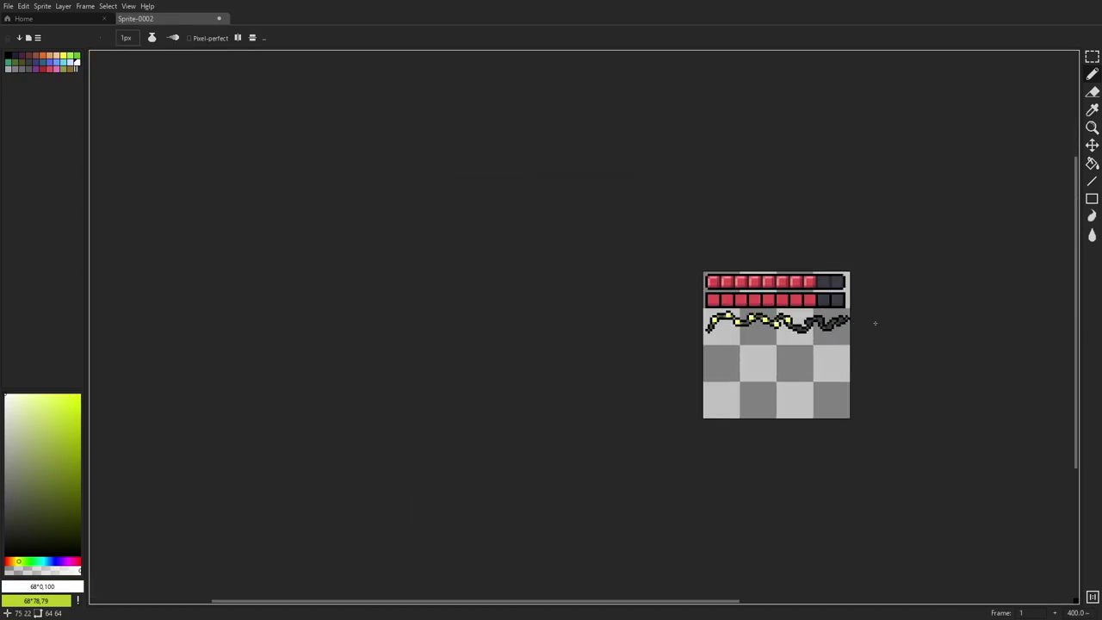
scroll(871, 318, "up", 4)
scroll(866, 314, "up", 3)
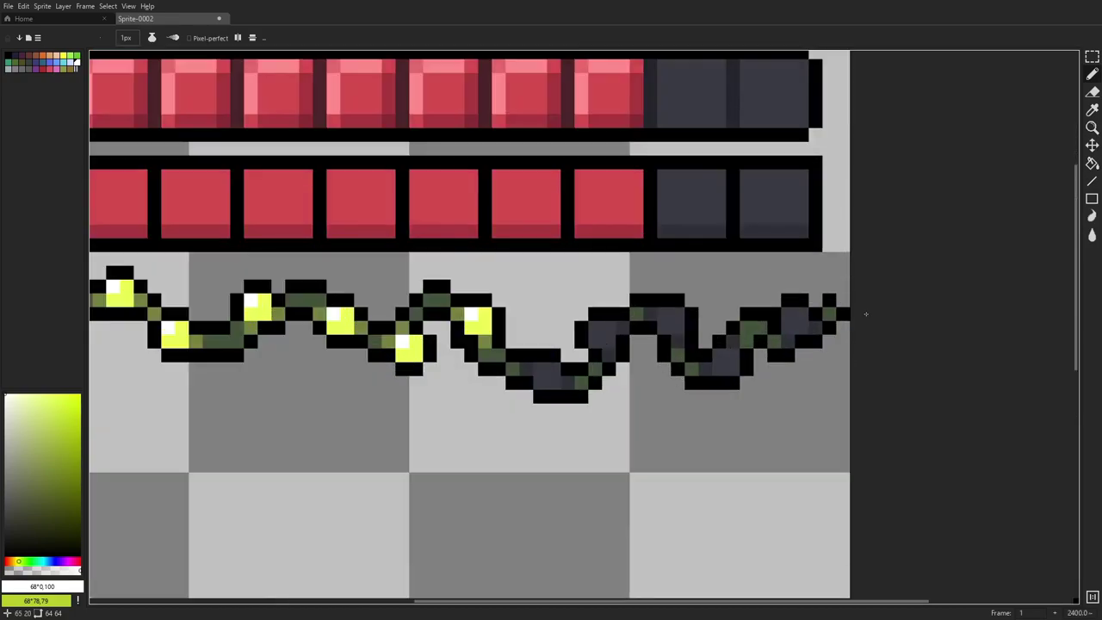
left_click(830, 301)
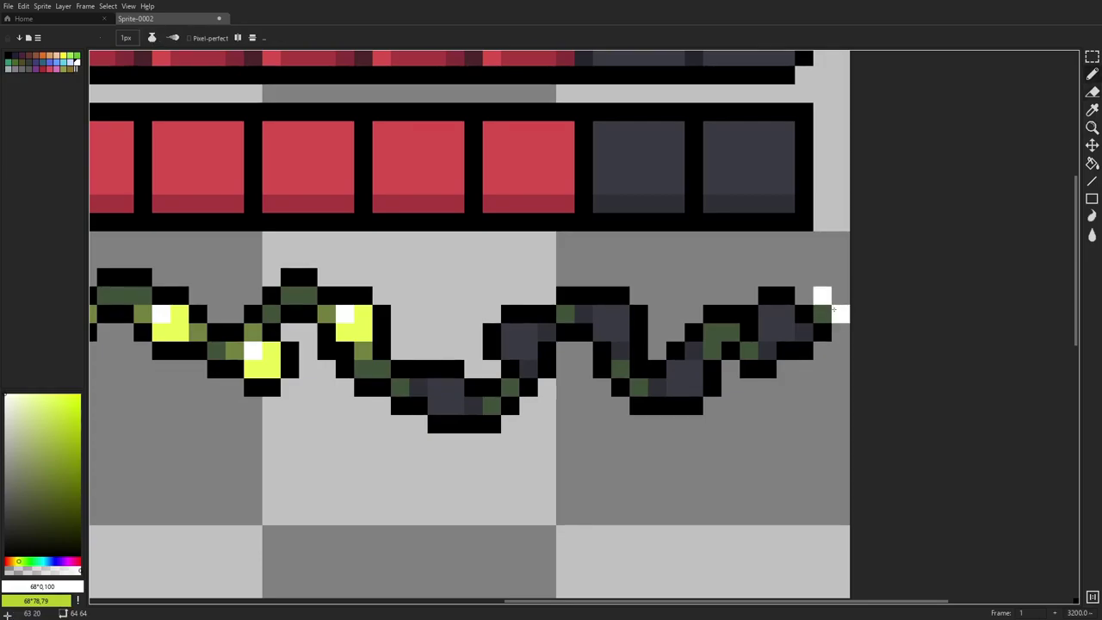
key("e")
left_click(824, 298)
left_click(824, 315)
left_click(822, 334)
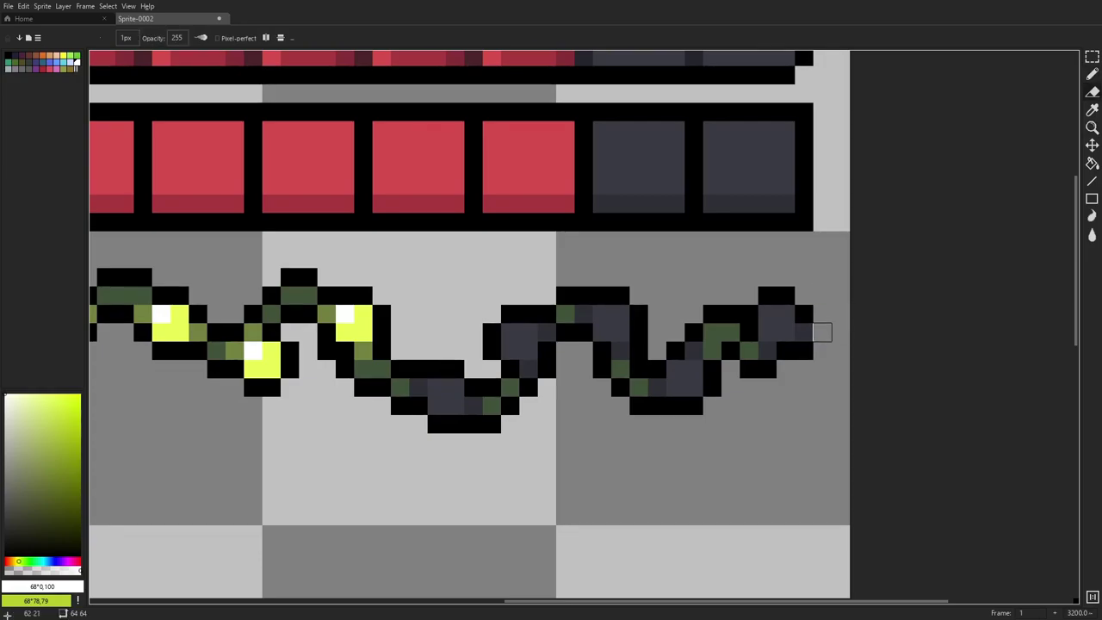
- Pick the black outline color and close the vine's right end beside the last unlit bulb
key("i")
left_click(804, 314)
key("b")
left_click(804, 332)
scroll(848, 338, "down", 5)
scroll(835, 338, "up", 1)
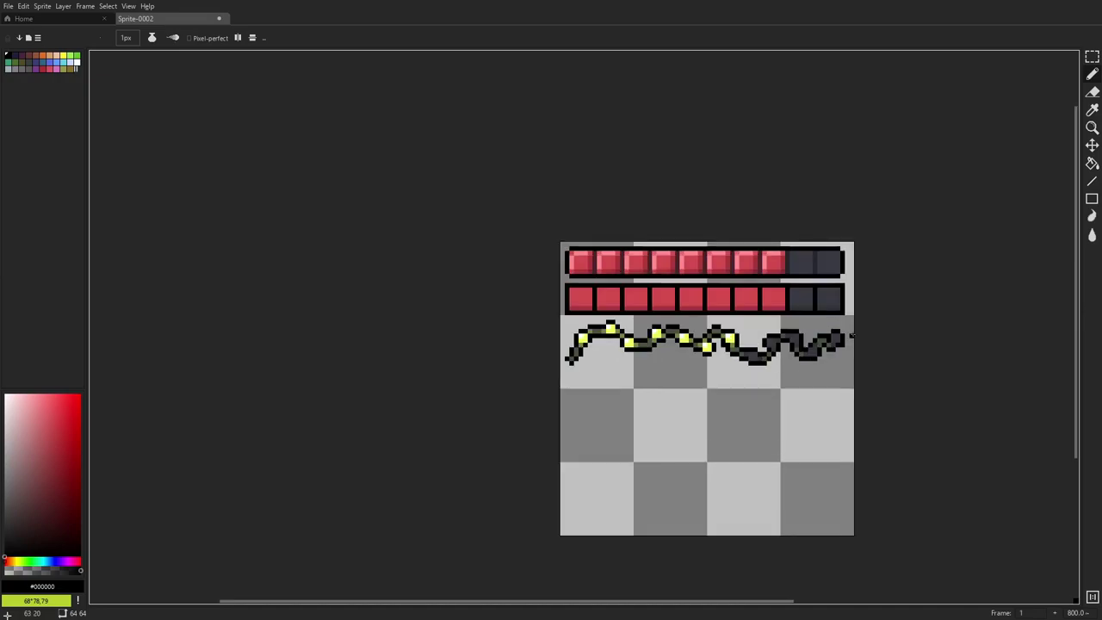
scroll(853, 336, "up", 5)
scroll(862, 339, "down", 7)
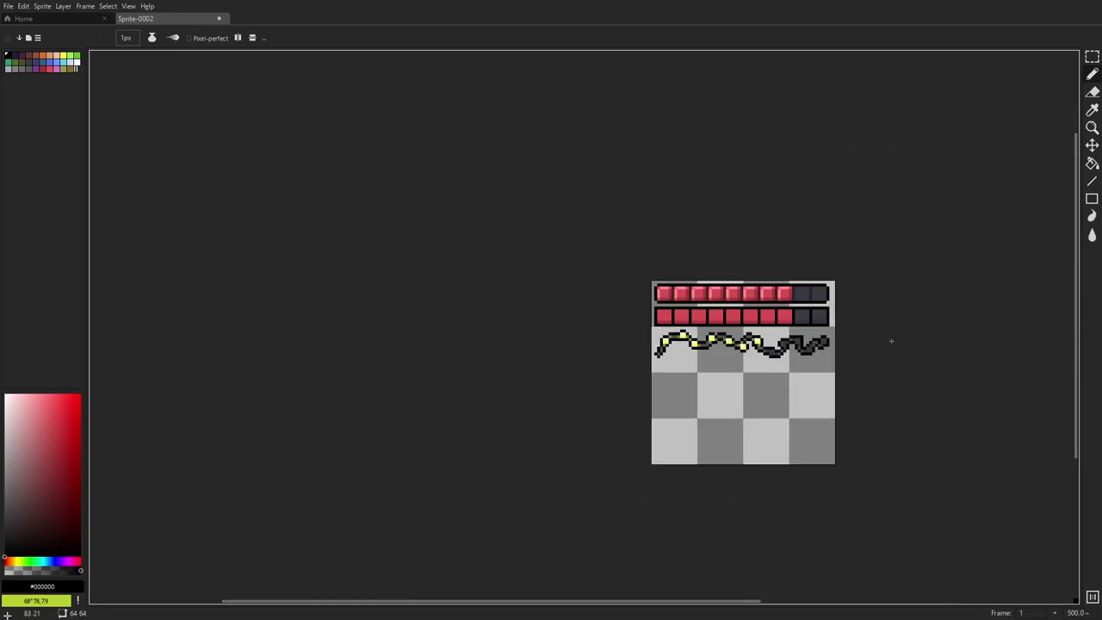
scroll(864, 337, "down", 1)
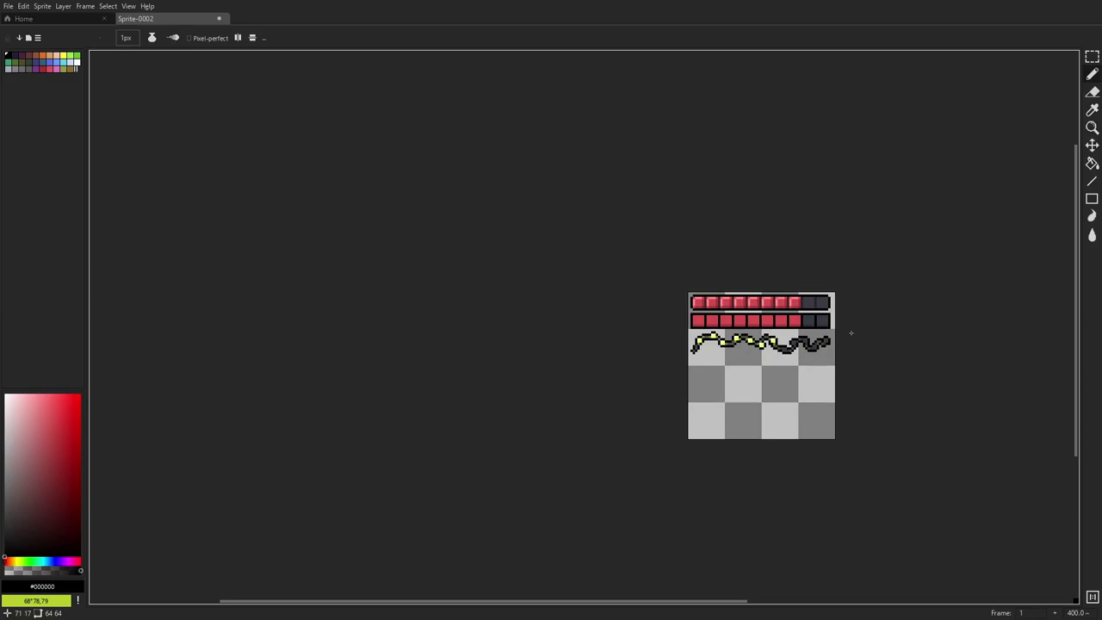
scroll(851, 333, "up", 5)
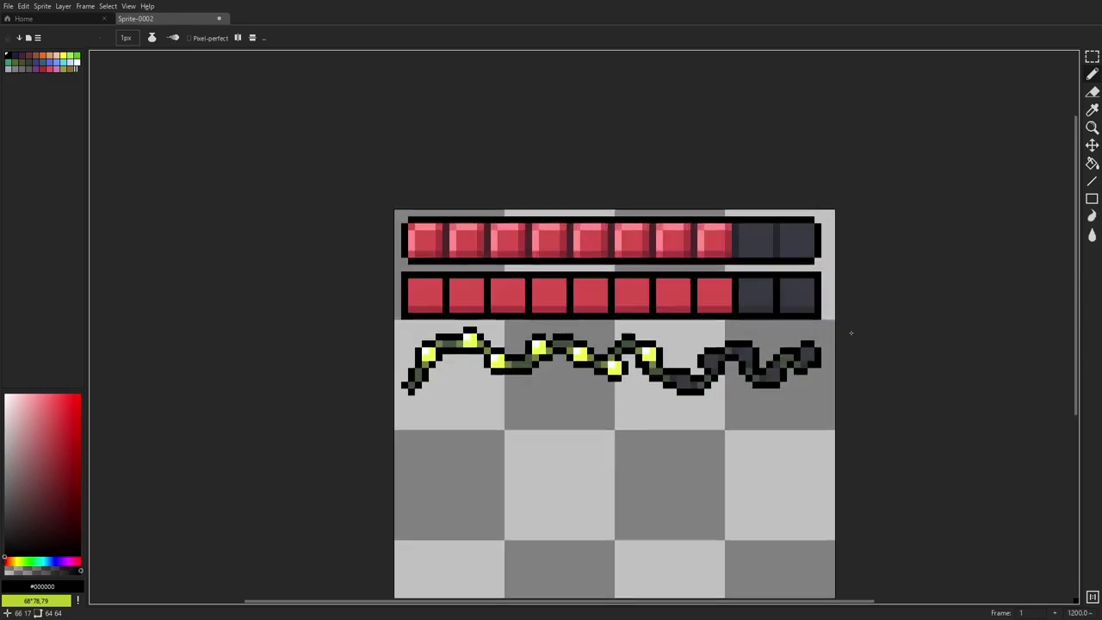
- Erase the diagonal tip at the vine's left end and close the shortened end with black #000000
left_click_drag(813, 273, 809, 289)
scroll(409, 324, "up", 4)
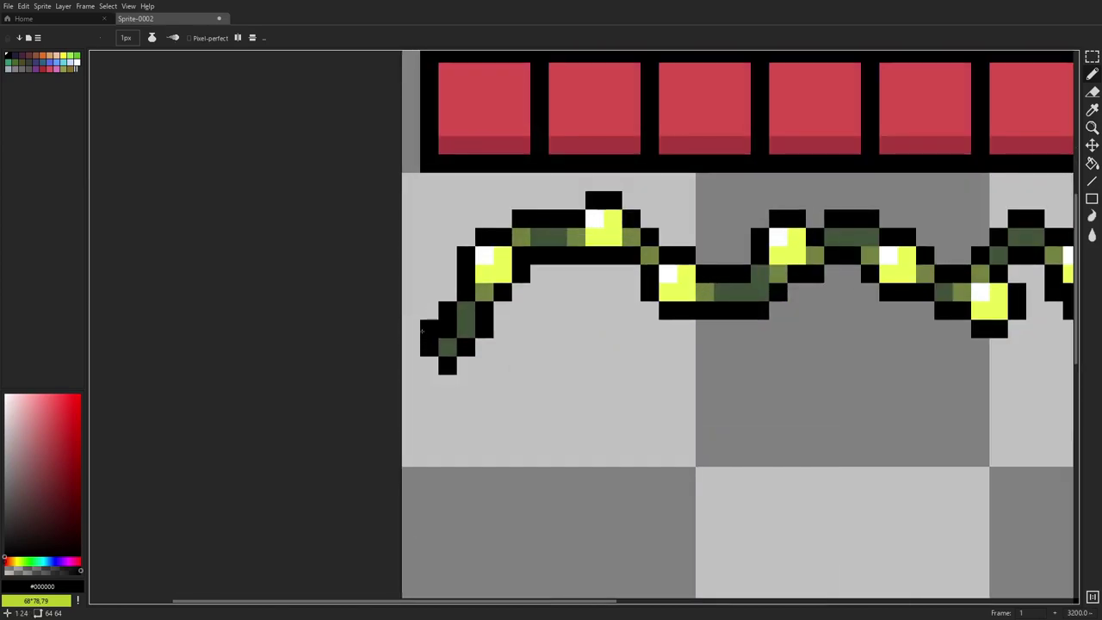
key("e")
left_click(465, 346)
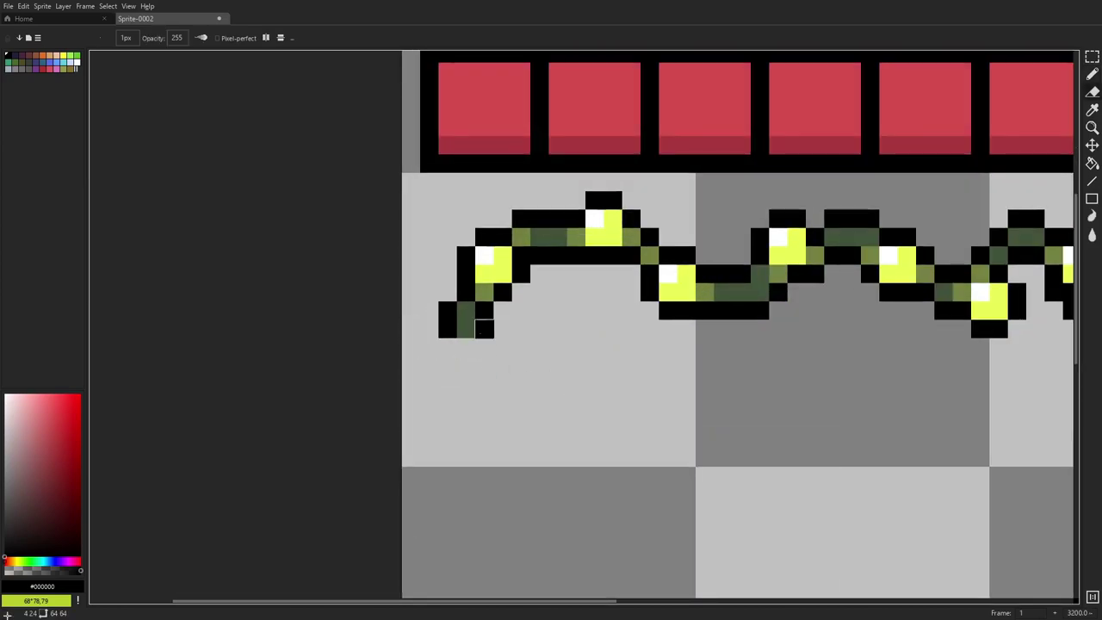
left_click(465, 328)
key("i")
key("b")
left_click(466, 329)
scroll(616, 337, "down", 6)
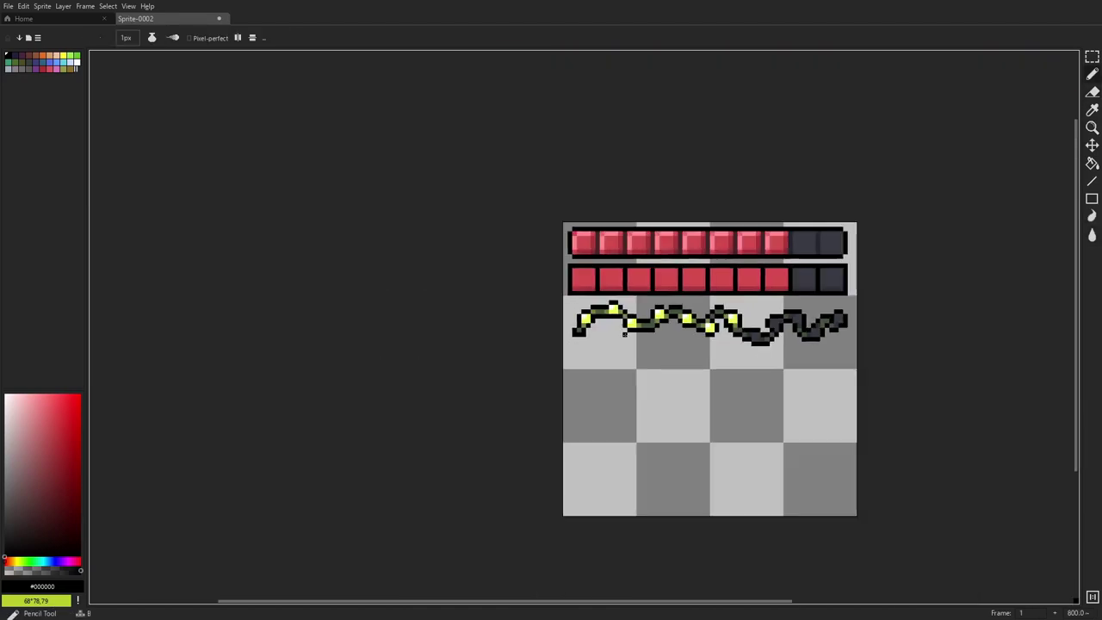
- Duplicate the topmost highlighted red bar, place the copy just below the vine, and deselect it
scroll(756, 330, "up", 4)
scroll(756, 243, "down", 1)
left_click_drag(756, 331, 731, 263)
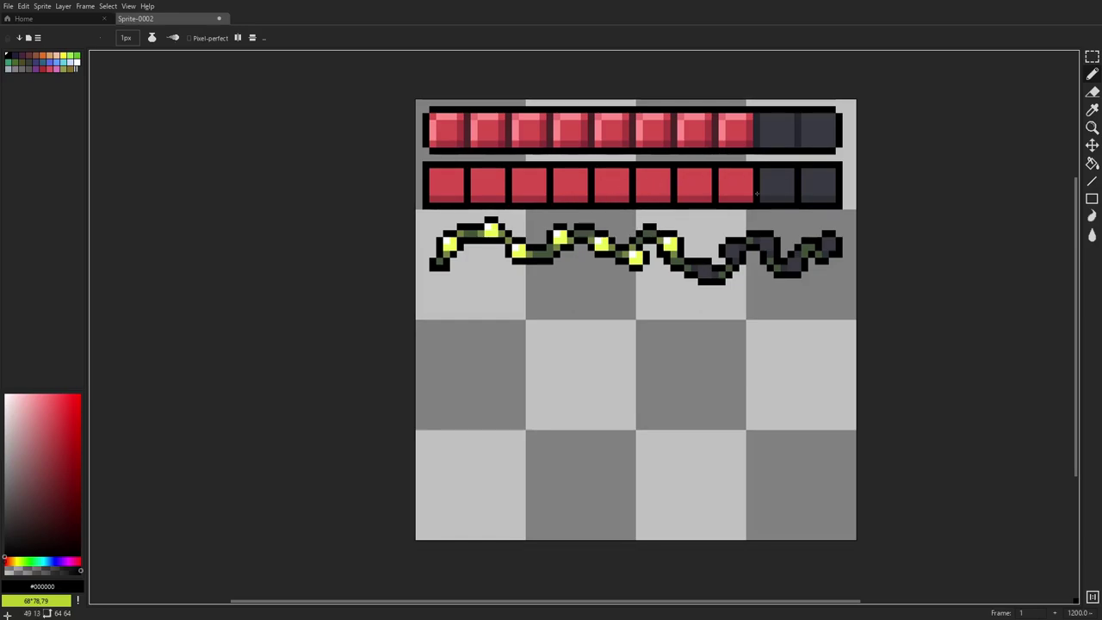
key("r")
mouse_move(852, 211)
left_mouse_down()
mouse_move(800, 193)
mouse_move(413, 159)
left_mouse_up()
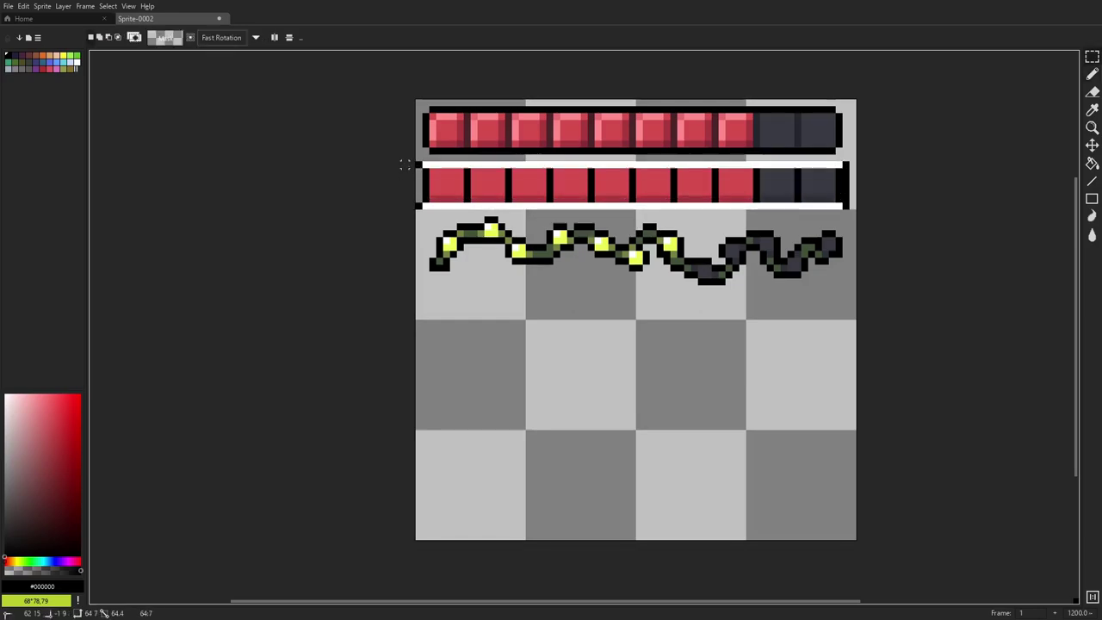
left_click_drag(420, 101, 845, 157)
key("ctrl+c")
key("ctrl+v")
left_click_drag(633, 138, 632, 322)
key("Up")
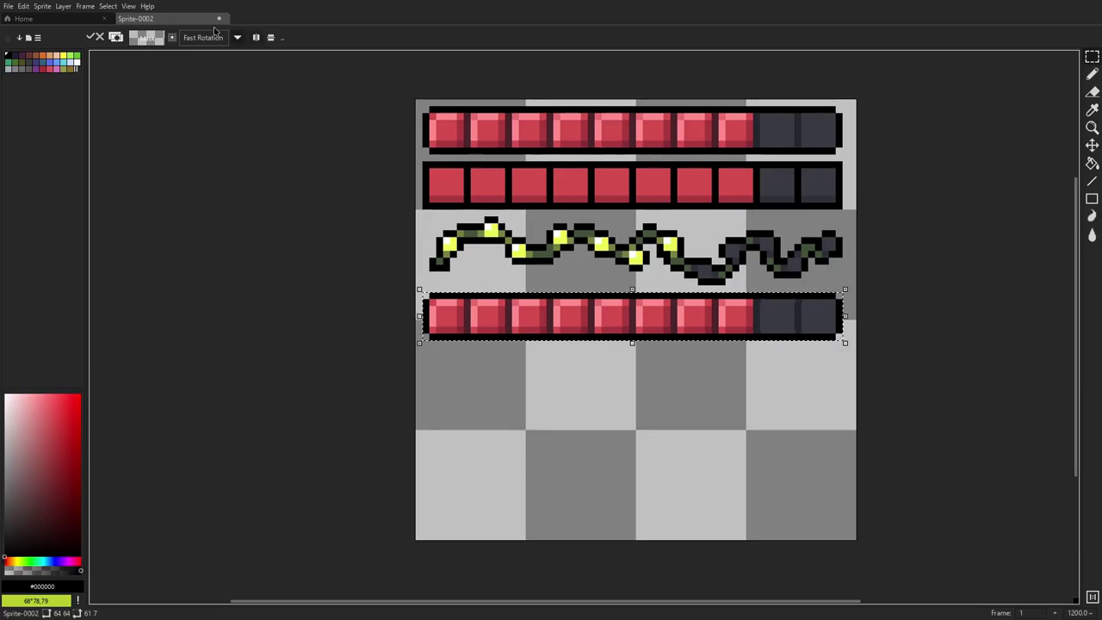
left_click(108, 6)
left_click(112, 36)
scroll(516, 332, "up", 2)
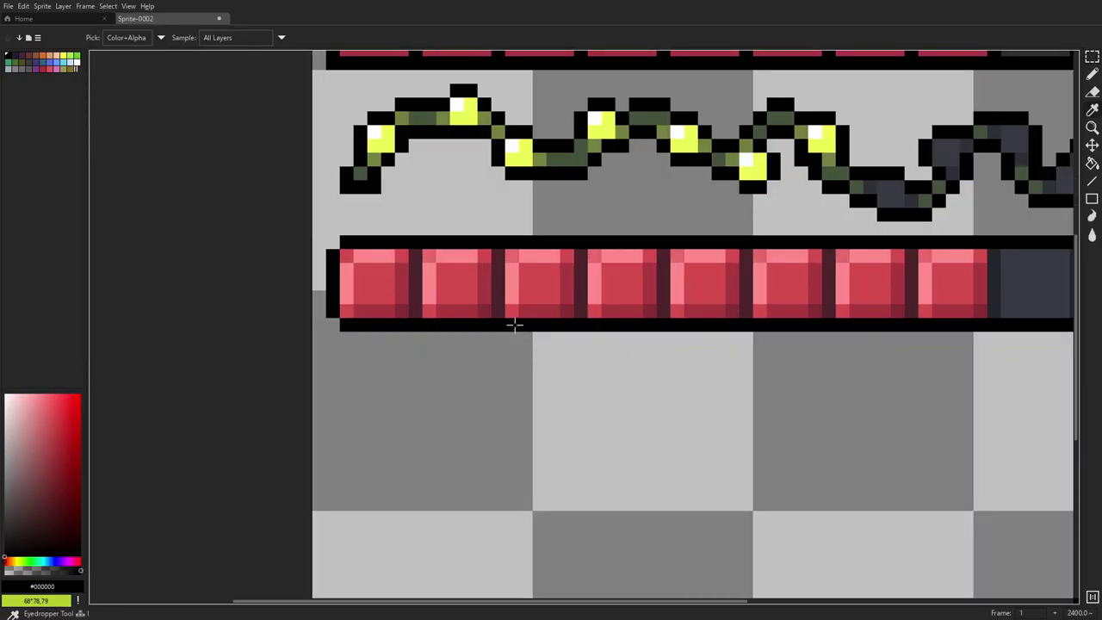
- Draw a black outline of three joined cells hanging below the left part of the copied red bar
key("p")
key("Escape")
key("b")
mouse_move(415, 338)
left_mouse_down()
mouse_move(419, 379)
mouse_move(512, 371)
mouse_move(485, 380)
mouse_move(467, 381)
mouse_move(497, 378)
mouse_move(497, 336)
mouse_move(591, 373)
mouse_move(580, 378)
mouse_move(584, 332)
left_mouse_up()
left_click(581, 336, "shift")
left_click(581, 379, "shift")
left_click(663, 379, "shift")
left_click(747, 380, "shift")
left_click(747, 338, "shift")
scroll(784, 363, "down", 2)
left_click_drag(785, 363, 667, 361)
scroll(666, 360, "up", 1)
key("ctrl+z")
key("ctrl+z")
scroll(535, 367, "up", 1)
scroll(529, 368, "down", 3)
scroll(499, 368, "up", 4)
- Erase the two lower corner pixels of the three-cell outline, move its lower part up one pixel, and deselect it
key("e")
left_click(431, 375)
left_click(762, 375)
key("m")
left_click_drag(818, 394, 377, 357)
left_click_drag(469, 372, 470, 355)
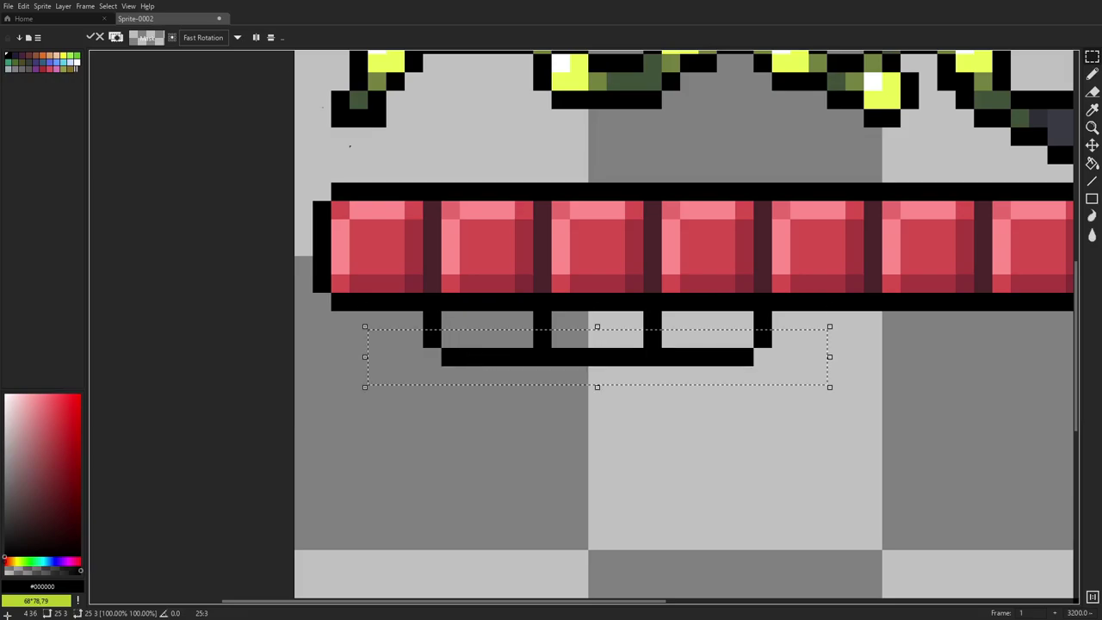
left_click(108, 7)
left_click(117, 34)
- Thin the copied red bar by moving its upper part down three pixels, deselect, and erase its two upper corner pixels
scroll(564, 312, "down", 5)
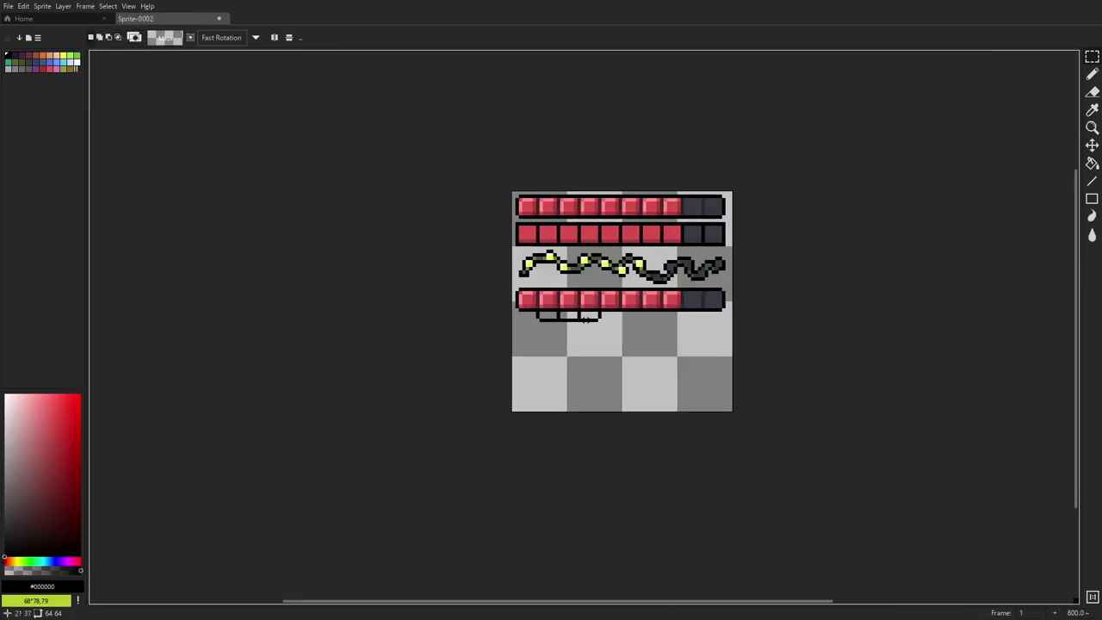
scroll(586, 319, "up", 5)
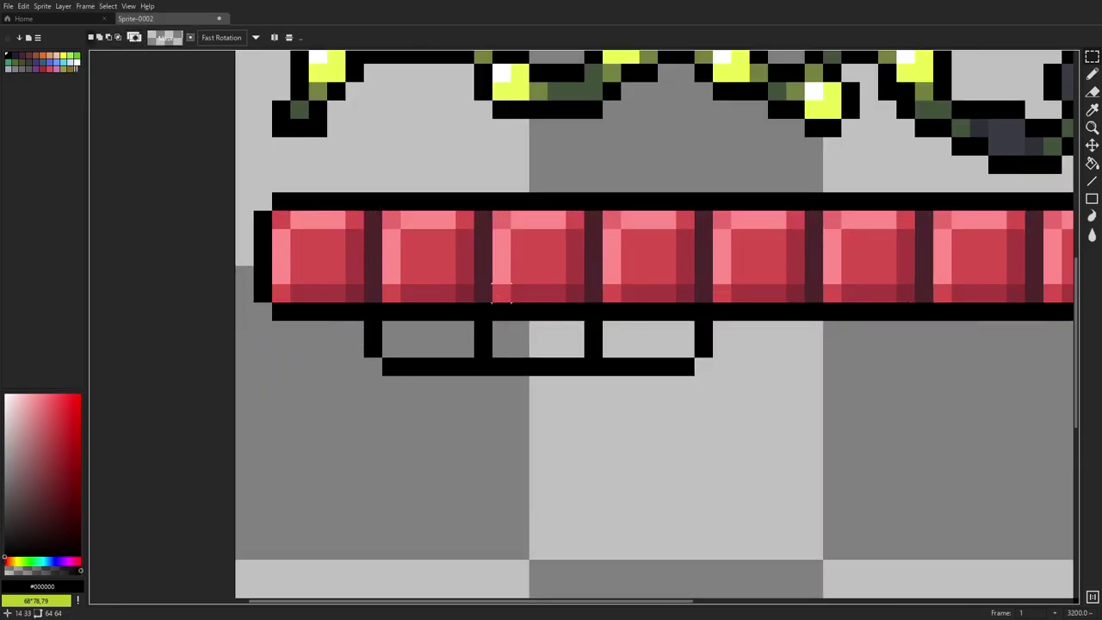
scroll(500, 291, "down", 4)
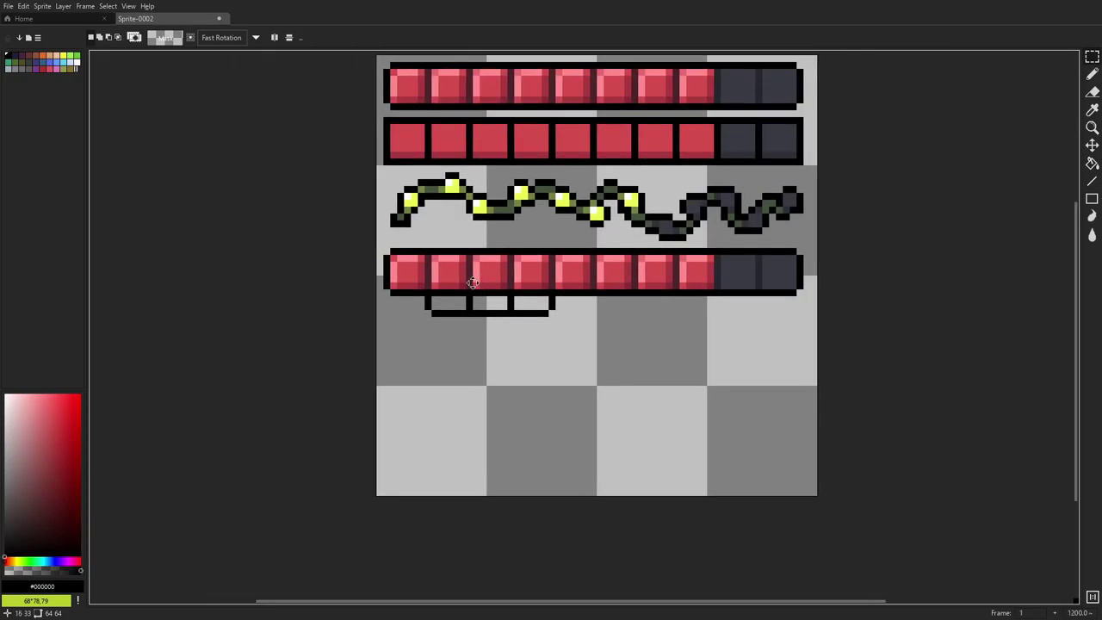
scroll(449, 281, "up", 3)
left_click_drag(116, 230, 957, 271)
left_click_drag(898, 272, 907, 319)
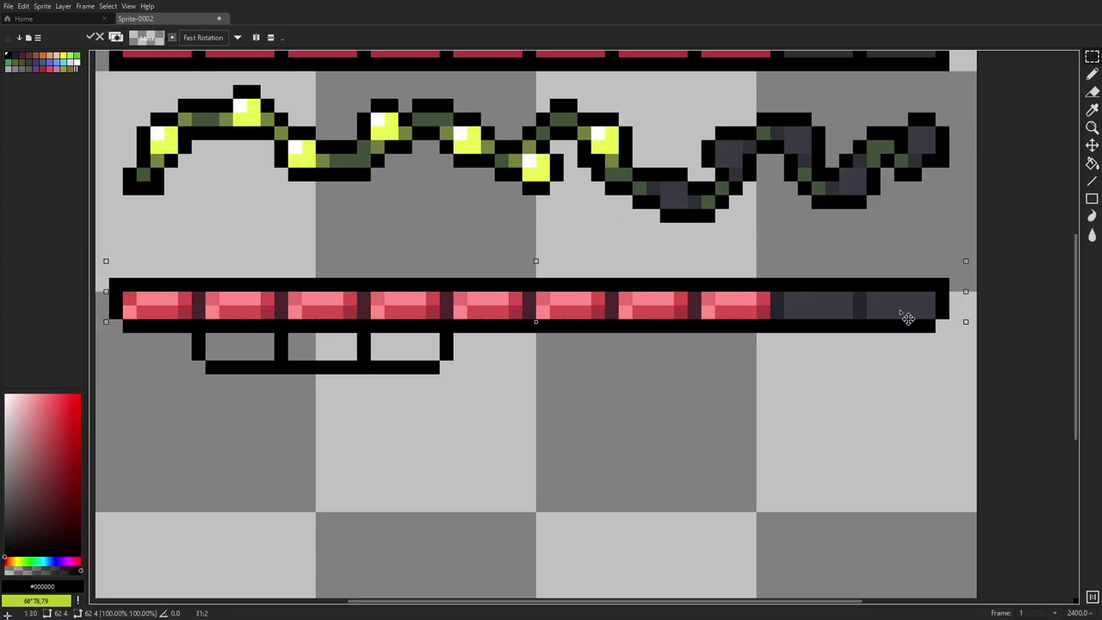
left_click(108, 7)
left_click(124, 35)
key("e")
left_click(116, 284)
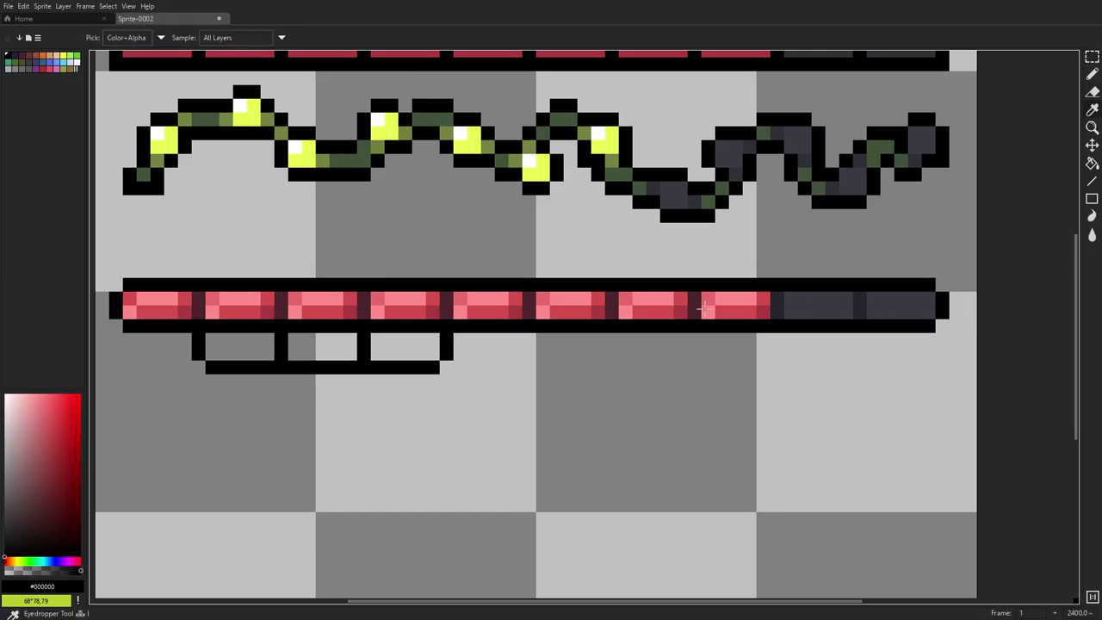
- Sample the base red and paint over the highlights and shadows so the thin bar's eight red segments are flat
left_click(656, 311, "alt")
mouse_move(723, 298)
left_mouse_down()
mouse_move(757, 301)
mouse_move(701, 301)
mouse_move(762, 313)
mouse_move(708, 299)
left_mouse_up()
key("ctrl+z")
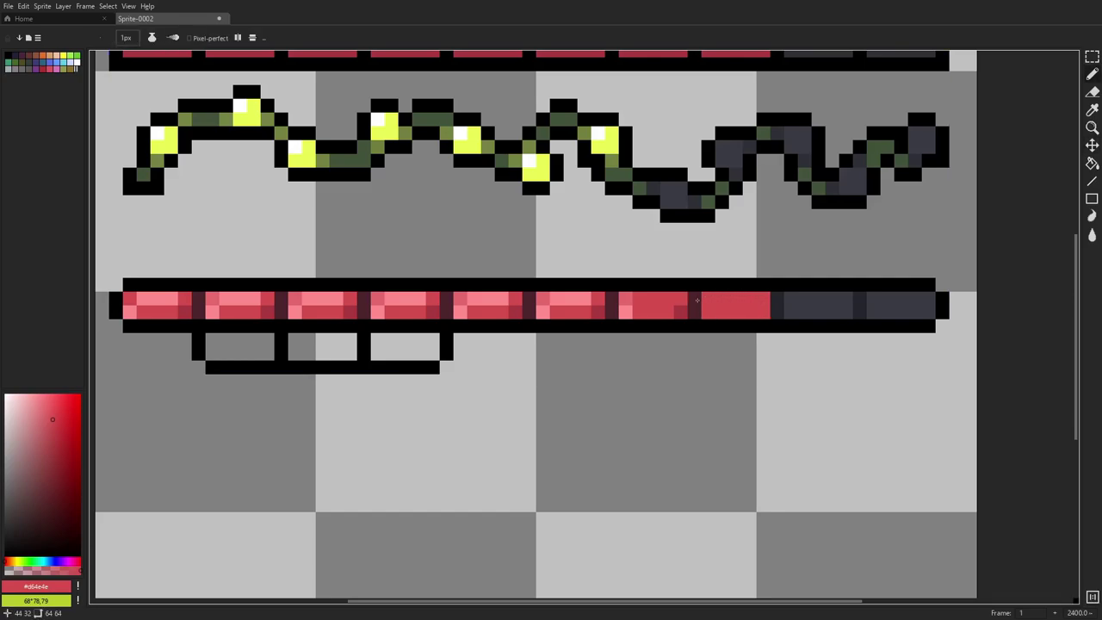
mouse_move(594, 308)
left_mouse_down()
mouse_move(541, 308)
mouse_move(470, 301)
mouse_move(472, 312)
mouse_move(499, 299)
left_mouse_up()
mouse_move(411, 312)
left_mouse_down()
mouse_move(299, 300)
mouse_move(324, 311)
mouse_move(342, 302)
mouse_move(165, 301)
mouse_move(138, 305)
mouse_move(181, 308)
mouse_move(130, 313)
left_mouse_up()
scroll(407, 304, "down", 6)
scroll(405, 303, "up", 3)
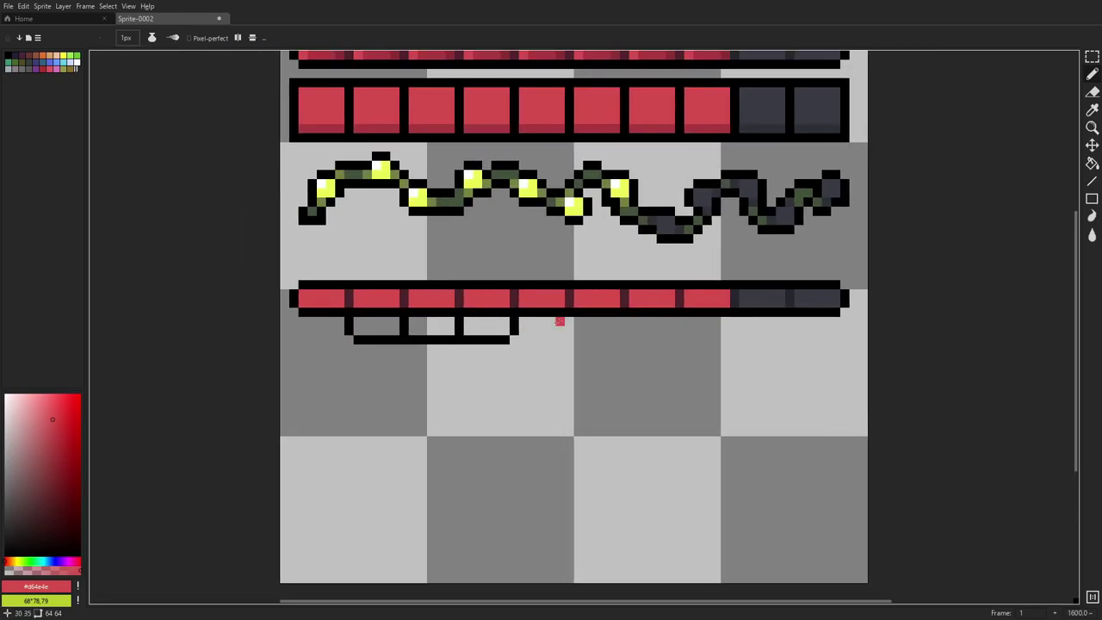
- Try aligning the three-cell outline with the left end of the thin red bar
key("m")
left_click_drag(542, 358, 317, 312)
left_click_drag(372, 338, 316, 338)
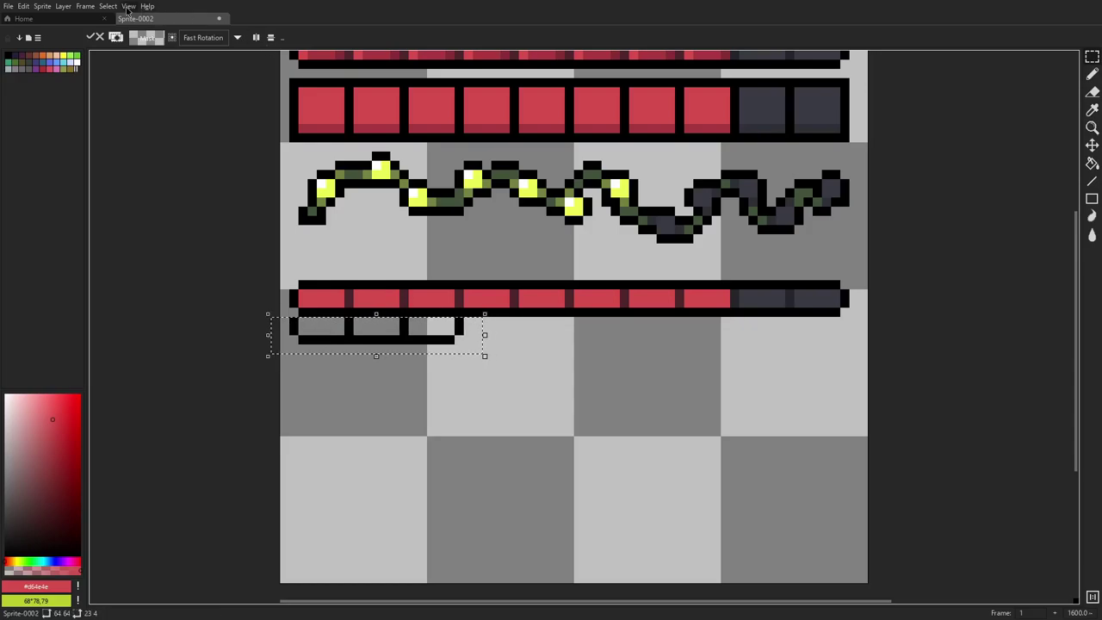
left_click_drag(392, 337, 447, 339)
left_click(91, 6)
mouse_move(107, 7)
left_click(118, 31)
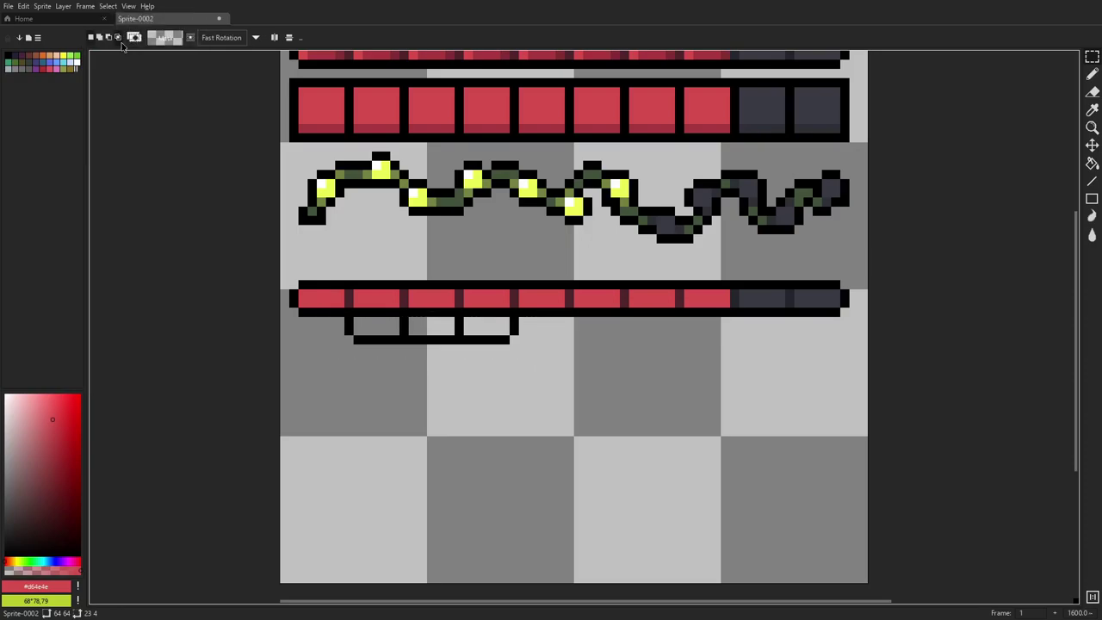
- Move the three-cell outline left so it starts two pixels in from the red segments' left edge, and deselect it
scroll(485, 306, "down", 5)
scroll(527, 331, "up", 8)
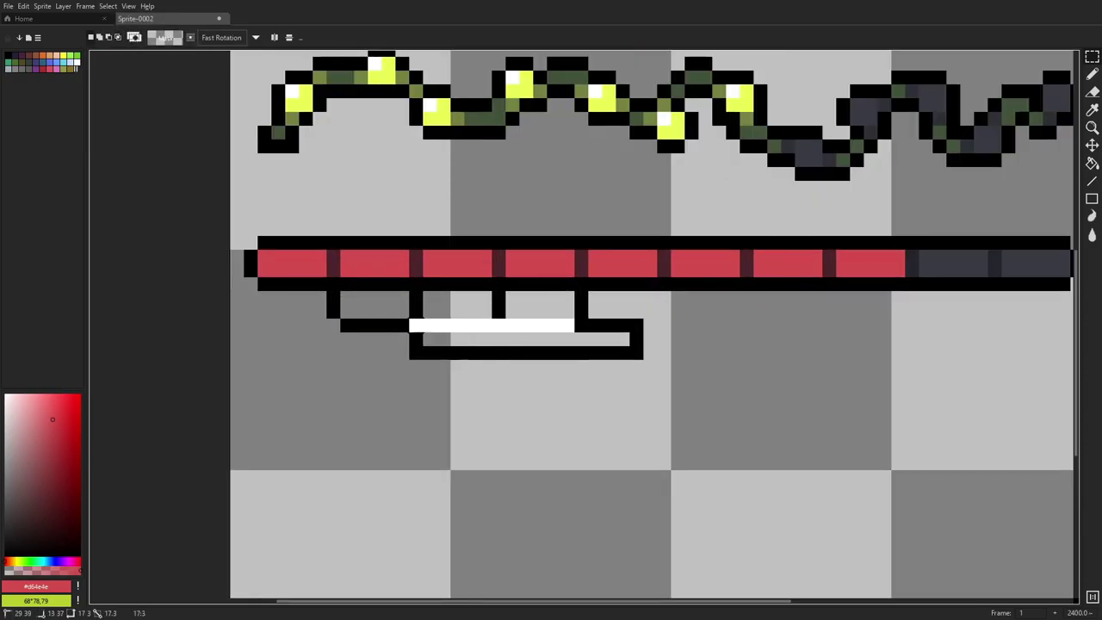
left_click_drag(416, 326, 385, 318)
left_click(108, 6)
left_click(123, 35)
scroll(598, 317, "down", 6)
scroll(598, 318, "up", 4)
scroll(597, 318, "up", 3)
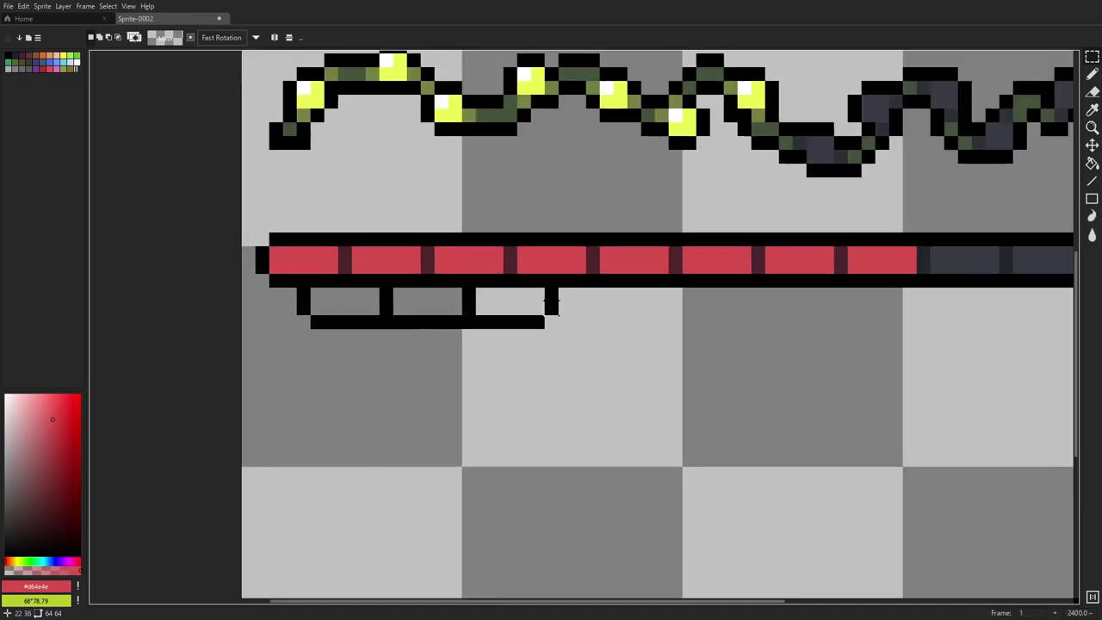
- Copy the outline's last empty cell and paste it repeatedly to extend the lower bar to nine cells, then deselect
left_click_drag(565, 321, 476, 290)
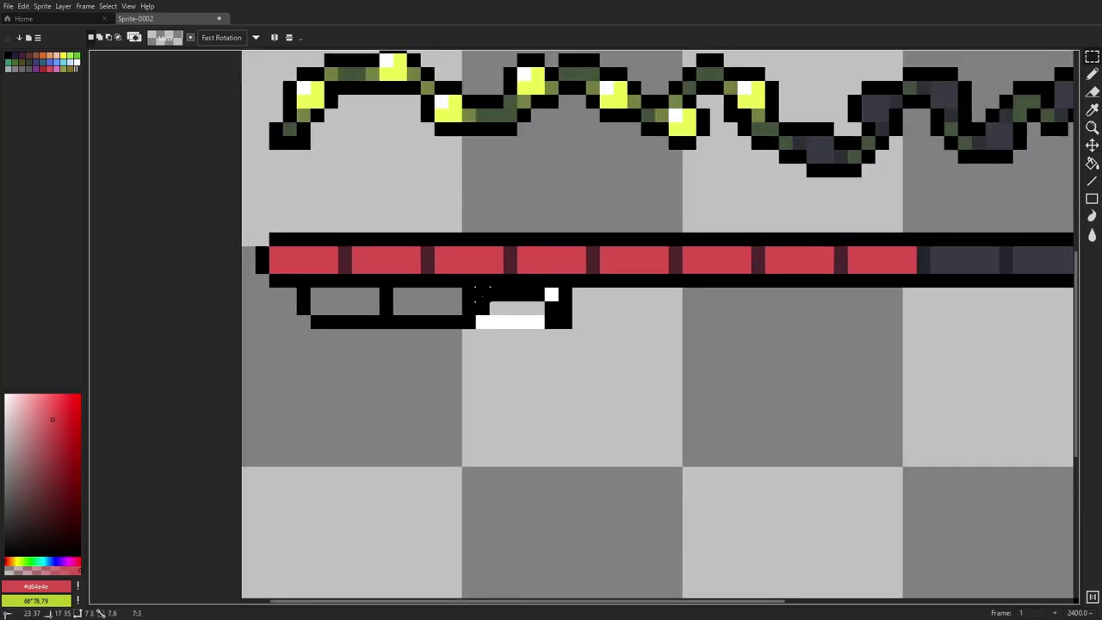
left_click_drag(648, 322, 470, 295)
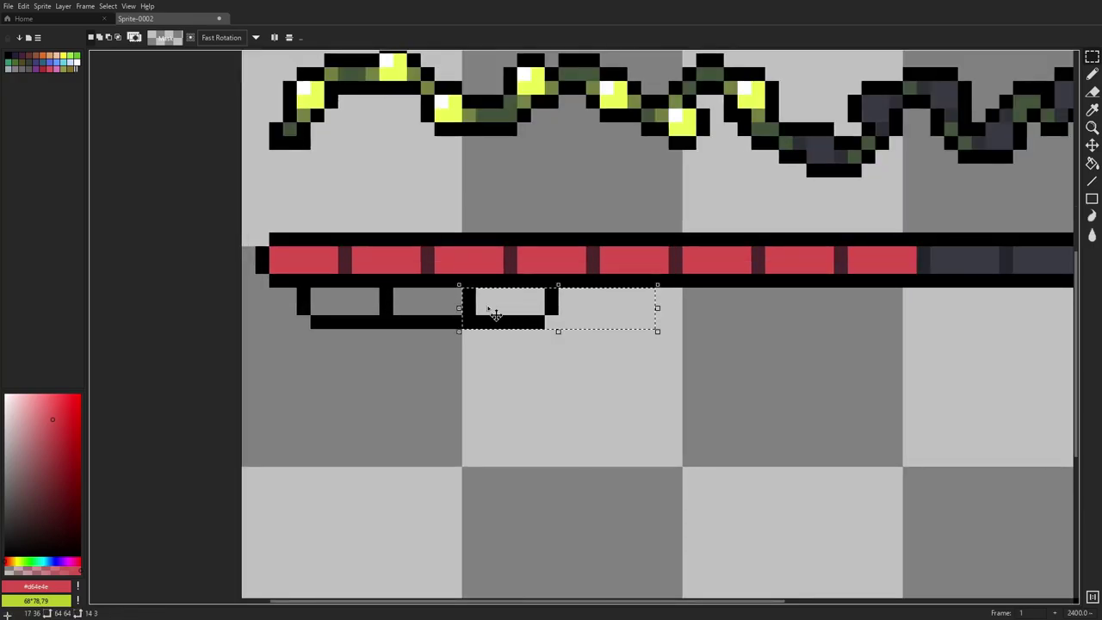
key("ctrl+c")
key("ctrl+v")
left_click_drag(591, 318, 820, 325)
key("ctrl+v")
key("ctrl+v")
key("ctrl+d")
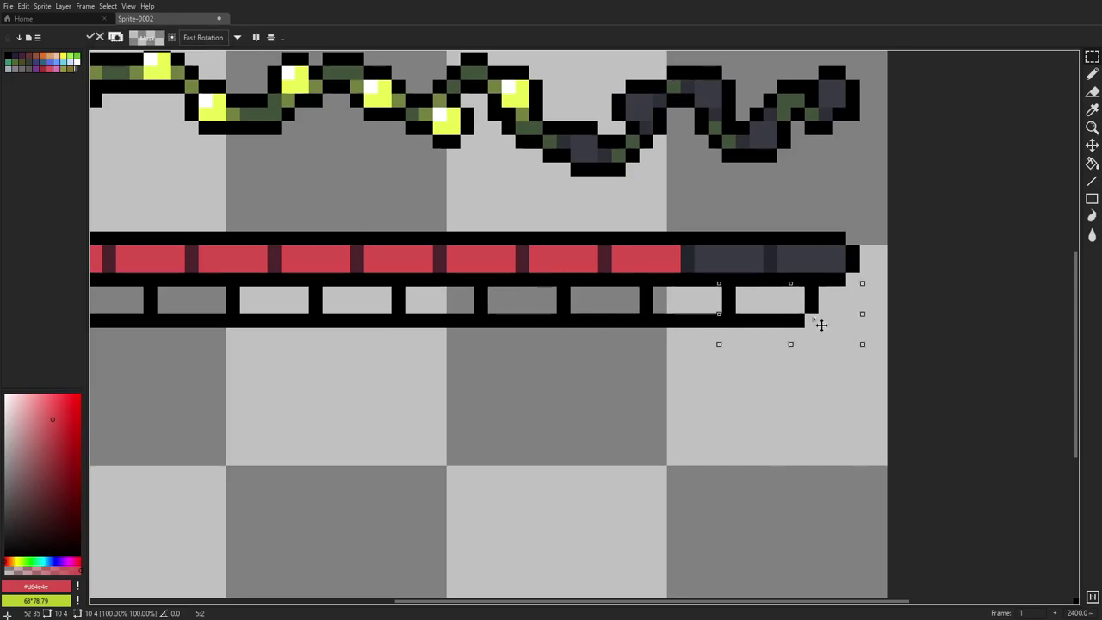
scroll(813, 319, "down", 2)
left_click(108, 6)
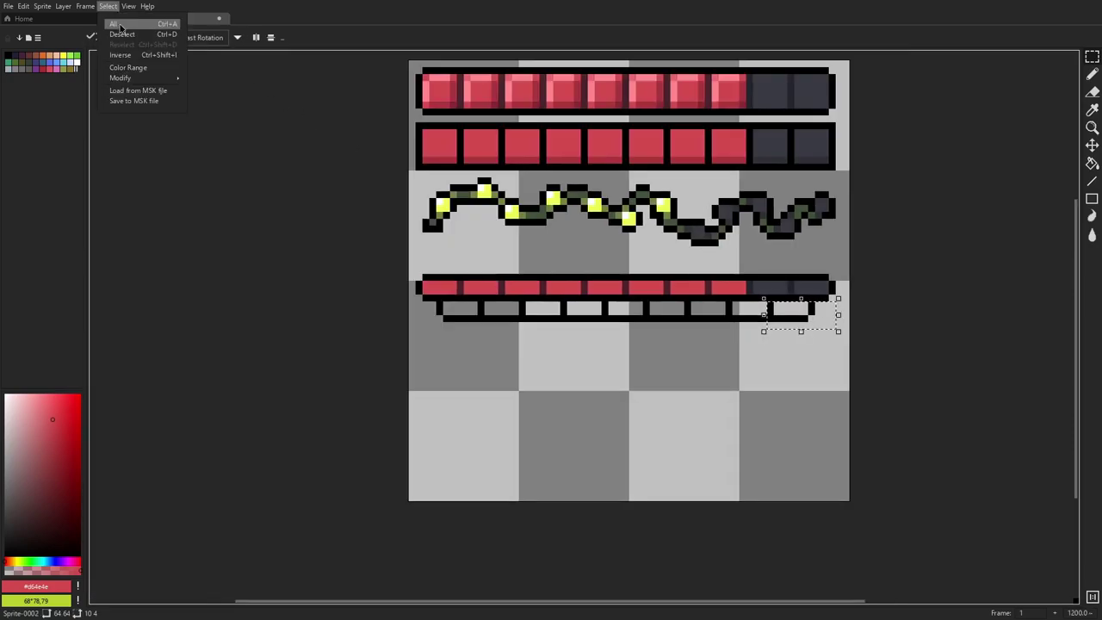
left_click(119, 35)
- Choose a light cyan (HSV 193, 61, 96) and fill all nine cells of the lower bar
scroll(638, 248, "down", 2)
scroll(682, 267, "up", 5)
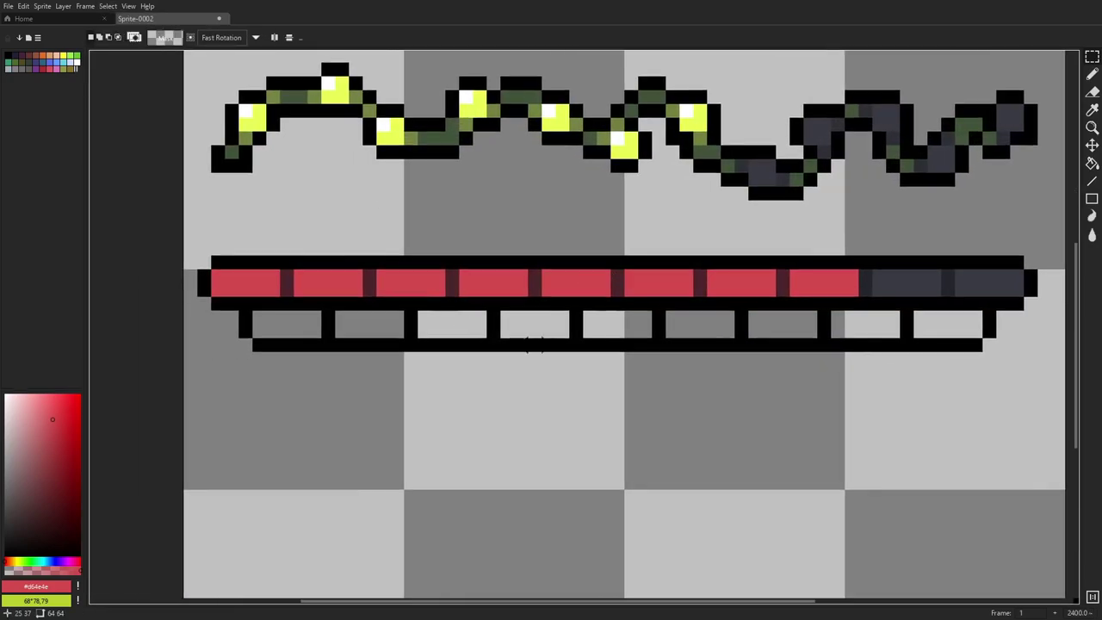
key("i")
left_click(45, 561)
left_click(51, 399)
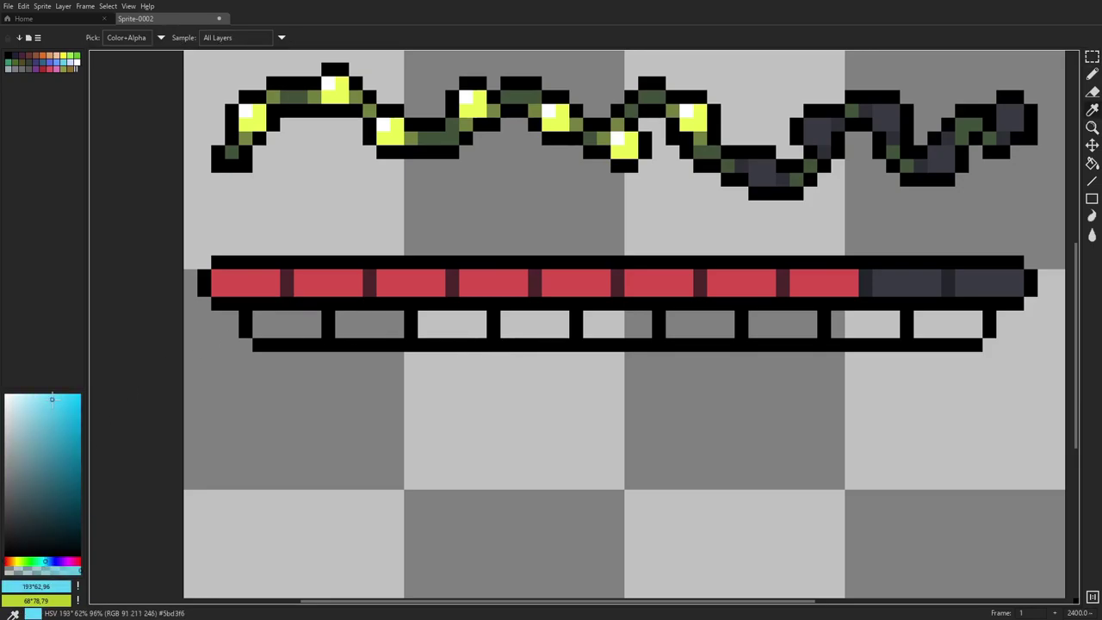
key("g")
left_click(285, 326)
left_click(371, 326)
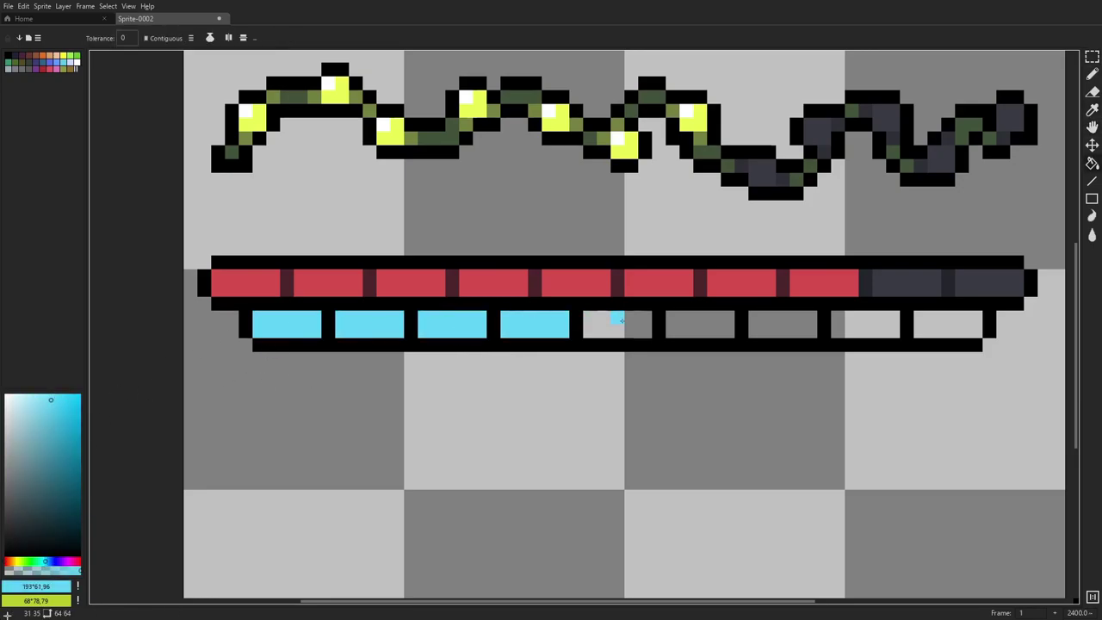
left_click(611, 325)
left_click(699, 324)
left_click(781, 325)
left_click(864, 325)
scroll(837, 342, "down", 5)
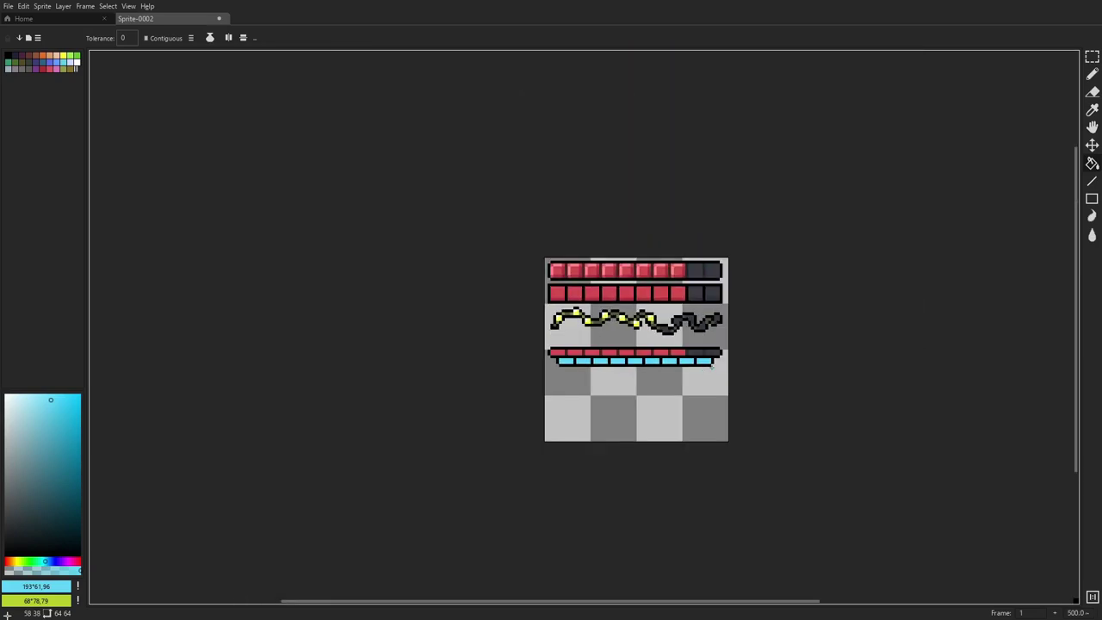
scroll(706, 357, "up", 5)
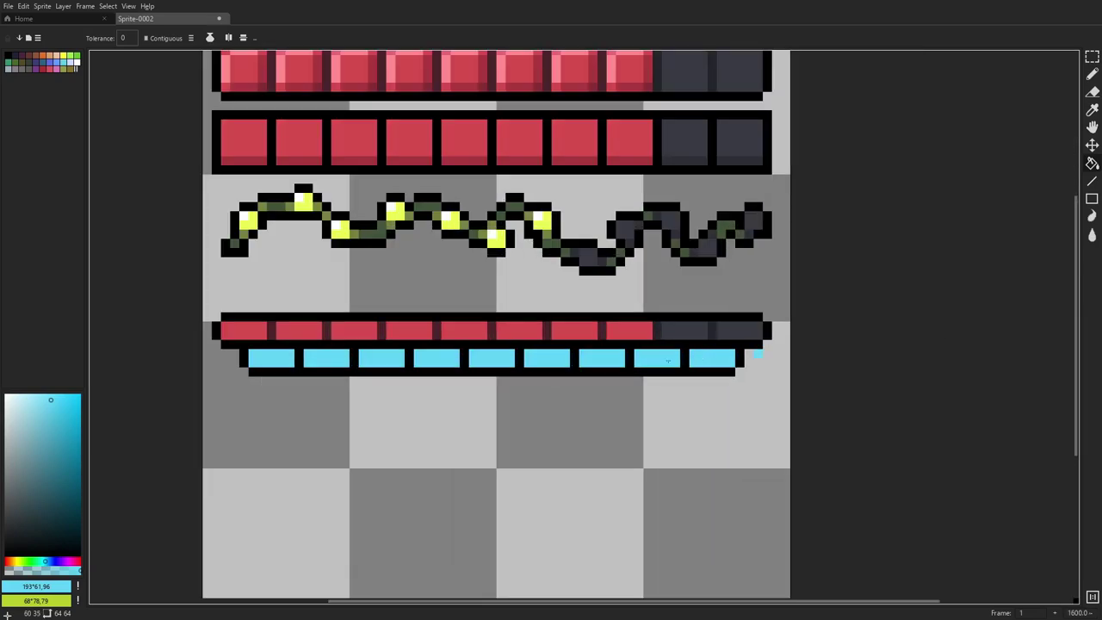
- Sample the dark grey #393a43 from the red bar's empty segments and fill the lower bar's last three cells
left_click(669, 332, "alt")
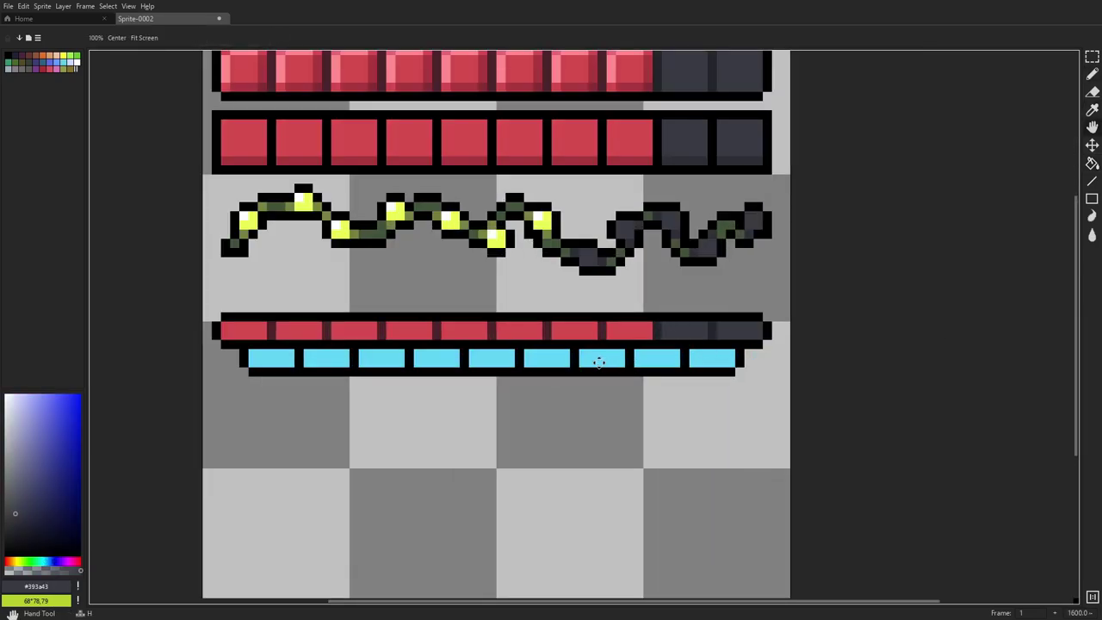
left_click(594, 362)
left_click(658, 360)
left_click(713, 360)
- Sample the darker divider grey #24252c and paint the dividers of the lower bar's empty cells
key("b")
left_click(659, 332, "alt")
scroll(611, 361, "up", 1)
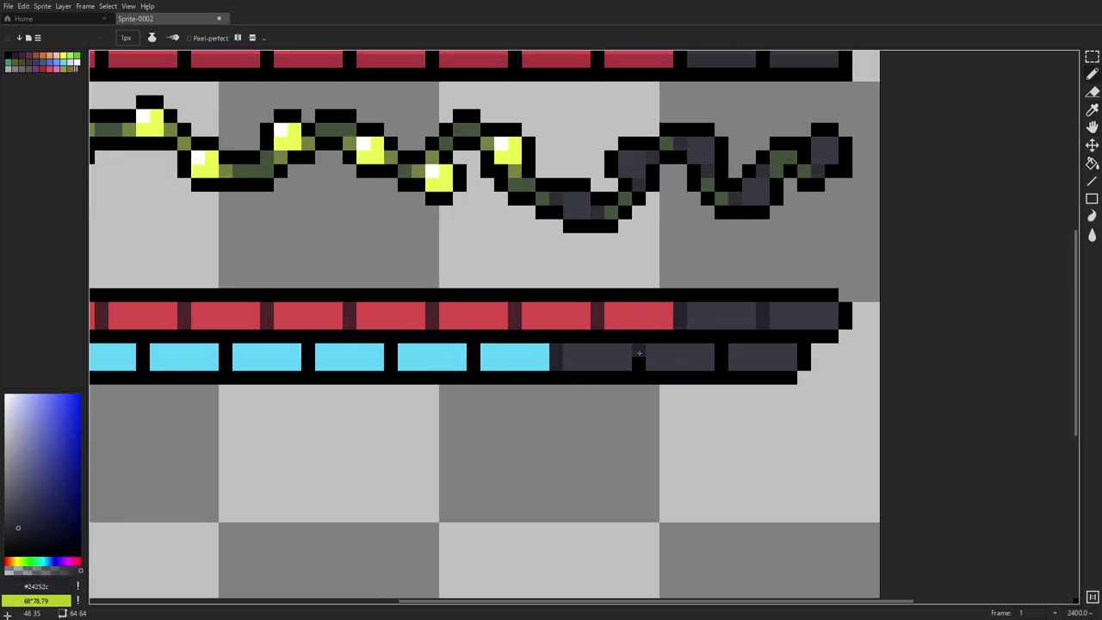
scroll(732, 355, "down", 10)
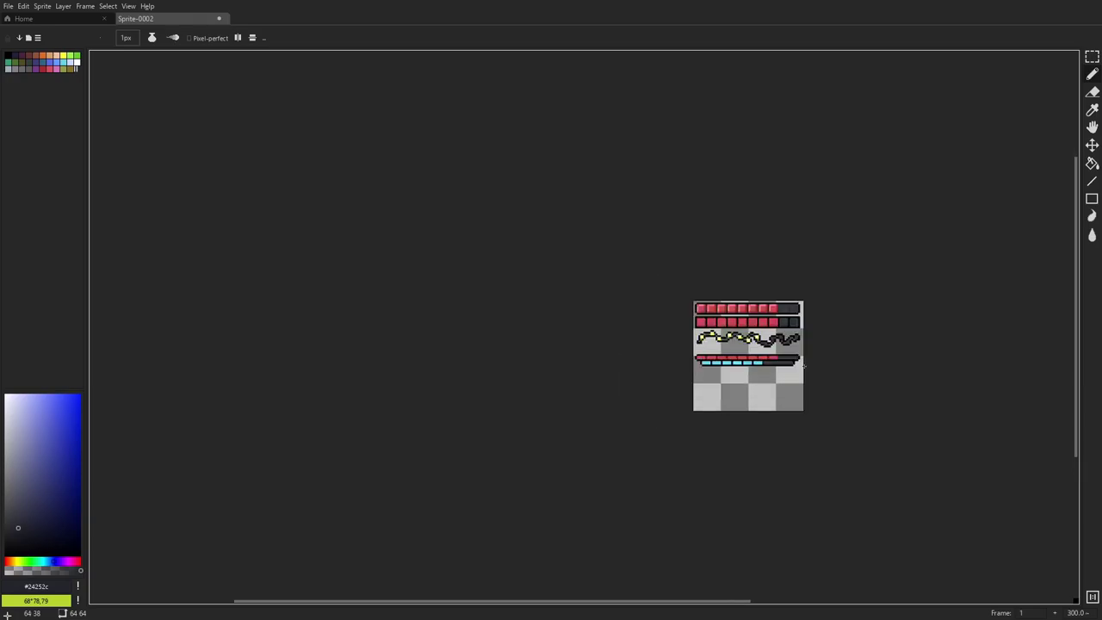
- Recolor the lower bar's sixth cell dark grey and paint the divider before it with #24252c
scroll(676, 355, "up", 9)
mouse_move(676, 355)
left_mouse_down()
mouse_move(729, 352)
mouse_move(617, 356)
left_mouse_up()
scroll(729, 353, "up", 2)
left_click(728, 350, "alt")
scroll(686, 345, "up", 2)
key("i")
left_click(725, 355, "alt")
left_click_drag(559, 339, 561, 354)
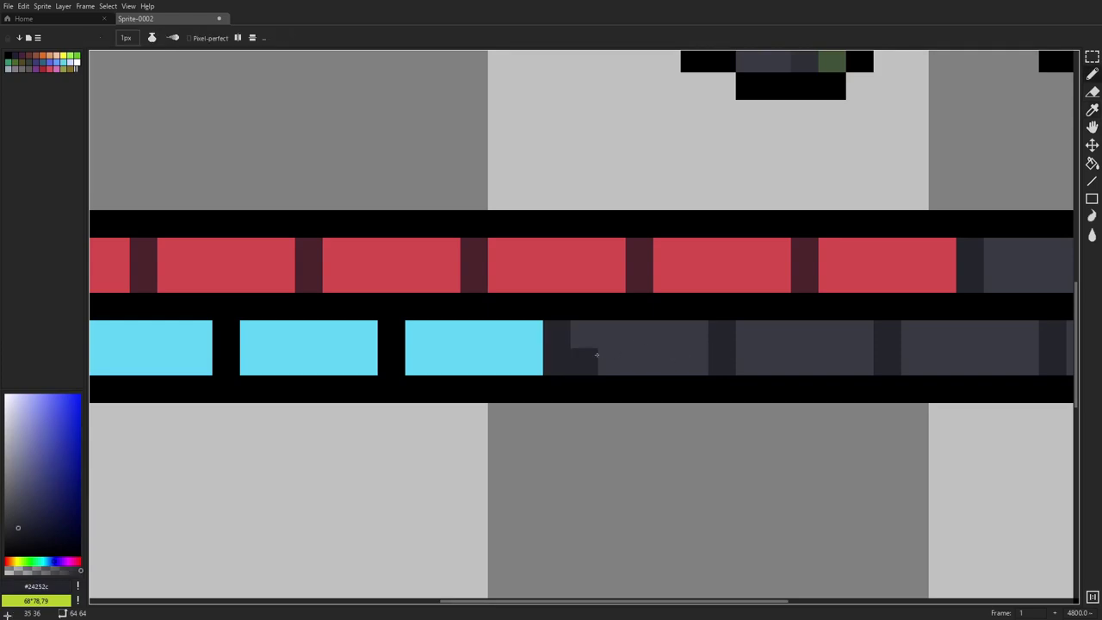
scroll(723, 361, "down", 5)
scroll(740, 251, "up", 2)
scroll(738, 249, "up", 1)
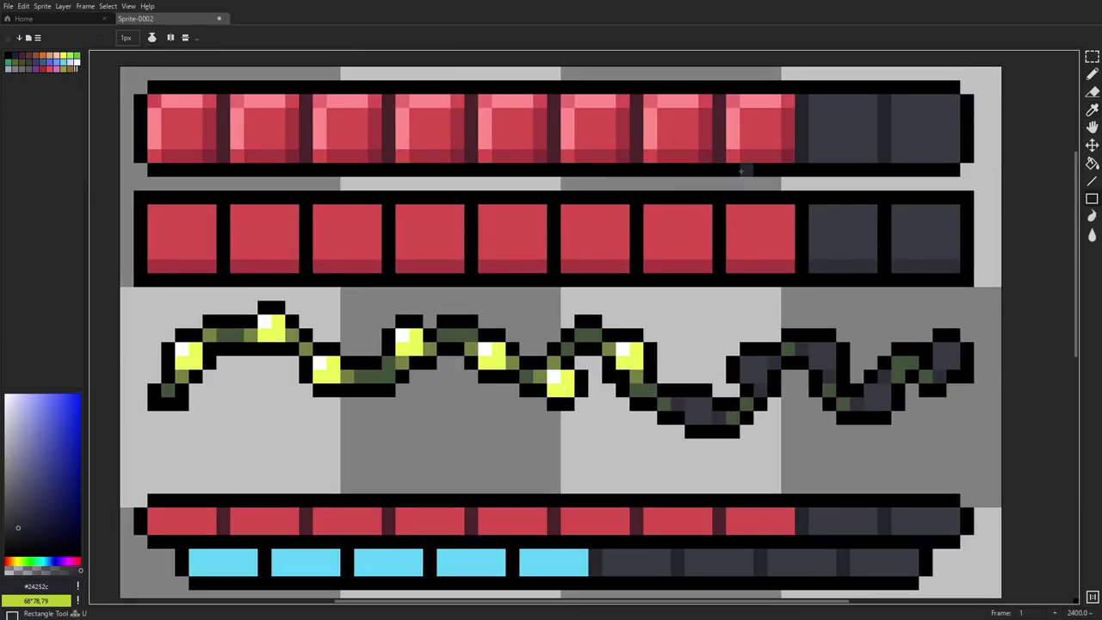
left_click(718, 147, "alt")
scroll(537, 222, "down", 3)
scroll(750, 301, "up", 1)
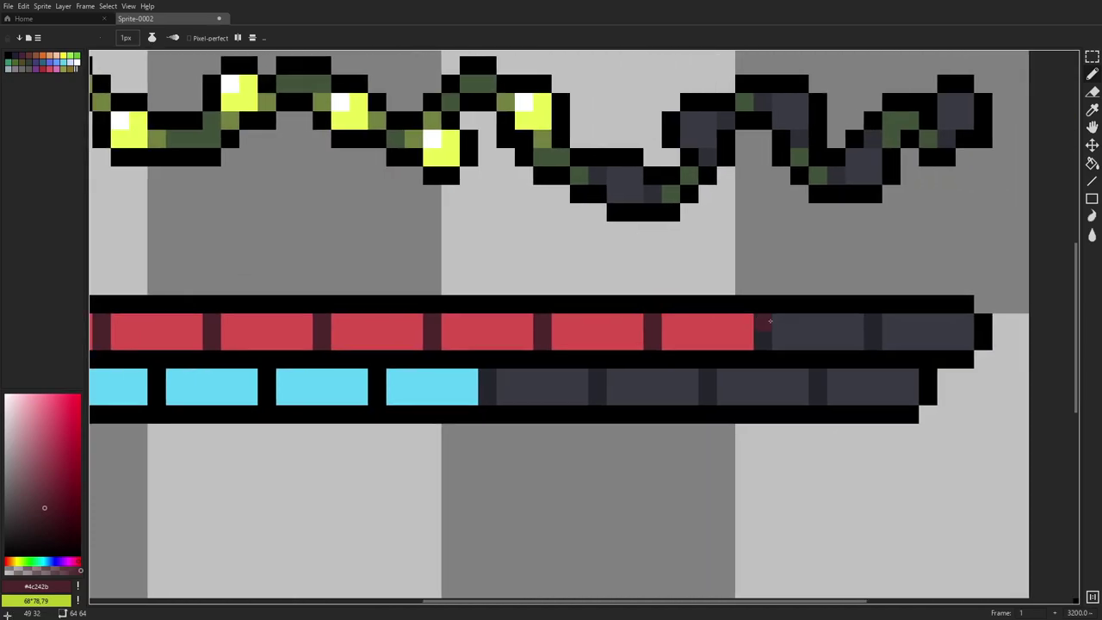
scroll(689, 332, "left", 5)
- Mix a dark blue (HSV 201, 65, 53) from the sampled cyan and paint the four dividers between the cyan cells
left_click(683, 337, "alt")
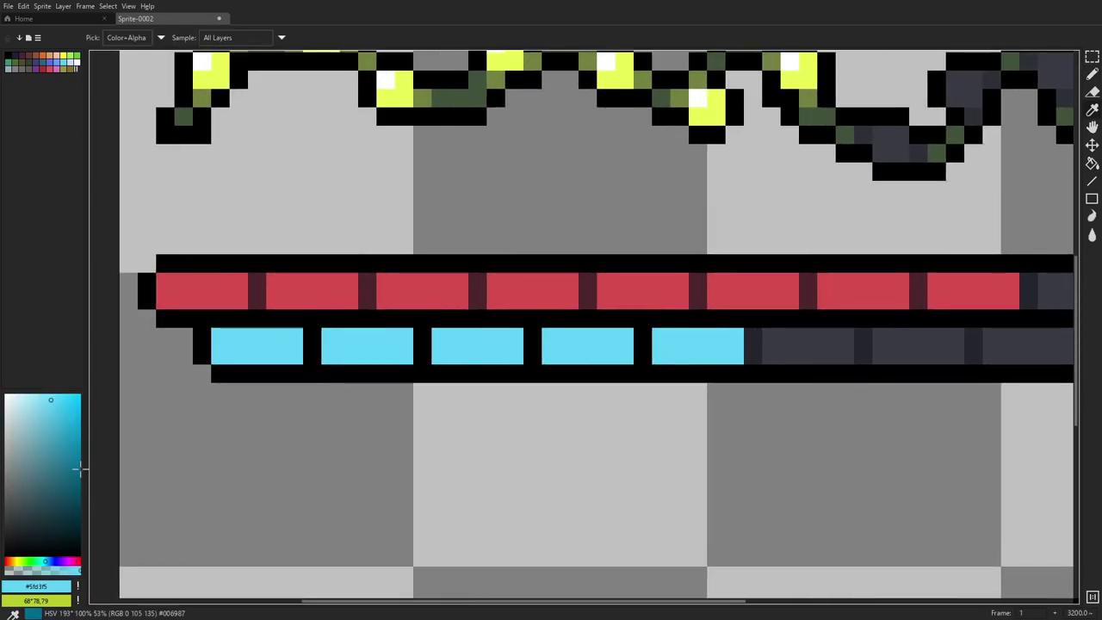
left_click(54, 466)
left_click(47, 562)
key("b")
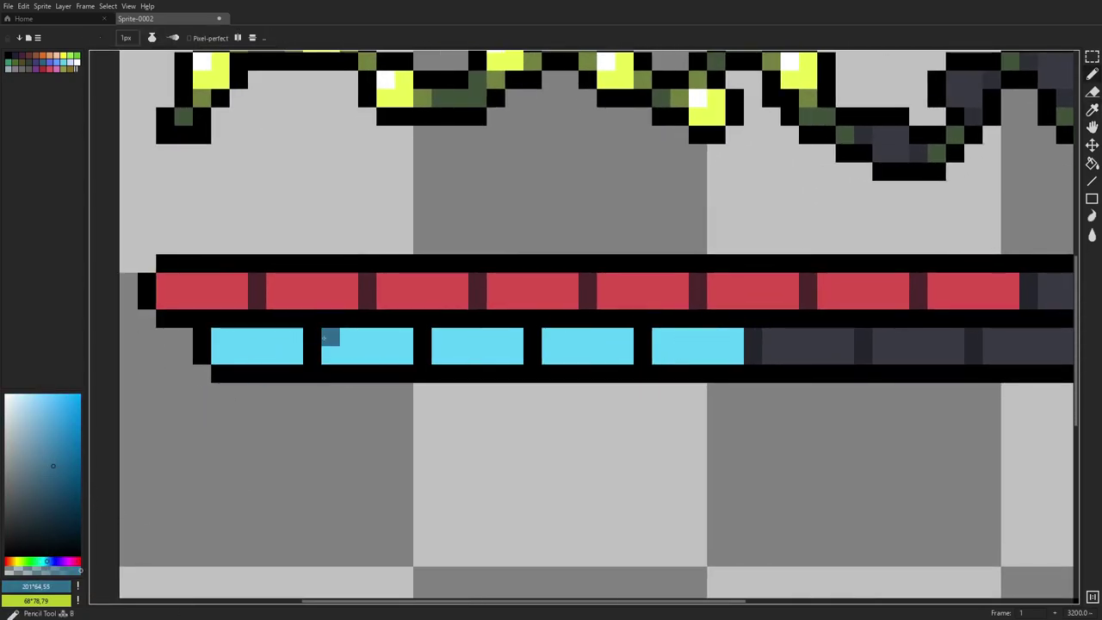
key("ctrl+z")
left_click_drag(311, 337, 312, 355)
left_click(53, 469)
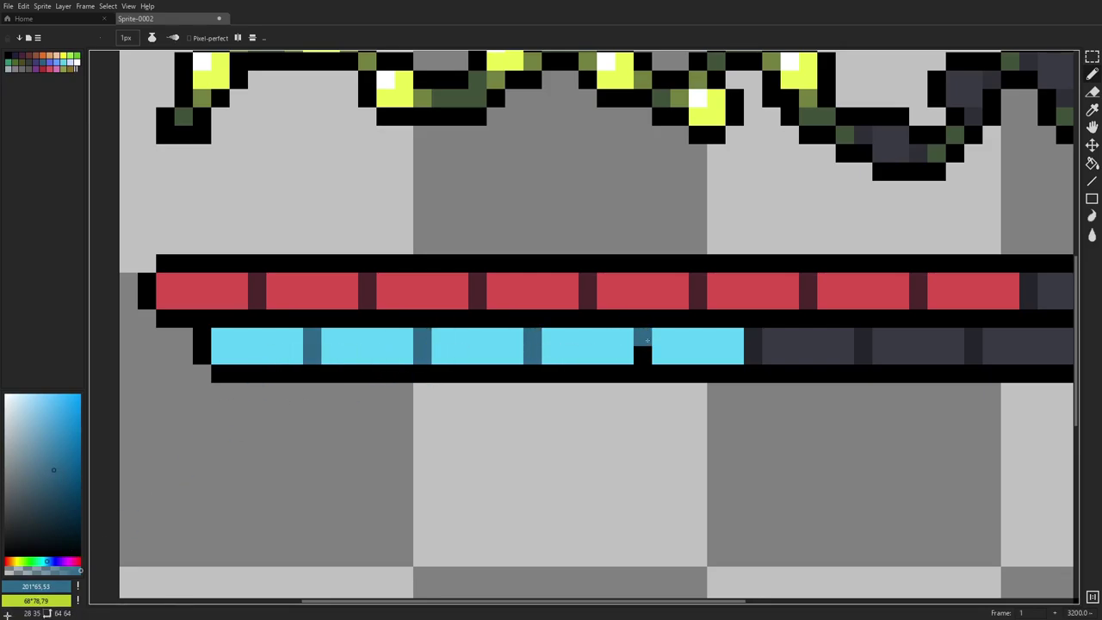
scroll(750, 339, "down", 6)
scroll(757, 362, "up", 4)
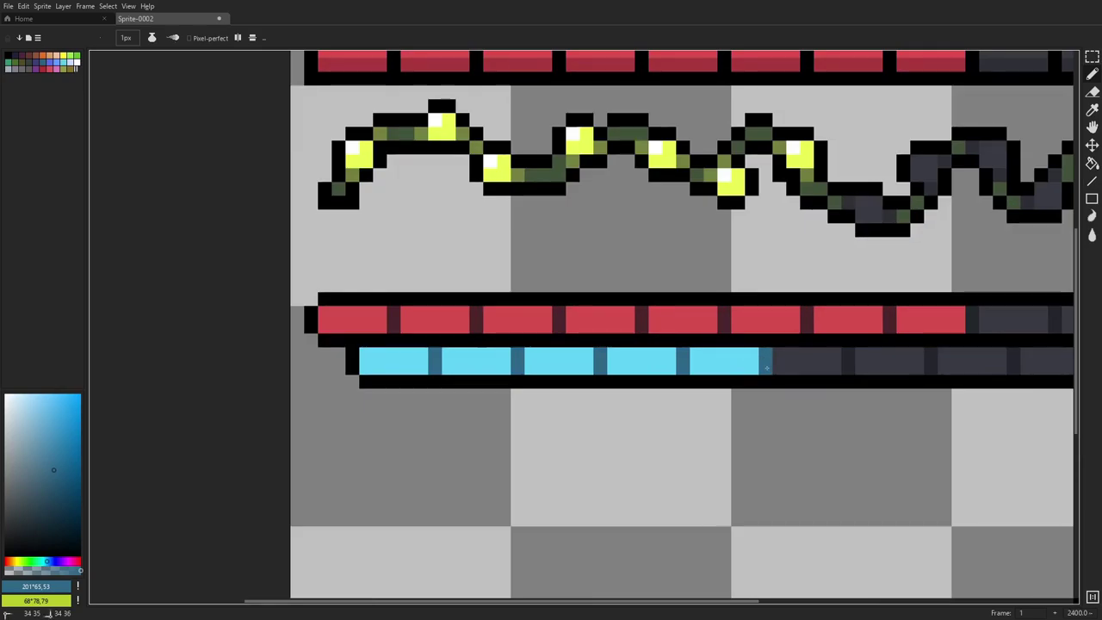
- Sample the black outline color and fill in the missing corner pixels of the thin red bar to square its ends
scroll(766, 361, "down", 4)
scroll(947, 357, "up", 4)
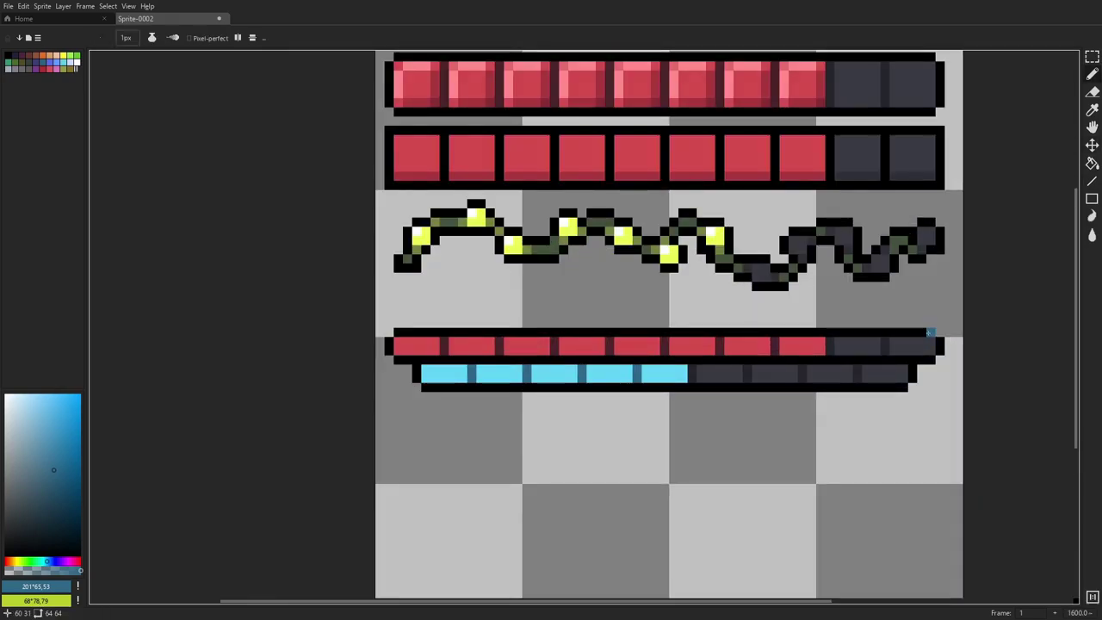
scroll(930, 332, "down", 3)
scroll(919, 296, "down", 1)
scroll(903, 322, "up", 6)
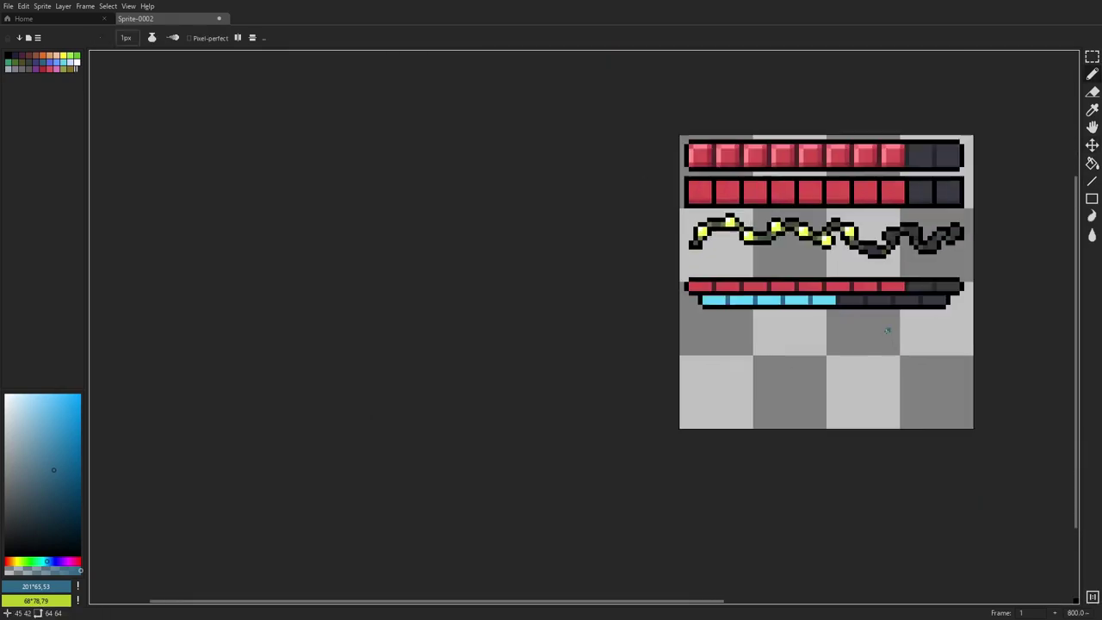
key("i")
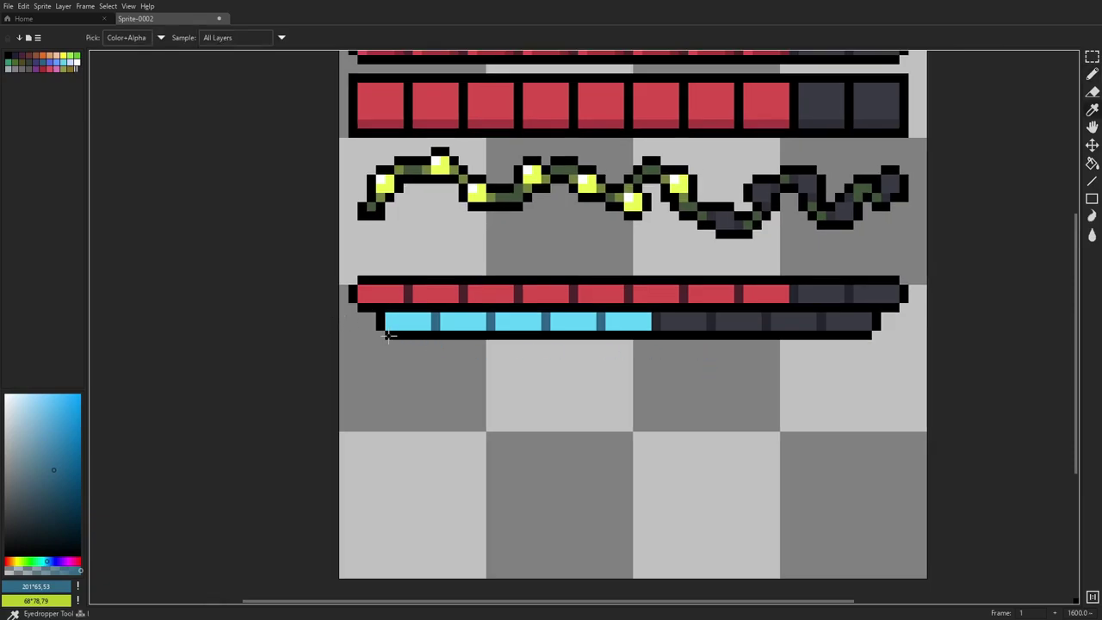
left_click(388, 335)
key("b")
left_click(904, 282)
left_click(353, 281)
left_click(353, 308)
scroll(594, 312, "down", 4)
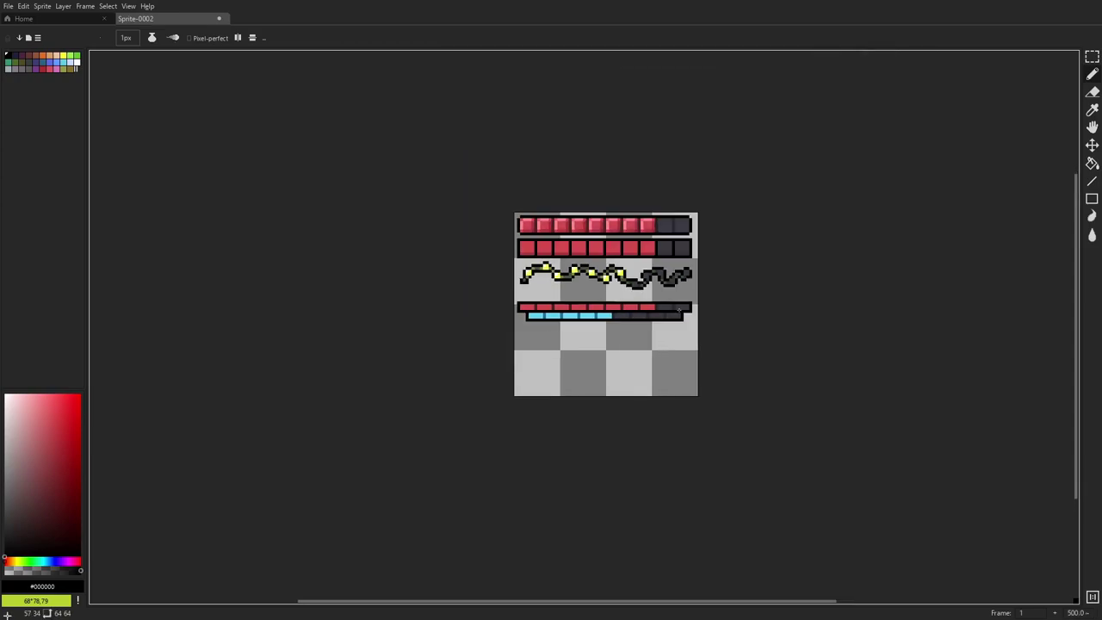
- Sample the dark red #a93a3f and try shading the lower pixel row of the thin red bar's cells
scroll(602, 309, "up", 5)
key("alt")
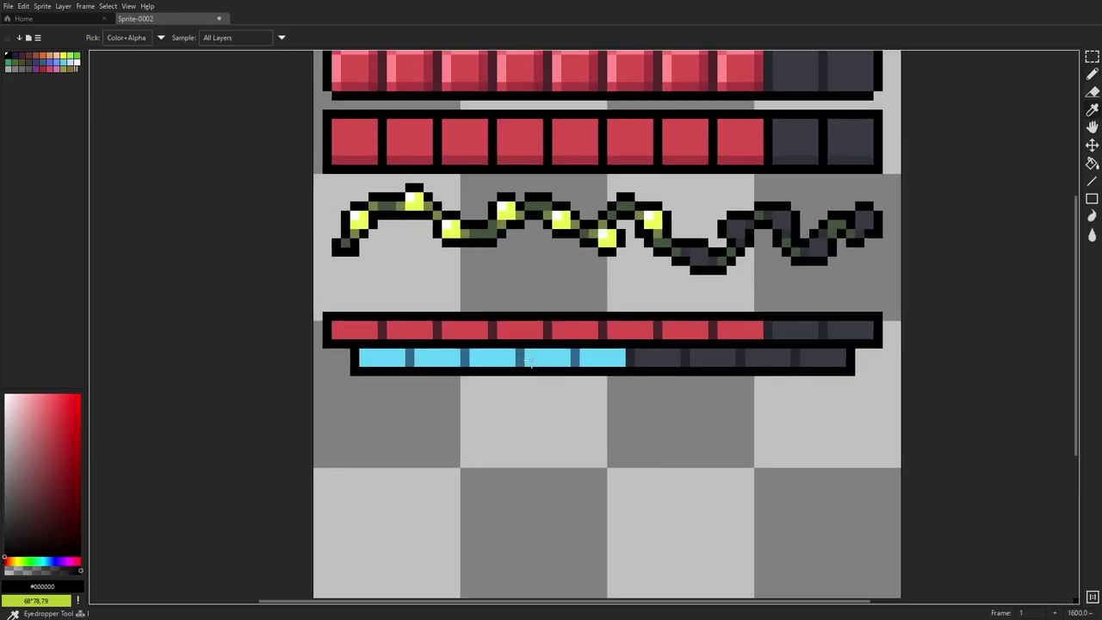
left_click(414, 161, "alt")
scroll(383, 350, "up", 1)
left_click_drag(315, 325, 370, 325)
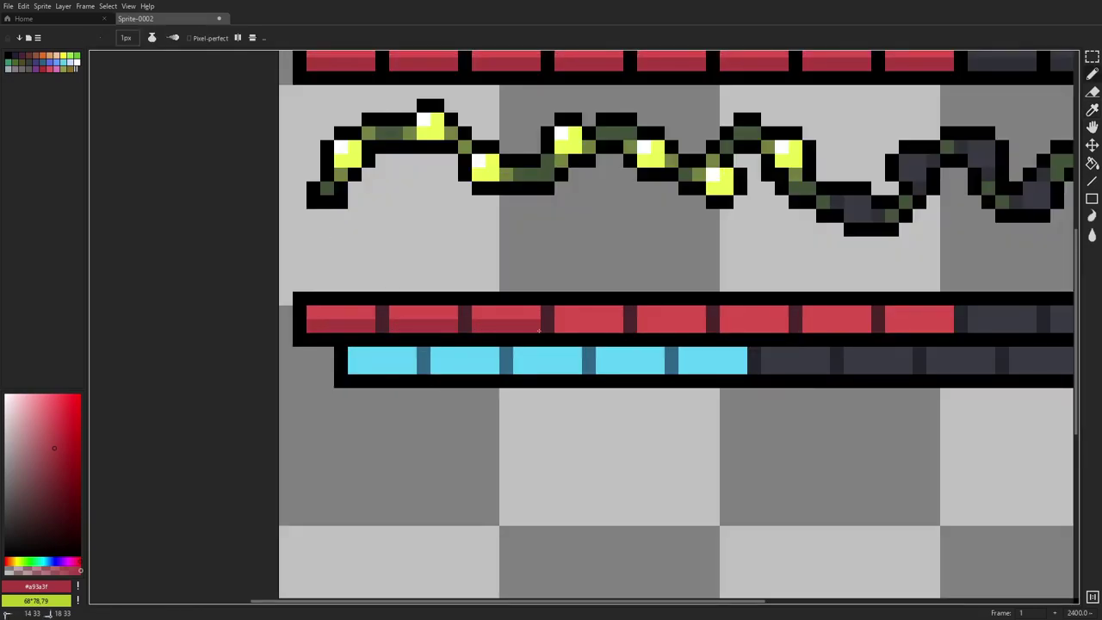
scroll(539, 330, "down", 7)
scroll(631, 320, "down", 2)
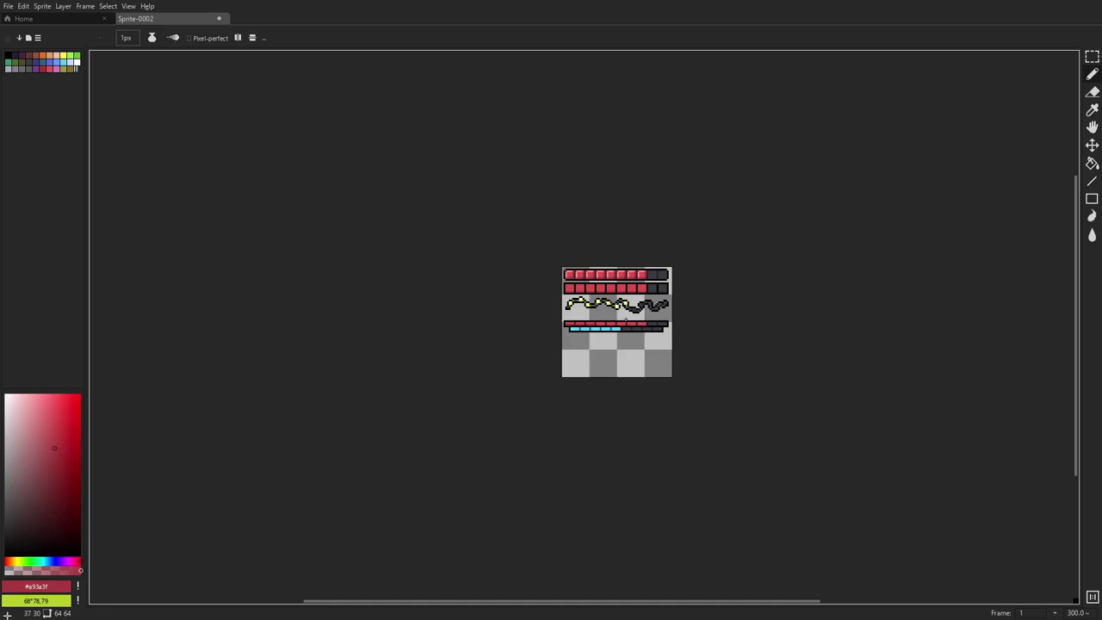
- Sample the light pink highlight color, try it on the thin red bar's cells and undo it
scroll(626, 320, "up", 8)
key("alt")
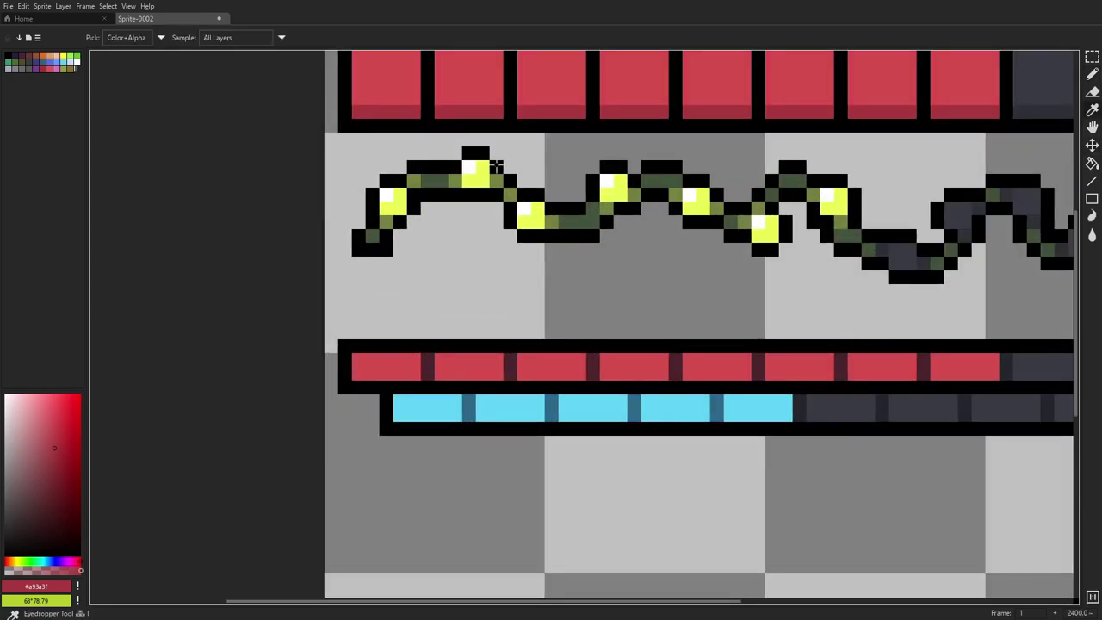
left_click_drag(497, 166, 504, 356)
left_click(471, 140)
left_click_drag(391, 534, 355, 363)
key("b")
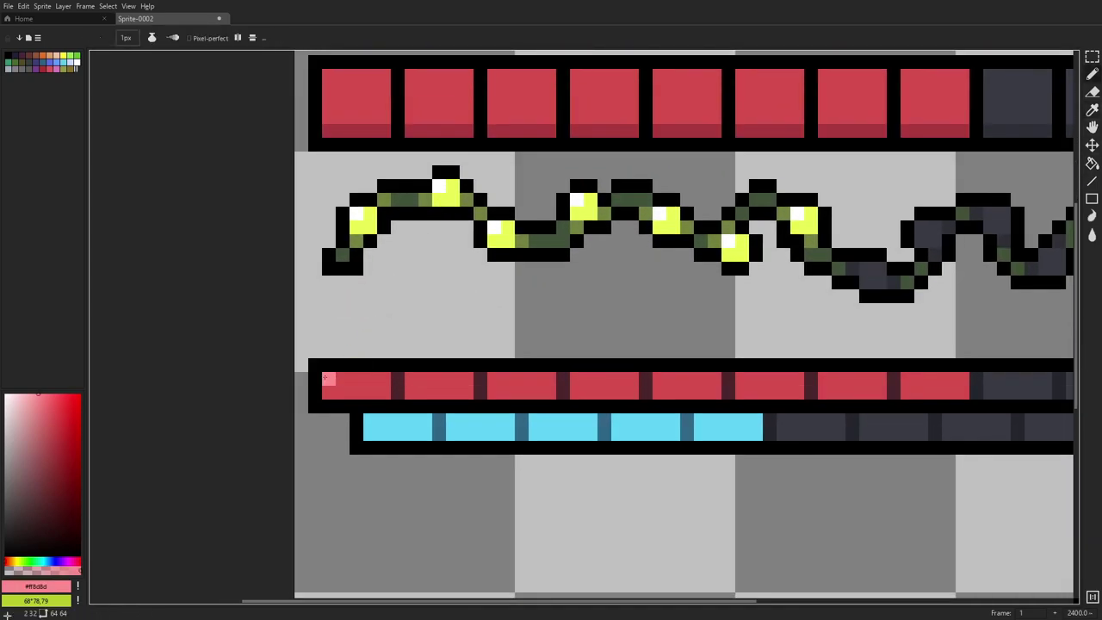
scroll(478, 379, "down", 7)
scroll(507, 357, "up", 5)
key("ctrl+z")
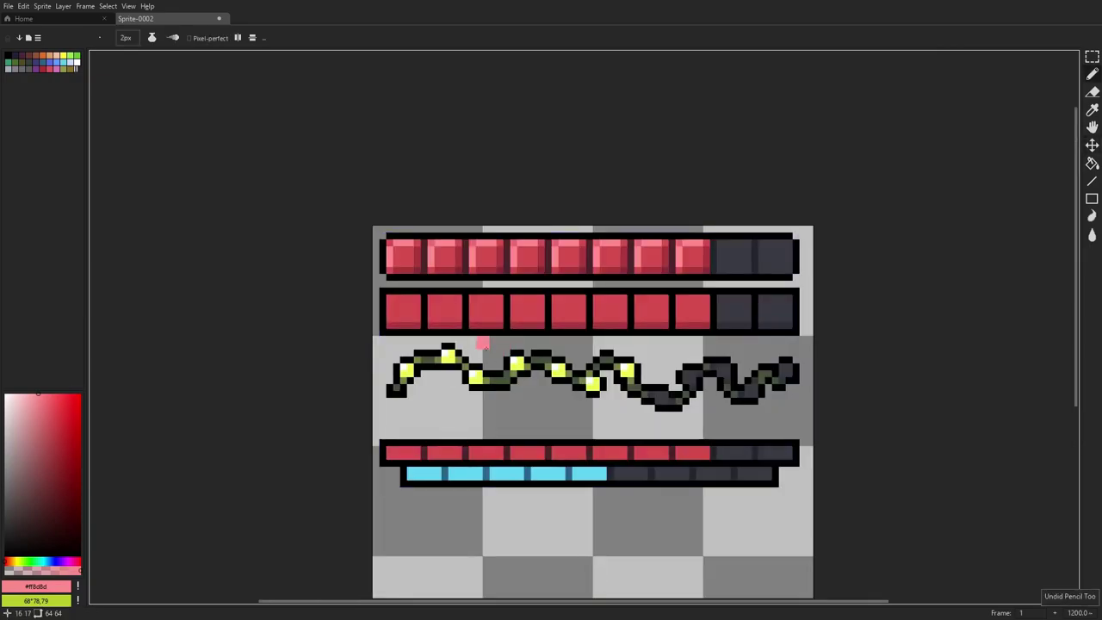
- Sample the softer light red #e96b6b from the upper bars and set the pencil to 1 px
scroll(474, 344, "up", 3)
left_click(441, 142, "alt")
left_click_drag(430, 368, 430, 203)
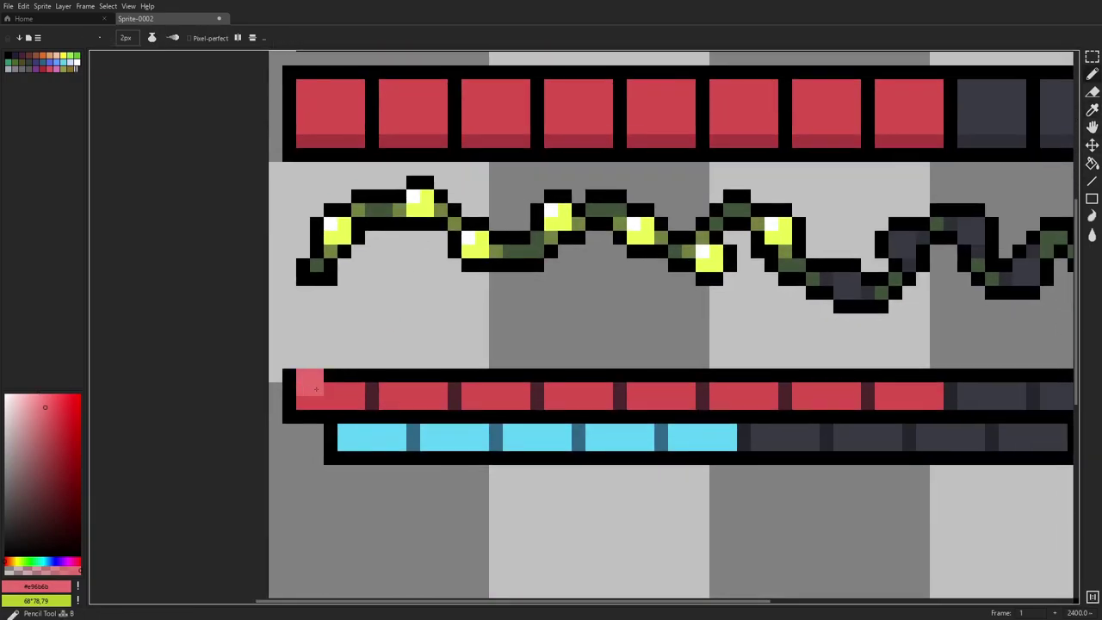
scroll(311, 390, "up", 1)
scroll(311, 390, "up", 2)
scroll(311, 389, "up", 2)
scroll(311, 389, "down", 3)
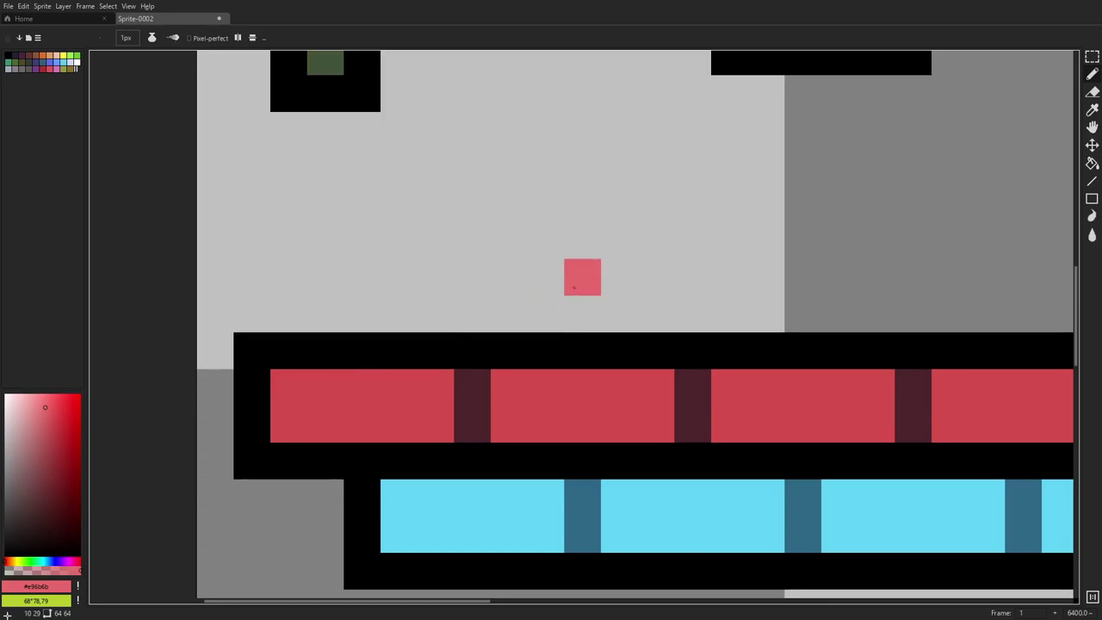
scroll(600, 295, "down", 4)
scroll(626, 273, "up", 8)
scroll(642, 261, "down", 7)
scroll(627, 274, "up", 6)
scroll(642, 286, "down", 4)
key("plus")
key("plus")
key("plus")
key("plus")
key("plus")
key("plus")
key("plus")
key("plus")
key("minus")
key("minus")
key("minus")
key("minus")
key("minus")
key("minus")
key("minus")
key("minus")
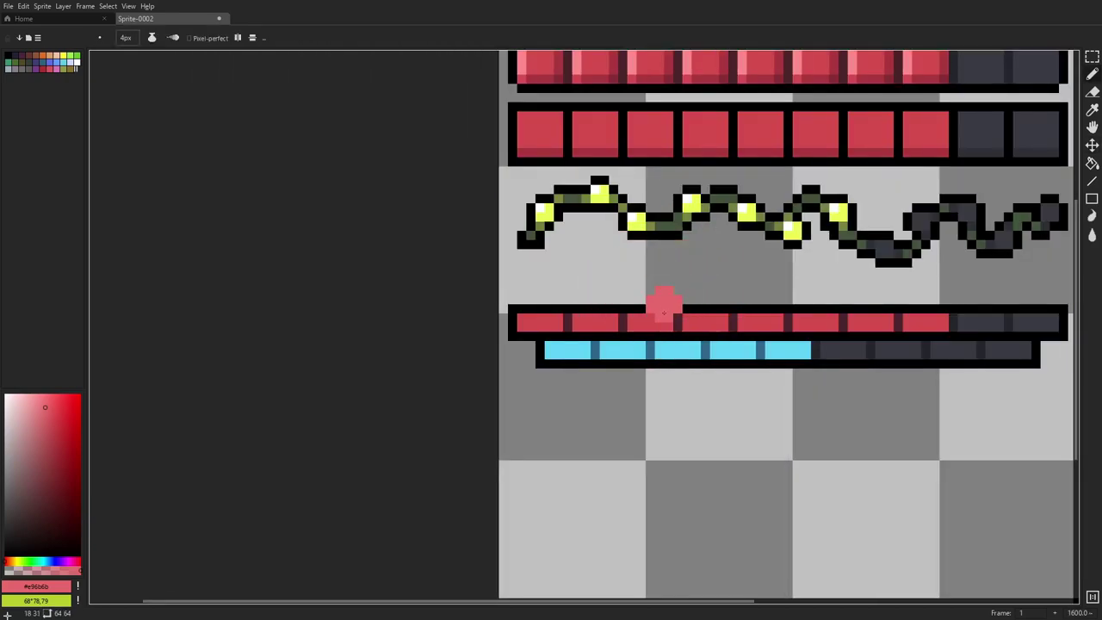
key("plus")
key("plus")
key("plus")
key("plus")
key("plus")
key("plus")
key("plus")
key("plus")
key("plus")
key("plus")
key("plus")
key("plus")
key("minus")
key("minus")
key("minus")
key("minus")
key("minus")
key("minus")
key("minus")
key("minus")
key("minus")
key("minus")
key("minus")
key("minus")
key("minus")
key("minus")
key("plus")
key("plus")
key("plus")
key("plus")
key("plus")
key("plus")
key("plus")
key("plus")
key("plus")
key("plus")
key("plus")
key("plus")
key("minus")
key("minus")
key("minus")
key("minus")
key("minus")
key("minus")
key("minus")
key("minus")
key("minus")
key("minus")
key("minus")
key("minus")
key("minus")
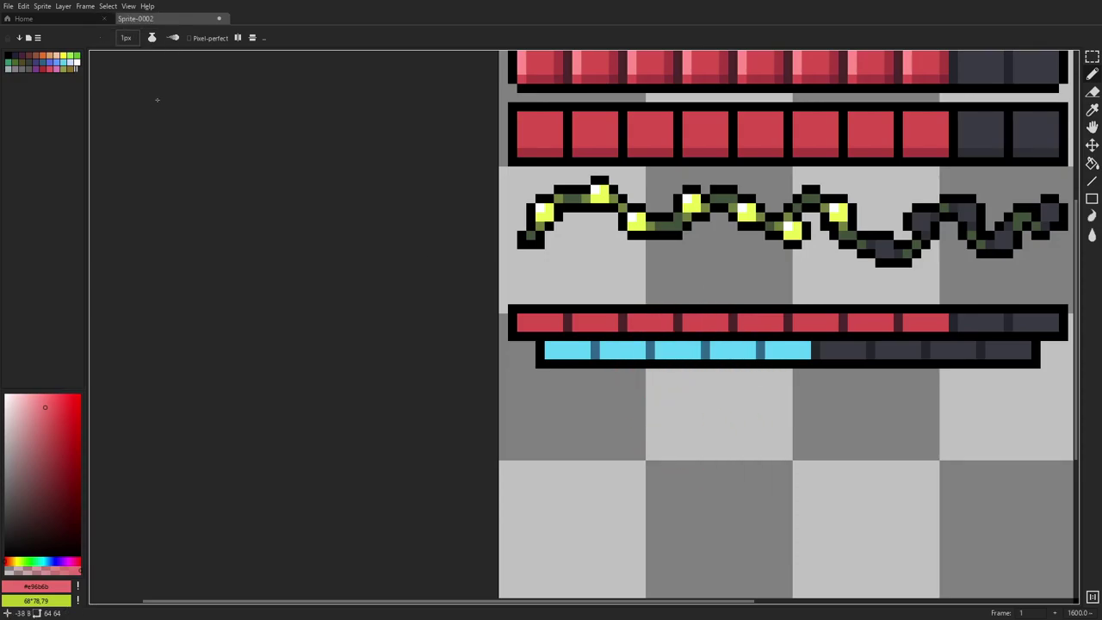
- Try highlighting the upper pixel row of the thin red bar's cells with #e96b6b
left_click_drag(594, 373, 442, 352)
scroll(376, 297, "up", 2)
mouse_move(466, 300)
left_mouse_down()
mouse_move(784, 305)
mouse_move(382, 309)
left_mouse_up()
left_click_drag(486, 307, 762, 304)
scroll(773, 308, "down", 9)
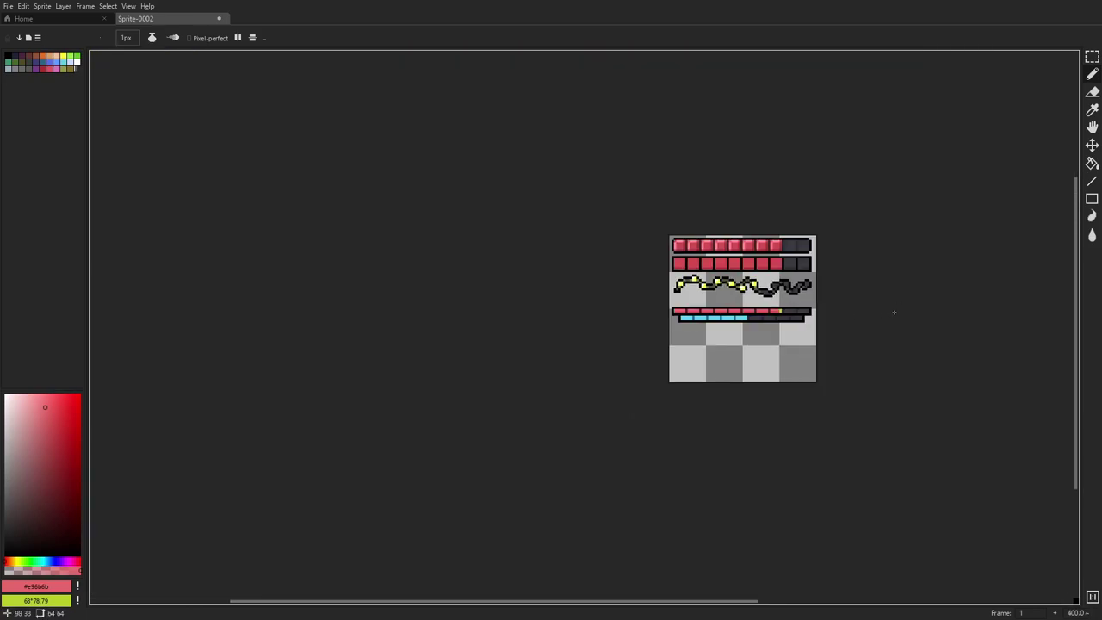
- Undo the light red highlight pixels on the thin red bar
key("ctrl+z")
left_click_drag(892, 304, 834, 303)
key("ctrl+z")
scroll(835, 306, "down", 3)
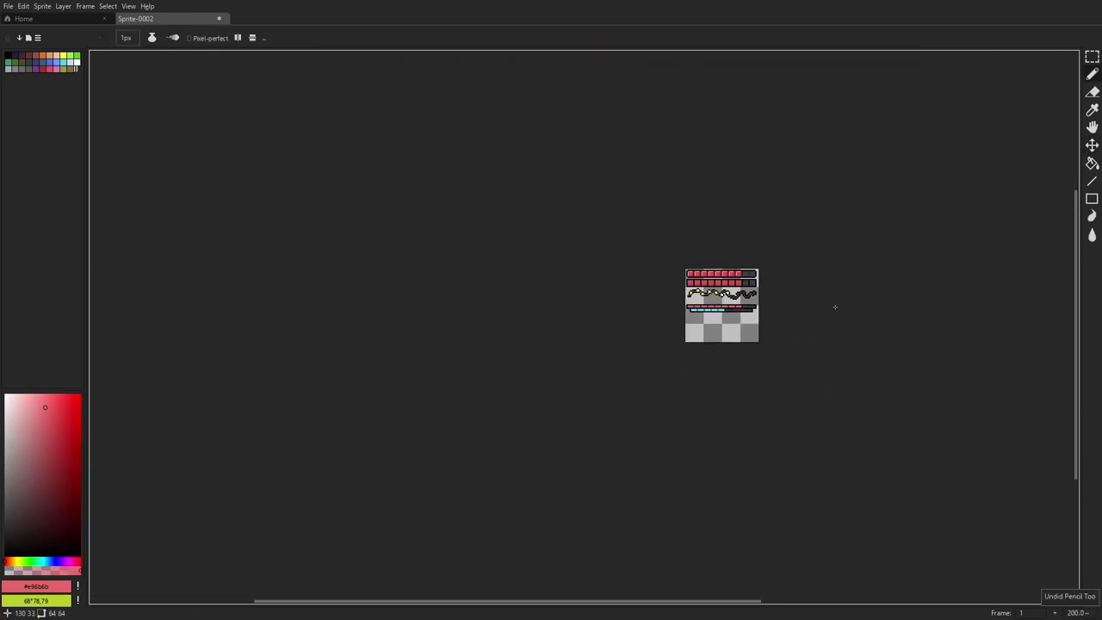
scroll(833, 307, "up", 5)
key("ctrl+z")
key("v")
scroll(633, 323, "up", 1)
key("ctrl+z")
key("ctrl+z")
key("ctrl+z")
key("ctrl+z")
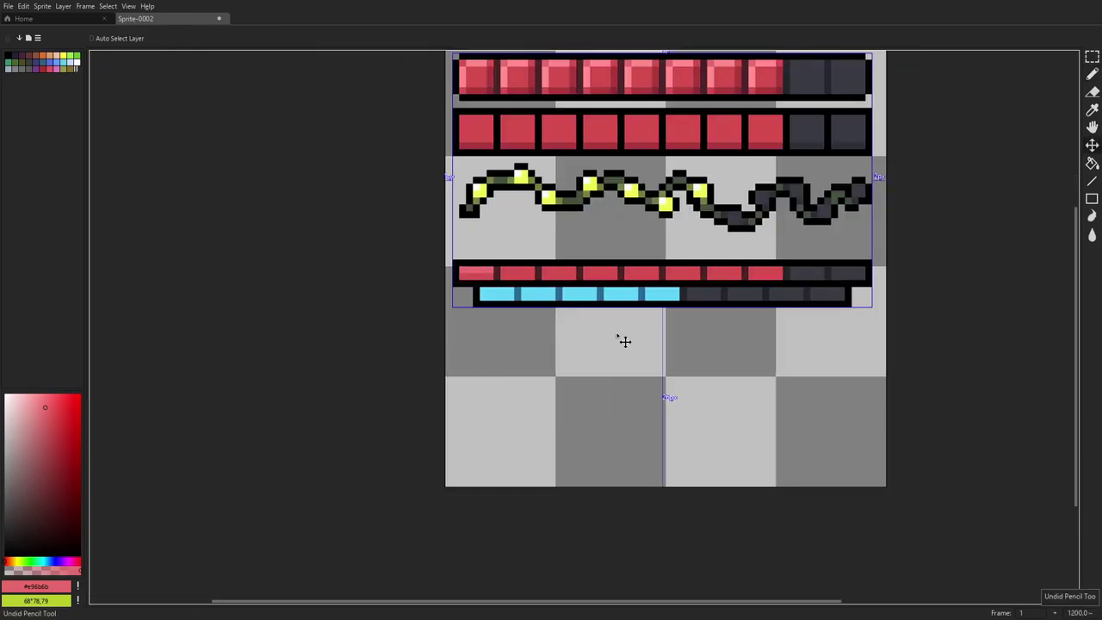
- Select the thin red-and-cyan double bar, move it up 3 pixels toward the vine bar, and deselect it
mouse_move(620, 327)
left_mouse_down()
mouse_move(563, 315)
mouse_move(569, 442)
left_mouse_up()
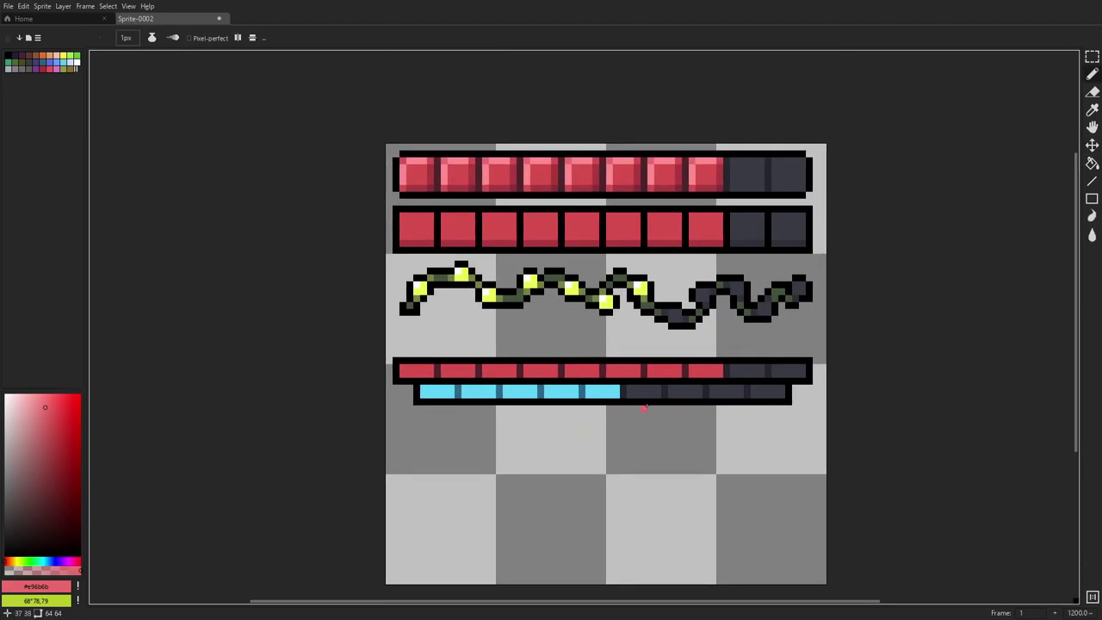
key("m")
left_click_drag(833, 437, 363, 354)
left_click_drag(437, 390, 440, 369)
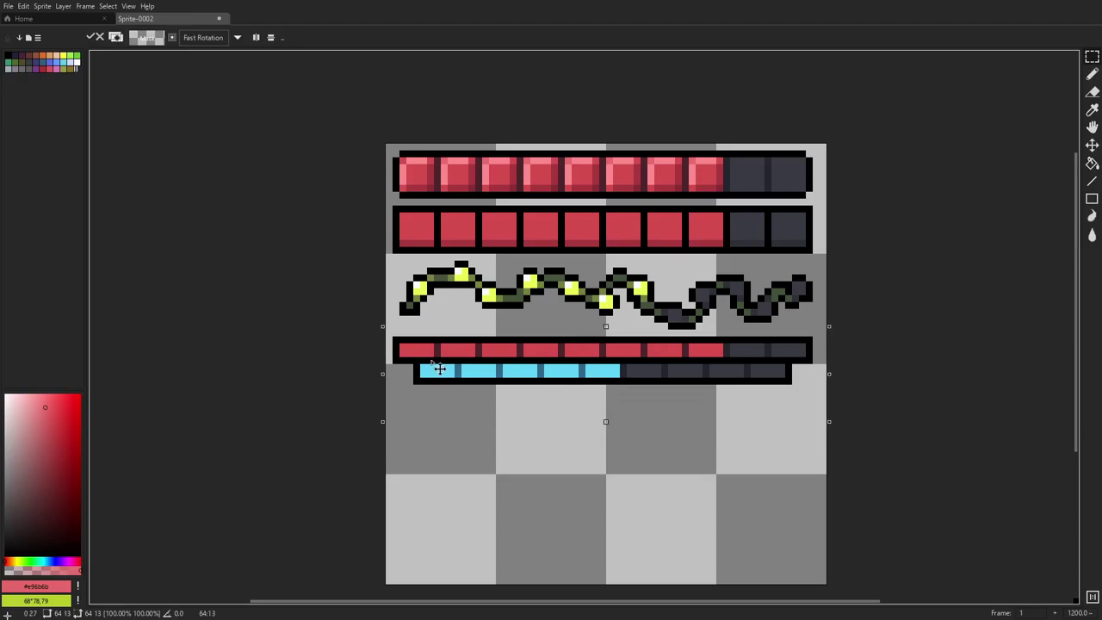
left_click(108, 6)
left_click(115, 36)
- Sample the black outline color and draw the two rounded lobes and sides of a heart below the double bar
scroll(757, 266, "down", 4)
scroll(763, 273, "up", 4)
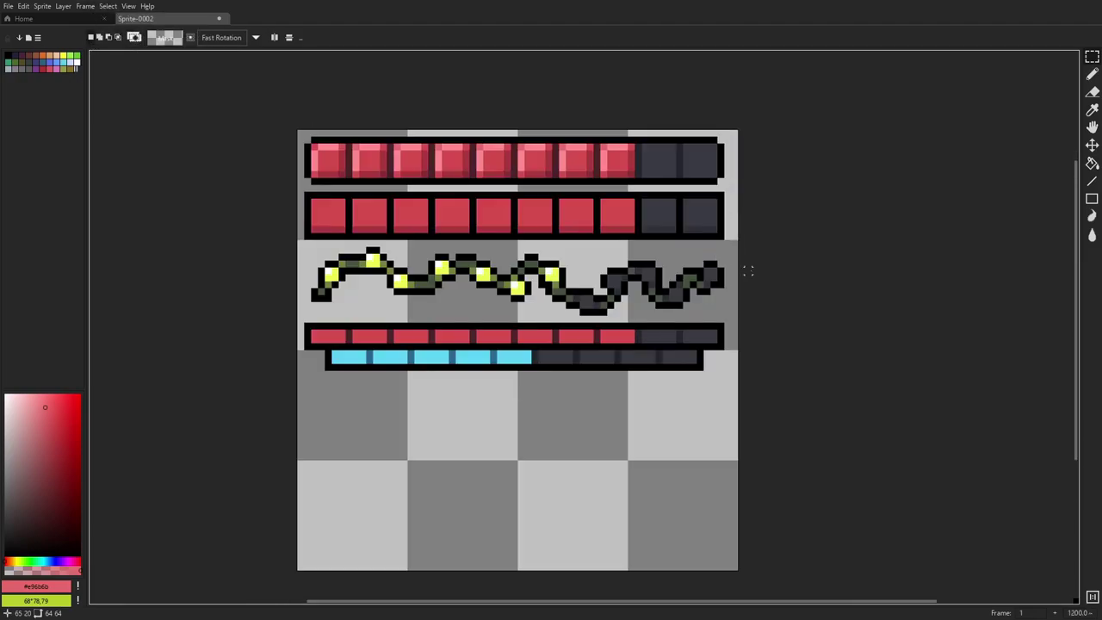
left_click_drag(645, 291, 699, 280)
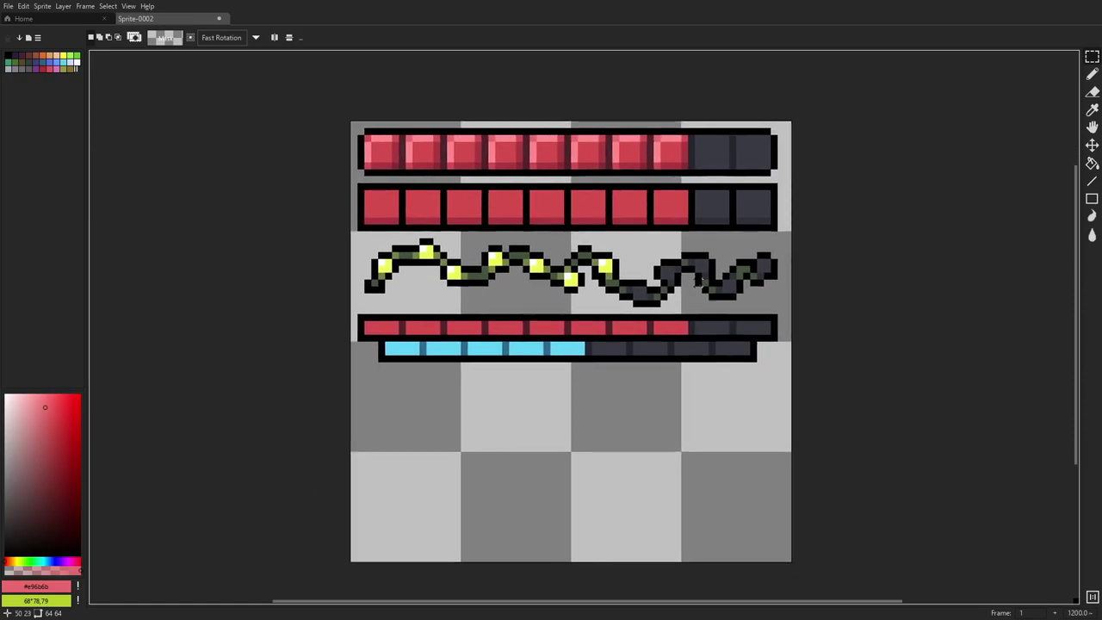
key("i")
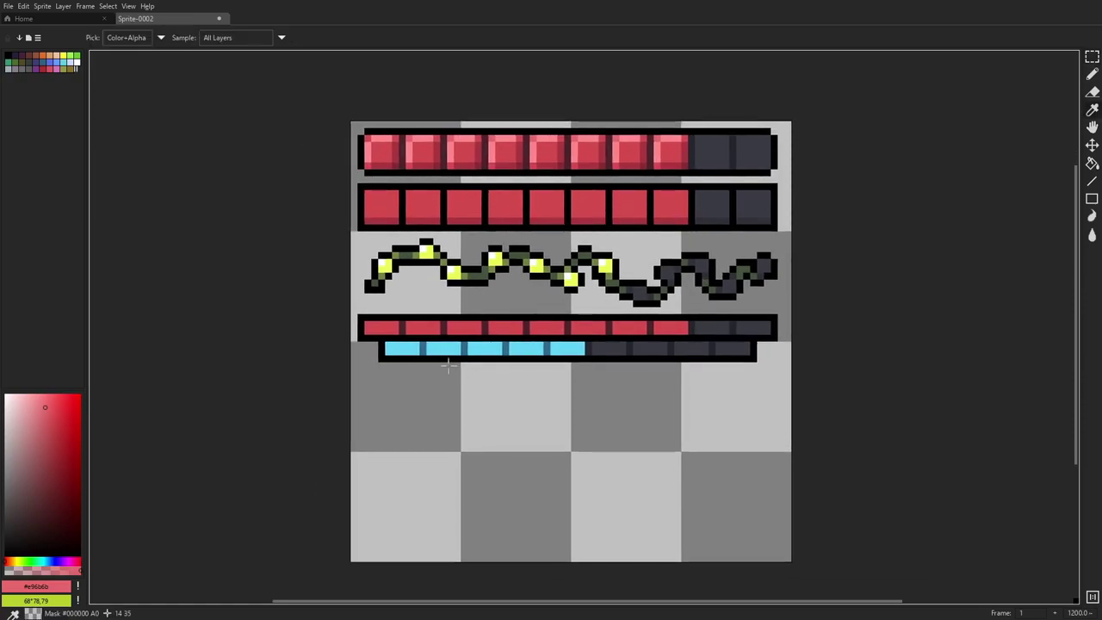
left_click(448, 359)
scroll(442, 374, "up", 2)
key("b")
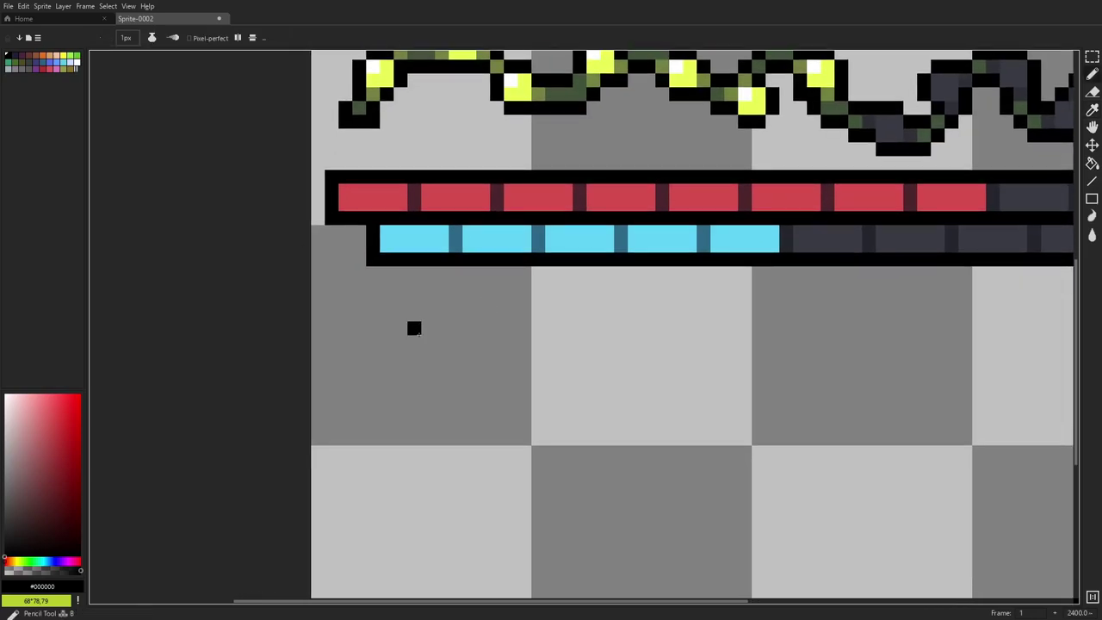
scroll(453, 347, "up", 2)
scroll(486, 353, "down", 1)
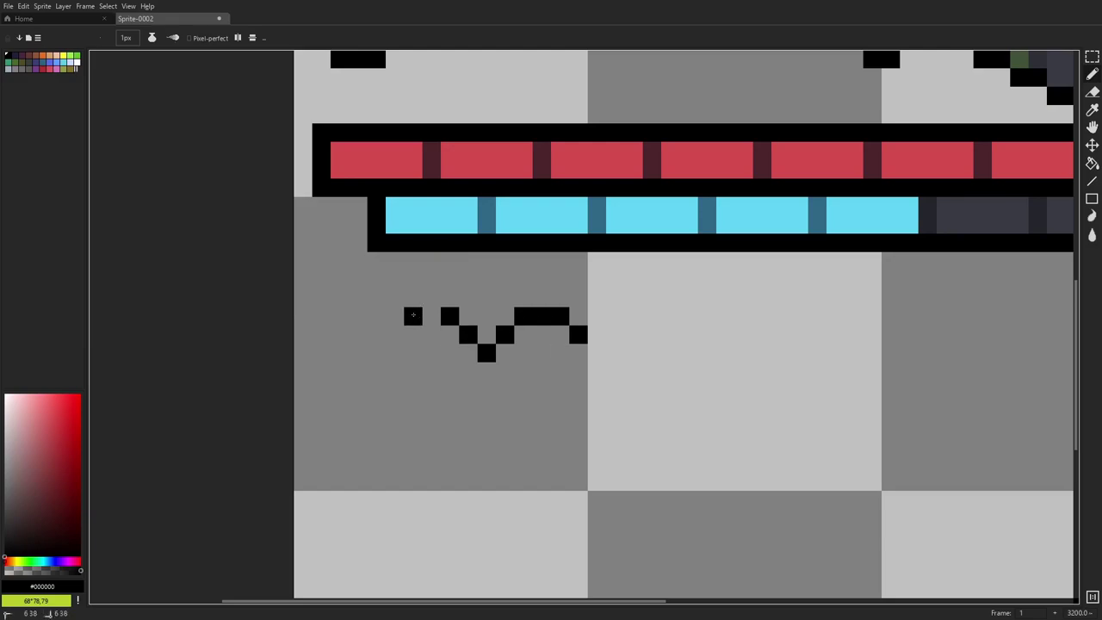
key("ctrl+z")
left_click_drag(424, 318, 412, 317)
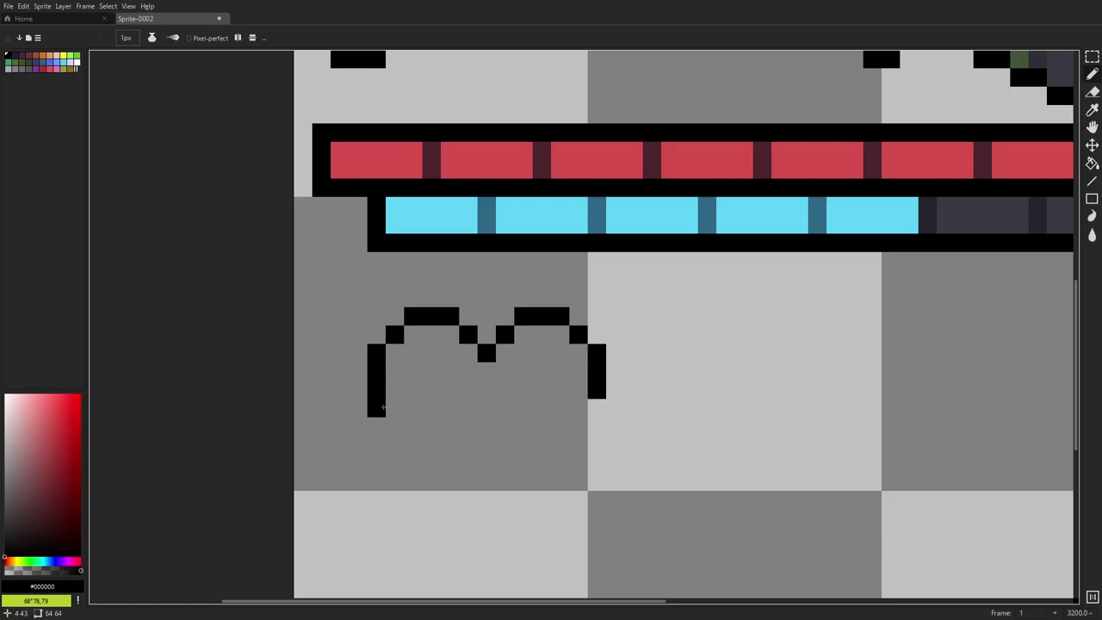
- Close the heart outline with two black diagonals meeting at a point, making it about 13 by 12 pixels
left_click_drag(395, 426, 476, 505)
left_click_drag(577, 426, 497, 506)
left_click_drag(668, 440, 557, 330)
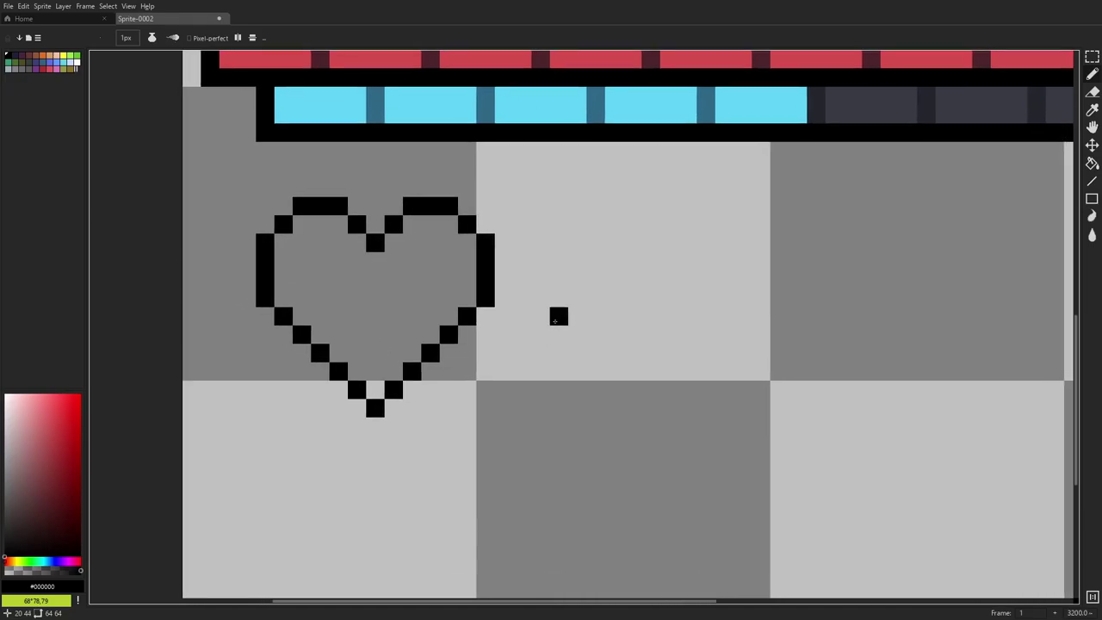
left_click_drag(485, 349, 542, 350)
left_click_drag(506, 299, 542, 338)
- Sample the main red from the health bar and fill the heart's interior with it
key("i")
left_click(457, 89)
key("g")
left_click(467, 335)
scroll(468, 335, "down", 5)
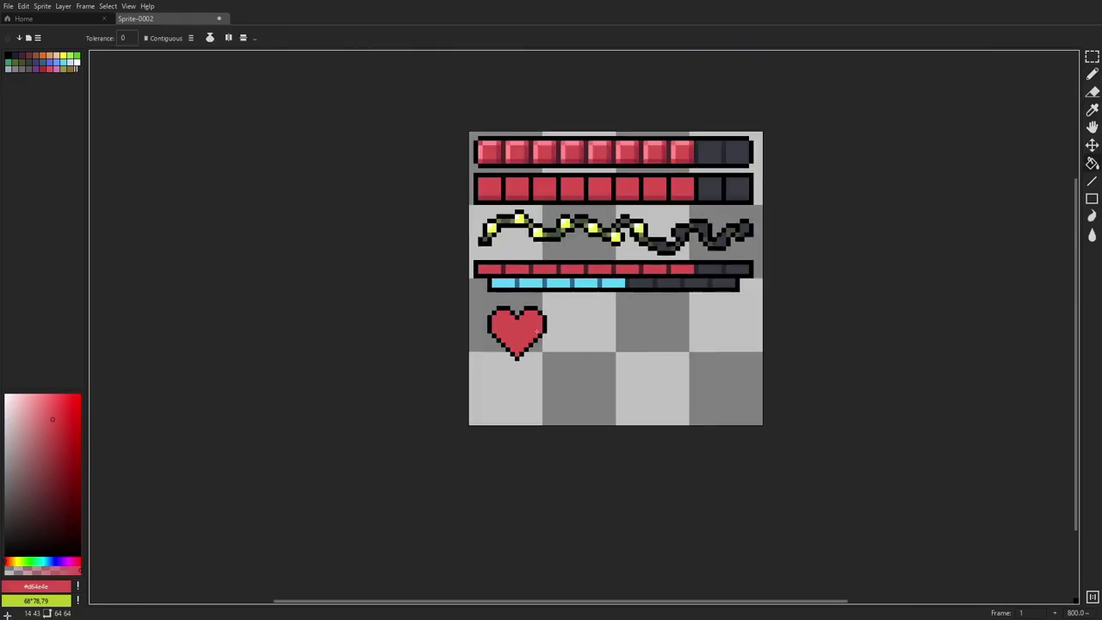
- Sample the shadow red #a93a3f from the health bar and paint shading pixels along the heart's lower inner edges
scroll(537, 347, "up", 5)
key("i")
left_click(549, 114)
key("b")
scroll(475, 451, "up", 6)
mouse_move(475, 195)
left_mouse_down()
mouse_move(479, 359)
mouse_move(465, 40)
left_mouse_up()
key("i")
left_click(427, 226)
left_click_drag(389, 397, 374, 256)
key("b")
left_click(484, 376, "shift")
key("ctrl+z")
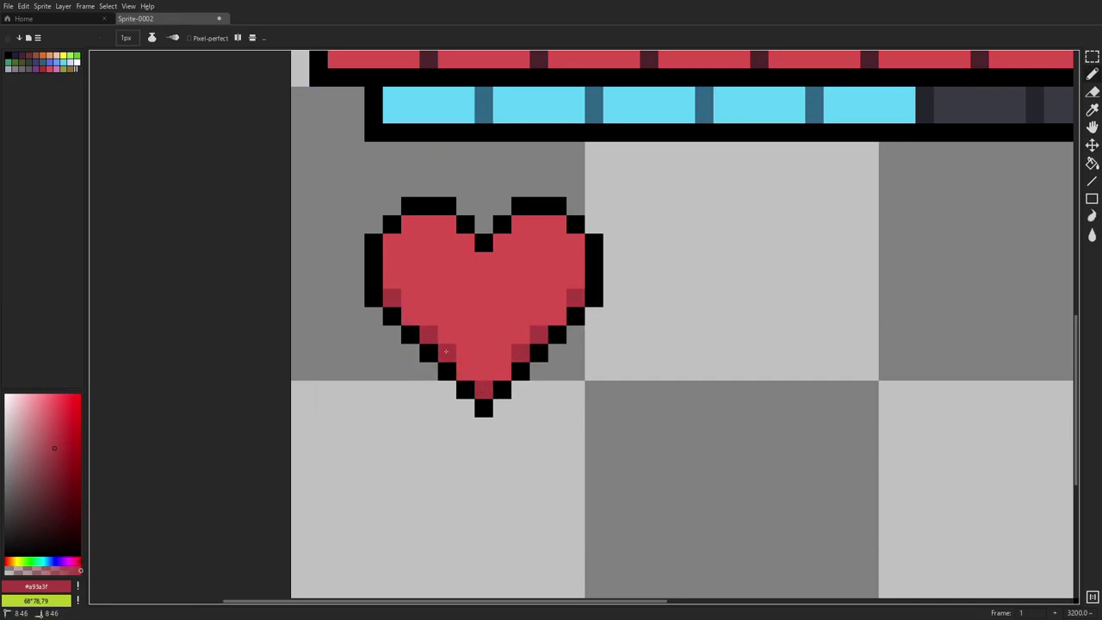
- Try shadow-red pixels beside the heart's notch and at the outer upper corners of both lobes
scroll(583, 368, "down", 7)
scroll(559, 361, "up", 7)
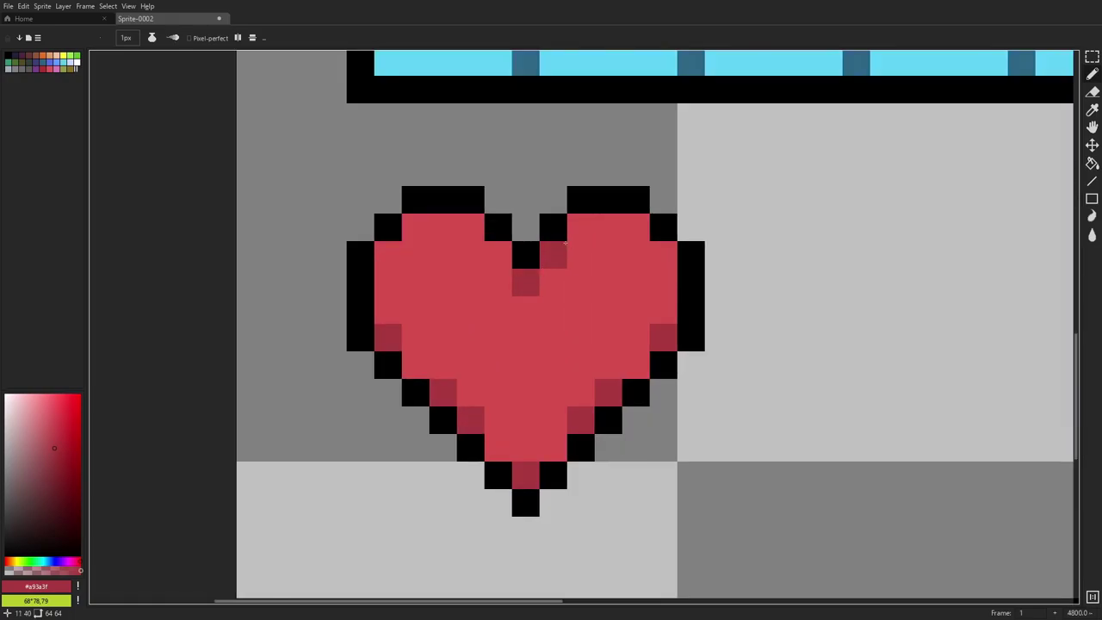
left_click(663, 255)
left_click(563, 252)
left_click(497, 251)
scroll(624, 307, "down", 5)
key("ctrl+z")
key("ctrl+z")
key("ctrl+z")
scroll(611, 298, "up", 5)
key("ctrl+z")
key("minus")
scroll(586, 300, "down", 3)
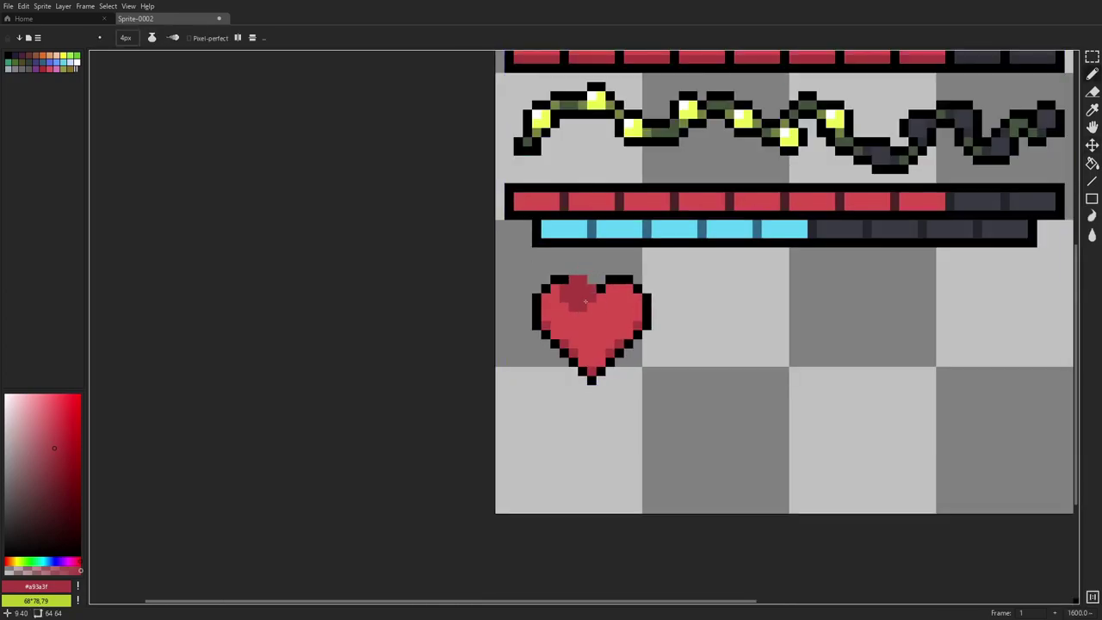
scroll(609, 303, "up", 3)
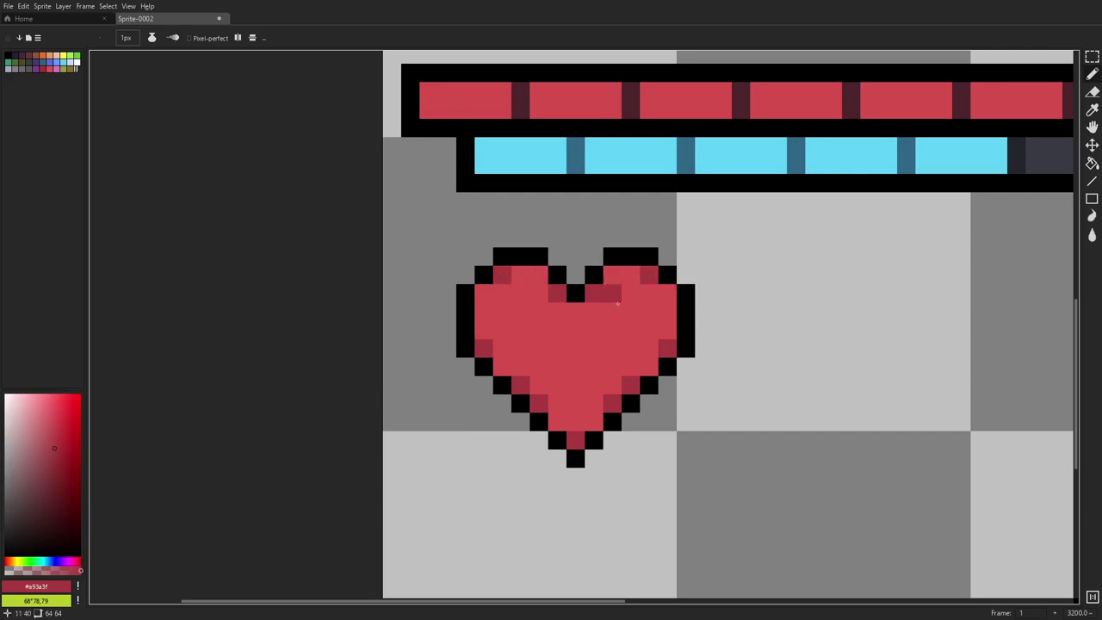
scroll(600, 295, "down", 5)
scroll(647, 307, "up", 5)
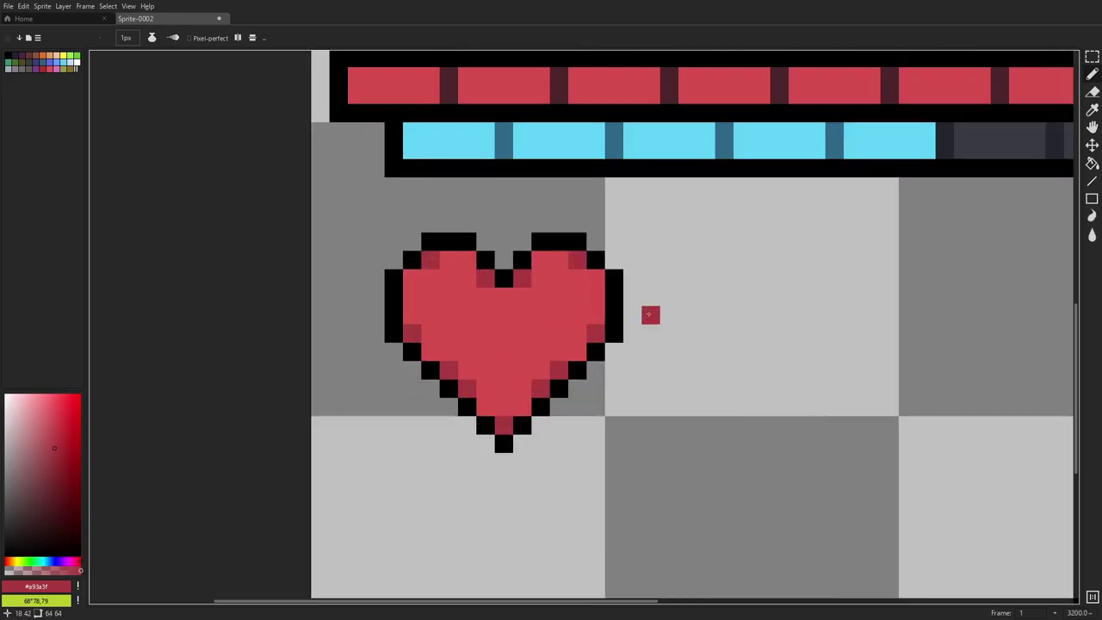
- Undo all the shadow pixels on the heart, back to the plain red fill
scroll(649, 315, "up", 1)
key("ctrl+z")
key("ctrl+z")
key("ctrl+z")
key("ctrl+z")
key("ctrl+z")
key("ctrl+z")
key("ctrl+z")
key("ctrl+z")
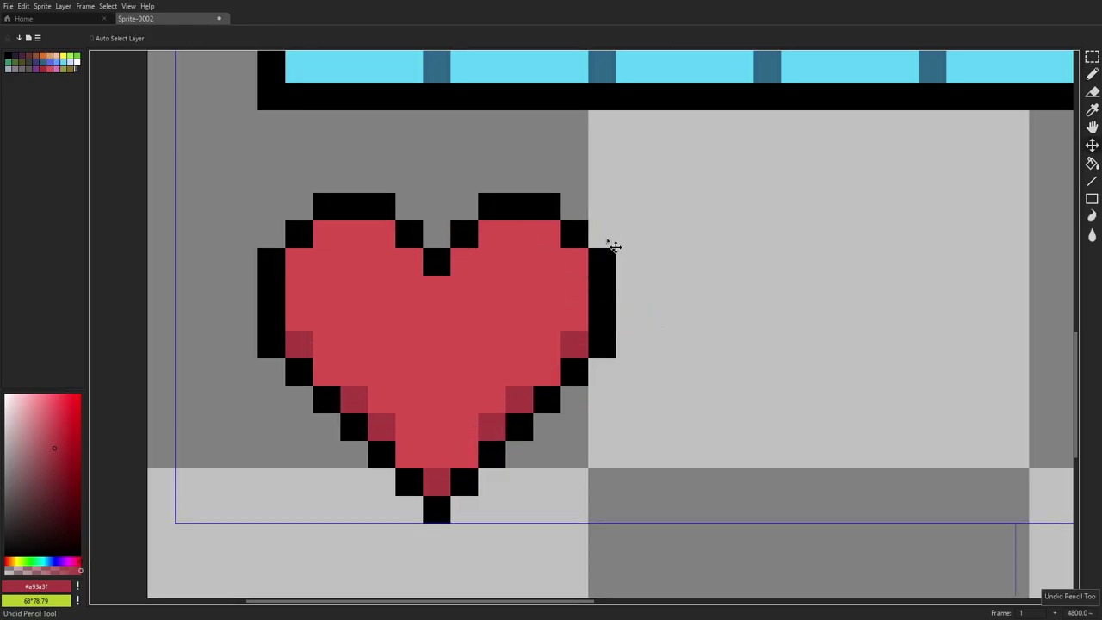
key("ctrl+z")
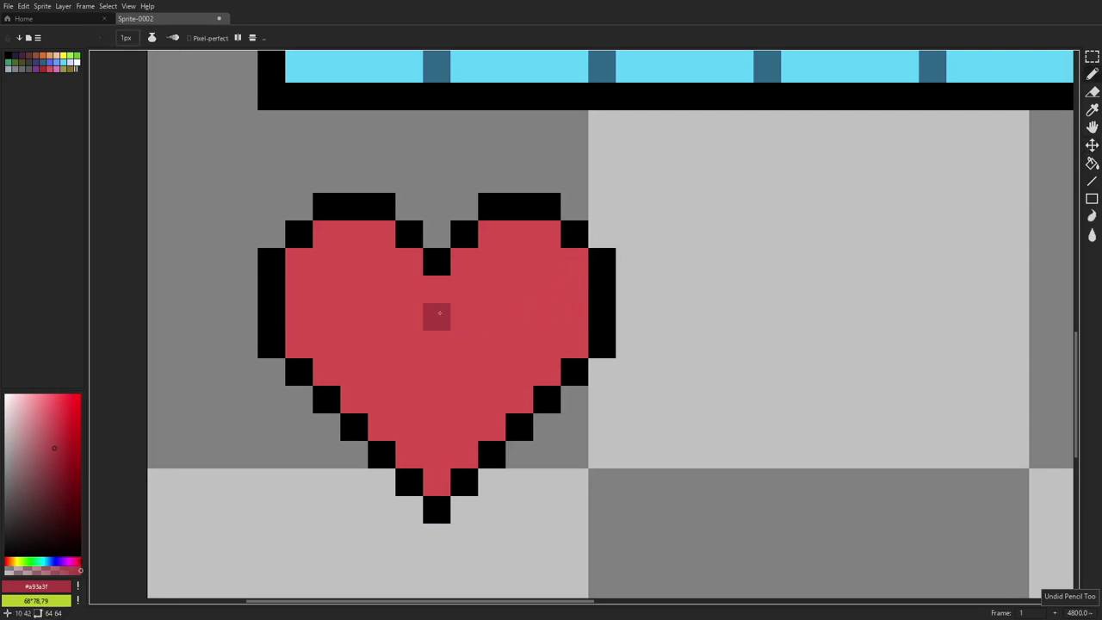
- Paint a dark shape from the heart's center into its right lobe, using the darker red #862e36 sampled from the health bar
left_click_drag(435, 316, 446, 428)
scroll(491, 207, "down", 4)
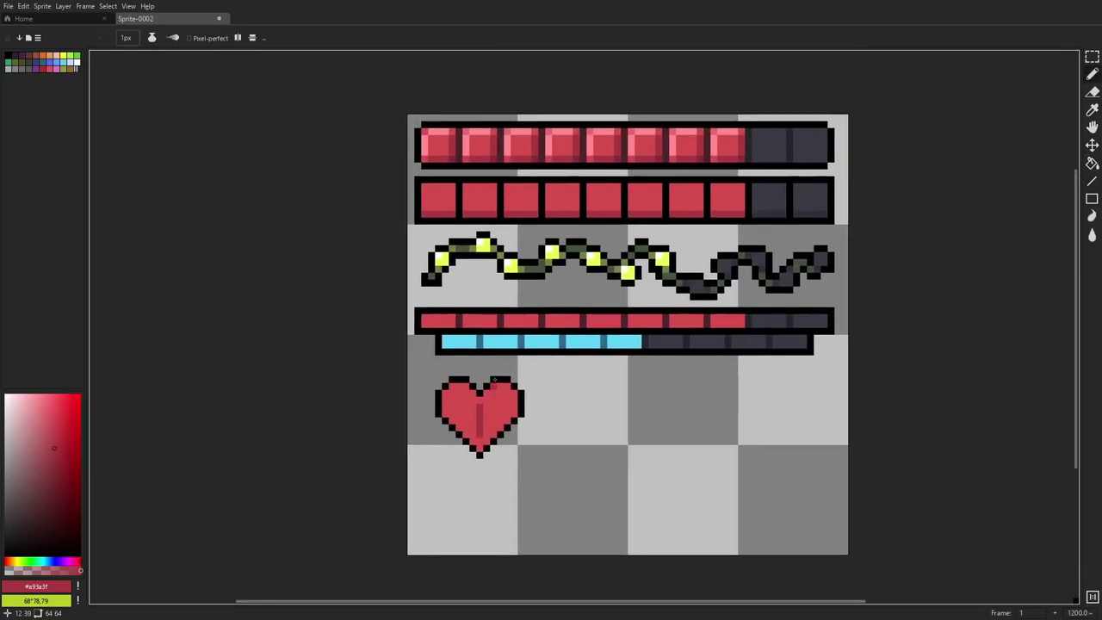
scroll(492, 283, "up", 1)
scroll(508, 342, "up", 2)
key("i")
left_click(499, 197)
left_click_drag(508, 444, 518, 376)
scroll(513, 542, "up", 4)
key("b")
mouse_move(442, 375)
left_mouse_down()
mouse_move(448, 265)
mouse_move(473, 278)
mouse_move(469, 308)
mouse_move(468, 269)
mouse_move(491, 276)
mouse_move(494, 259)
mouse_move(500, 283)
mouse_move(517, 247)
mouse_move(514, 262)
mouse_move(503, 238)
left_mouse_up()
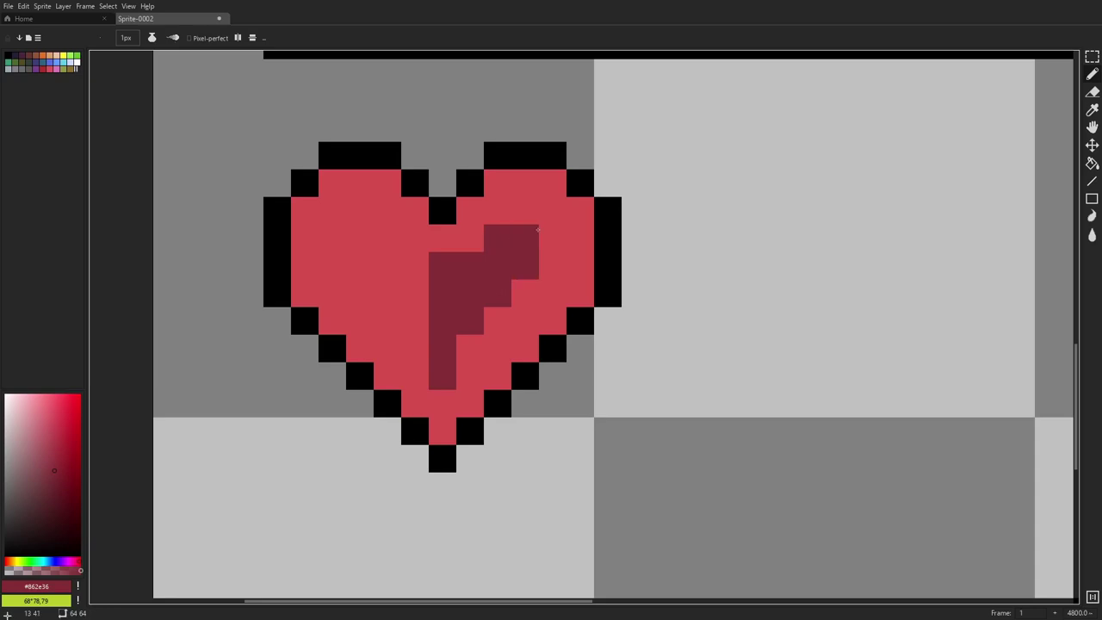
- Restore the main red directly below the notch and widen the dark shape to the left of the heart's center
scroll(635, 373, "up", 1)
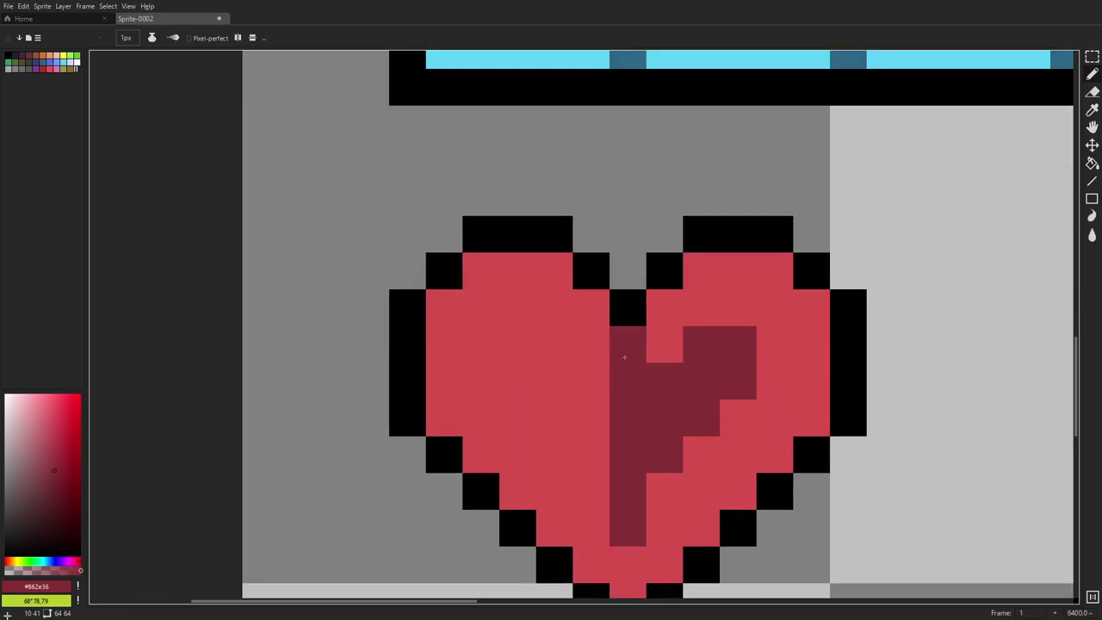
left_click(624, 358, "alt")
left_click(628, 379)
left_click(687, 363, "alt")
mouse_move(621, 395)
left_mouse_down()
mouse_move(568, 361)
mouse_move(528, 354)
left_mouse_up()
left_click_drag(514, 425, 509, 388)
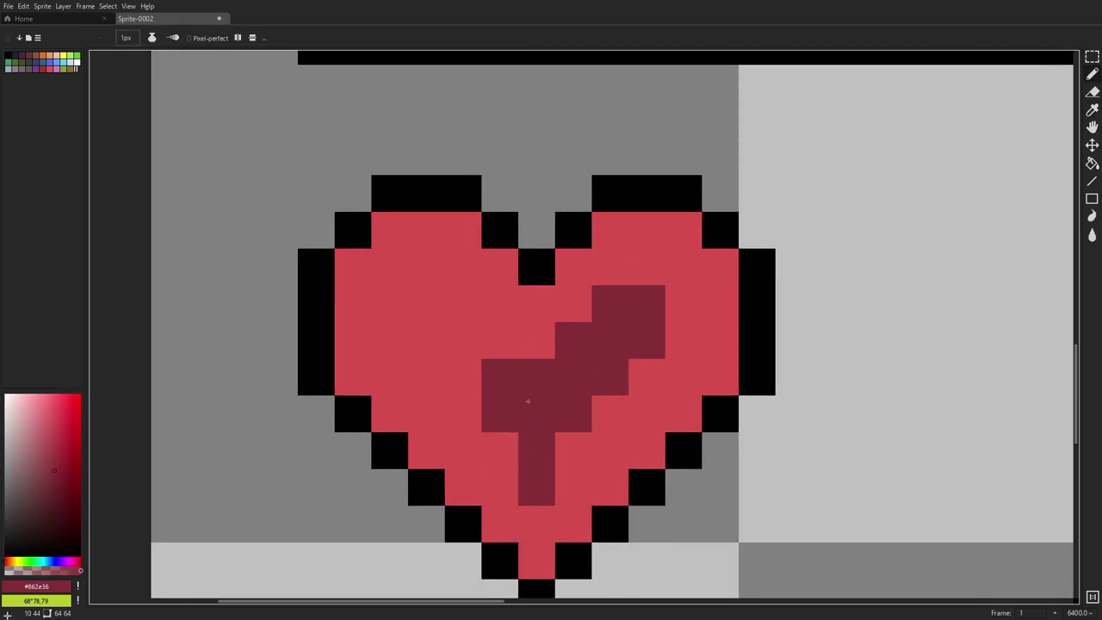
- Shorten the dark shape's lower tip to one pixel with the main red and sample the dark red again
left_click(560, 450)
key("v")
key("ctrl+z")
key("ctrl+z")
left_click_drag(697, 389, 652, 333)
key("i")
left_click(552, 411, "alt")
left_click(497, 429)
left_click_drag(500, 429, 510, 469)
left_click(531, 376, "alt")
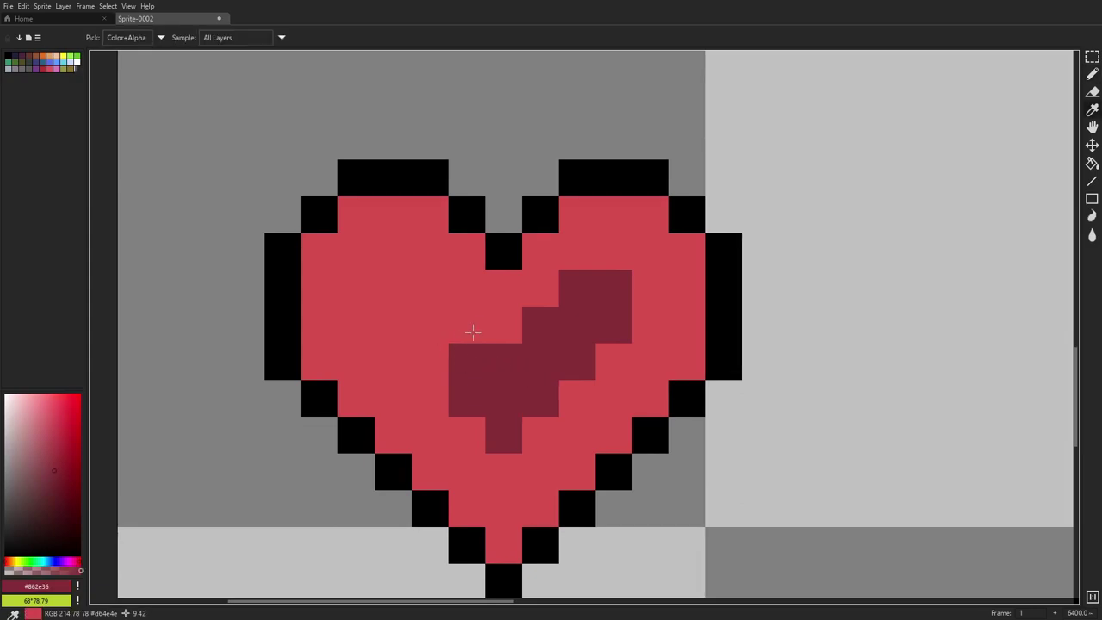
- Extend the dark red shape into the left lobe, mirroring the right side to complete a small inner heart
left_click(462, 330)
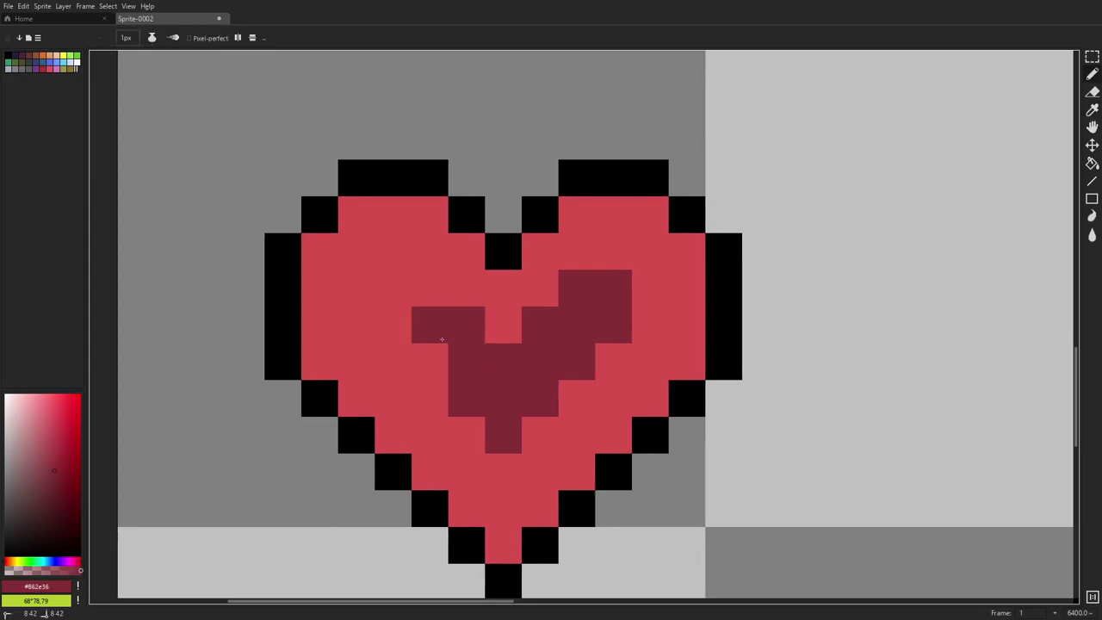
mouse_move(442, 339)
left_mouse_down()
mouse_move(437, 295)
mouse_move(404, 294)
left_mouse_up()
scroll(435, 353, "down", 4)
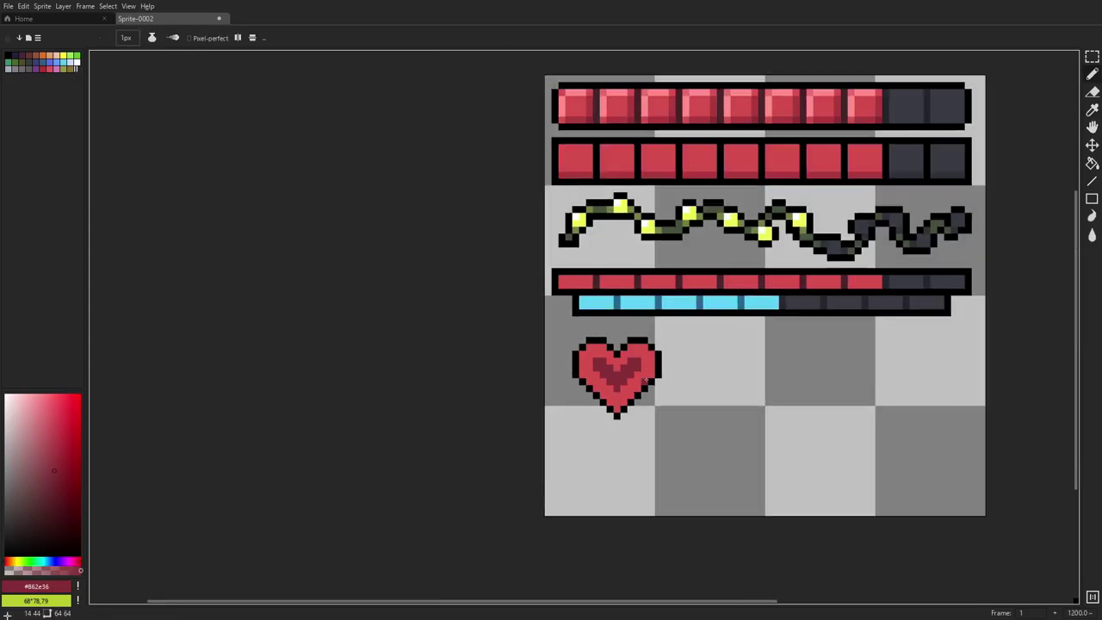
scroll(746, 357, "up", 3)
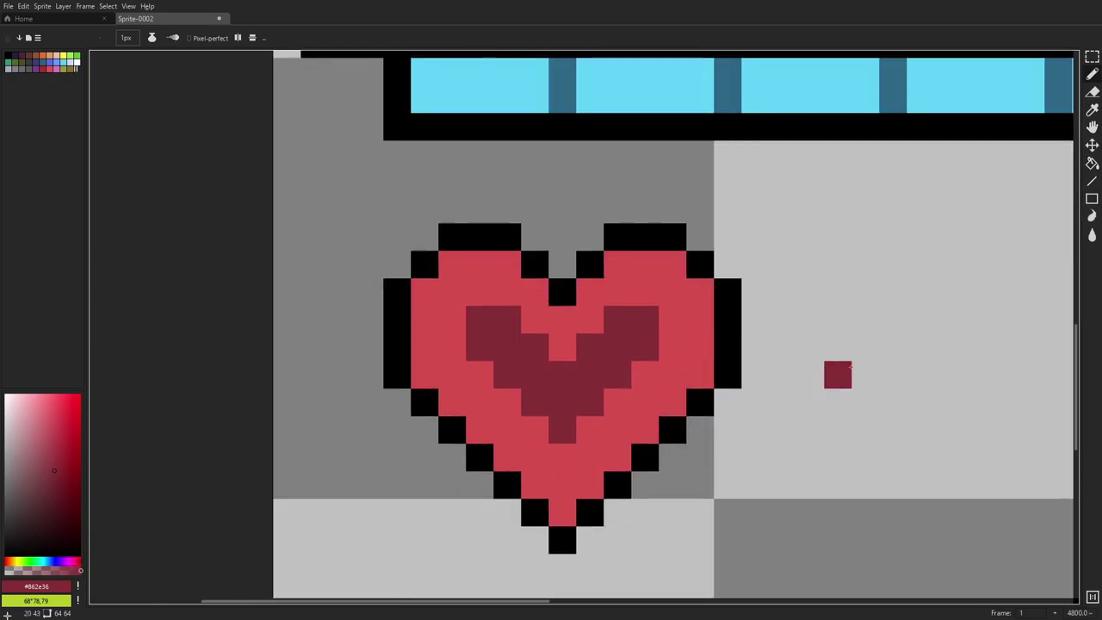
- Try enlarging the dark inner heart toward the outline in both lobes, and undo the enlargement
scroll(853, 372, "down", 2)
scroll(788, 385, "up", 3)
mouse_move(672, 355)
left_mouse_down()
mouse_move(586, 437)
mouse_move(541, 438)
mouse_move(460, 363)
left_mouse_up()
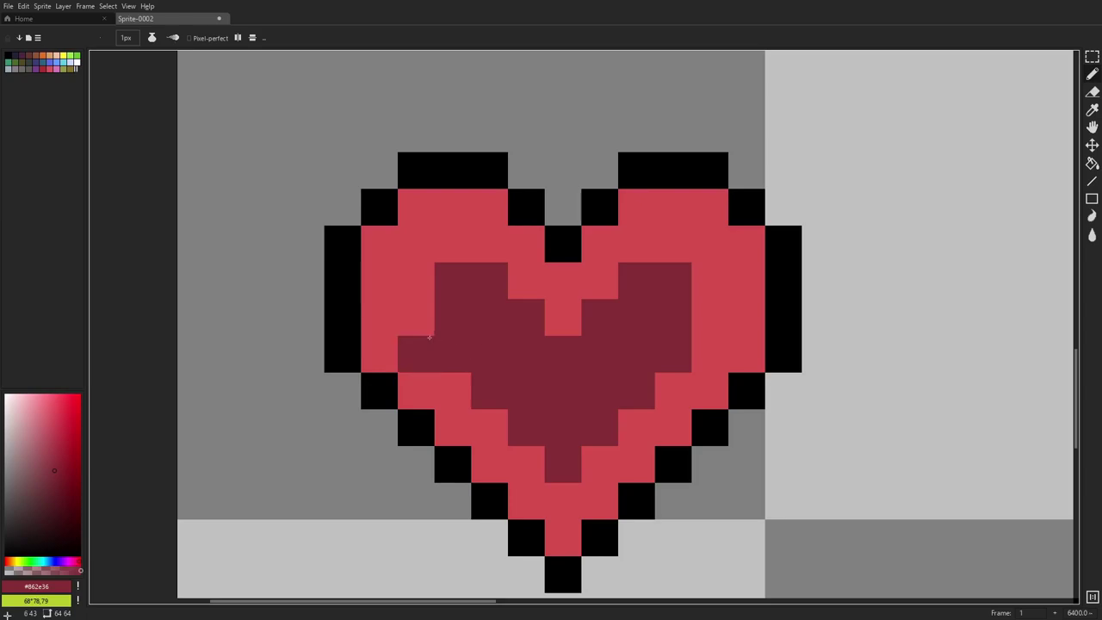
left_click_drag(424, 313, 417, 281)
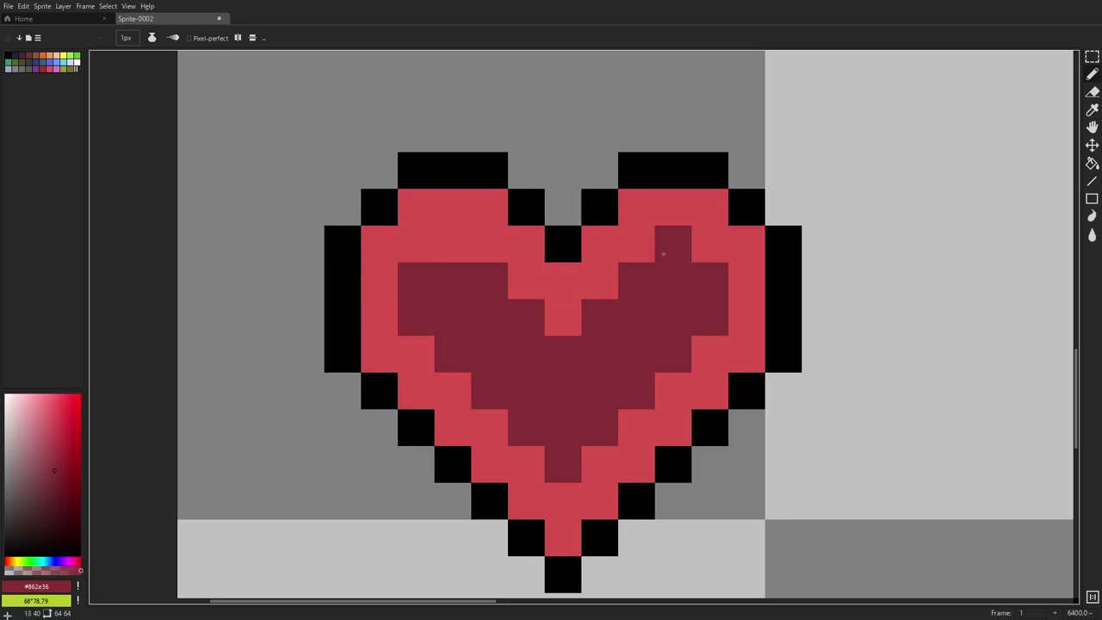
scroll(627, 358, "down", 8)
key("ctrl+z")
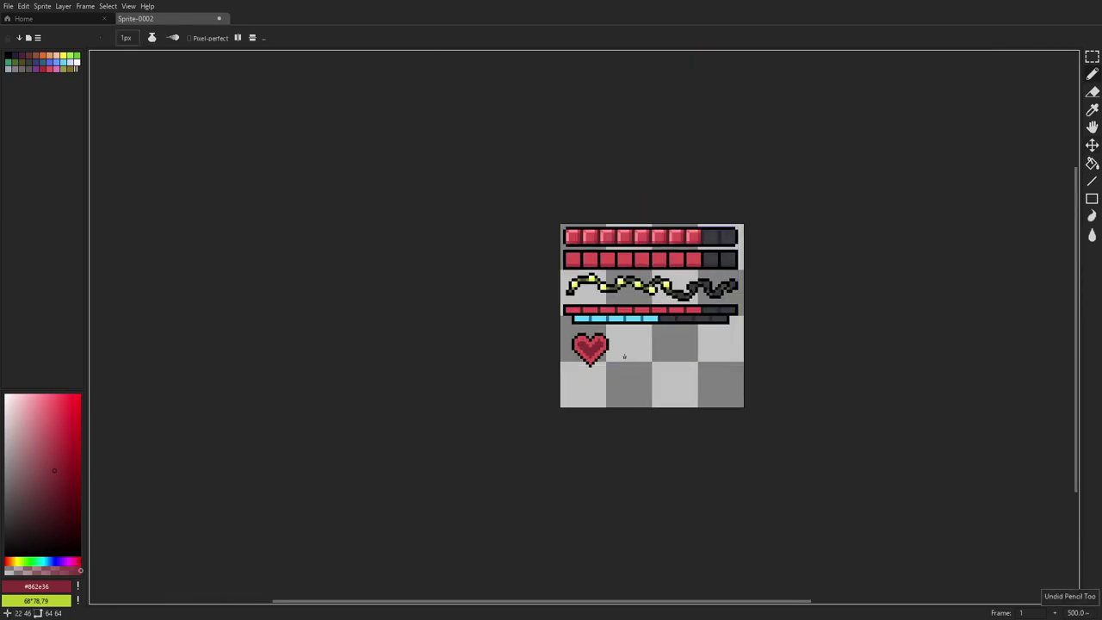
key("ctrl+z")
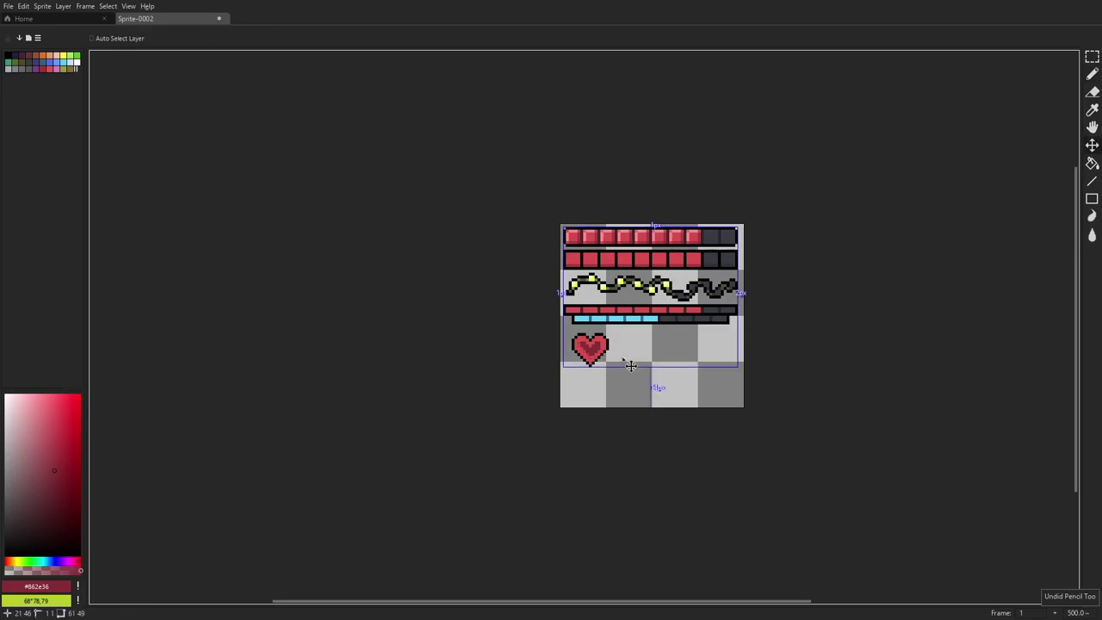
key("b")
scroll(630, 366, "down", 2)
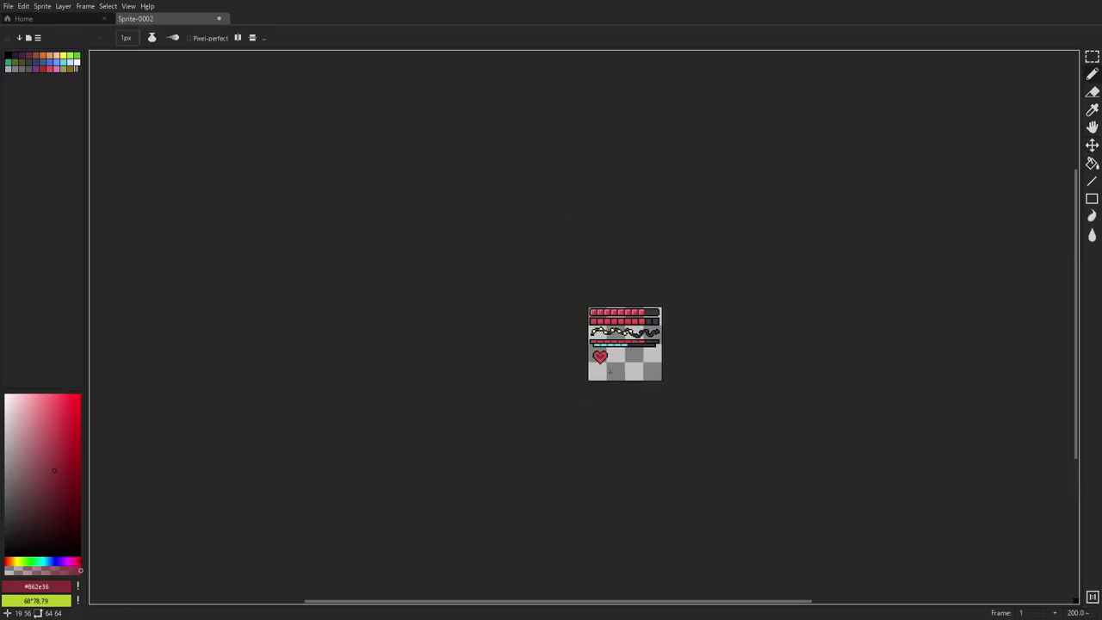
- Sample the dark maroon #4c242b from a bar divider and repaint the whole inner heart with it
scroll(637, 357, "up", 7)
key("i")
scroll(660, 317, "up", 1)
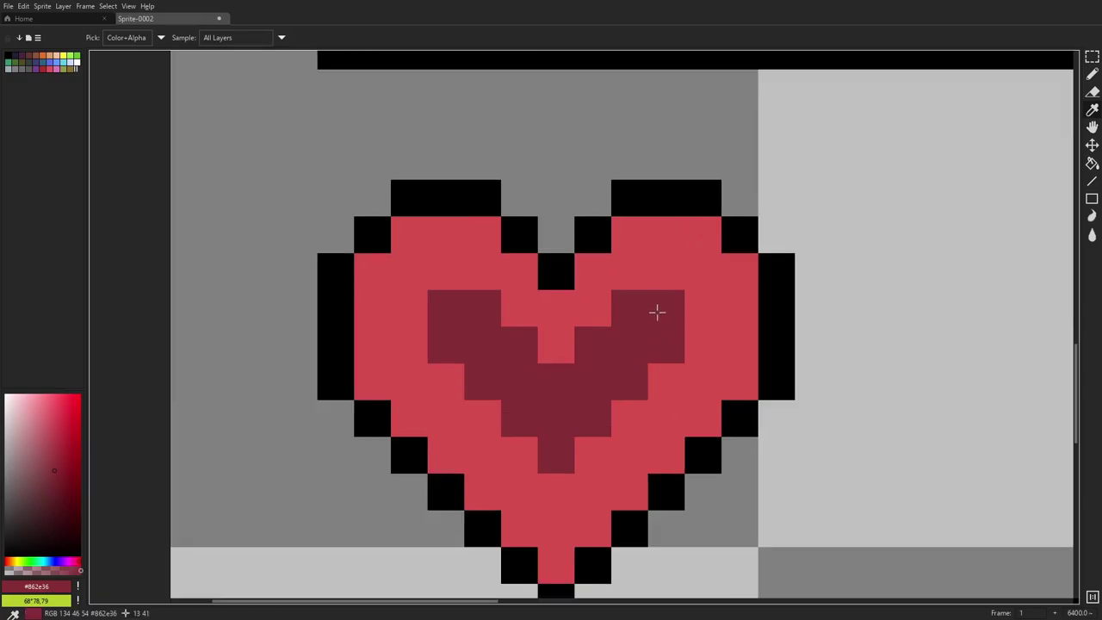
scroll(626, 381, "down", 6)
scroll(625, 168, "up", 3)
left_click(640, 405)
scroll(629, 396, "down", 3)
key("b")
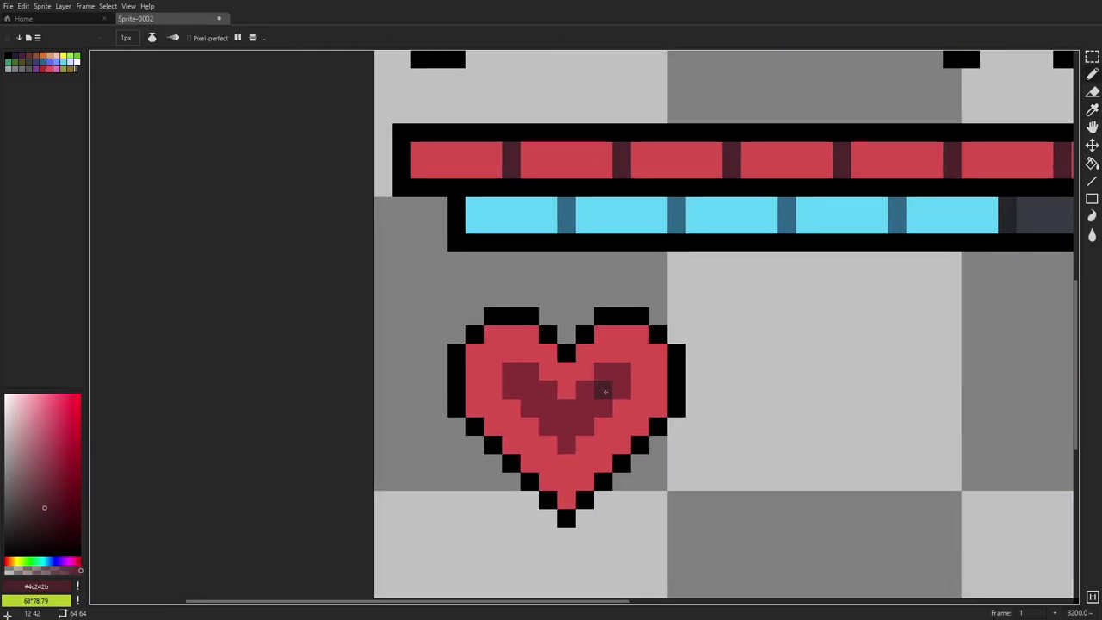
scroll(535, 389, "down", 6)
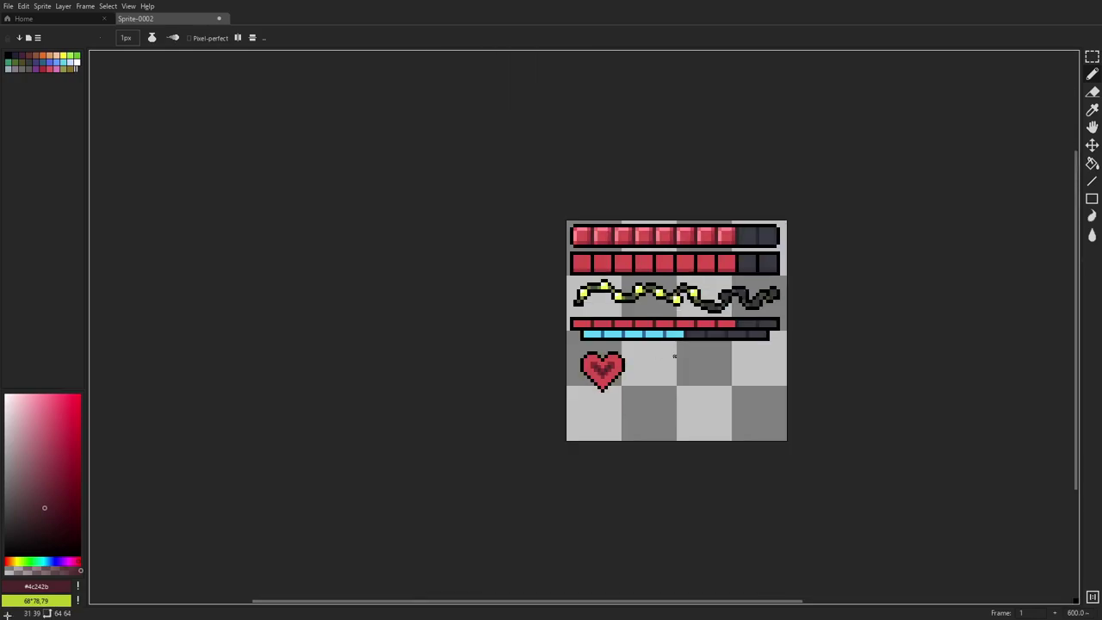
scroll(614, 362, "up", 5)
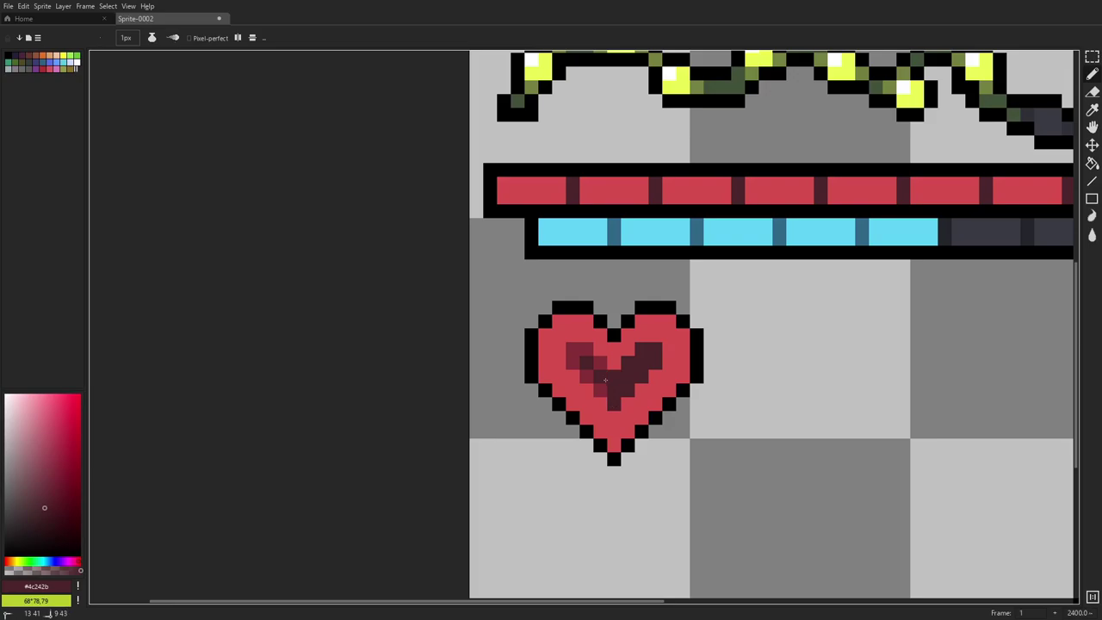
scroll(581, 351, "down", 9)
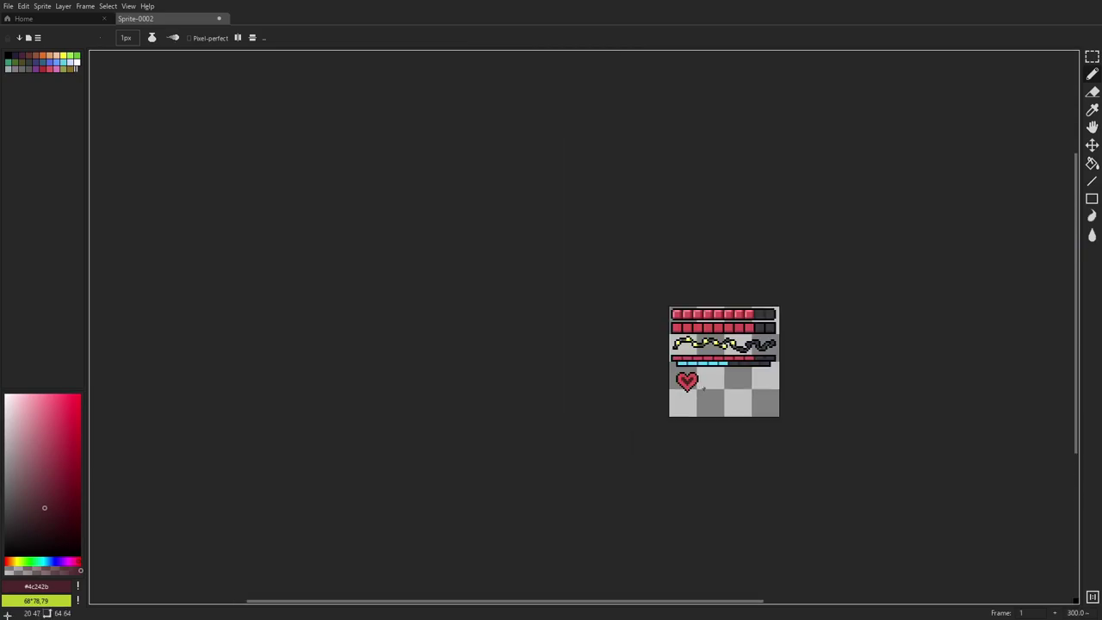
scroll(705, 392, "up", 10)
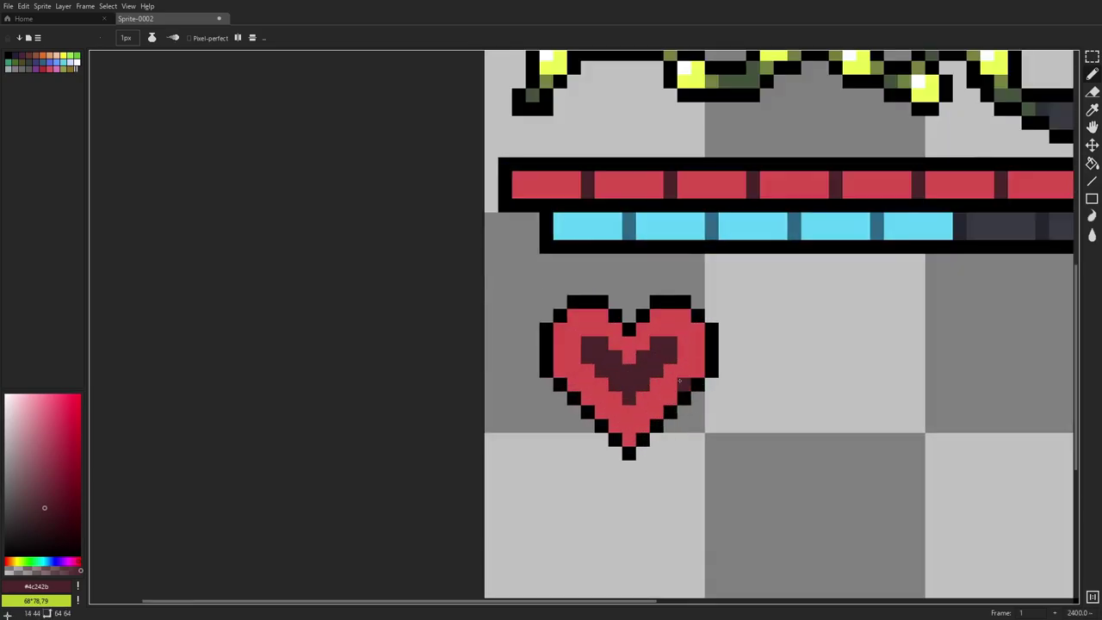
- Try filling the inner heart with the black outline color
key("i")
left_click(605, 255)
key("g")
left_click(610, 334)
scroll(736, 350, "down", 8)
scroll(747, 351, "down", 1)
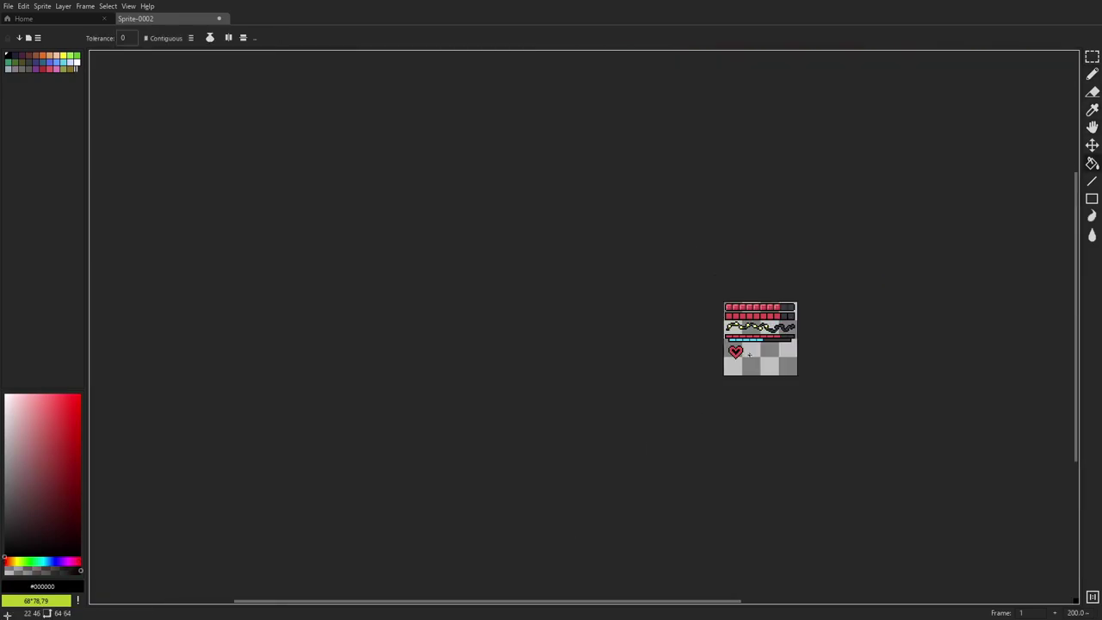
scroll(746, 359, "up", 2)
scroll(743, 317, "up", 3)
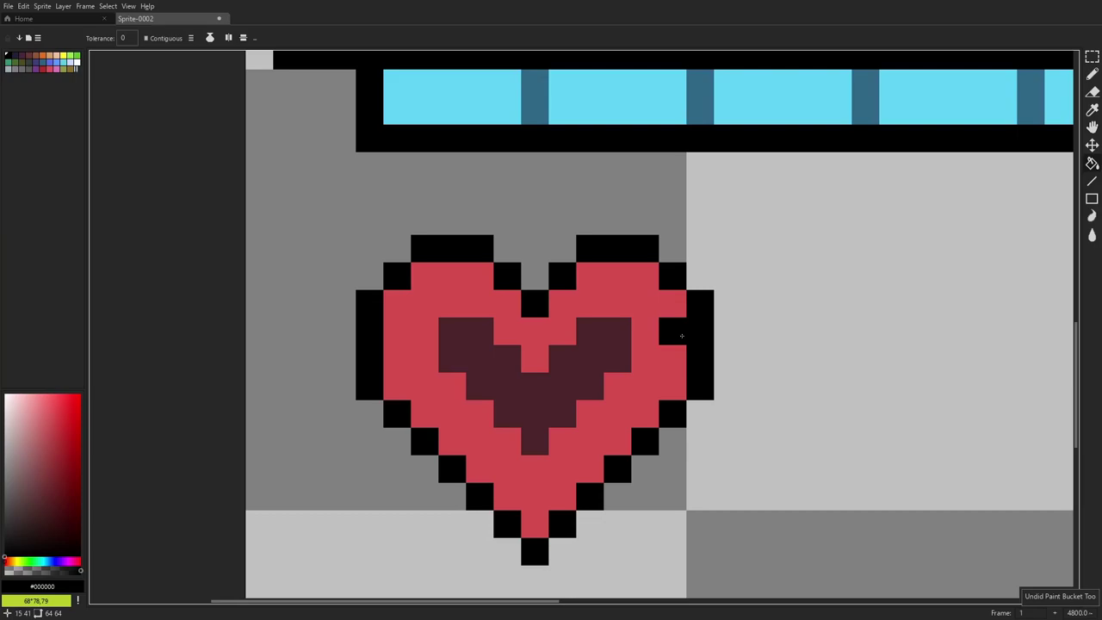
- Sample the light pink #ff8d8d from the top bar and paint diagonal highlight pixels along the inner heart's lower edges
scroll(666, 322, "down", 1)
key("i")
scroll(628, 340, "up", 6)
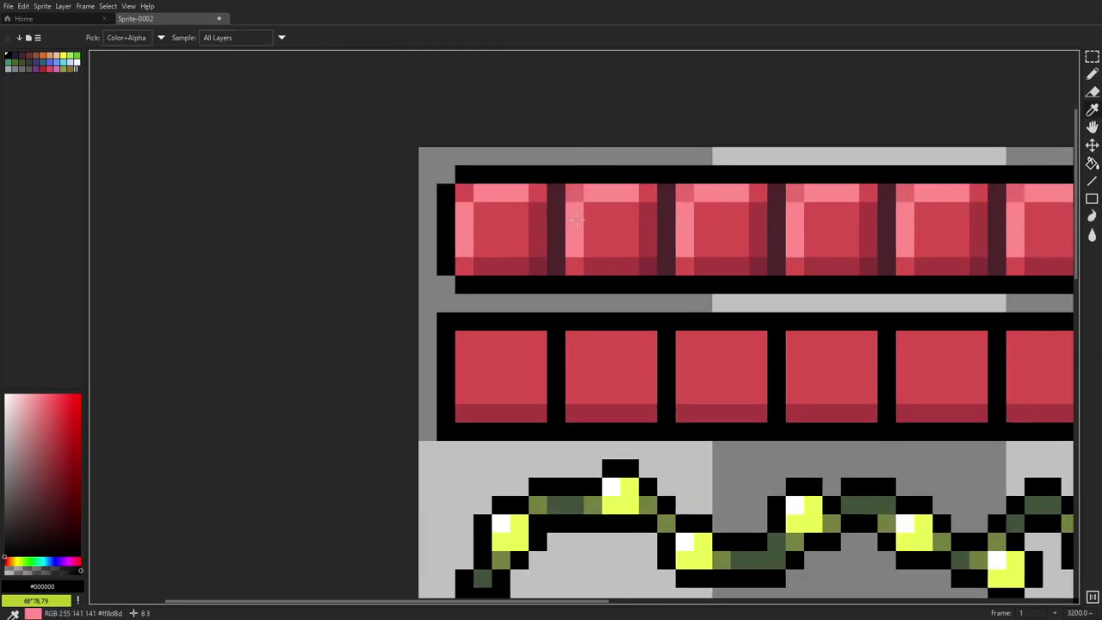
left_click(575, 241)
scroll(575, 241, "down", 5)
key("b")
scroll(534, 250, "up", 2)
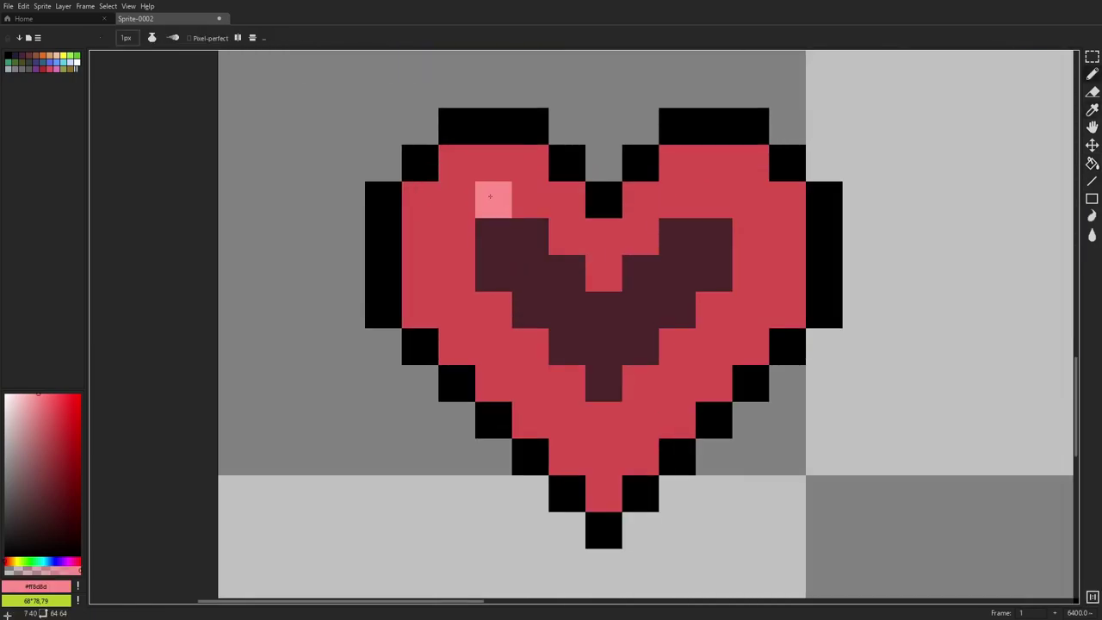
left_click(567, 383)
left_click(640, 383)
left_click(677, 347)
left_click(714, 309)
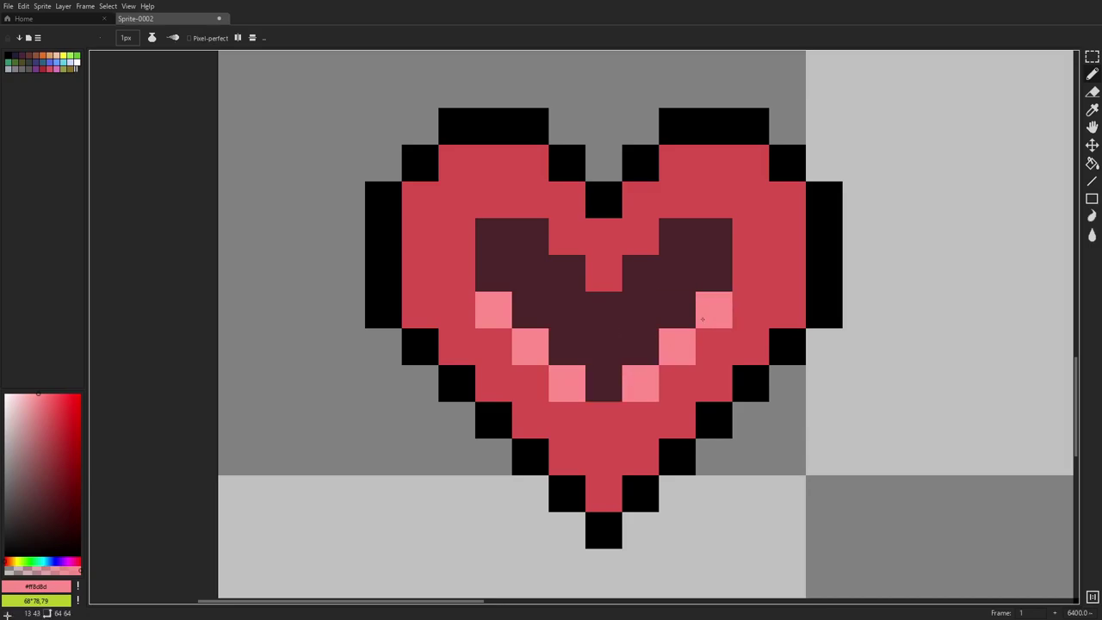
- Paint light pink highlights along the heart's upper inner edge, across both lobes and below the notch
left_click(456, 162)
mouse_move(492, 164)
left_mouse_down()
mouse_move(531, 199)
mouse_move(574, 201)
mouse_move(620, 224)
mouse_move(681, 175)
mouse_move(745, 172)
mouse_move(784, 203)
left_mouse_up()
left_click(421, 199)
scroll(614, 263, "down", 12)
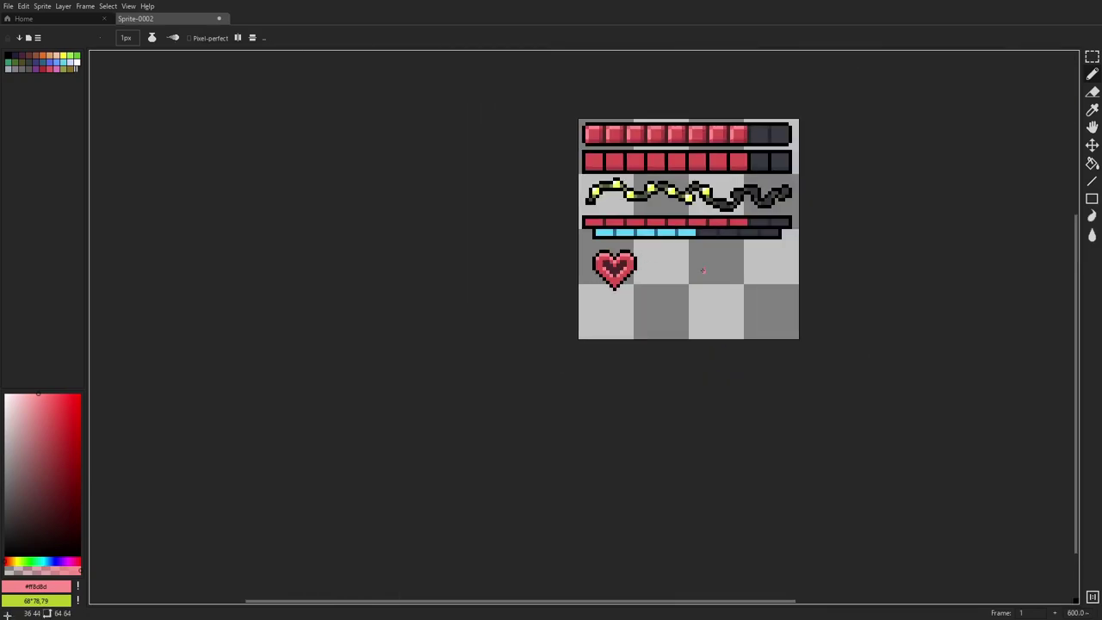
- Sample the softer pink #e96b6b from the top bar and repaint the heart's upper and inner highlights with it
scroll(672, 242, "up", 7)
scroll(671, 242, "up", 2)
key("i")
mouse_move(661, 248)
left_mouse_down()
mouse_move(631, 376)
mouse_move(635, 410)
left_mouse_up()
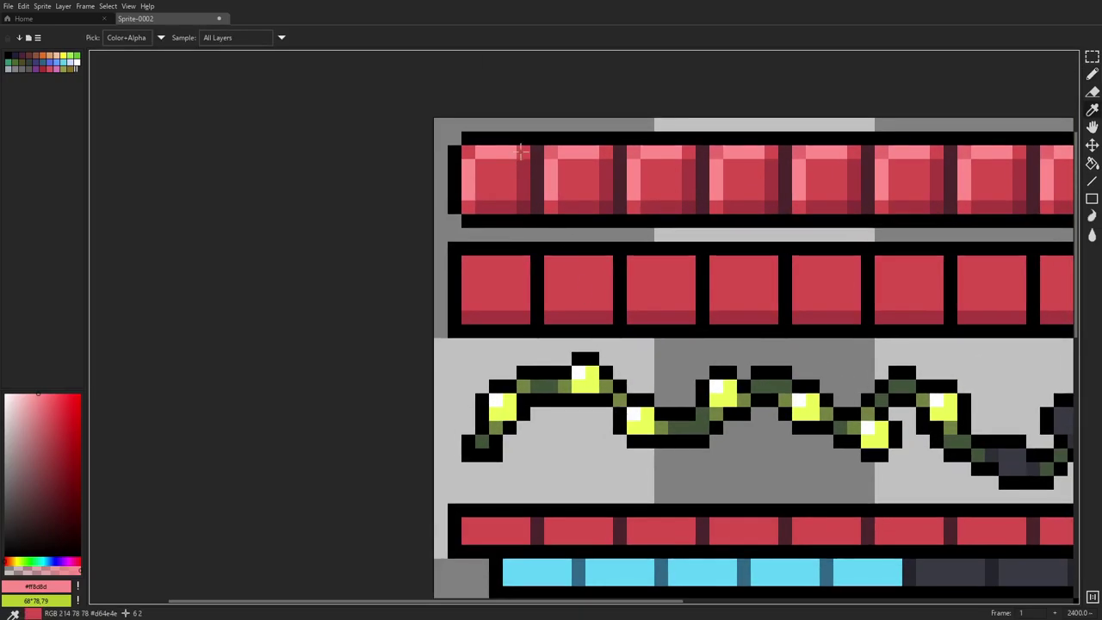
left_click(548, 149)
key("b")
left_click_drag(652, 347, 588, 9)
scroll(493, 346, "up", 3)
mouse_move(377, 280)
left_mouse_down()
mouse_move(409, 237)
mouse_move(478, 237)
mouse_move(550, 305)
mouse_move(624, 240)
mouse_move(693, 243)
left_mouse_up()
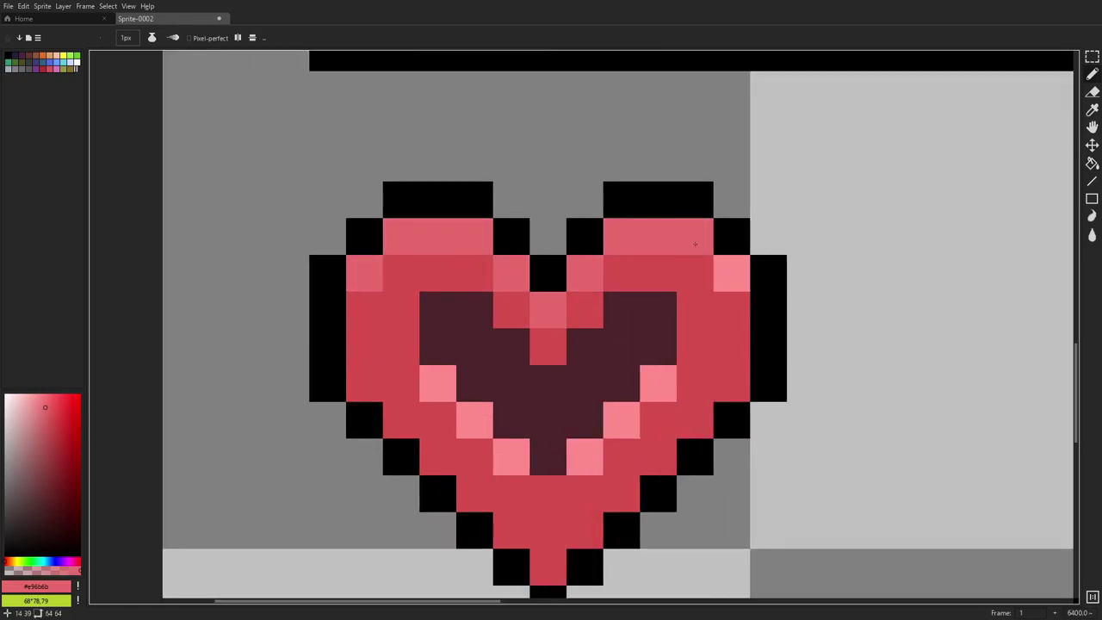
left_click_drag(663, 376, 591, 444)
left_click_drag(513, 456, 439, 384)
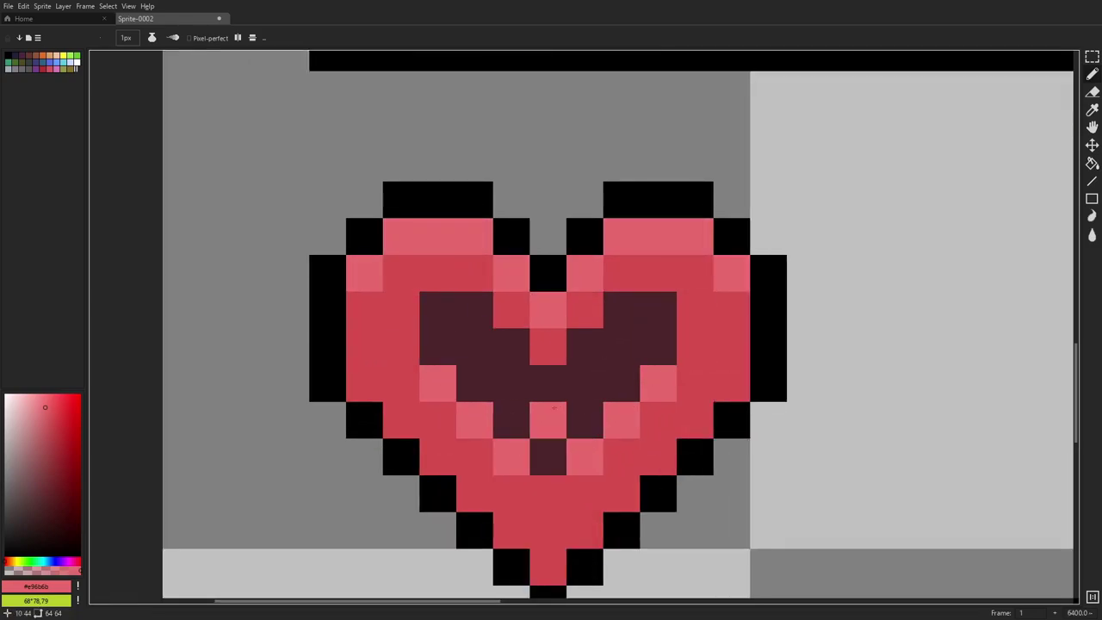
- Revert the heart's highlights to the lighter pink for comparison, and restore the softer #e96b6b along the upper and inner edges
scroll(615, 403, "down", 9)
scroll(661, 398, "down", 3)
scroll(679, 401, "up", 1)
key("ctrl+z")
scroll(684, 412, "up", 5)
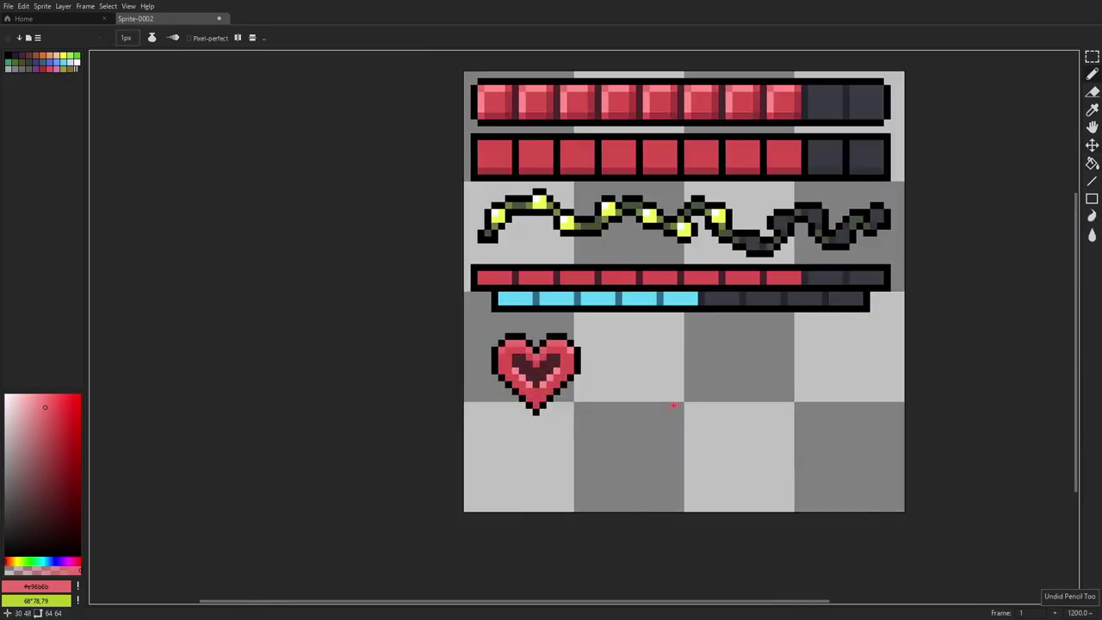
scroll(679, 416, "down", 7)
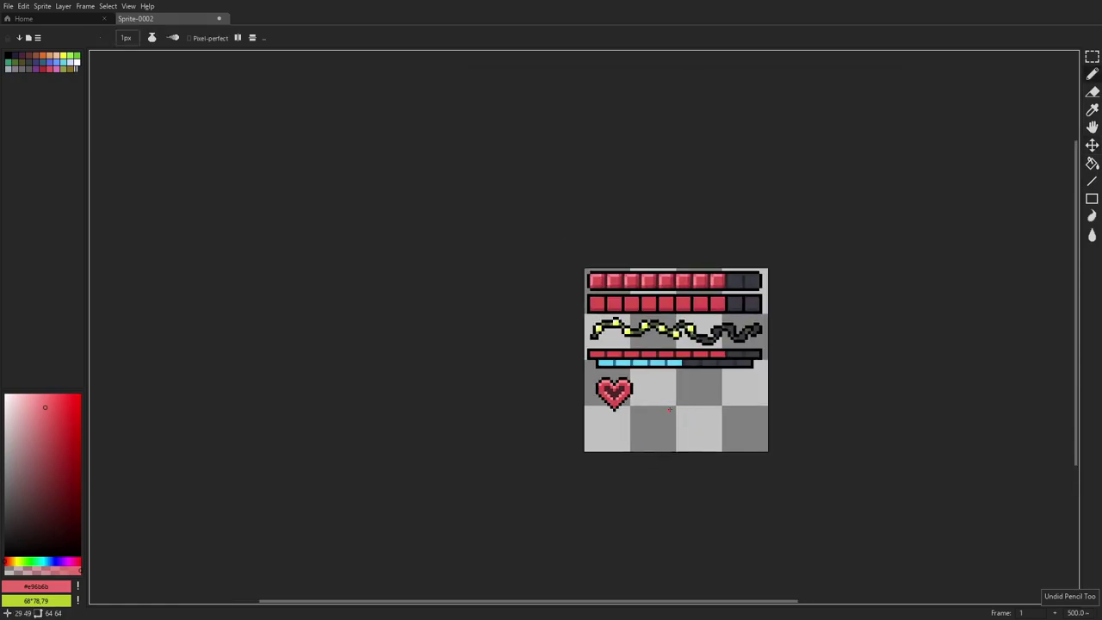
scroll(661, 403, "up", 1)
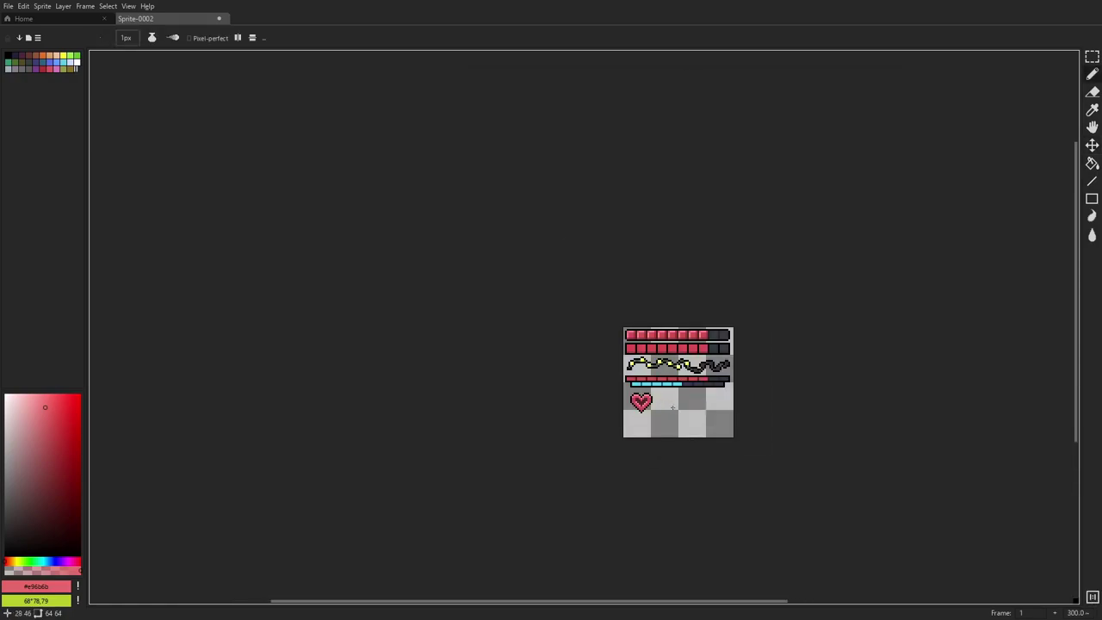
scroll(664, 416, "up", 3)
left_click_drag(664, 401, 532, 335)
scroll(611, 345, "down", 1)
scroll(531, 335, "up", 8)
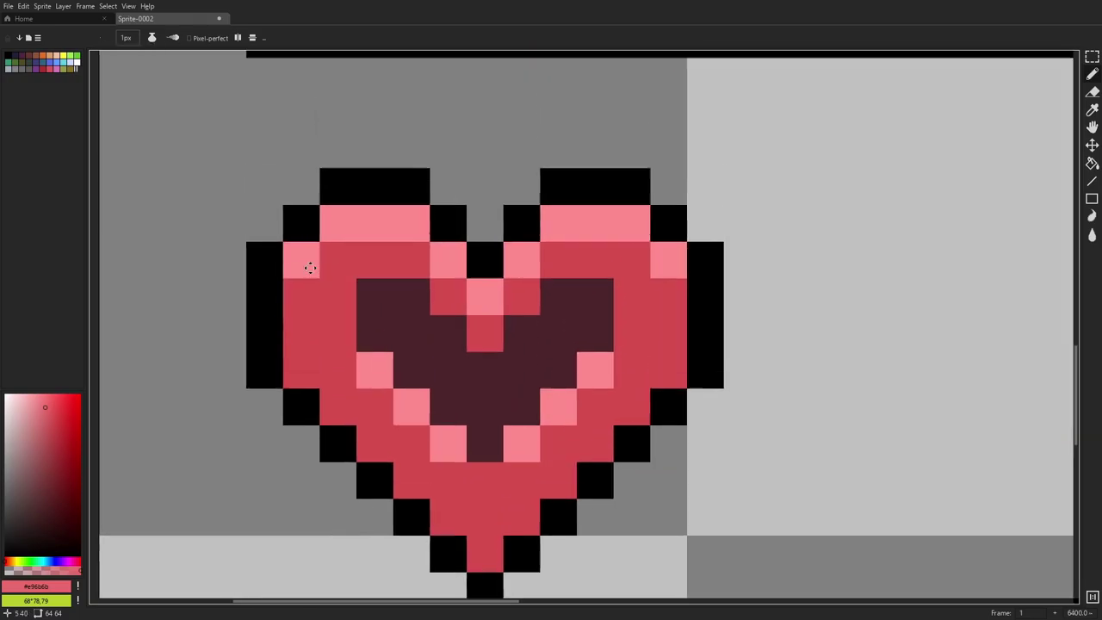
mouse_move(337, 248)
left_mouse_down()
mouse_move(411, 246)
mouse_move(487, 309)
mouse_move(543, 265)
mouse_move(543, 280)
mouse_move(559, 245)
mouse_move(611, 241)
mouse_move(658, 267)
mouse_move(655, 313)
mouse_move(601, 389)
mouse_move(527, 455)
mouse_move(459, 457)
mouse_move(373, 391)
left_mouse_up()
scroll(373, 391, "down", 4)
scroll(438, 366, "up", 2)
- Sample the dark red #a93a3f from the bars and paint shadow pixels along the heart's lower outer edges and tip
key("o")
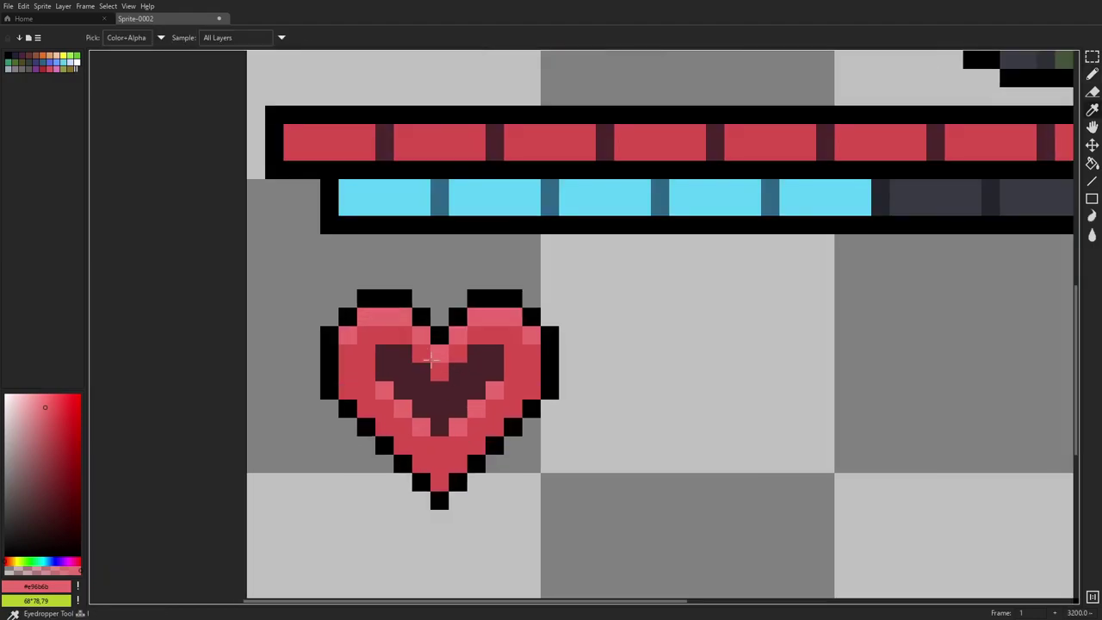
left_click_drag(431, 153, 386, 458)
left_click(411, 161)
left_click_drag(382, 413, 403, 90)
key("b")
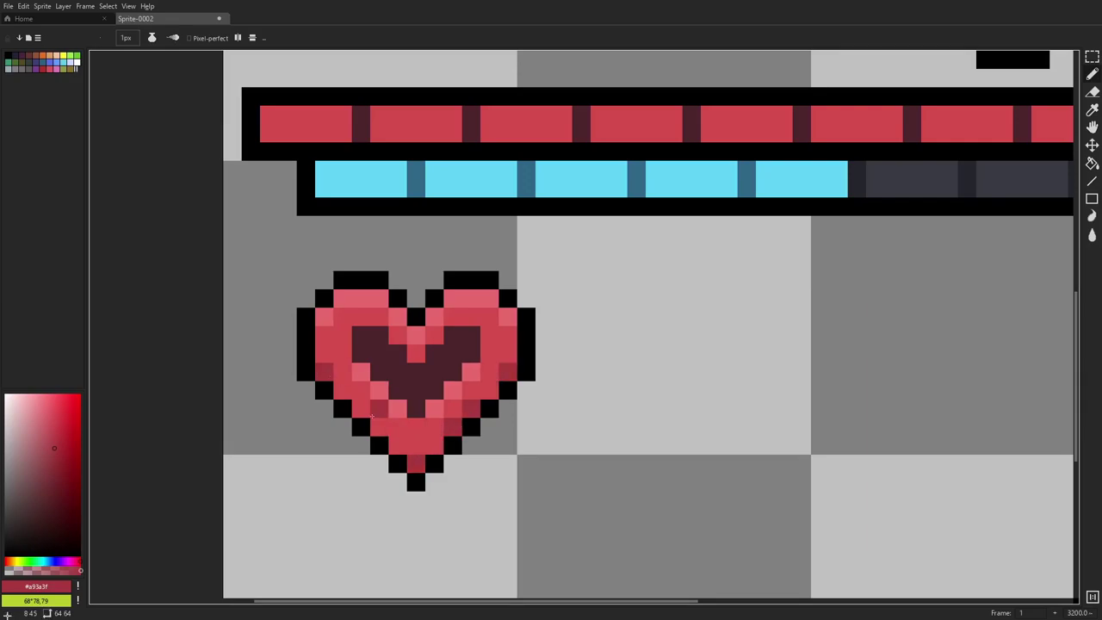
scroll(377, 426, "down", 6)
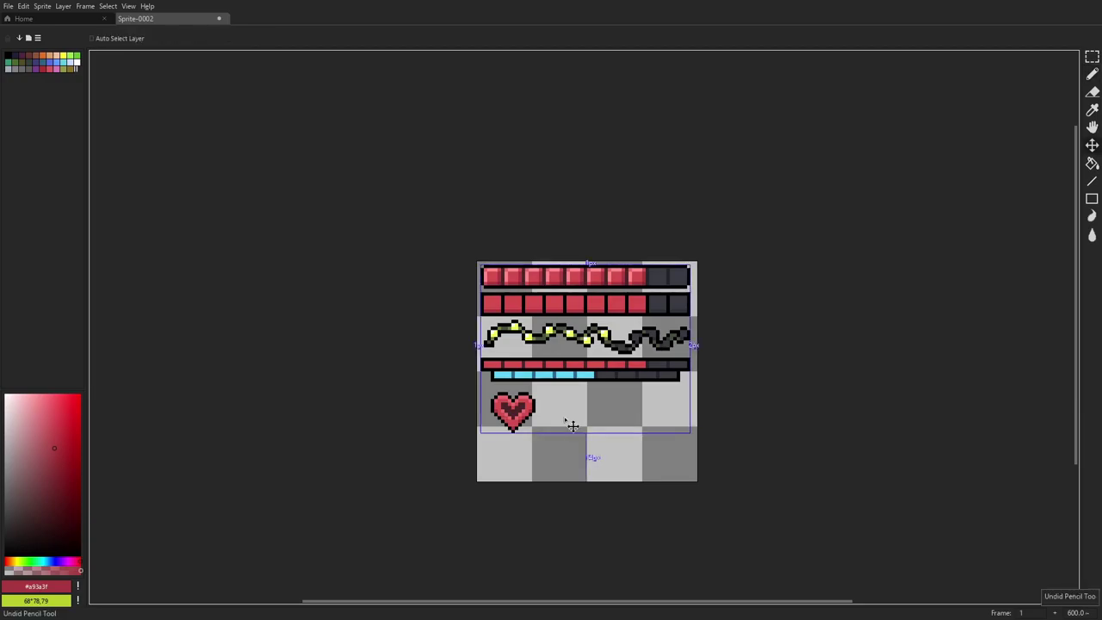
scroll(563, 416, "up", 5)
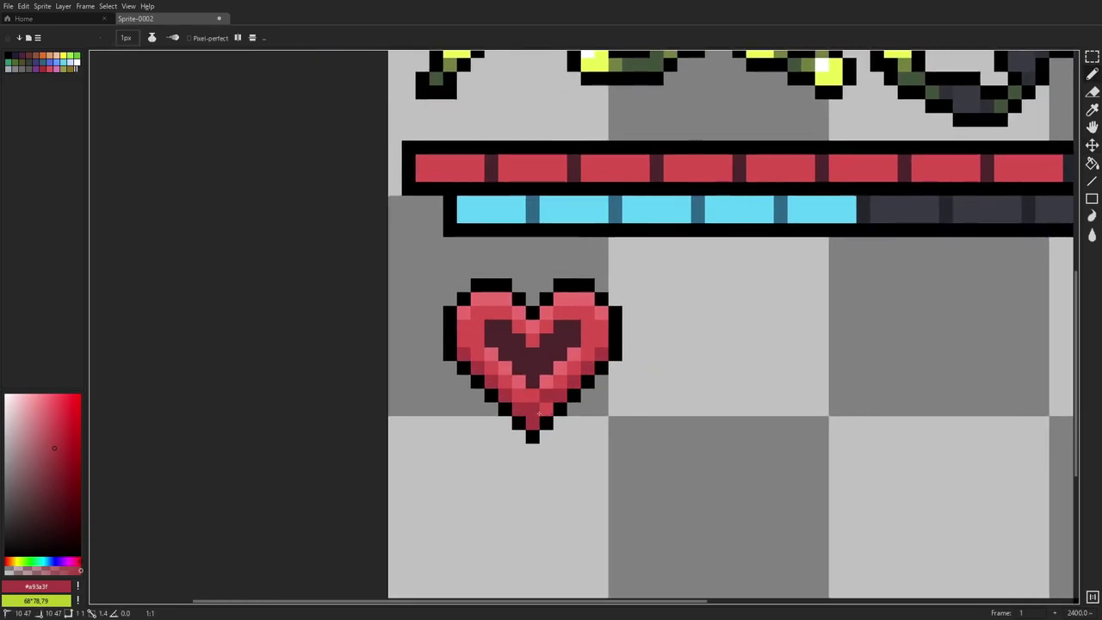
scroll(539, 415, "down", 5)
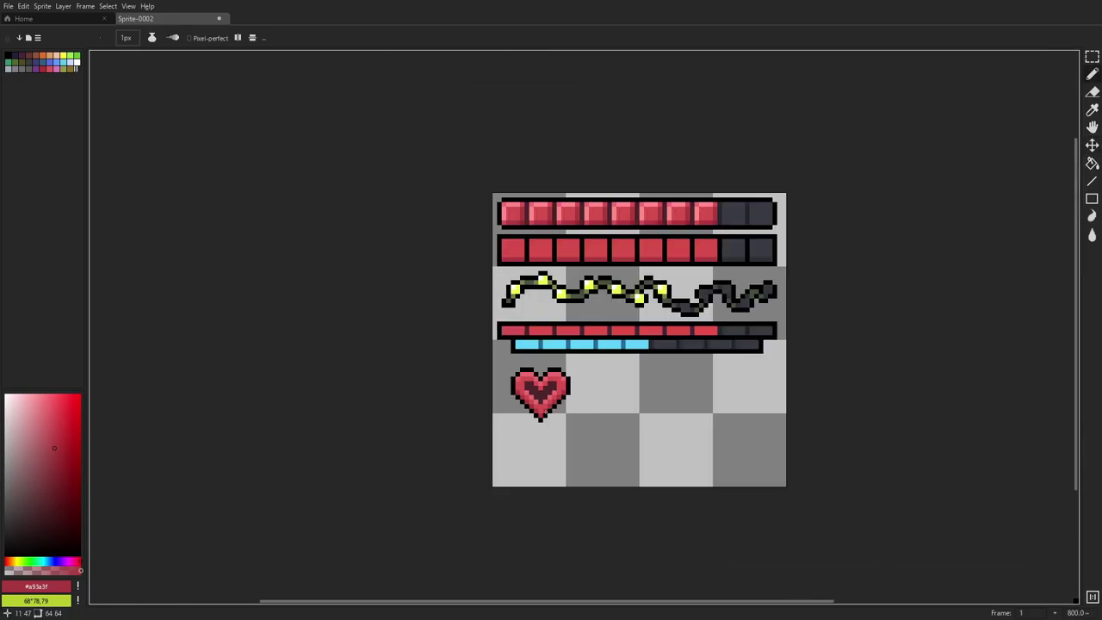
scroll(546, 408, "up", 10)
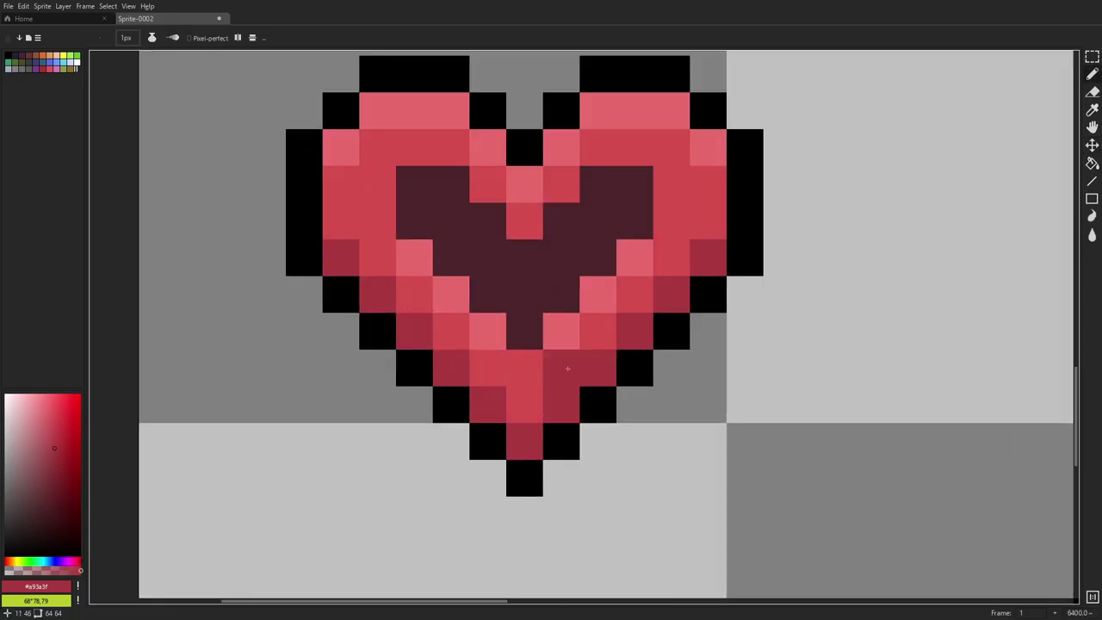
- Undo the diagonal shadow strokes, keeping the dark red pixels on the heart's two side corners and tip
key("m")
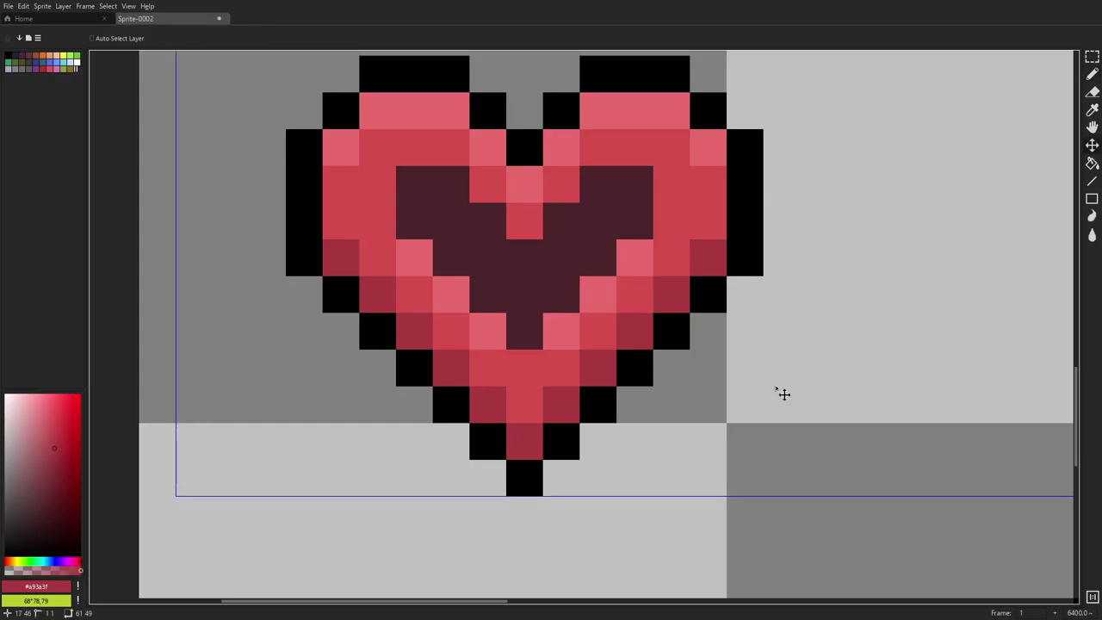
key("ctrl+z")
key("ctrl+z")
key("ctrl+z")
key("ctrl+z")
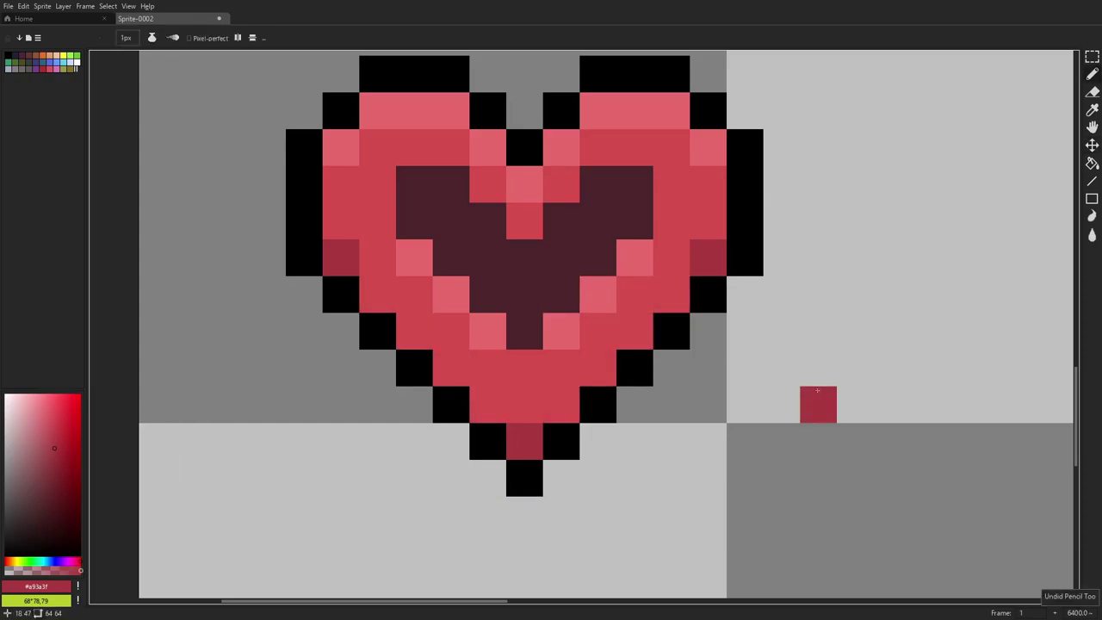
- Try shading the heart's lower-left outer edge with a straight diagonal line of dark red pixels
left_click(377, 294)
left_click(487, 428, "shift")
key("ctrl+z")
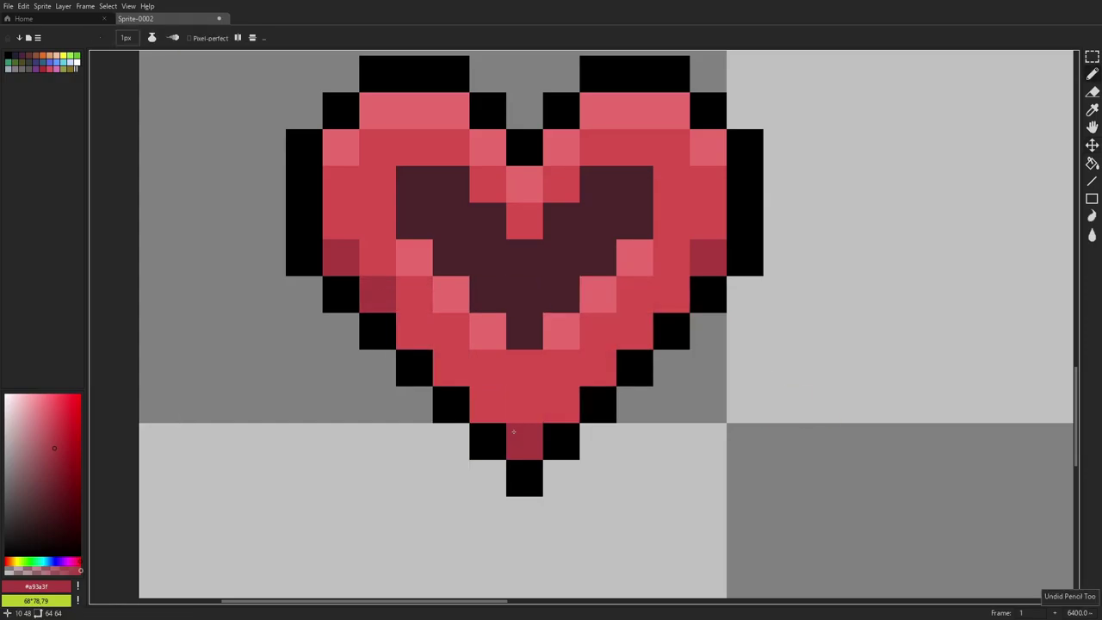
left_click(490, 409, "shift")
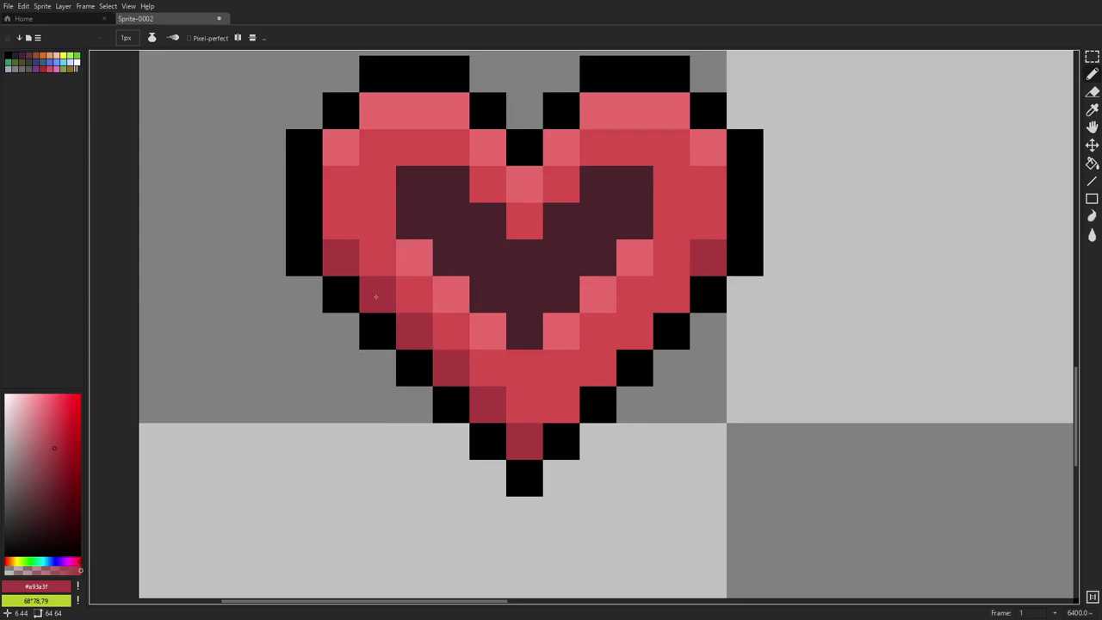
key("ctrl+z")
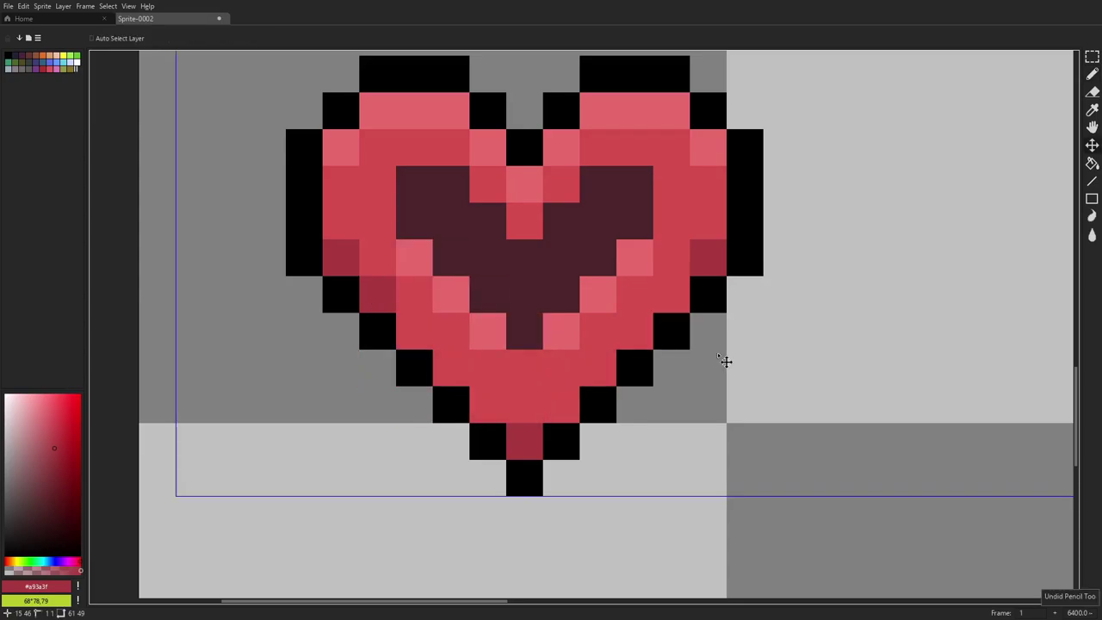
- Try dark red shadow pixels around the highlights on the heart's upper outer corners
scroll(654, 227, "down", 5)
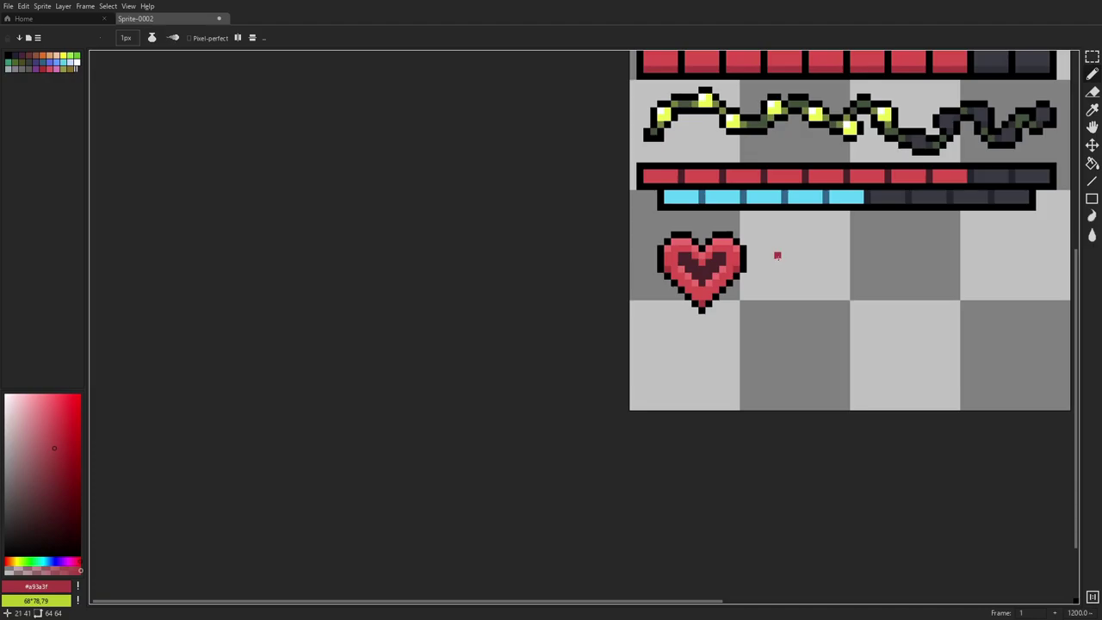
scroll(778, 254, "down", 5)
scroll(777, 255, "up", 12)
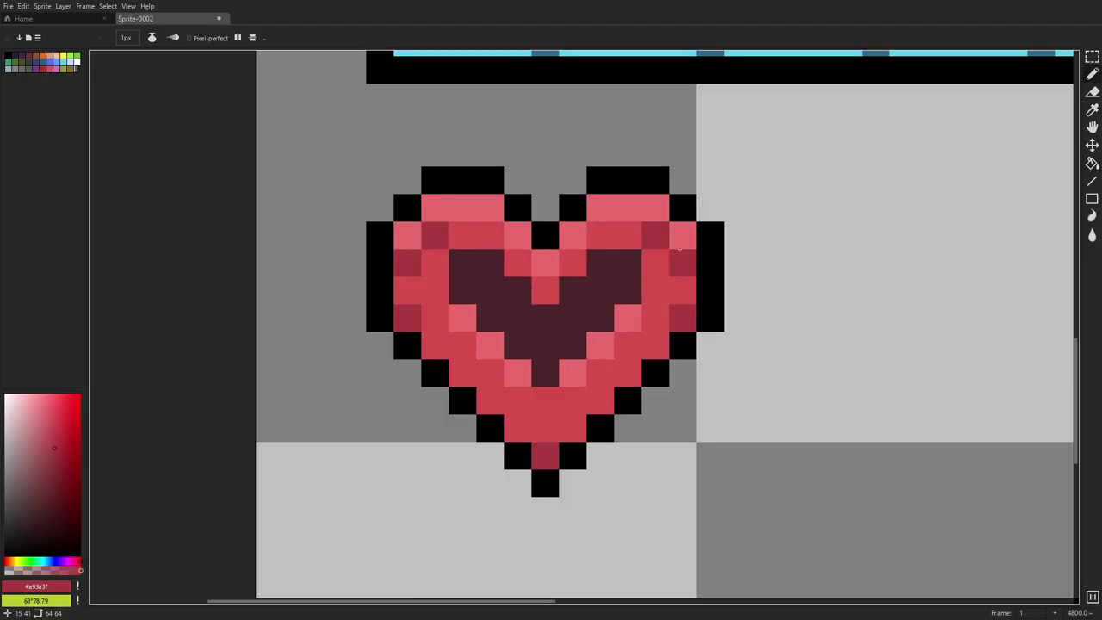
scroll(818, 270, "down", 10)
key("ctrl+z")
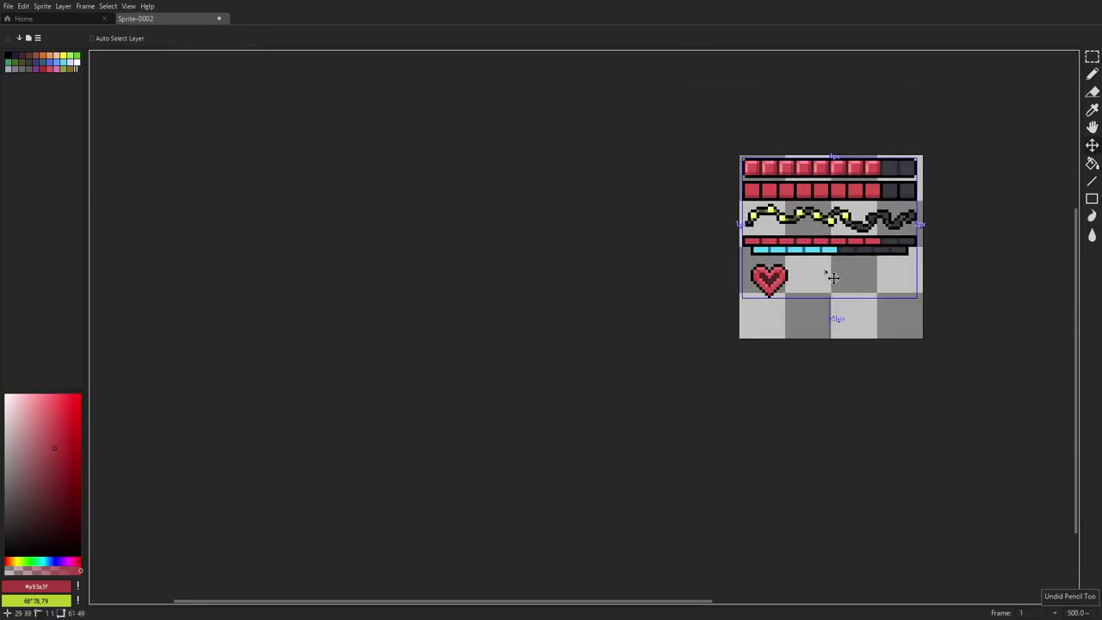
scroll(827, 275, "up", 9)
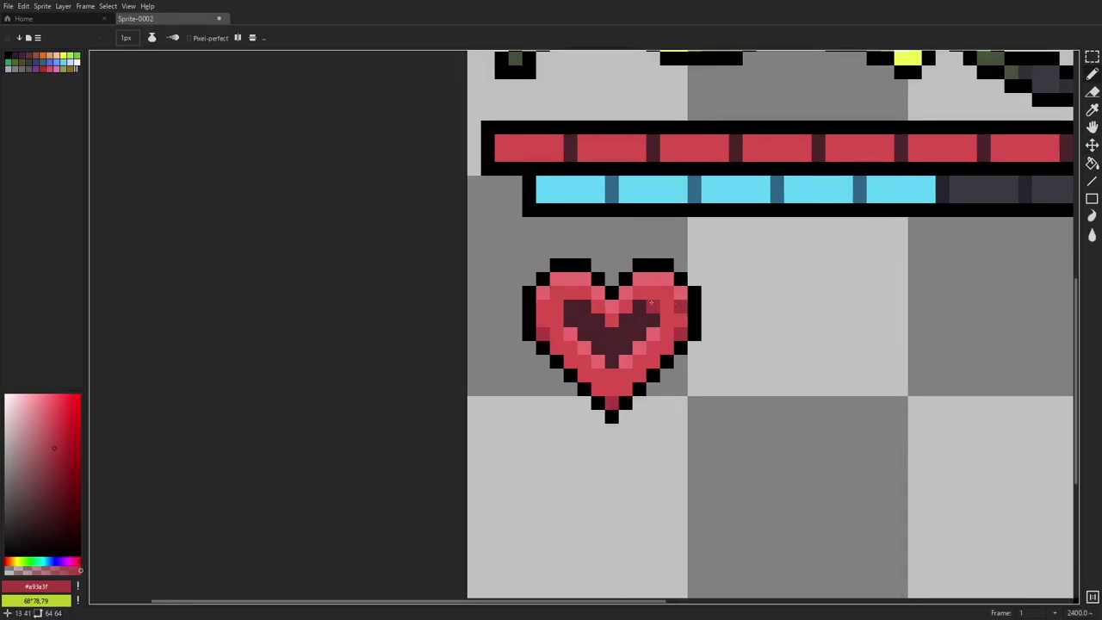
scroll(541, 301, "down", 7)
key("ctrl+z")
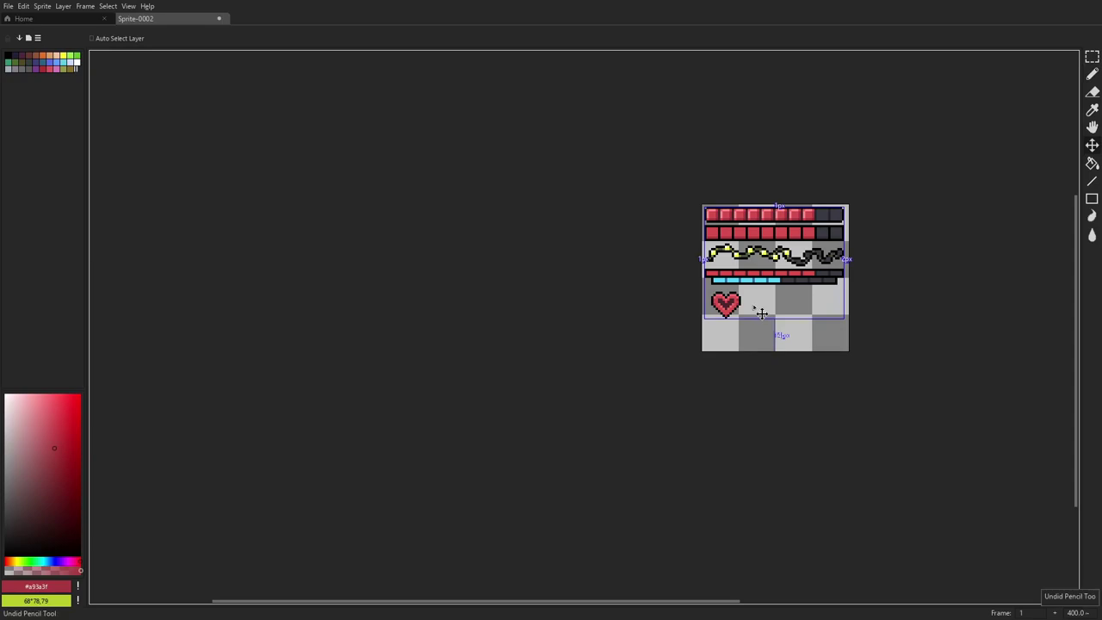
scroll(746, 303, "up", 7)
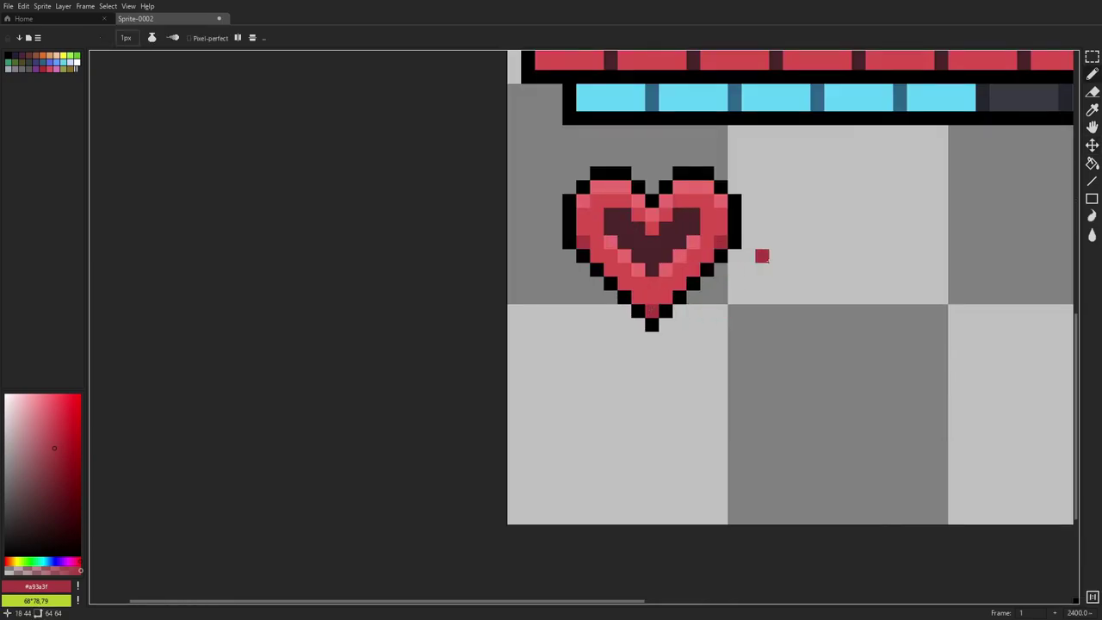
- Paint a dark red #a93a3f centre crease two pixels down from the notch and from the inner heart's bottom to the tip
scroll(750, 263, "up", 3)
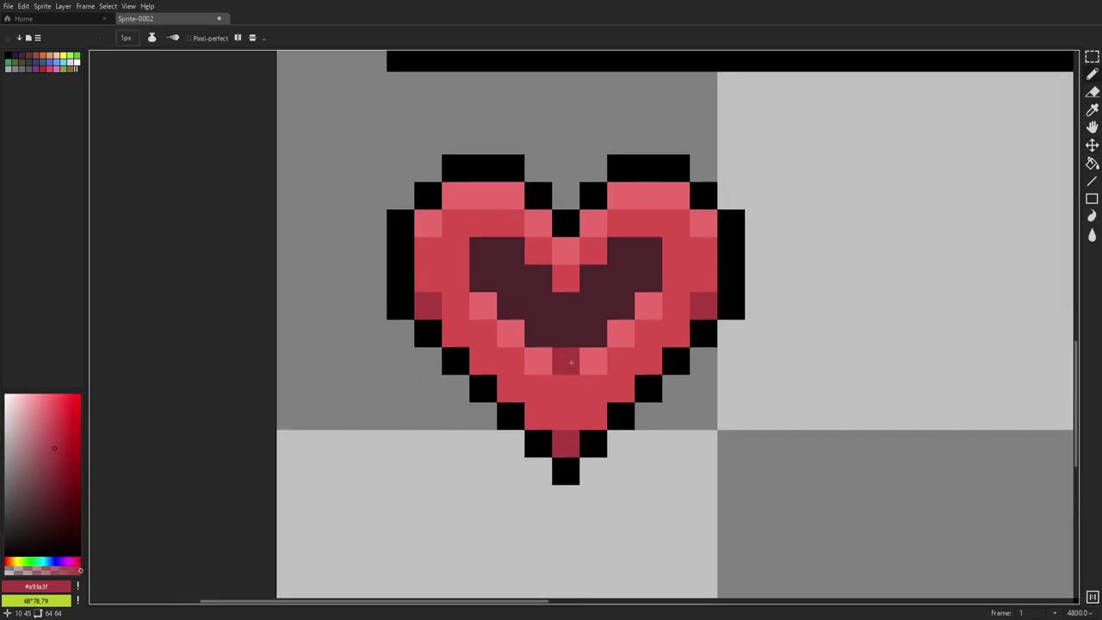
scroll(768, 332, "down", 9)
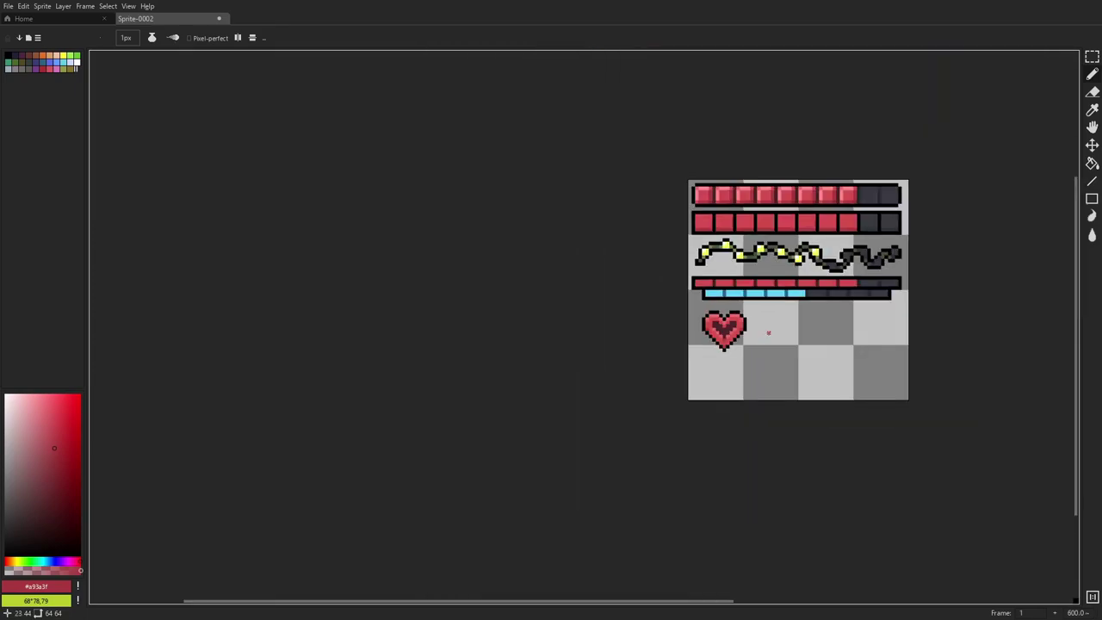
scroll(766, 333, "up", 5)
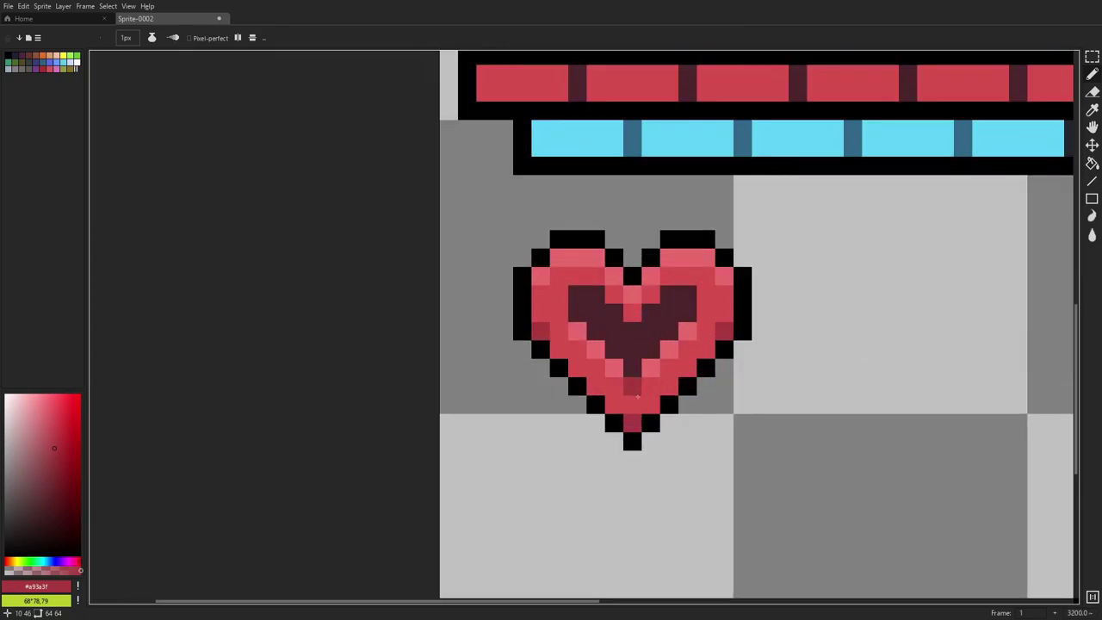
left_click(633, 294)
scroll(741, 293, "down", 5)
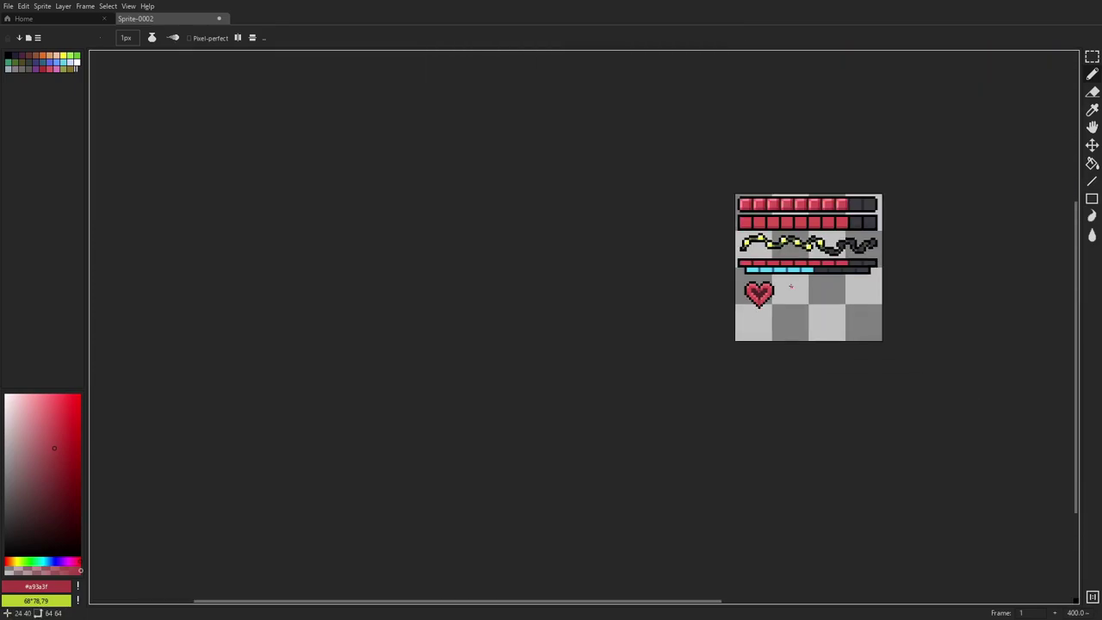
scroll(766, 283, "up", 6)
left_click_drag(699, 276, 793, 247)
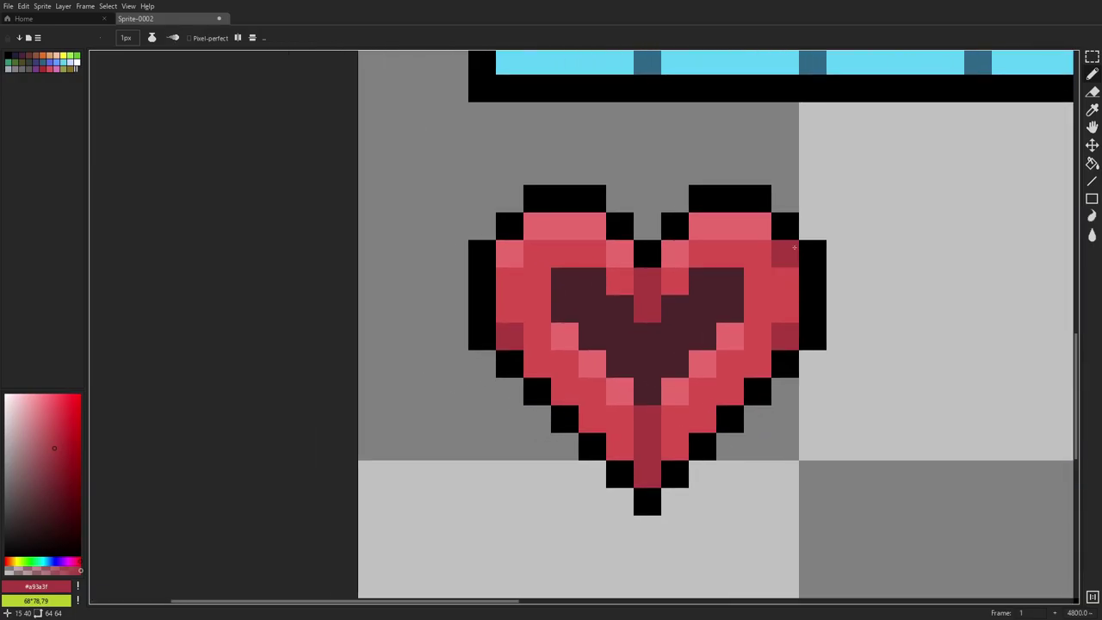
- Sample the pink #e96b6b from the inner highlight and add one highlight pixel on each side of the lower crease
left_click(620, 392, "alt")
left_click(620, 419)
left_click(675, 418)
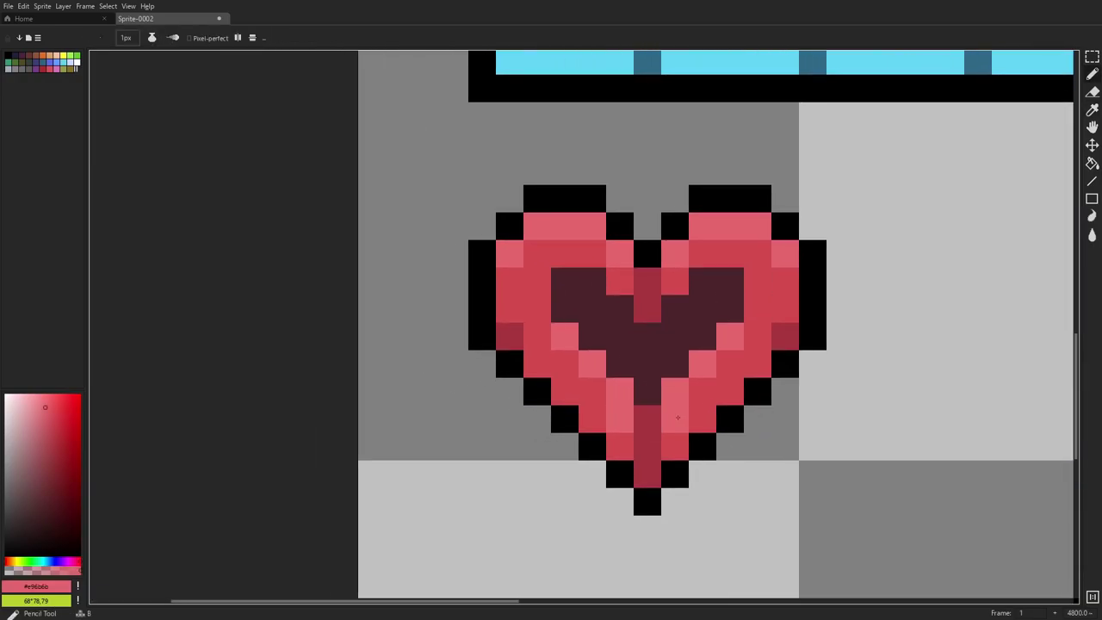
scroll(761, 379, "down", 7)
scroll(800, 370, "up", 6)
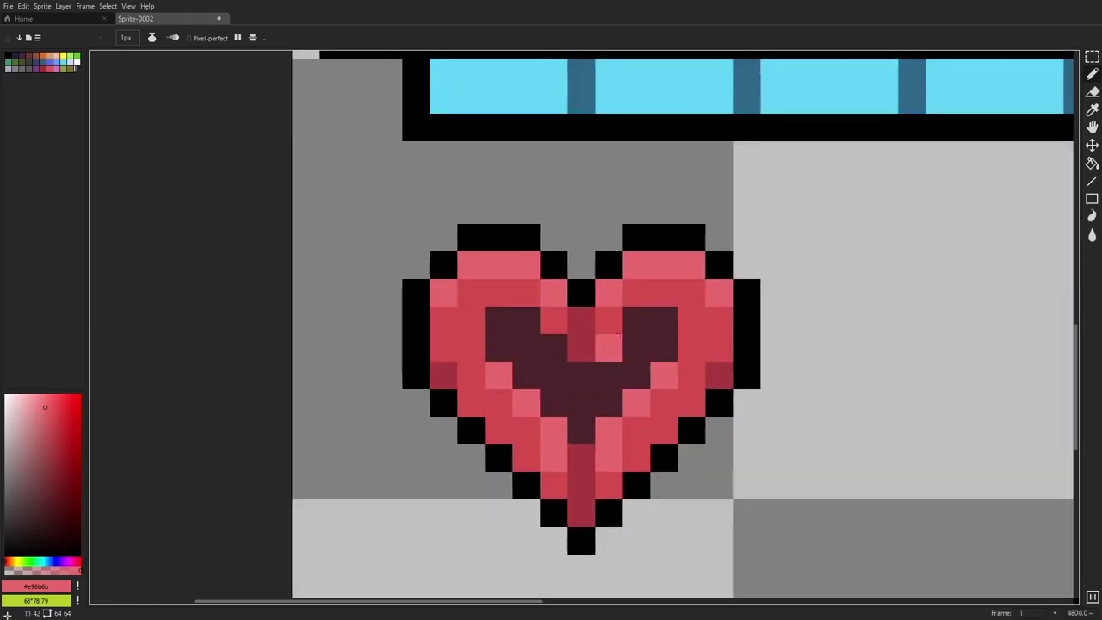
- Extend the pink highlights down both sides of the upper crease and paint base red #d64e4e pixels beneath them
scroll(654, 330, "down", 7)
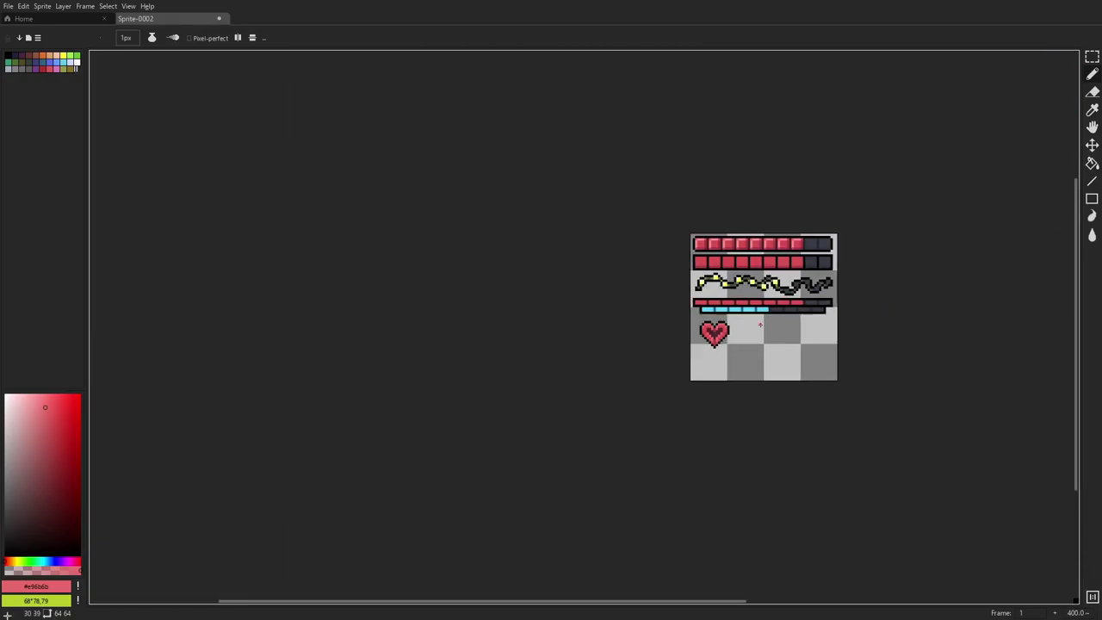
scroll(749, 327, "up", 5)
scroll(708, 330, "up", 4)
key("alt")
left_click(510, 324, "alt")
scroll(753, 353, "down", 10)
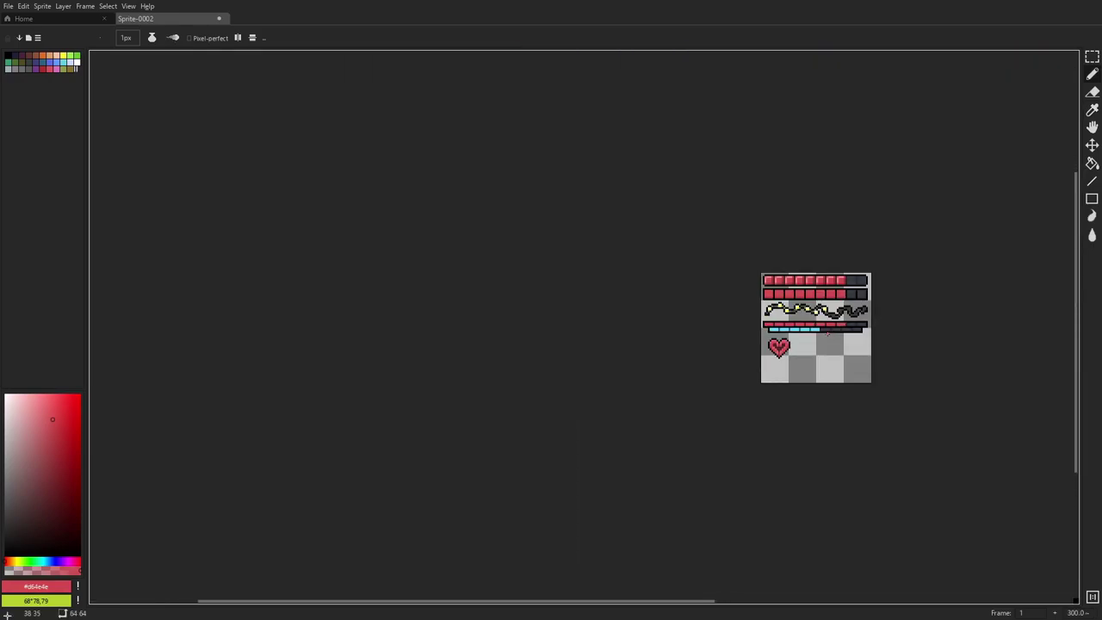
- Add a #d64e4e pixel directly below the dark upper crease
scroll(828, 333, "down", 1)
scroll(810, 342, "up", 11)
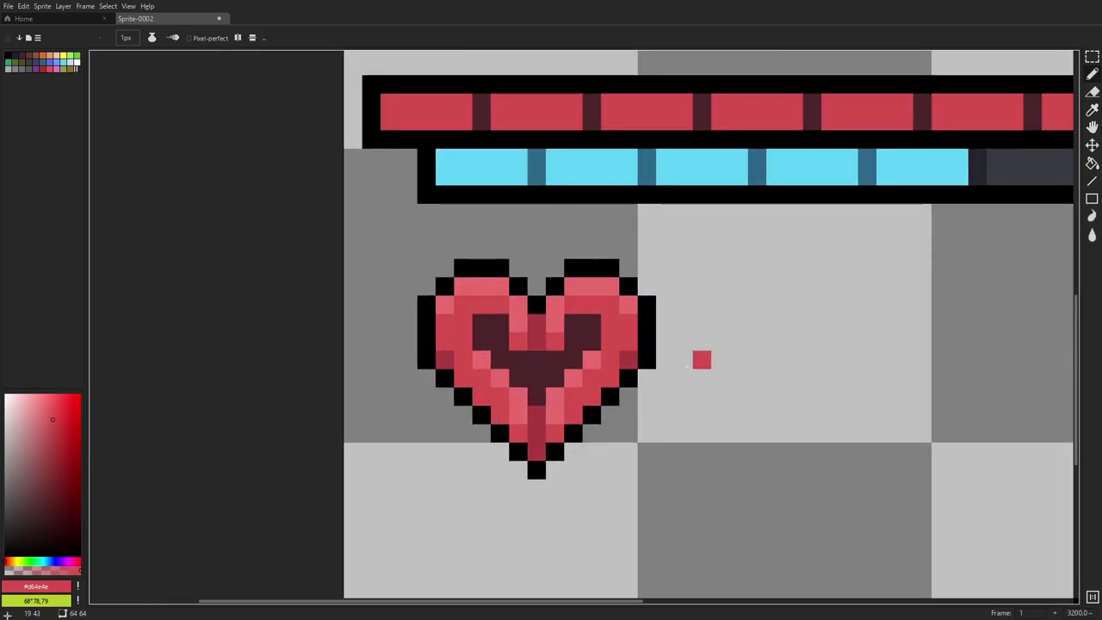
scroll(756, 323, "down", 10)
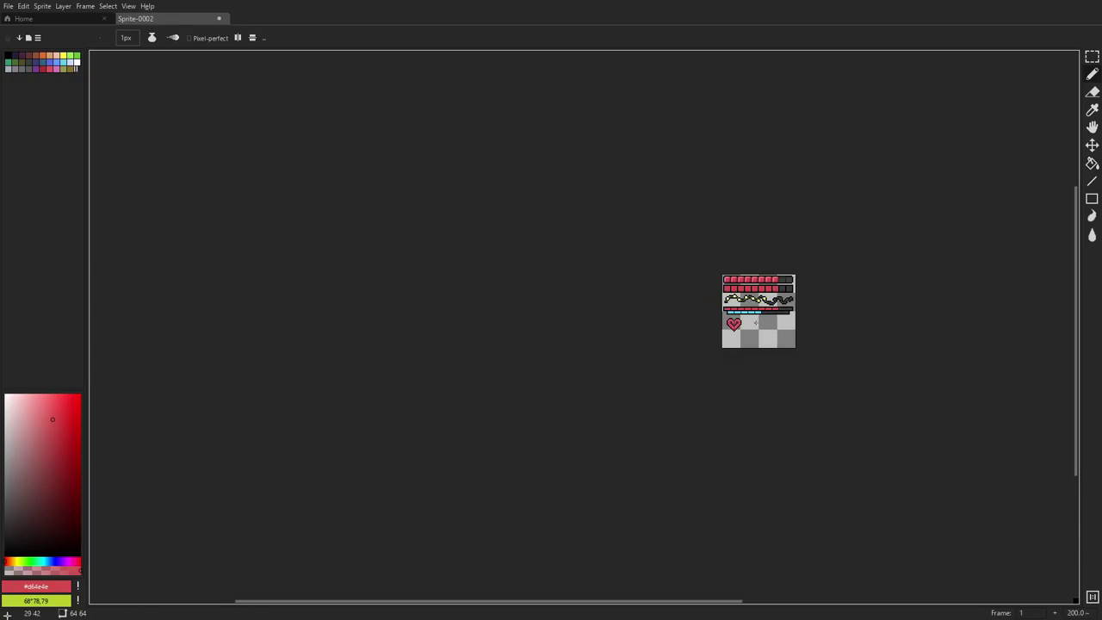
scroll(755, 323, "up", 13)
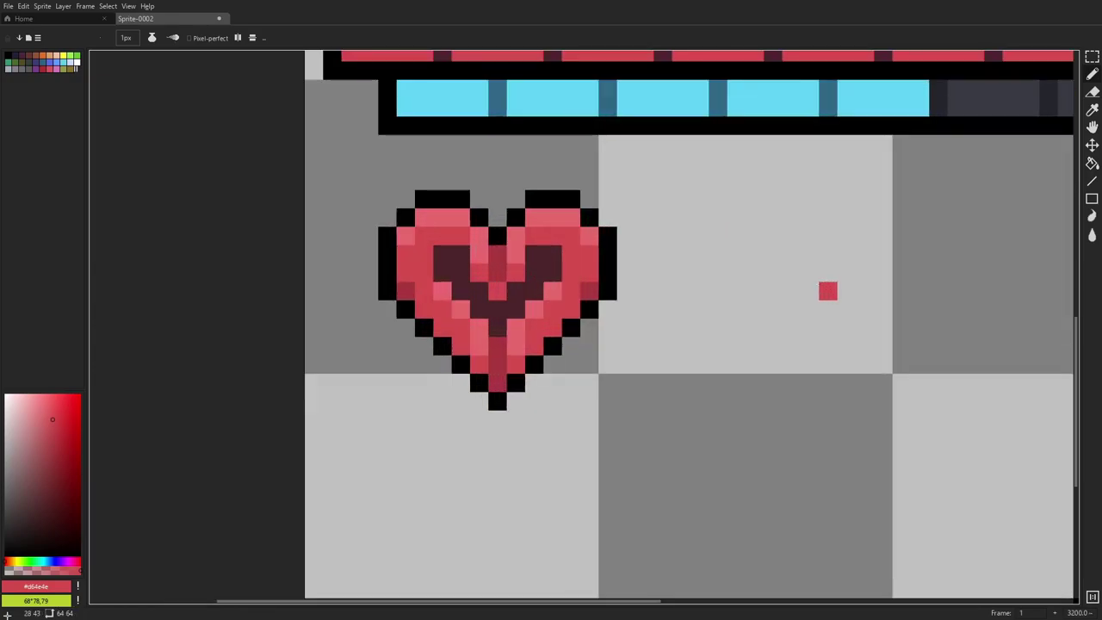
- Sample the darker red #862e36 from the shaded corner of a top-bar segment and paint the uppermost pixel of the heart's lower crease
key("i")
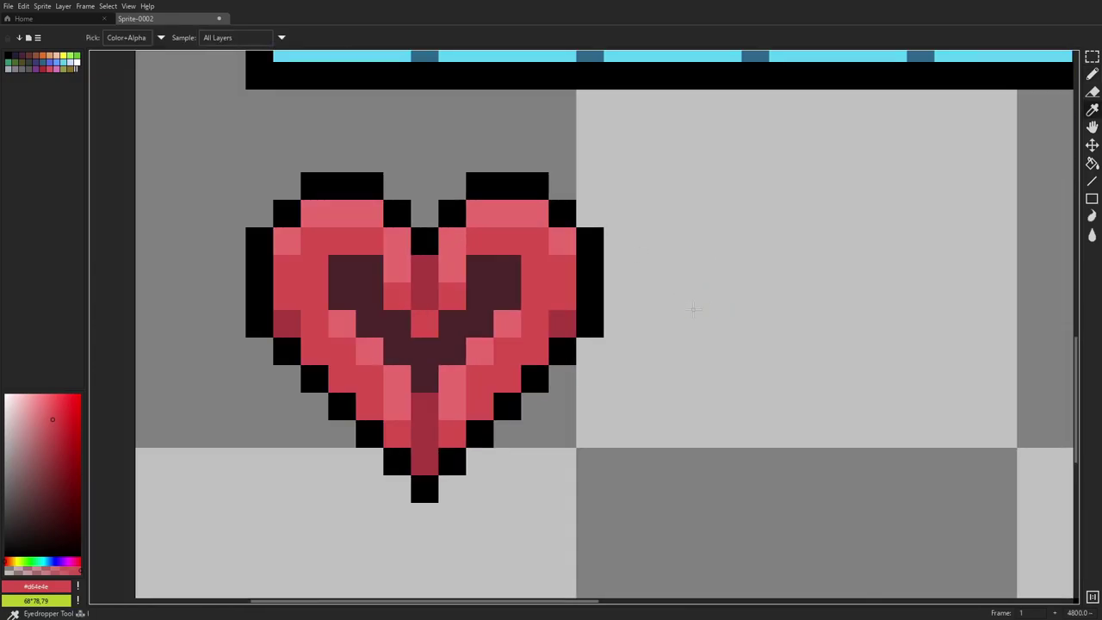
scroll(642, 310, "down", 7)
scroll(635, 271, "up", 6)
left_click(618, 108)
left_click_drag(618, 108, 585, 310)
key("b")
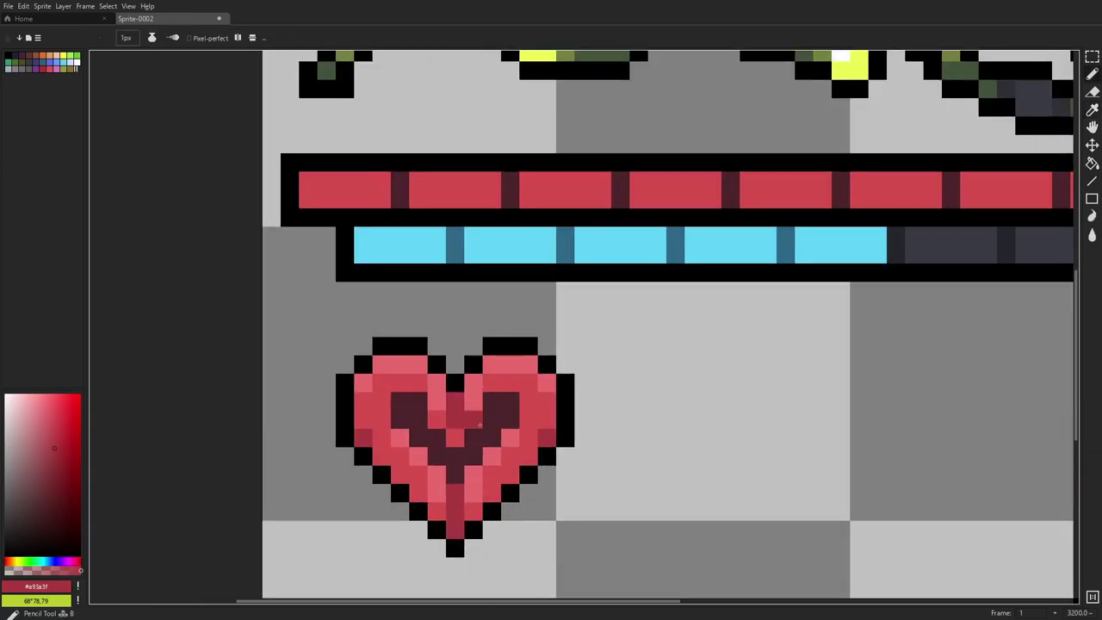
scroll(576, 352, "up", 5)
key("i")
scroll(582, 241, "up", 4)
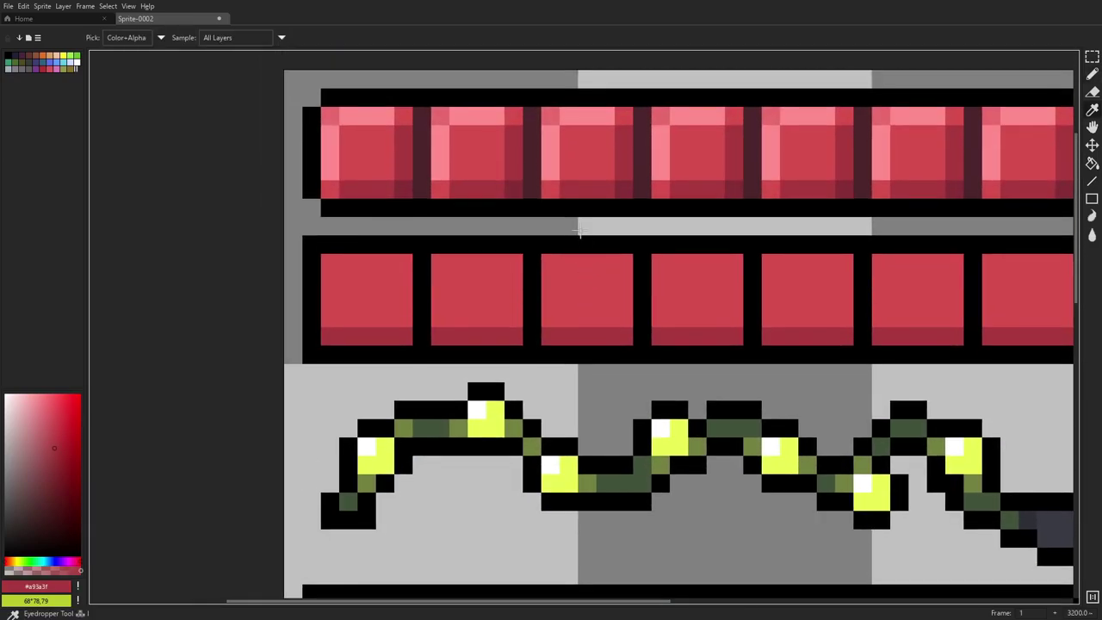
scroll(603, 258, "down", 5)
key("b")
scroll(476, 303, "up", 3)
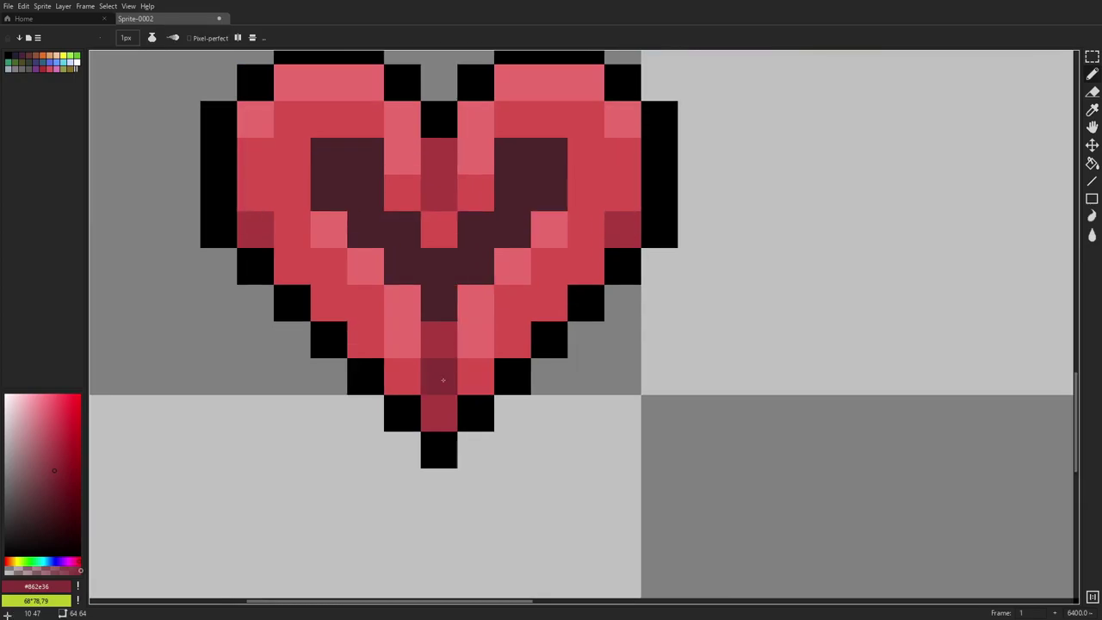
scroll(572, 221, "down", 8)
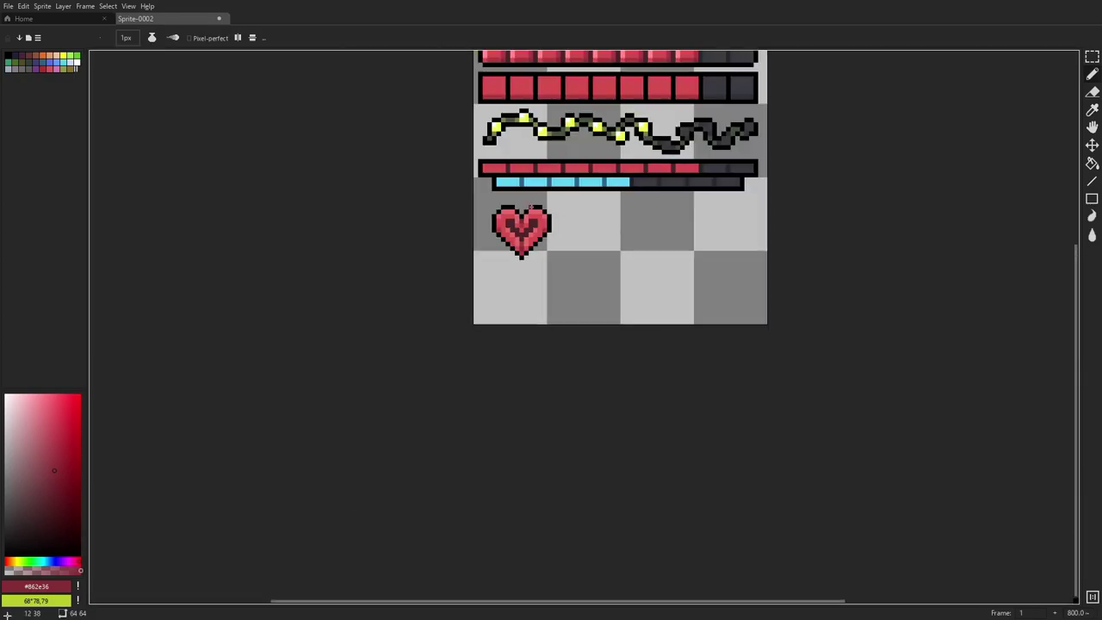
scroll(531, 206, "up", 6)
key("ctrl+z")
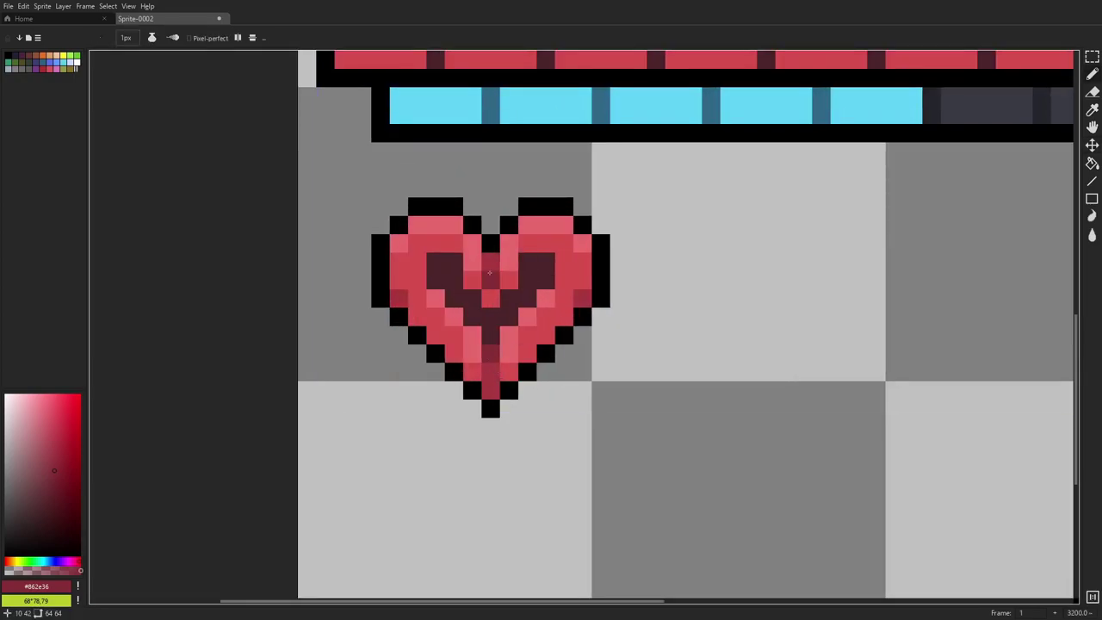
- Darken the topmost pixel of the heart's upper crease with #862e36
scroll(579, 258, "down", 6)
scroll(582, 262, "down", 3)
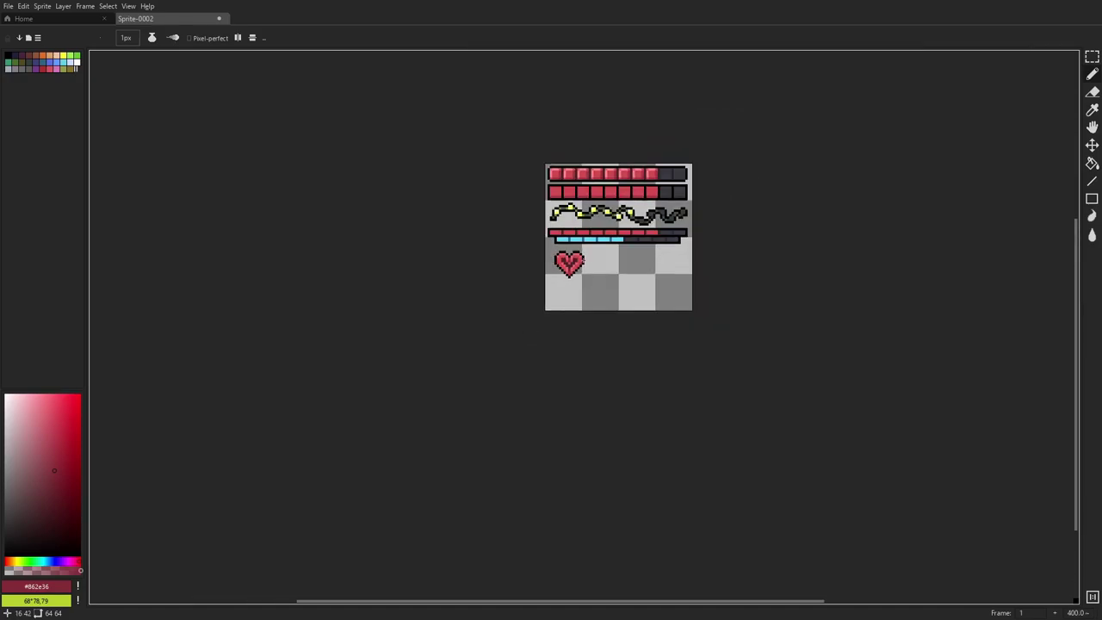
scroll(565, 269, "up", 9)
scroll(566, 269, "down", 8)
scroll(618, 270, "up", 8)
scroll(792, 276, "down", 8)
scroll(754, 295, "down", 1)
scroll(755, 294, "up", 9)
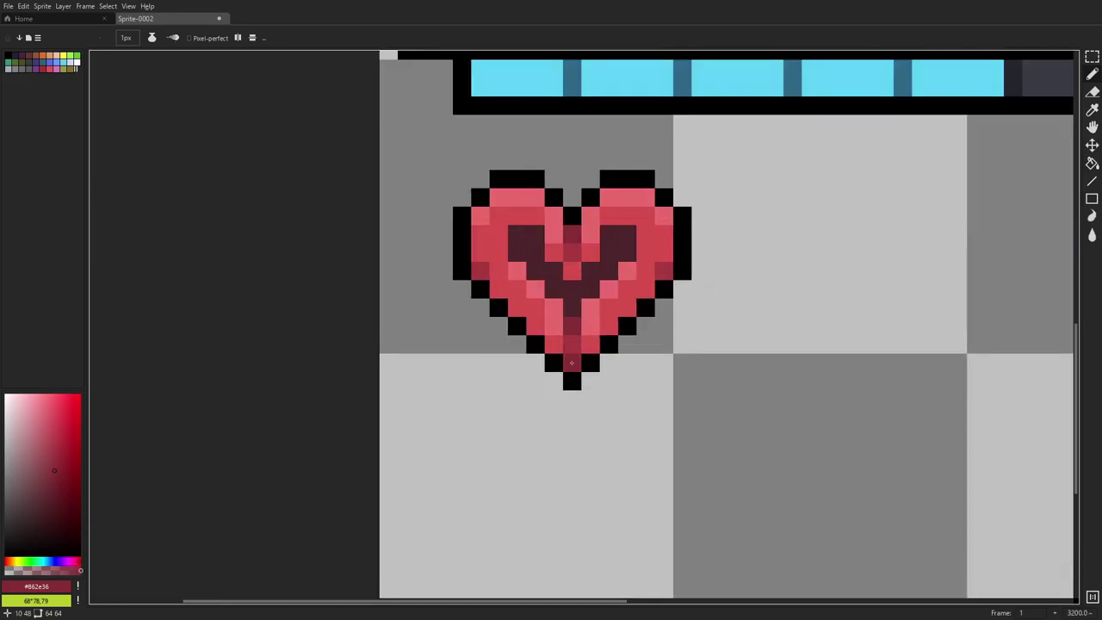
scroll(734, 307, "down", 9)
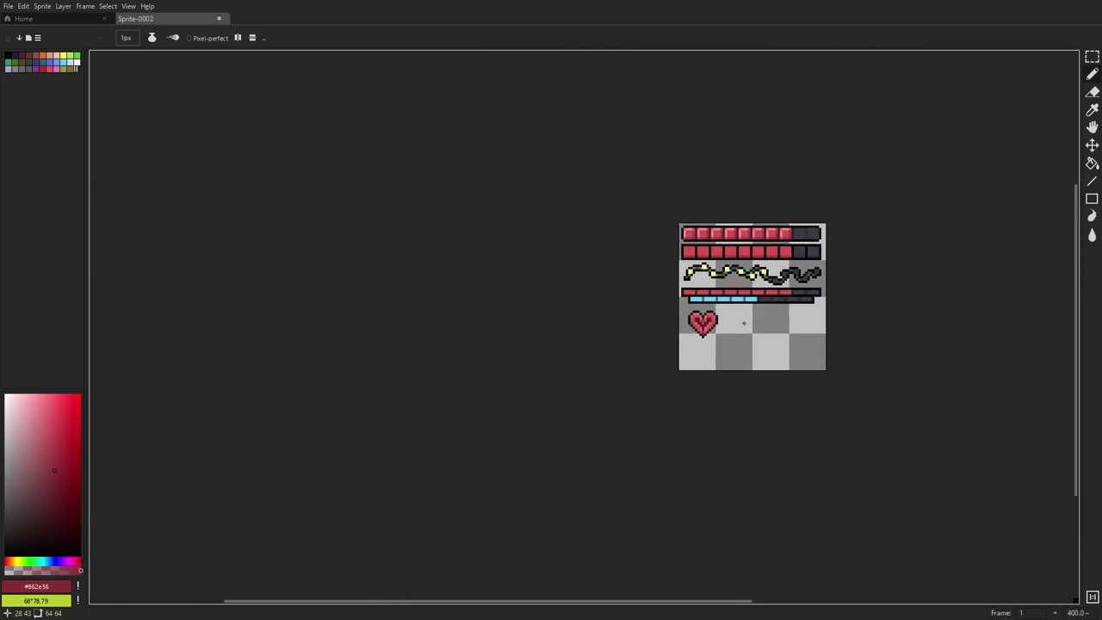
scroll(743, 323, "down", 1)
- Flatten the heart's tip by erasing the lowest outline pixel and painting a three-pixel-wide black row directly above it
scroll(713, 332, "up", 12)
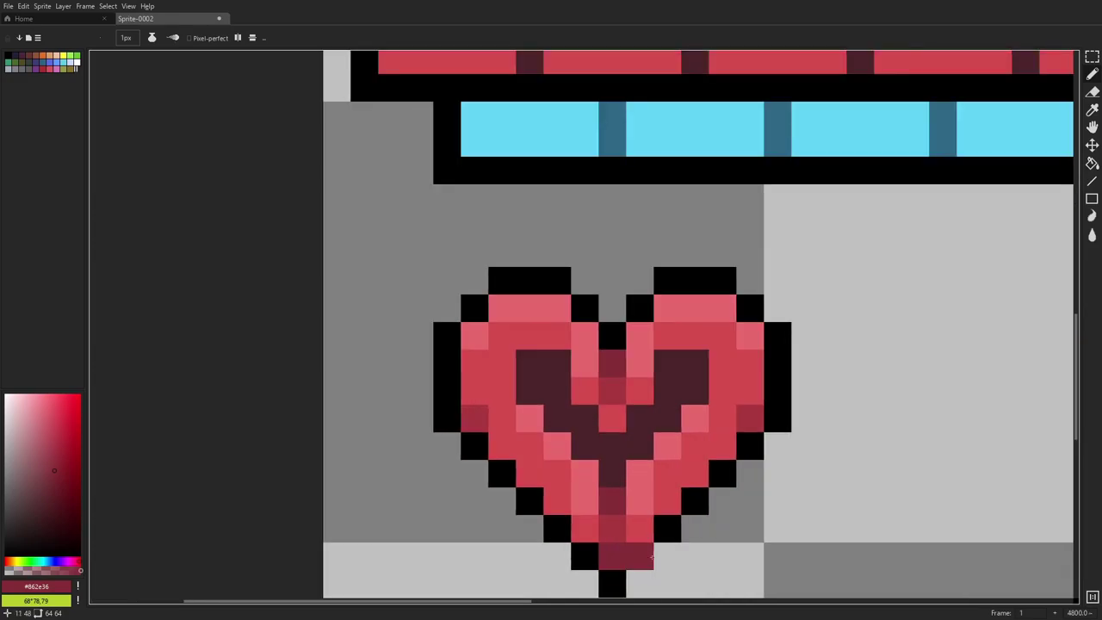
key("e")
key("i")
left_click(633, 369)
key("b")
left_click(607, 366)
scroll(773, 305, "down", 10)
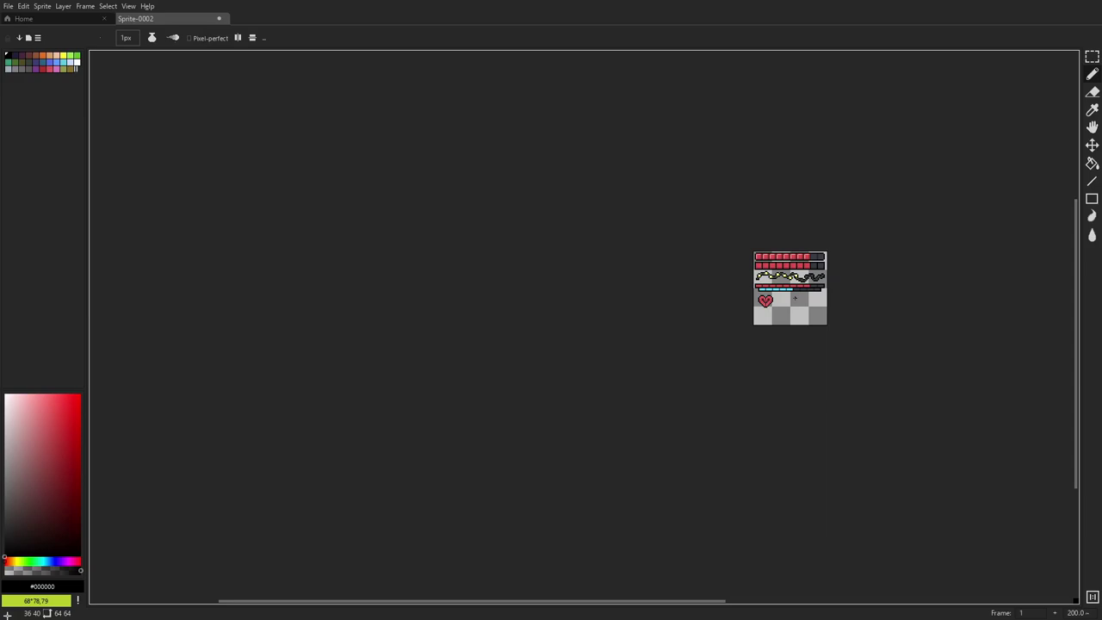
- Try shortening the heart by one more row, erasing the flat bottom outline and repainting it black one pixel higher
scroll(795, 298, "up", 3)
scroll(743, 316, "up", 10)
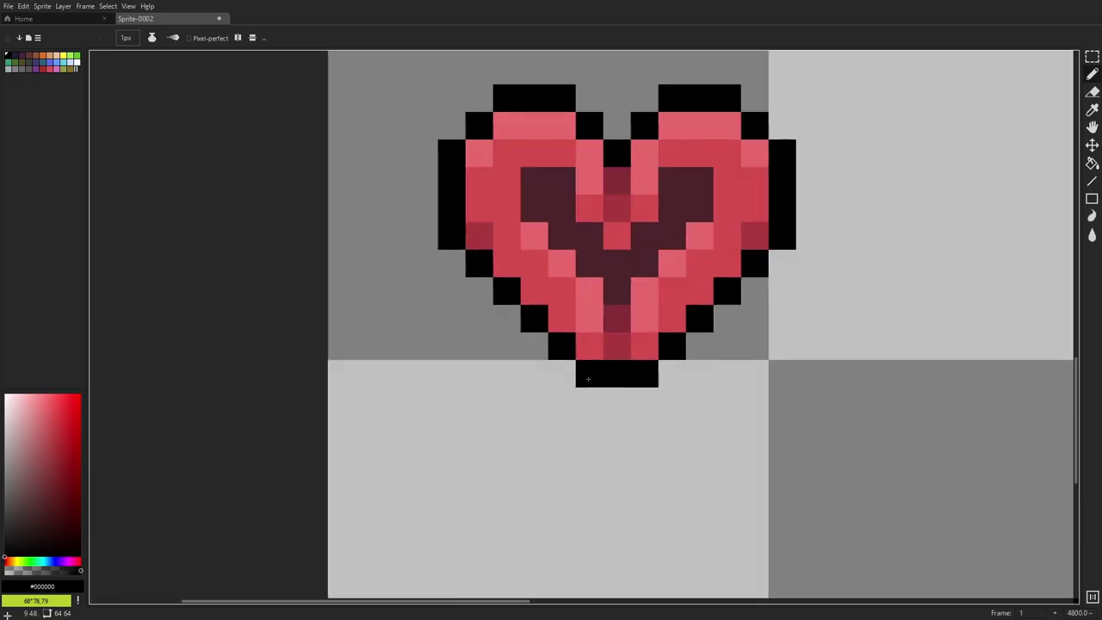
key("e")
left_click_drag(592, 380, 644, 375)
key("b")
left_click_drag(591, 348, 646, 346)
scroll(741, 328, "down", 10)
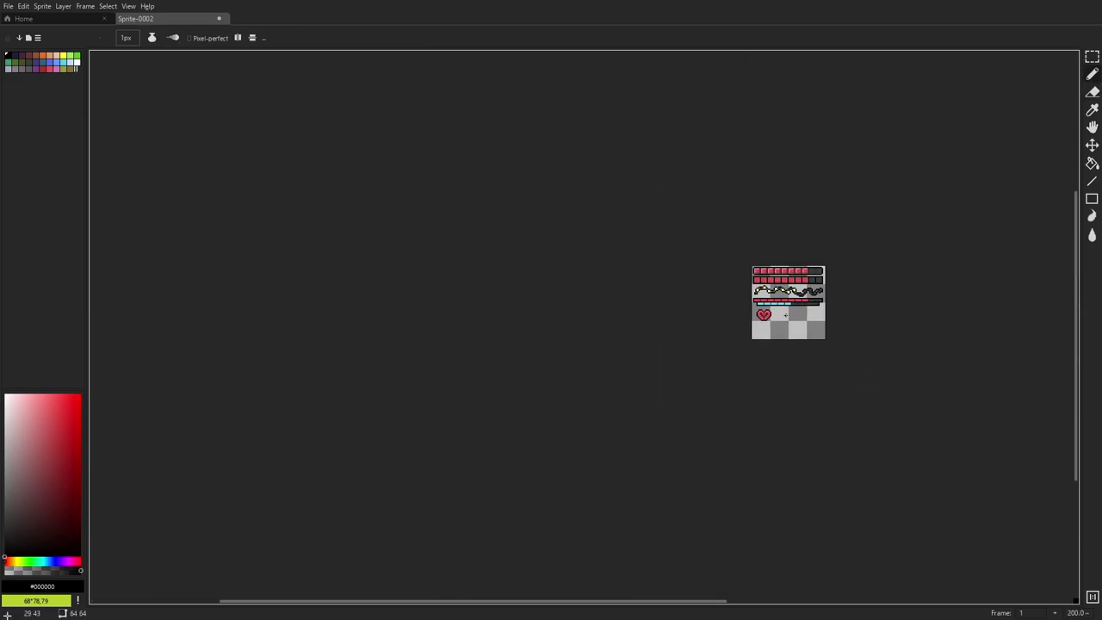
scroll(785, 315, "up", 8)
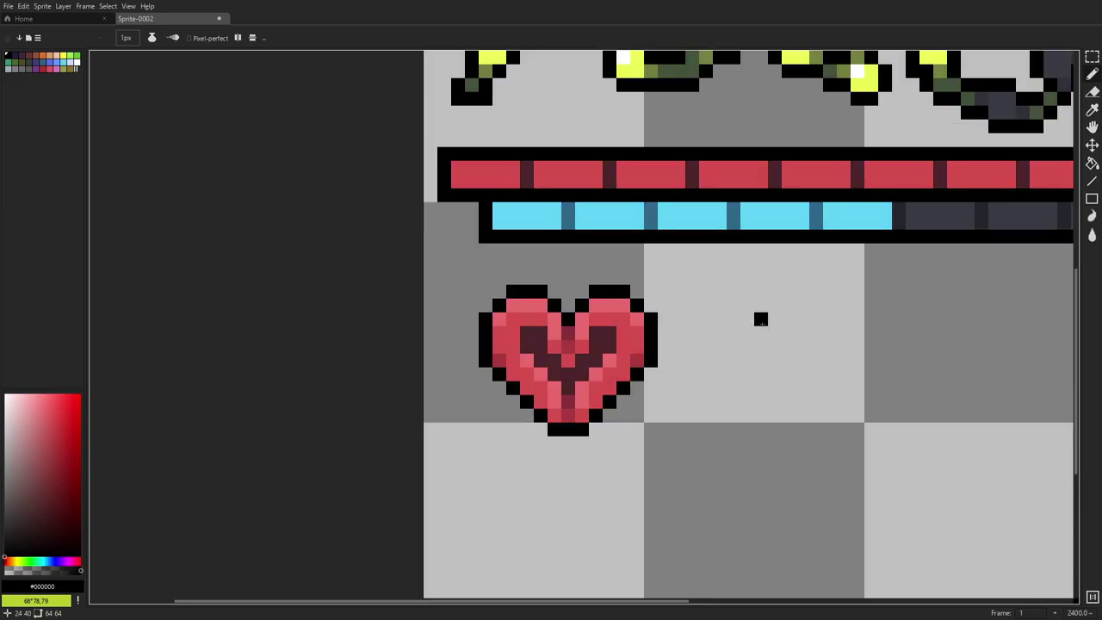
scroll(730, 355, "down", 9)
scroll(730, 355, "up", 3)
scroll(730, 355, "up", 4)
scroll(737, 348, "down", 8)
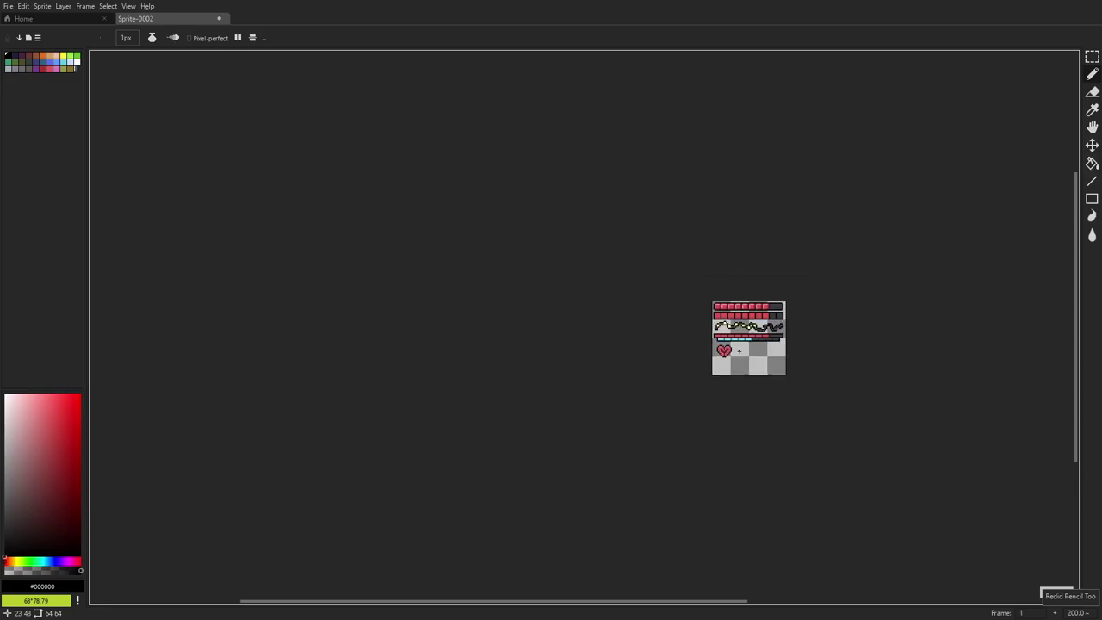
scroll(795, 344, "down", 1)
scroll(796, 347, "up", 1)
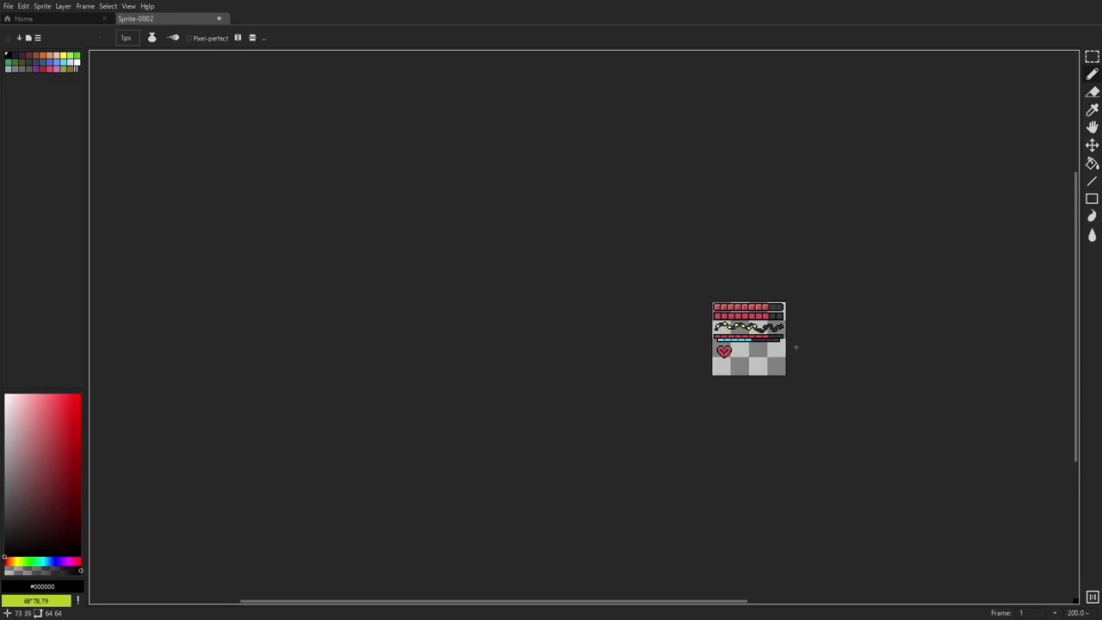
scroll(795, 347, "up", 10)
mouse_move(728, 340)
left_mouse_down()
mouse_move(732, 310)
mouse_move(708, 283)
mouse_move(715, 295)
mouse_move(688, 301)
left_mouse_up()
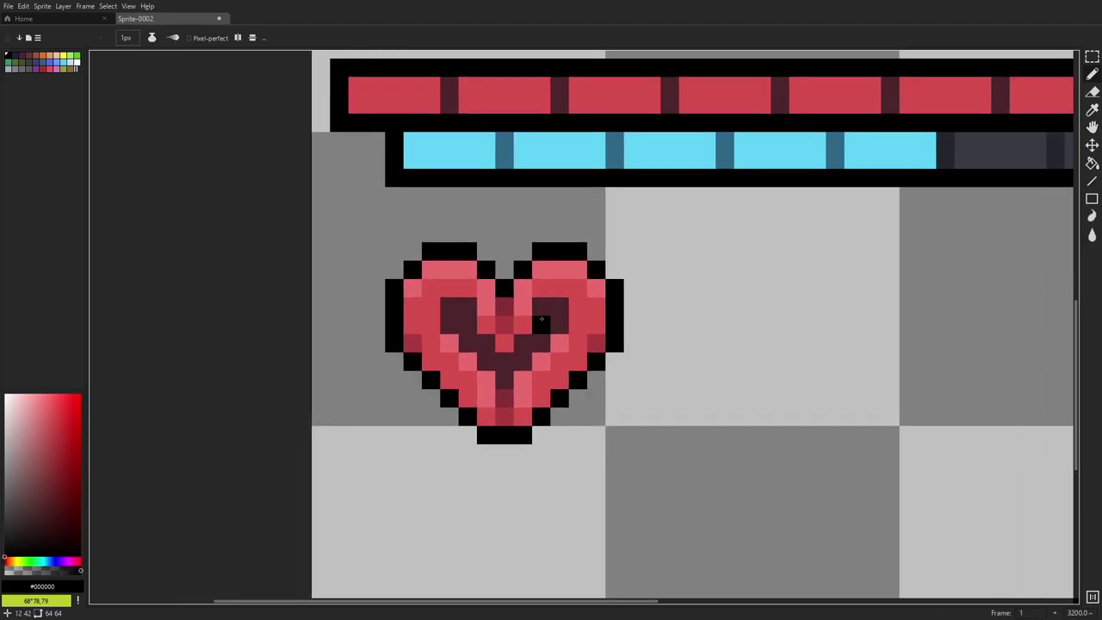
scroll(535, 342, "down", 6)
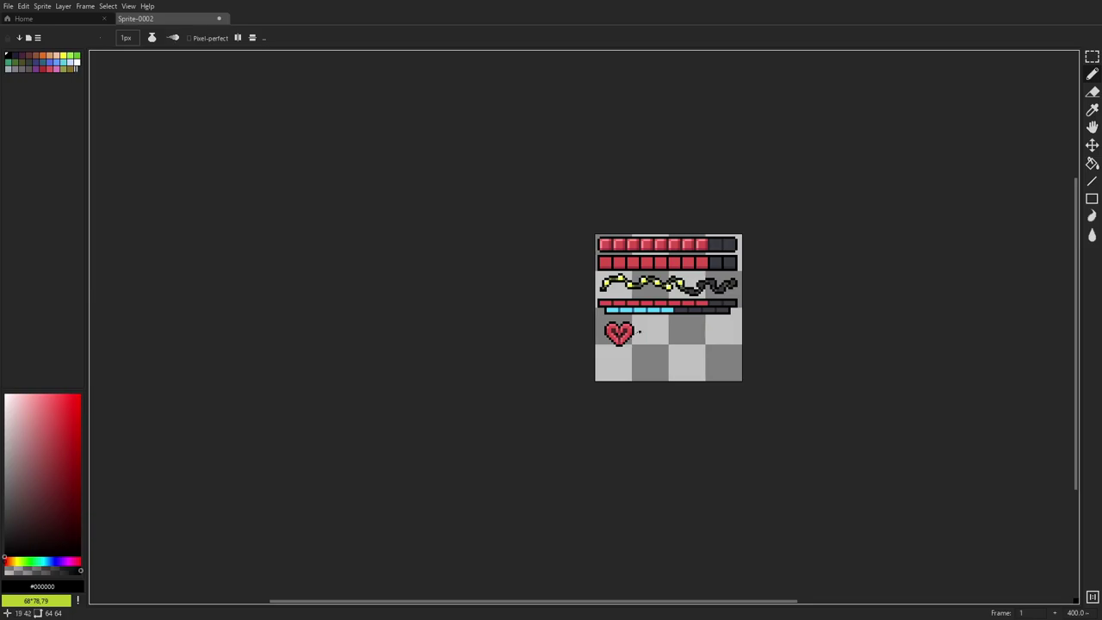
scroll(643, 330, "up", 6)
key("ctrl+z")
- Select the finished heart, duplicate it along the row to make three evenly spaced hearts, and clear the selection
key("v")
scroll(503, 334, "up", 5)
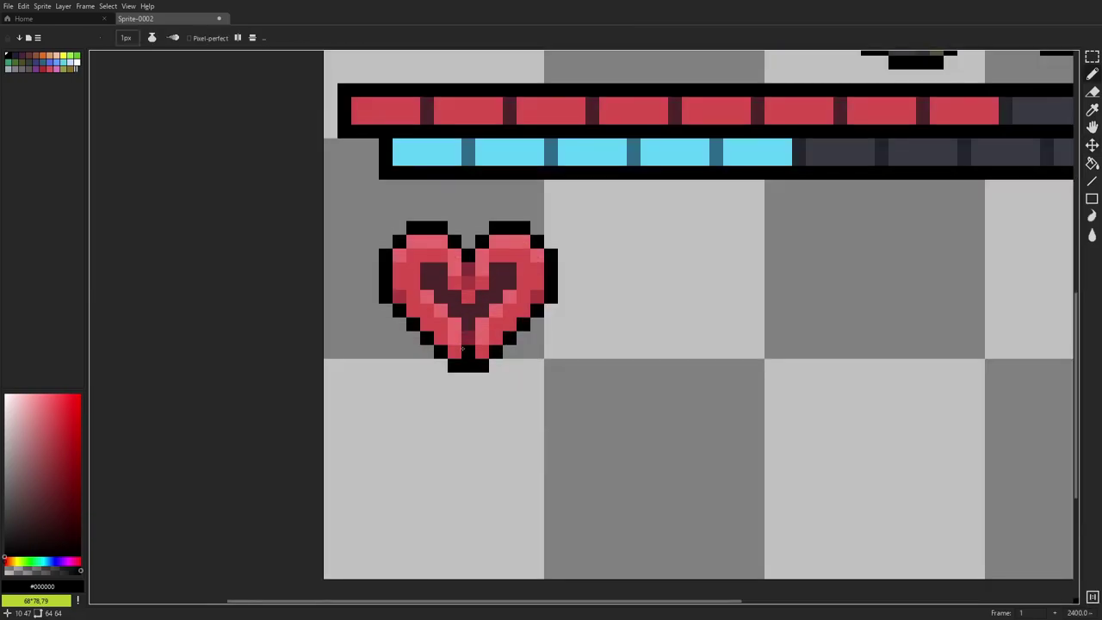
key("m")
left_click_drag(588, 402, 376, 205)
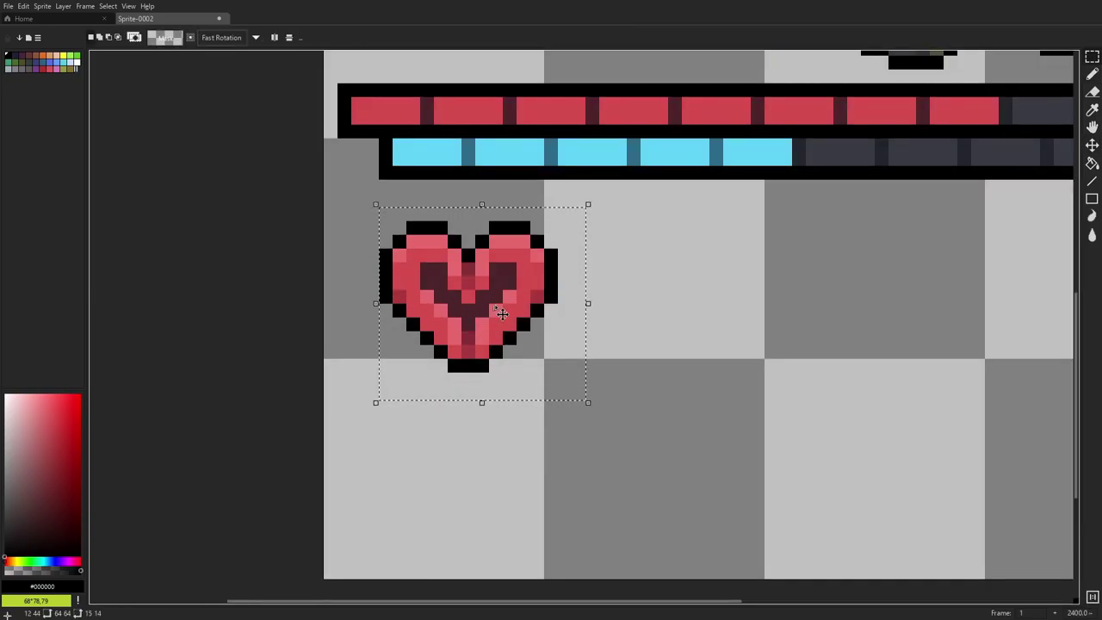
left_click_drag(484, 314, 680, 326, "ctrl")
left_click(108, 6)
left_click(122, 35)
scroll(601, 251, "right", 3)
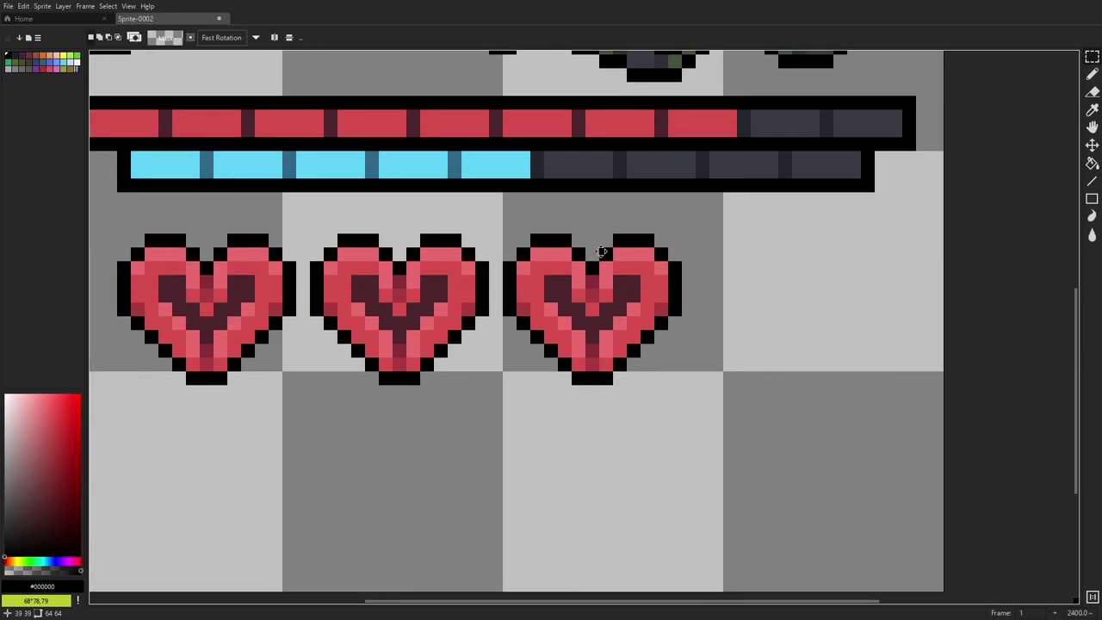
- Copy the third heart to a fourth position at the same spacing and clear the selection
left_click_drag(737, 414, 503, 219)
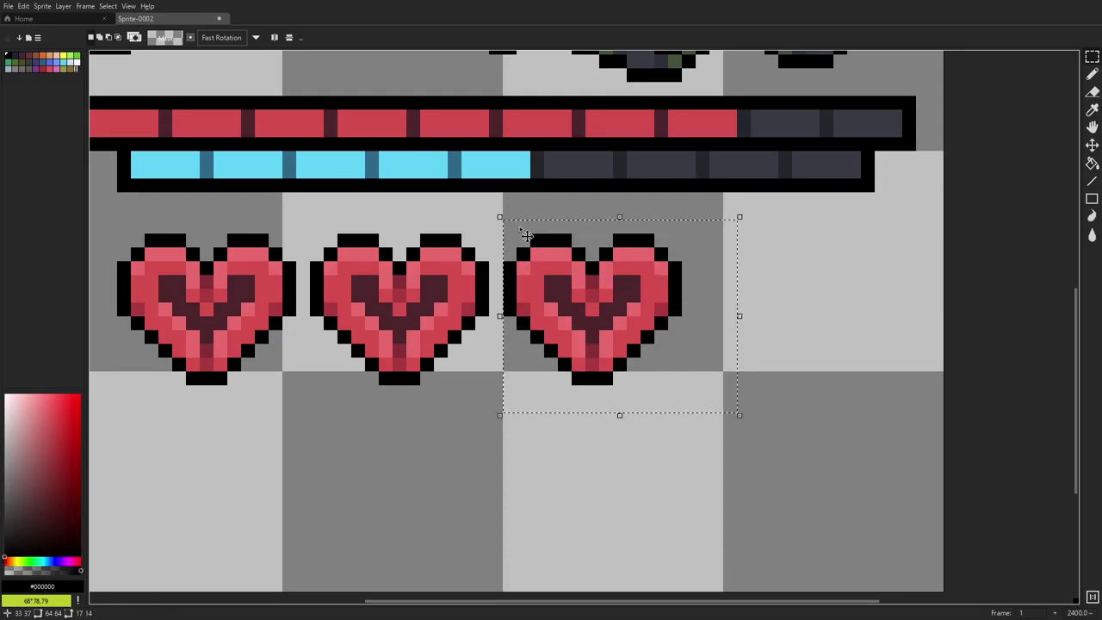
left_click_drag(577, 297, 769, 307, "ctrl")
left_click(107, 6)
left_click(129, 31)
- Sample the empty-segment grey #393a43 and paint over all the red around the fourth heart's dark inner shape
mouse_move(679, 253)
left_mouse_down()
mouse_move(620, 277)
mouse_move(623, 266)
mouse_move(621, 286)
mouse_move(611, 283)
mouse_move(621, 325)
mouse_move(667, 375)
mouse_move(688, 377)
mouse_move(679, 367)
mouse_move(719, 330)
mouse_move(730, 333)
mouse_move(736, 272)
mouse_move(745, 320)
mouse_move(727, 267)
mouse_move(718, 276)
mouse_move(711, 265)
mouse_move(675, 318)
mouse_move(659, 280)
mouse_move(636, 272)
mouse_move(637, 327)
left_mouse_up()
key("i")
left_click(662, 138)
key("b")
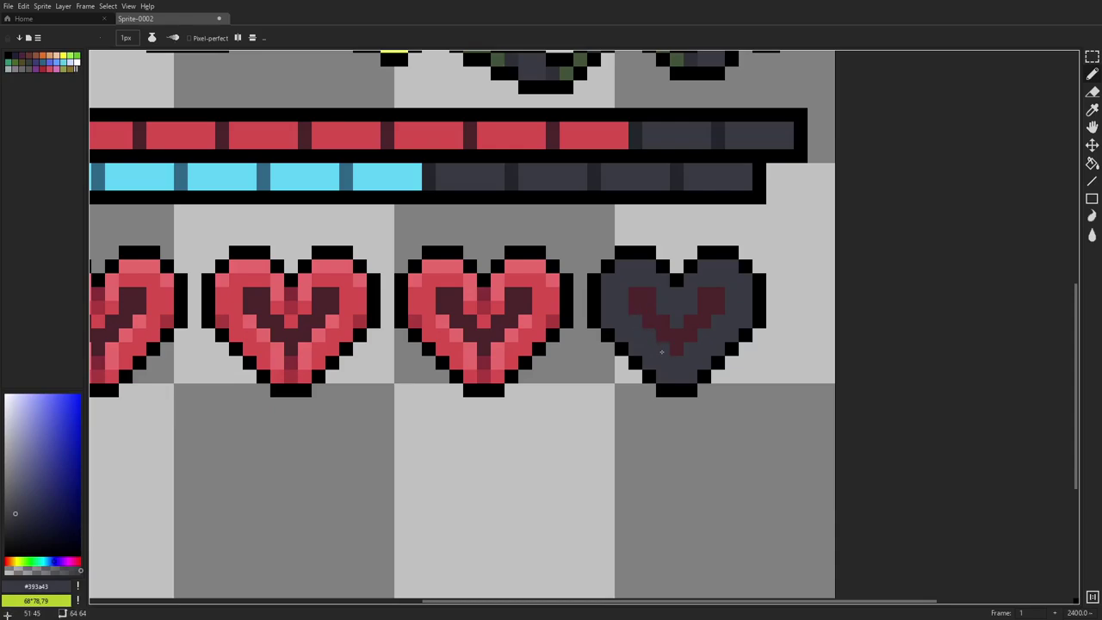
- Sample black from the outline and fill the fourth heart's inner heart shape with it
key("i")
left_click(593, 304)
key("g")
left_click(677, 337)
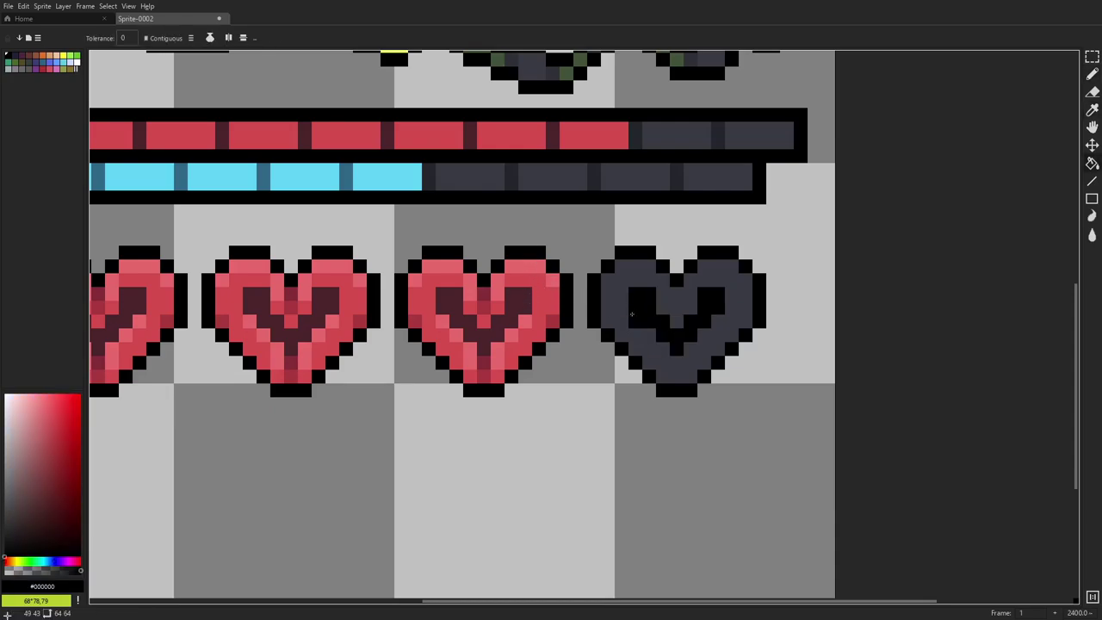
- Sample grey #393a43 from the empty heart and paint over the right half of the third heart
left_click_drag(369, 304, 571, 302)
key("i")
scroll(654, 303, "right", 3)
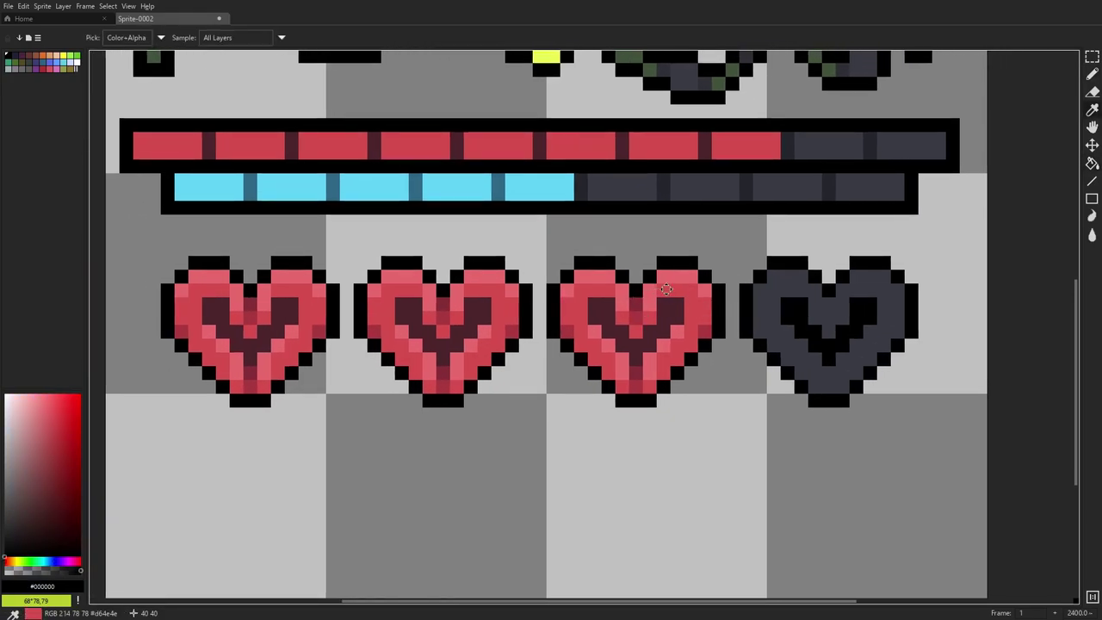
left_click(753, 304)
key("b")
left_click_drag(616, 290, 616, 329)
mouse_move(629, 290)
left_mouse_down()
mouse_move(632, 386)
mouse_move(654, 284)
mouse_move(672, 281)
mouse_move(683, 315)
mouse_move(653, 362)
mouse_move(659, 308)
mouse_move(667, 327)
mouse_move(620, 347)
left_mouse_up()
- Paint the third heart's centre column in the darker grey #24252c to divide its red and grey halves
key("i")
left_click(762, 323)
key("b")
scroll(618, 390, "down", 6)
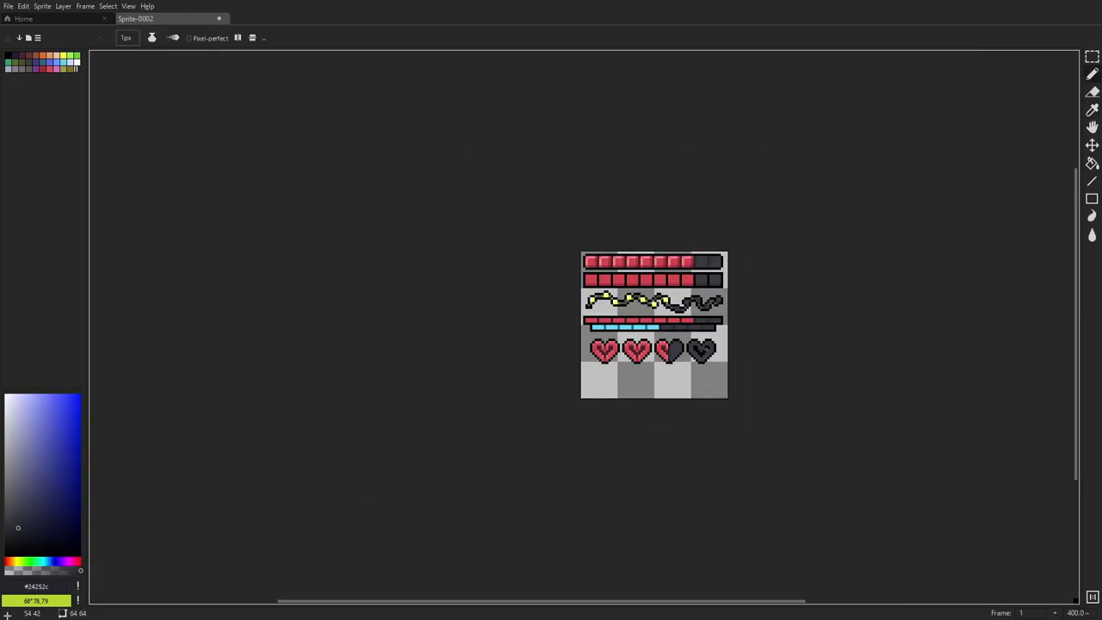
- Sample black and draw the right half of the inner heart shape on the third heart, including two centre-column pixels
scroll(719, 365, "up", 8)
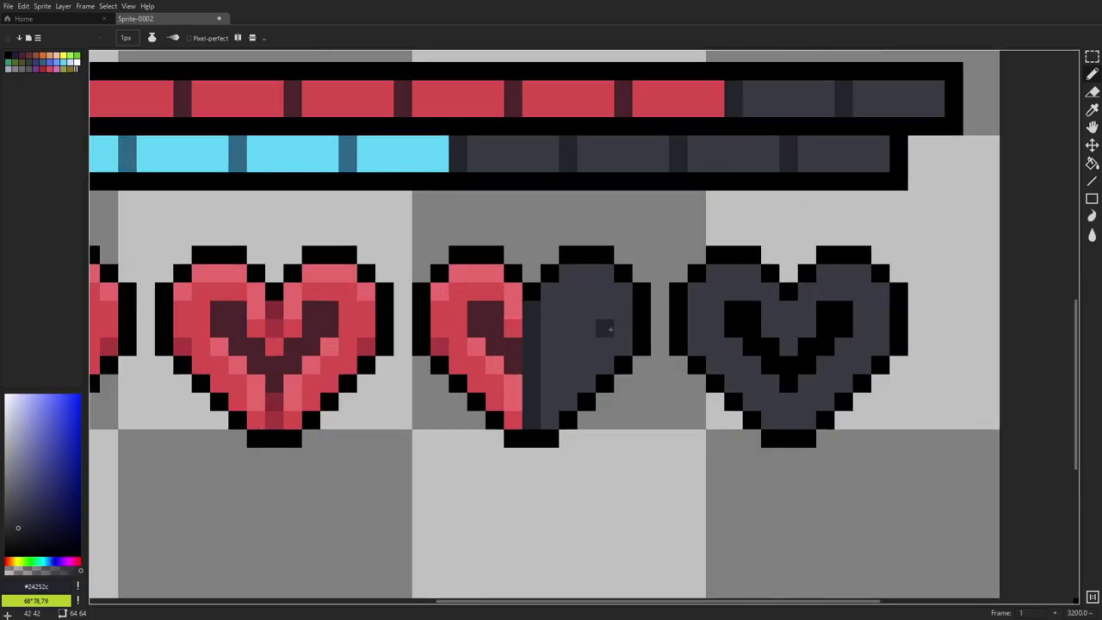
key("i")
left_click(803, 344)
key("b")
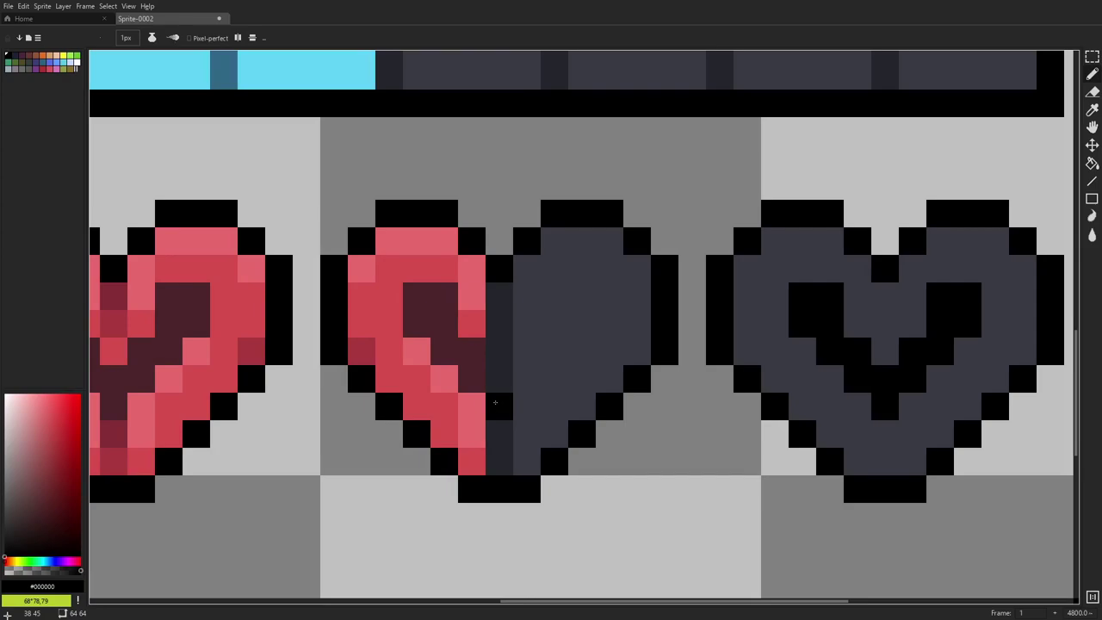
left_click_drag(496, 415, 498, 430)
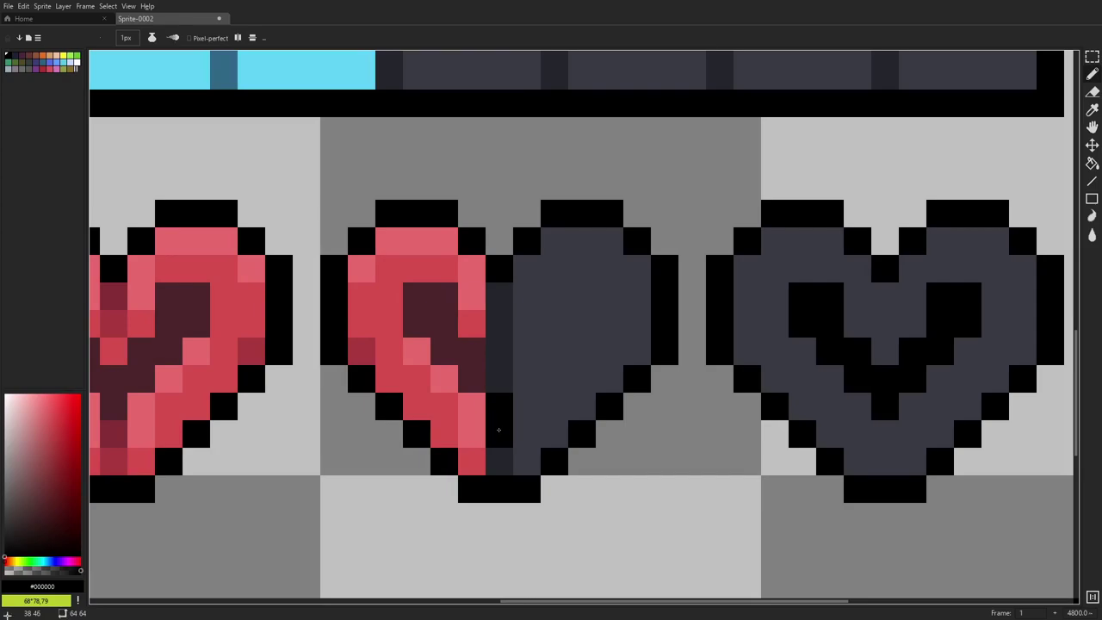
mouse_move(500, 384)
left_mouse_down()
mouse_move(524, 348)
mouse_move(557, 347)
mouse_move(556, 293)
mouse_move(579, 287)
mouse_move(582, 351)
left_mouse_up()
key("ctrl+z")
mouse_move(554, 298)
left_mouse_down()
mouse_move(555, 343)
mouse_move(582, 303)
left_mouse_up()
scroll(582, 303, "down", 5)
scroll(685, 326, "up", 5)
mouse_move(685, 326)
left_mouse_down()
mouse_move(716, 315)
mouse_move(720, 266)
left_mouse_up()
scroll(720, 266, "down", 6)
scroll(726, 280, "up", 5)
scroll(725, 280, "up", 2)
- Repaint the third heart's two black centre-column pixels in near-black grey, trying colours 232°12,12 and 220°11,12
key("i")
scroll(467, 364, "up", 1)
left_click(470, 353)
scroll(475, 373, "down", 1)
scroll(442, 375, "up", 1)
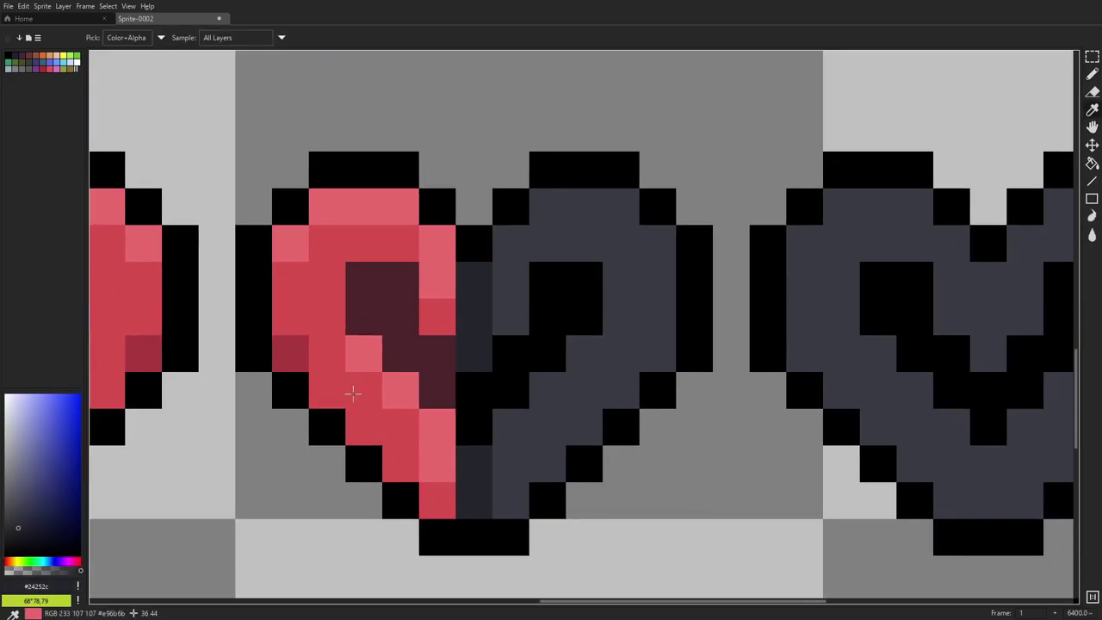
left_click(14, 535)
key("b")
left_click_drag(457, 417, 469, 391)
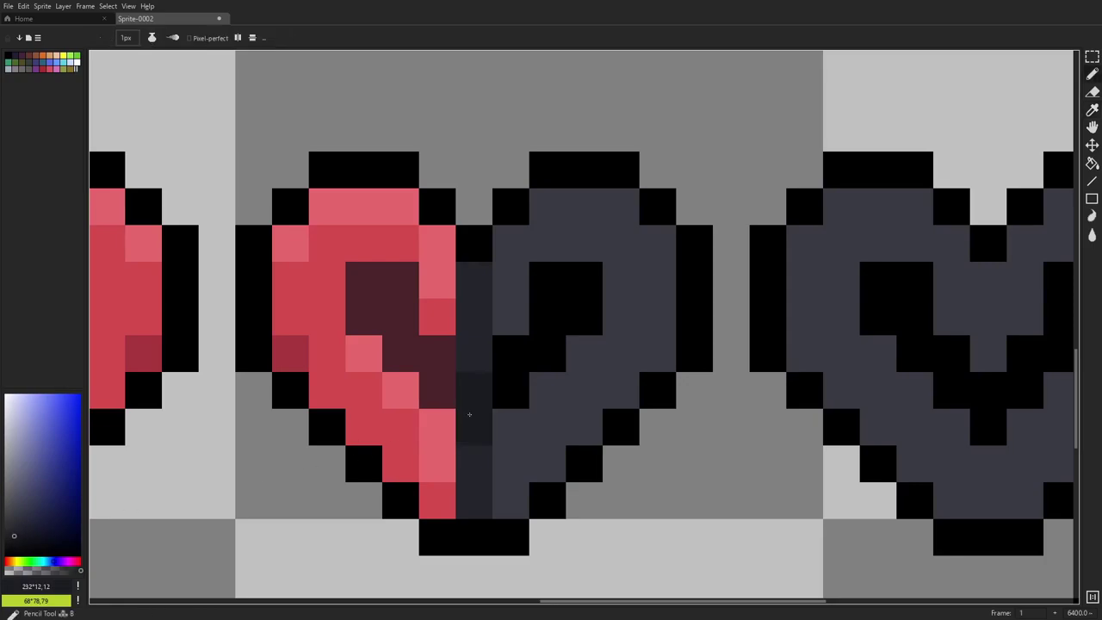
left_click(13, 535)
left_click(13, 535)
left_click(52, 561)
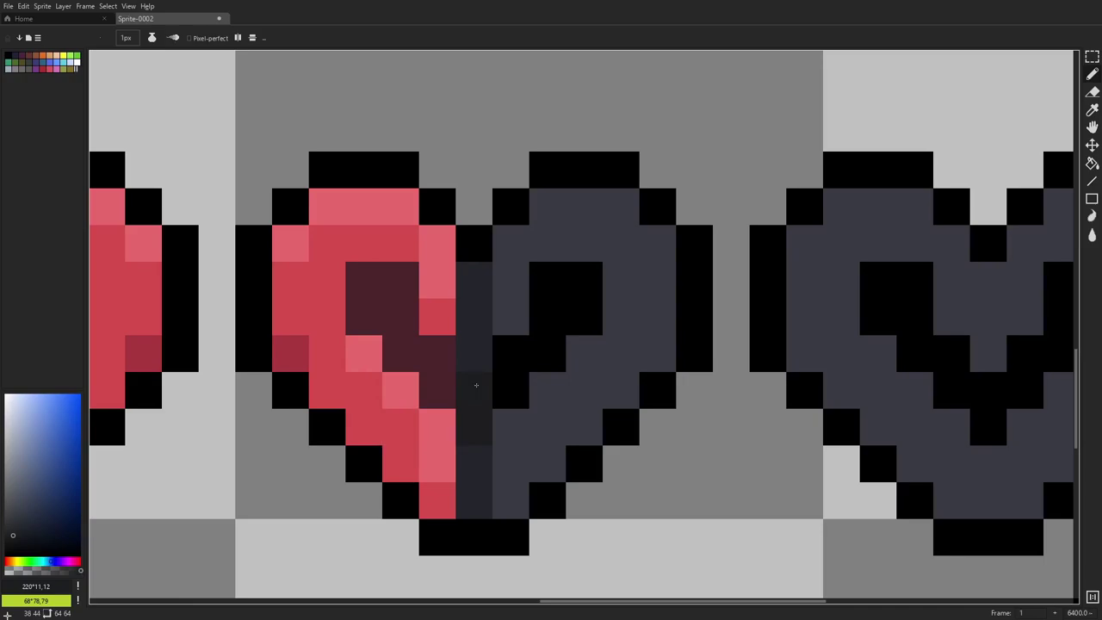
- Sample the centre column's grey again, darken it to 232°18,13 and repaint the column's two inner-heart pixels
key("i")
left_click(472, 339)
left_click(18, 535)
key("b")
scroll(583, 391, "down", 8)
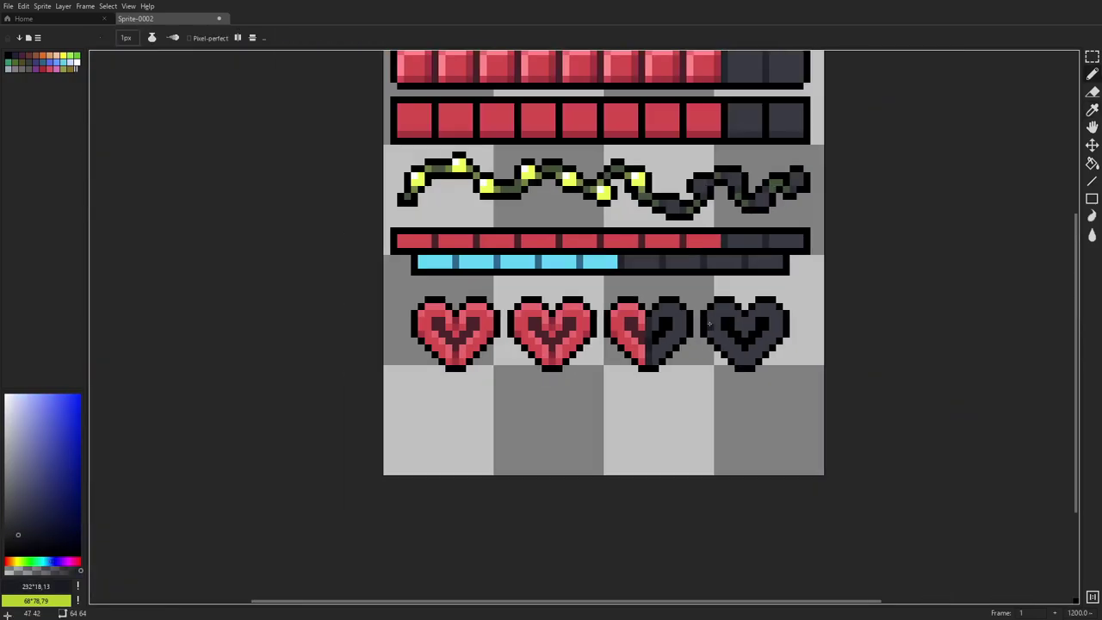
scroll(819, 320, "down", 1)
scroll(798, 318, "up", 4)
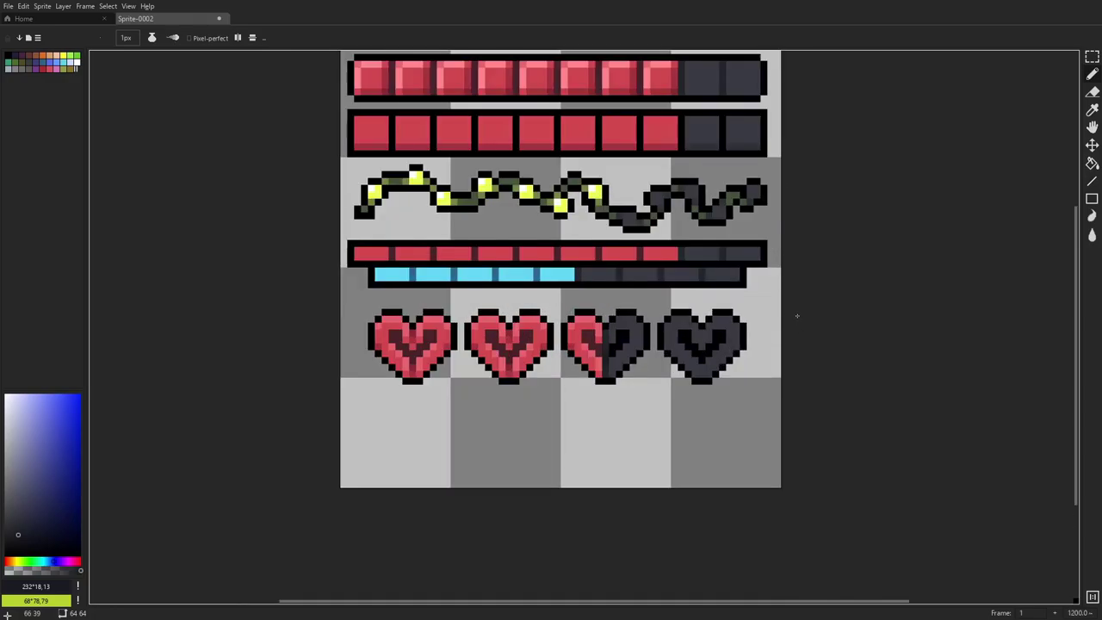
scroll(799, 312, "down", 5)
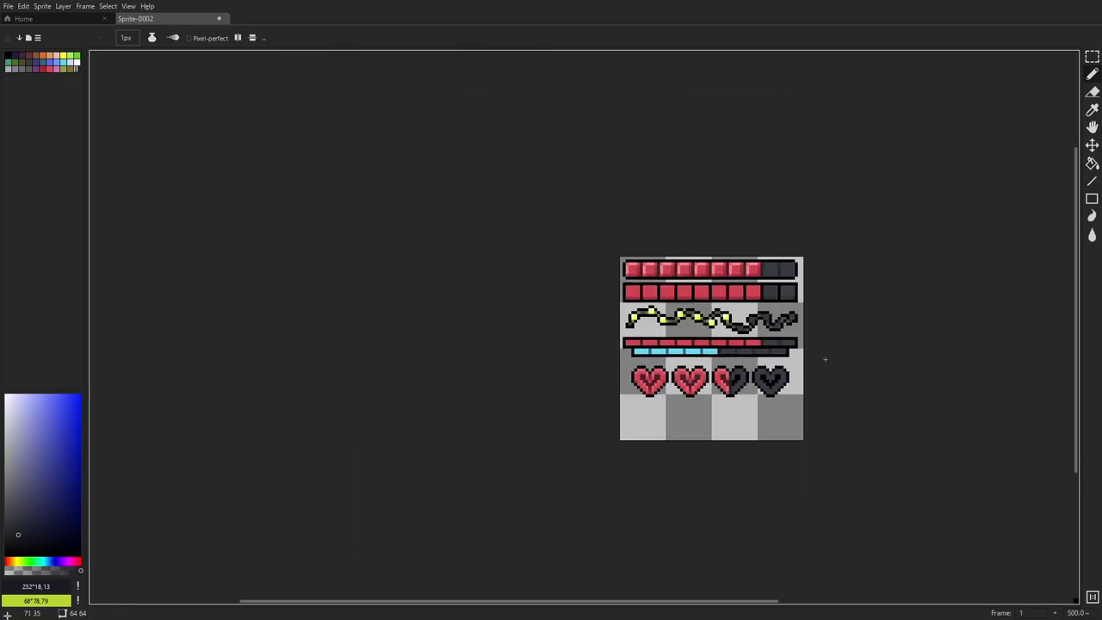
scroll(834, 346, "up", 5)
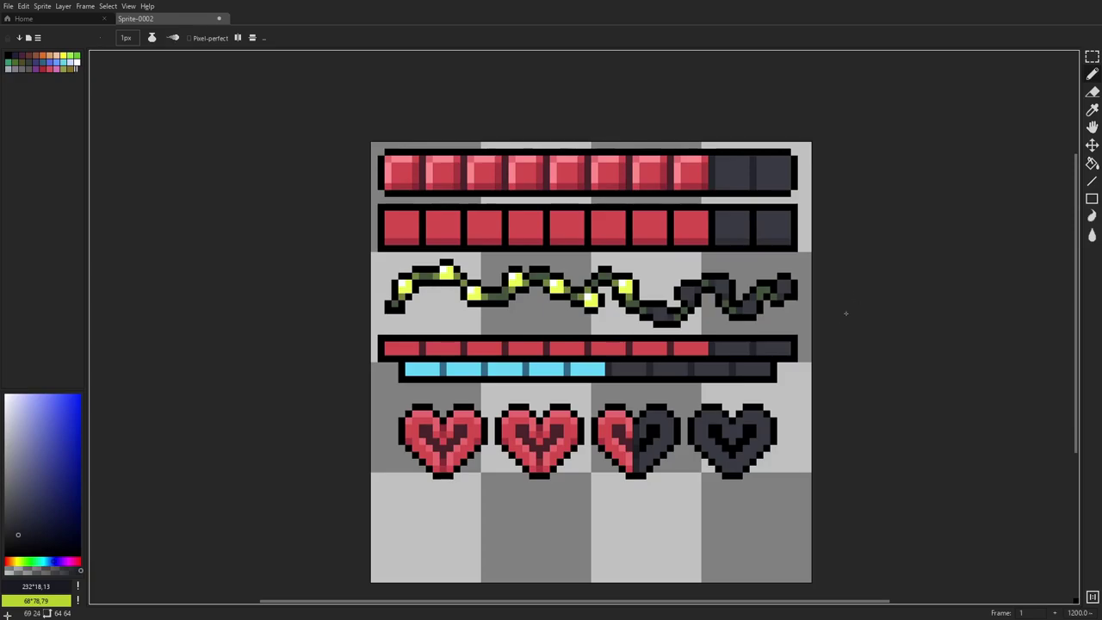
scroll(643, 434, "down", 2)
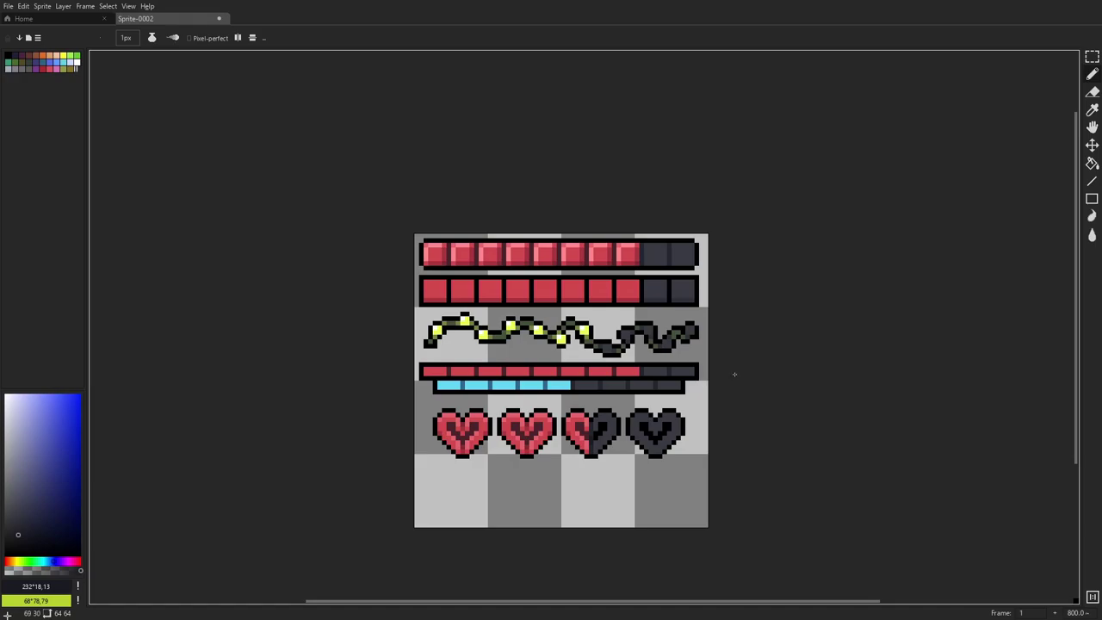
scroll(731, 375, "down", 1)
- Sample #24252c from the third heart's centre column and paint three shading pixels in the fourth heart's notch above its inner shape
scroll(643, 385, "up", 5)
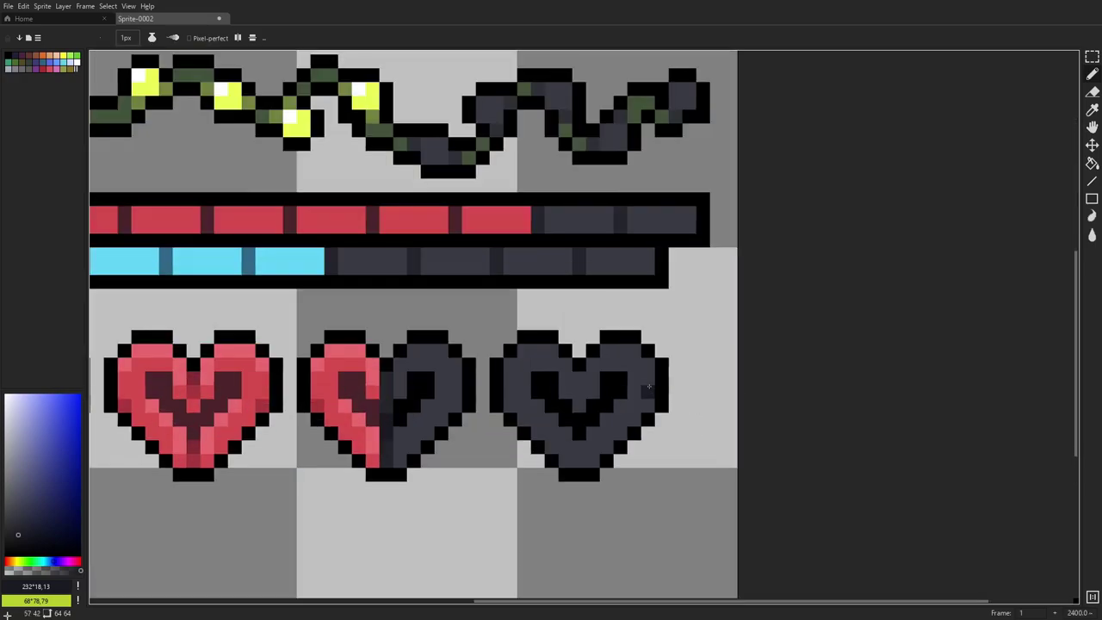
left_click_drag(637, 384, 722, 396)
scroll(696, 398, "up", 2)
key("i")
left_click(624, 408)
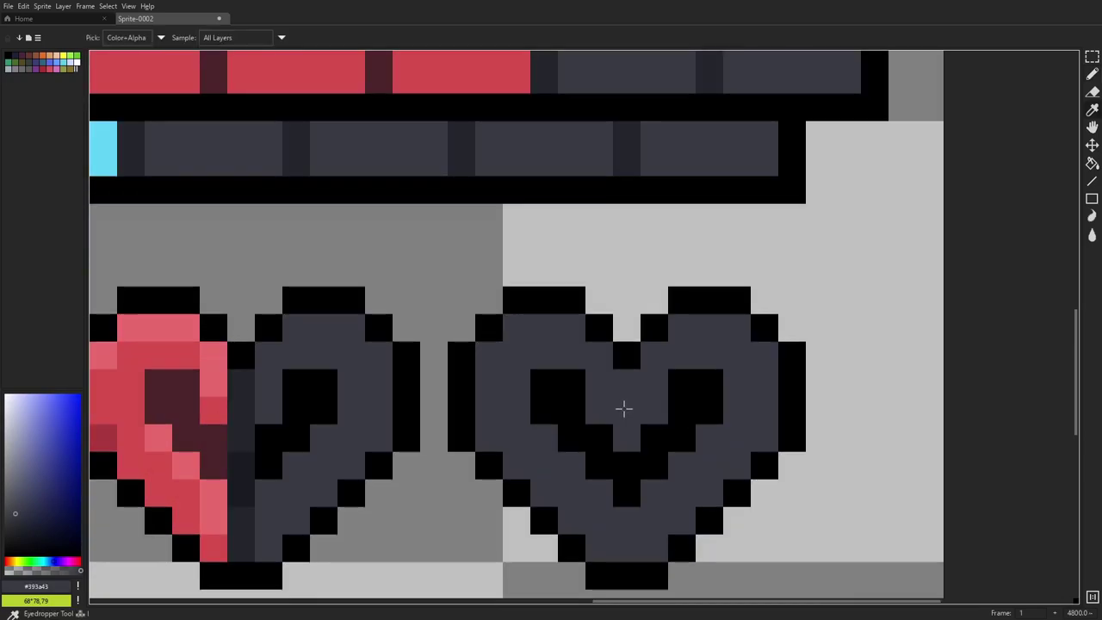
left_click_drag(213, 401, 237, 359)
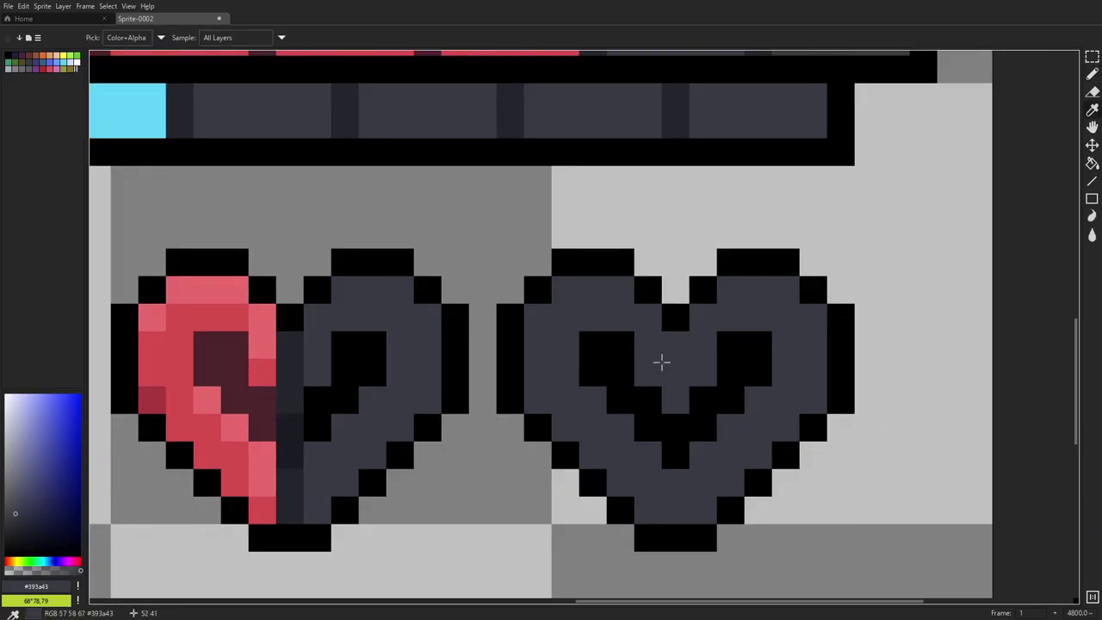
key("b")
key("i")
left_click(288, 366)
key("b")
left_click(648, 372)
left_click(703, 372)
left_click(676, 399)
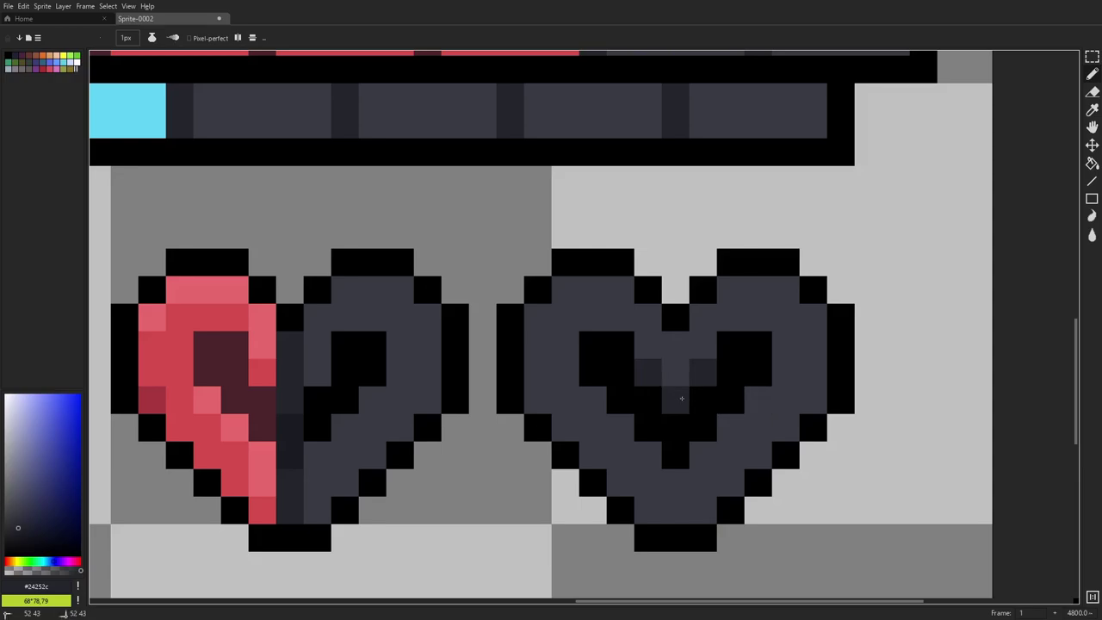
- Paint matching #24252c shading pixels on both sides beneath the black inner shape of the fourth heart
scroll(676, 400, "down", 5)
scroll(630, 407, "up", 5)
left_click(639, 423)
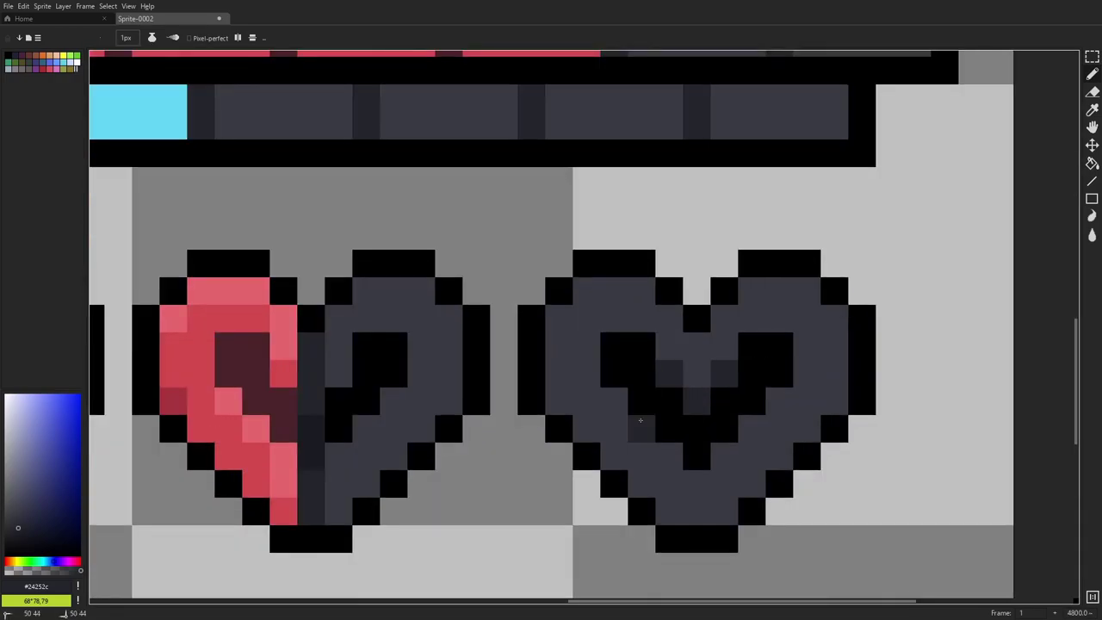
left_click(747, 435)
scroll(824, 407, "down", 6)
scroll(848, 394, "up", 5)
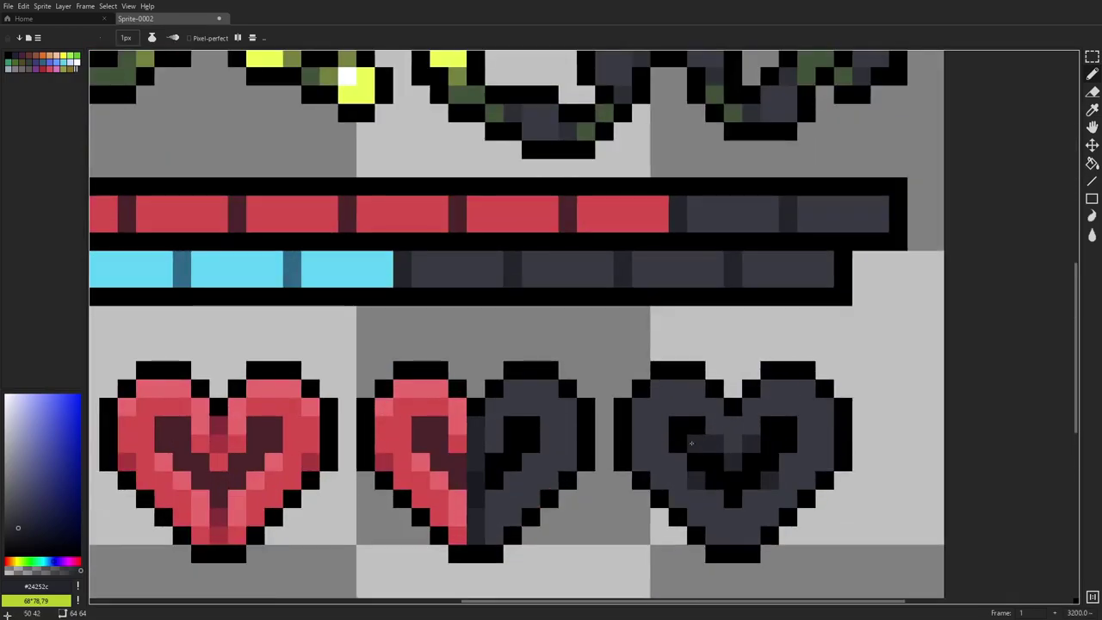
scroll(868, 417, "down", 6)
scroll(876, 411, "up", 5)
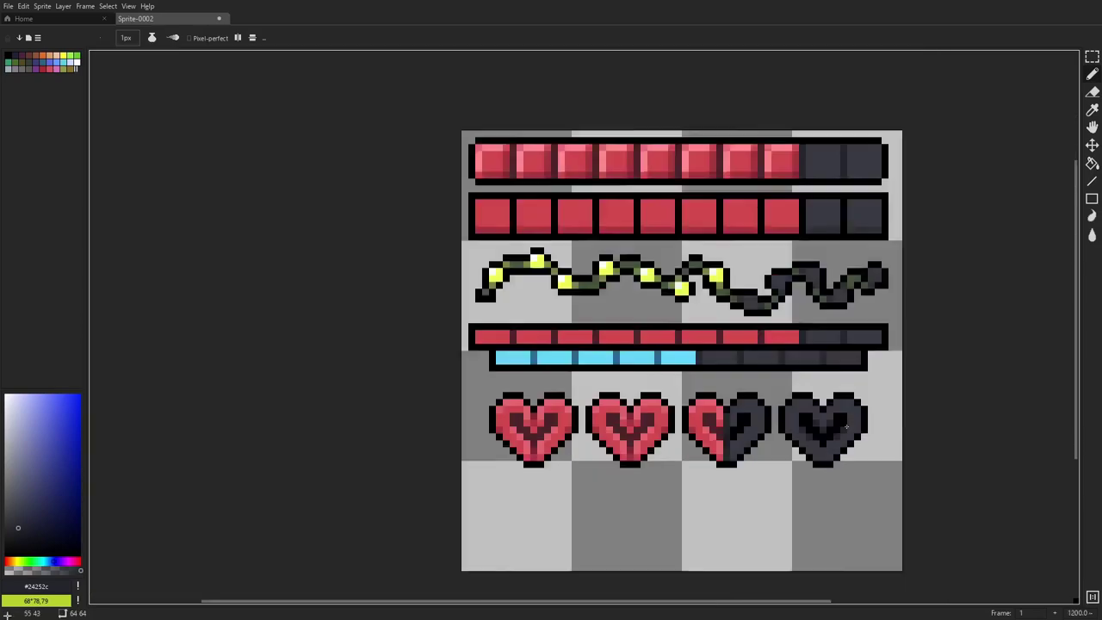
scroll(894, 381, "down", 5)
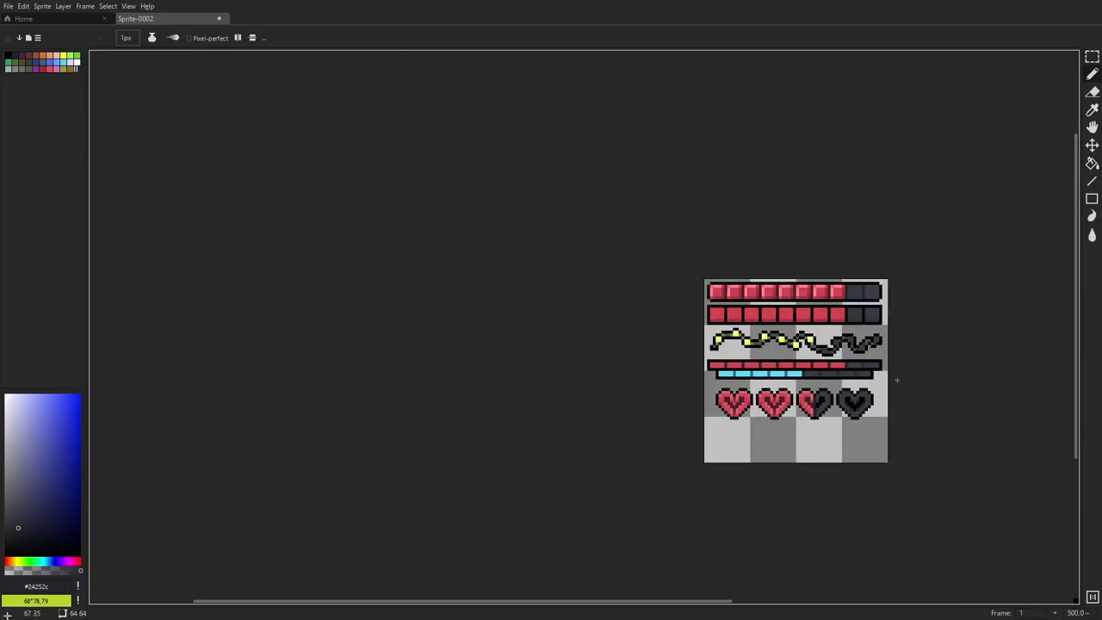
- Shade around the third heart's black inner half with #24252c pixels and sample #1b1c21 from its centre column for the darker divider pixel
scroll(896, 380, "up", 5)
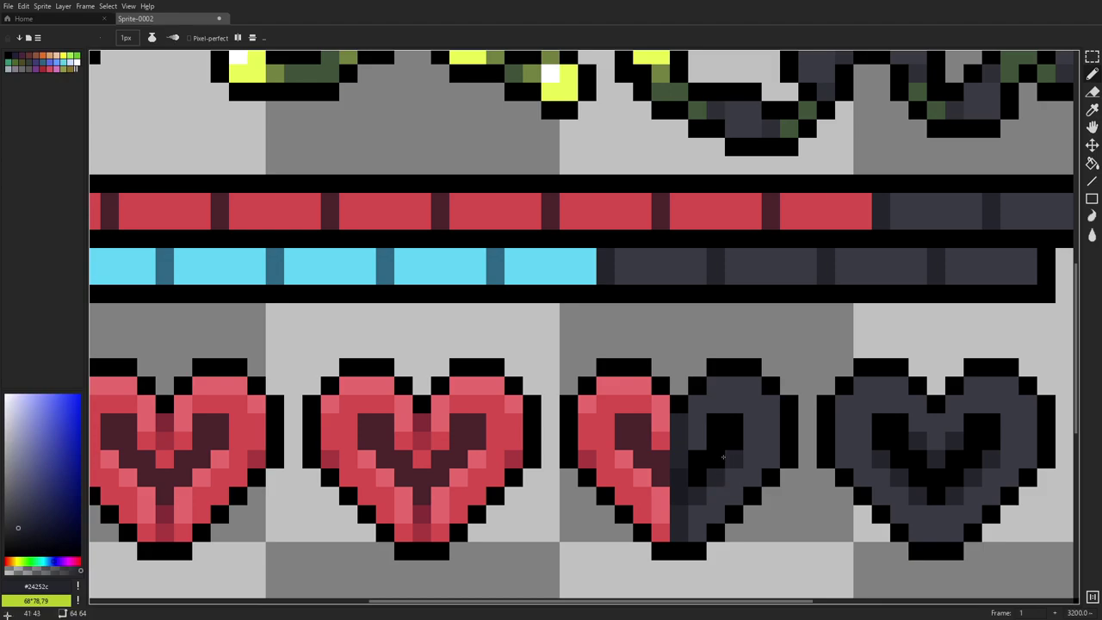
left_click(676, 467, "alt")
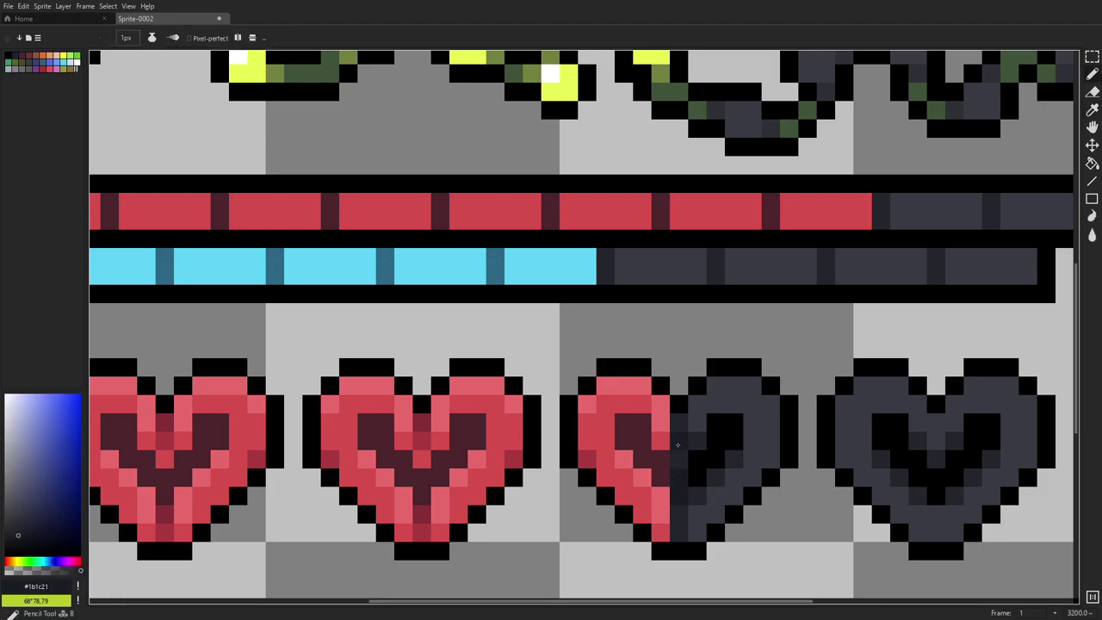
scroll(689, 472, "down", 4)
scroll(807, 343, "up", 3)
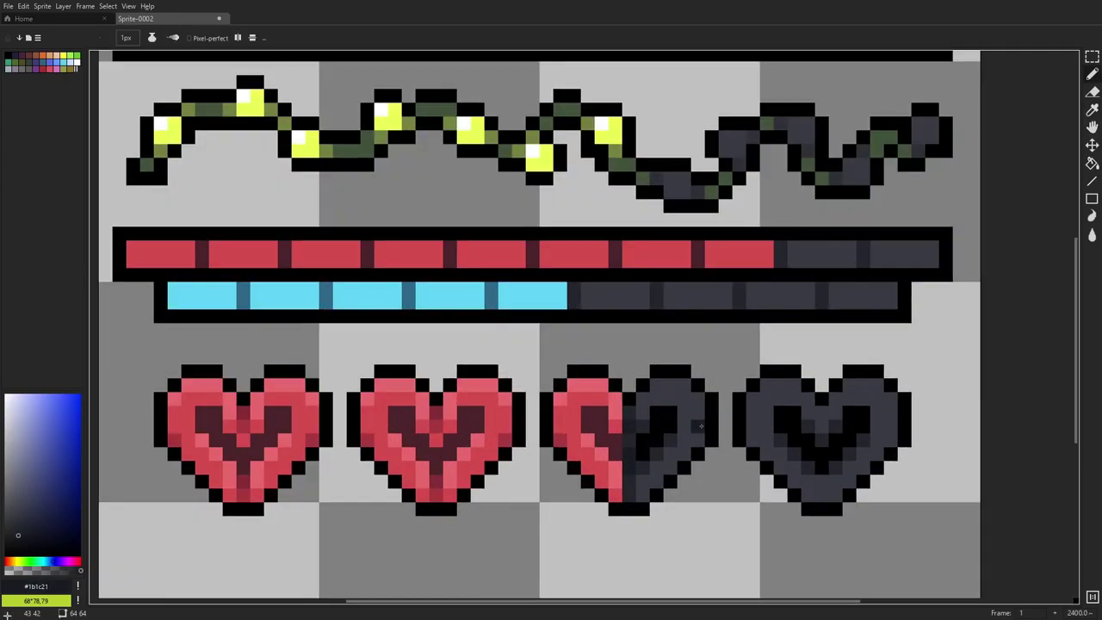
scroll(808, 344, "down", 4)
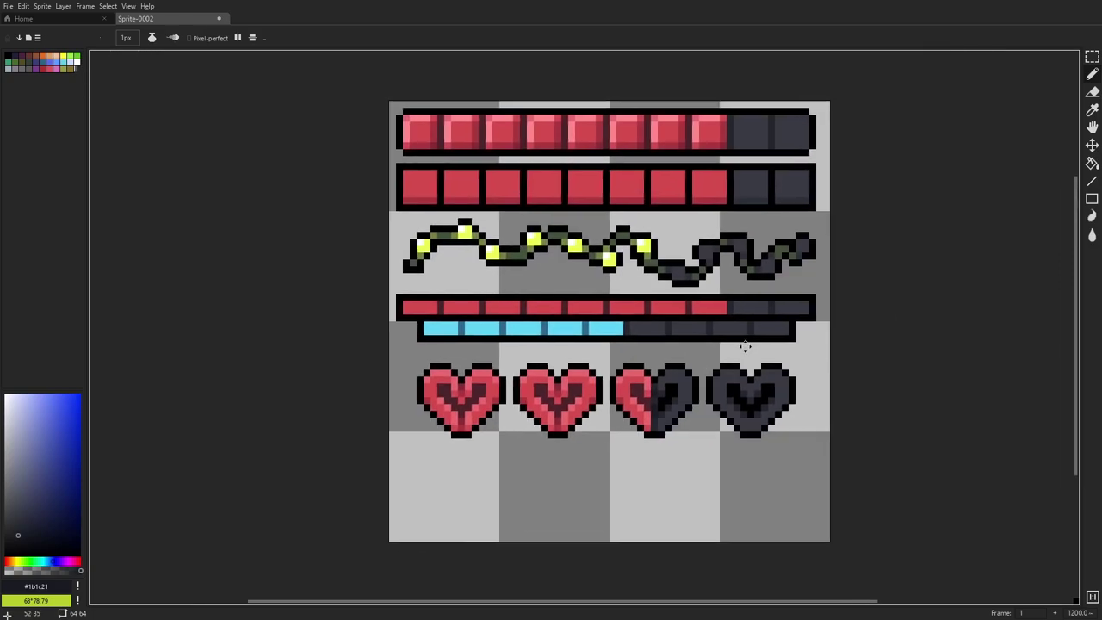
scroll(808, 317, "down", 1)
scroll(784, 316, "up", 4)
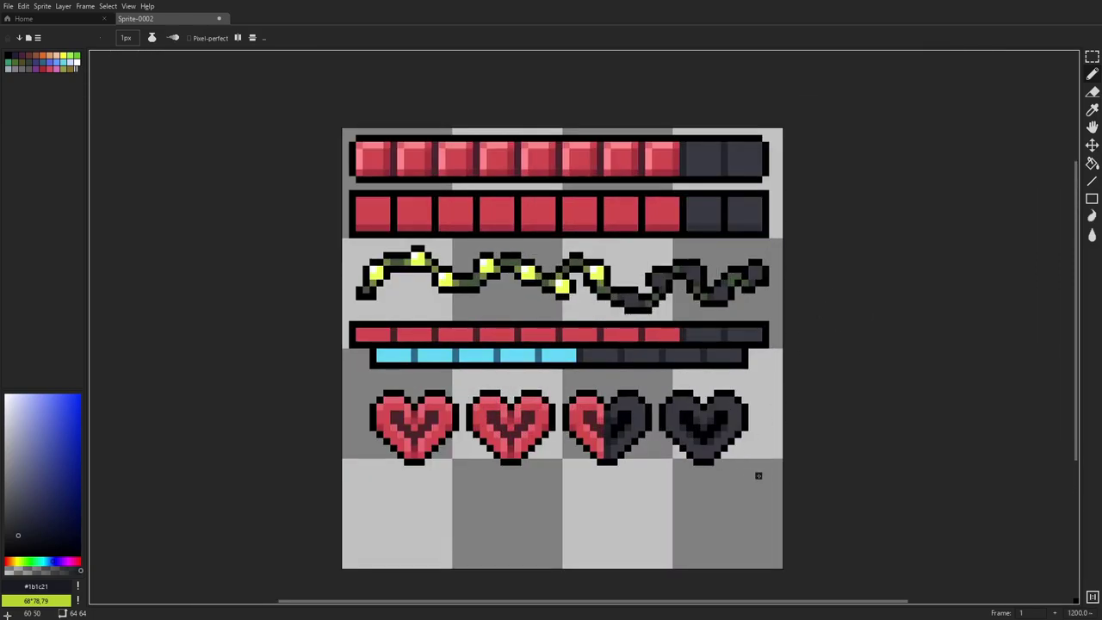
mouse_move(788, 385)
left_mouse_down()
mouse_move(792, 451)
mouse_move(530, 371)
left_mouse_up()
key("ctrl+z")
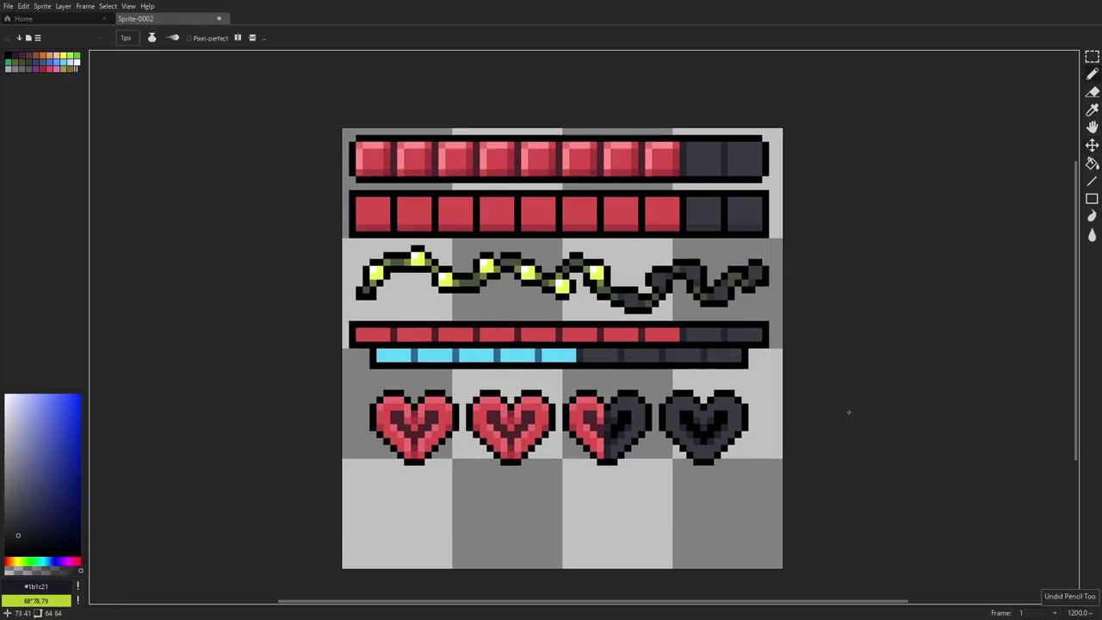
left_click_drag(824, 407, 811, 391)
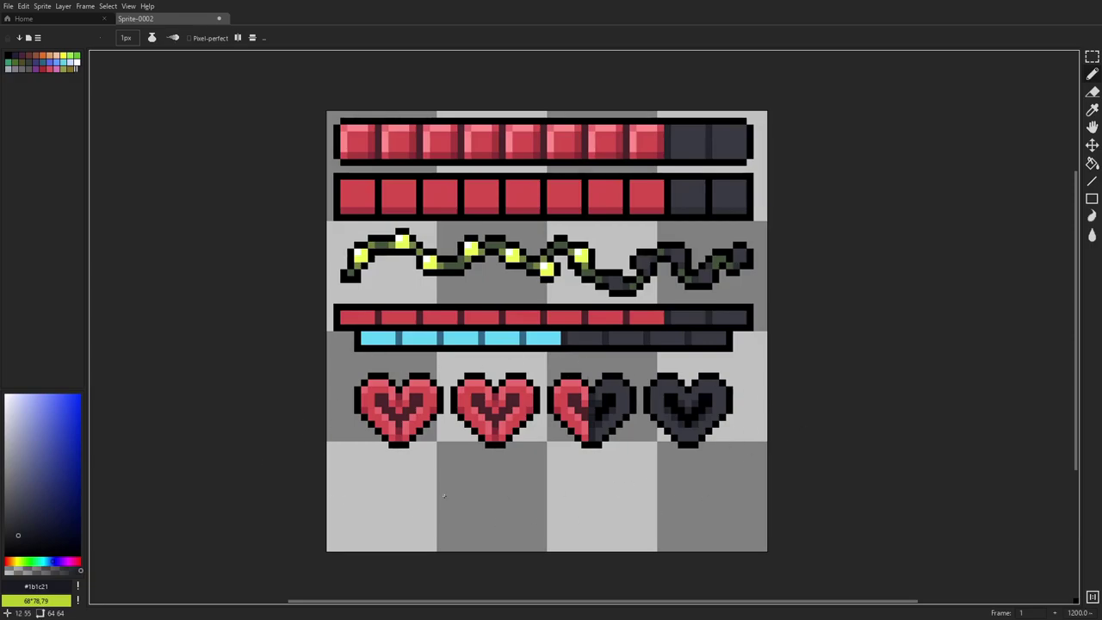
- Examine the segmented bars, glowing vine, double bar and row of hearts across the whole sprite
scroll(757, 450, "down", 1)
scroll(500, 244, "up", 2)
left_click_drag(757, 247, 525, 253)
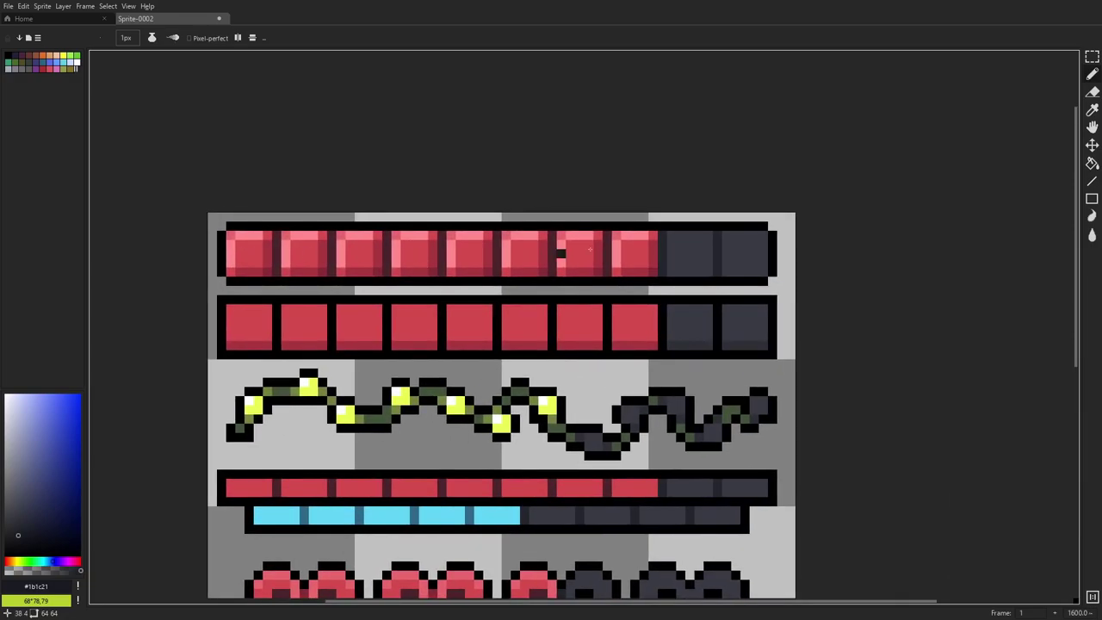
left_click_drag(687, 290, 720, 238)
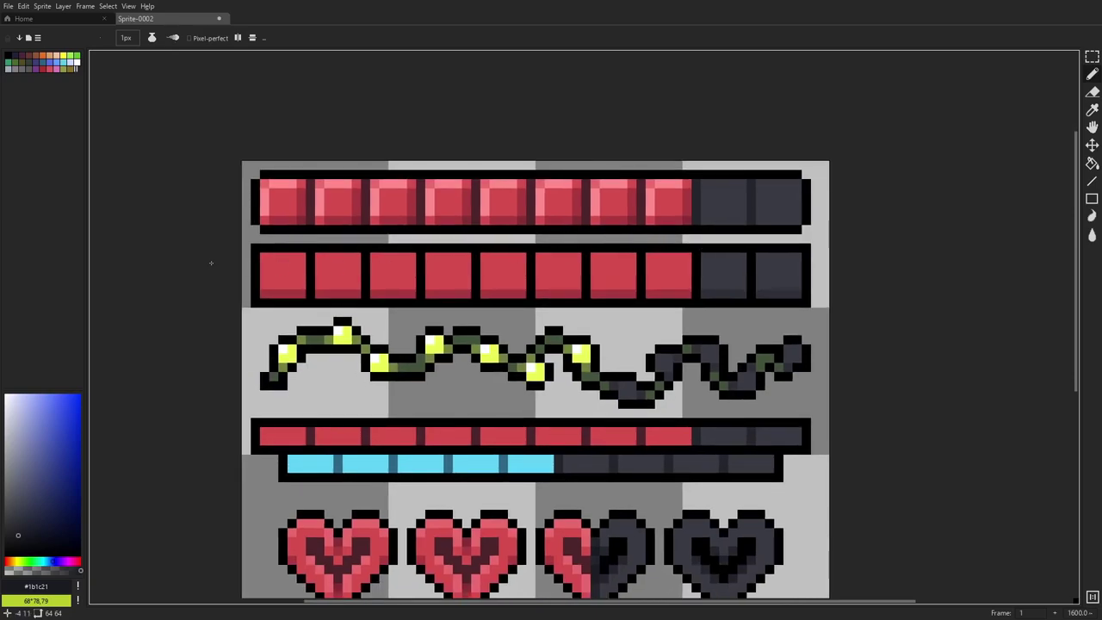
scroll(270, 327, "down", 1)
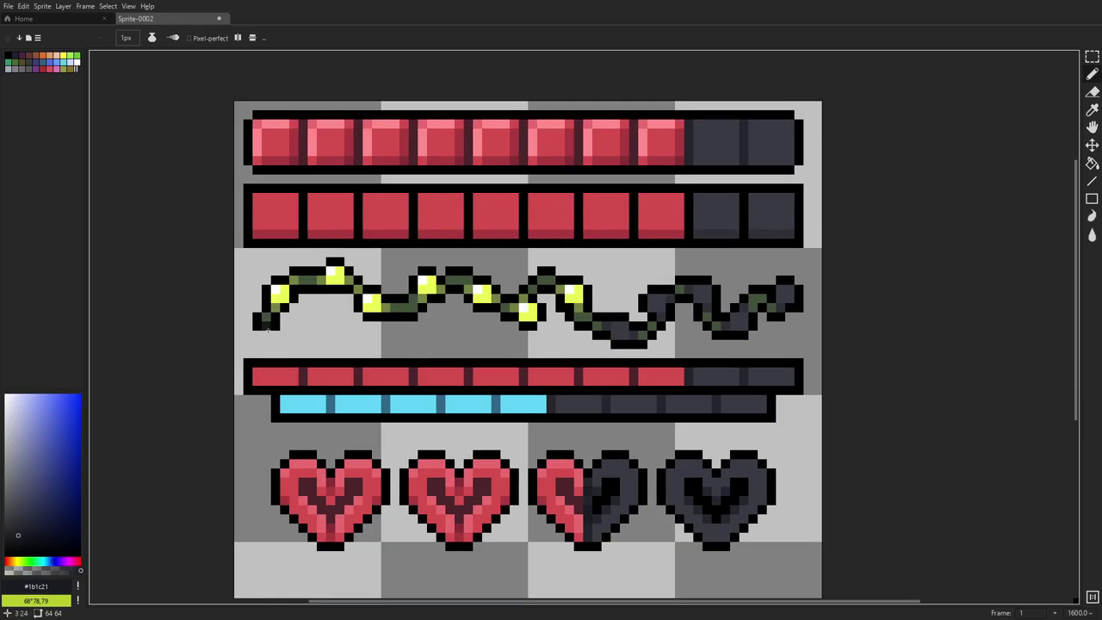
scroll(303, 284, "down", 2)
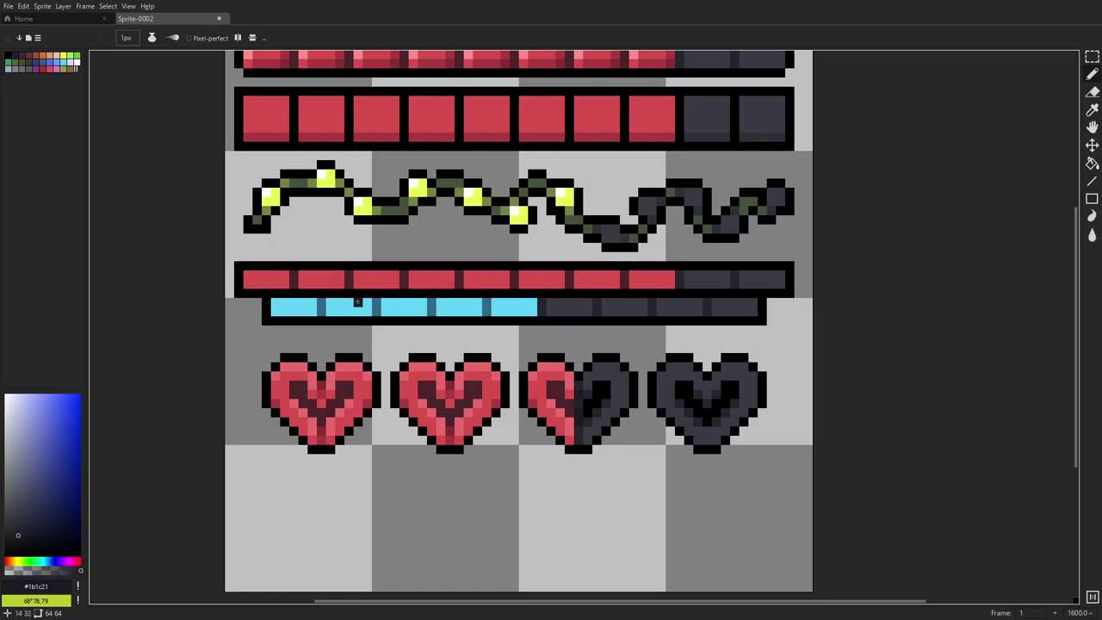
scroll(357, 301, "down", 5)
scroll(508, 284, "up", 5)
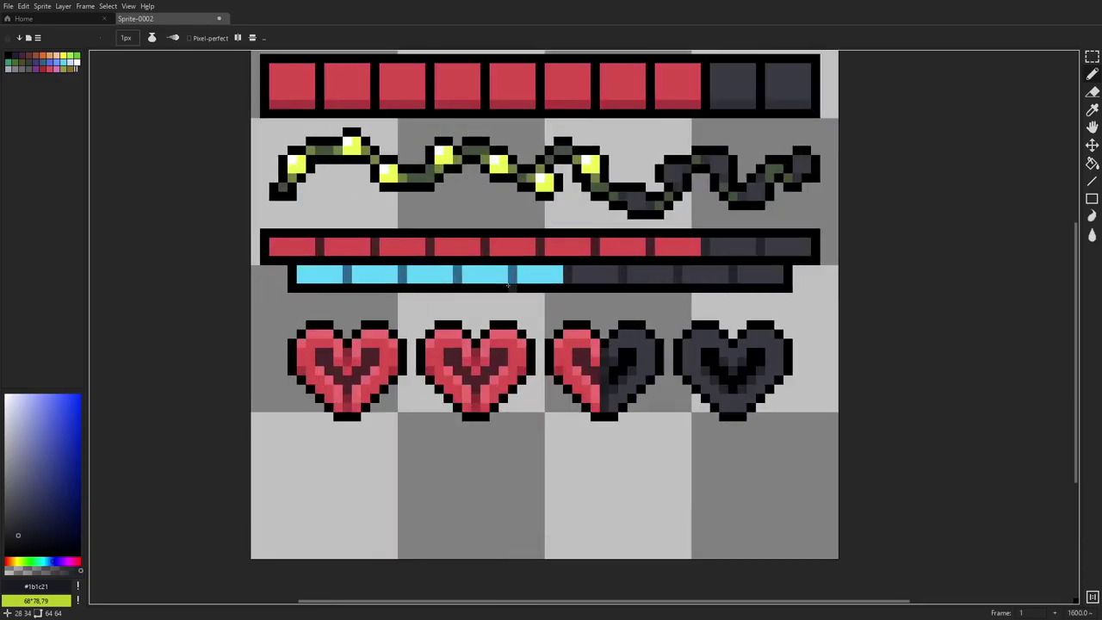
left_click_drag(512, 233, 470, 425)
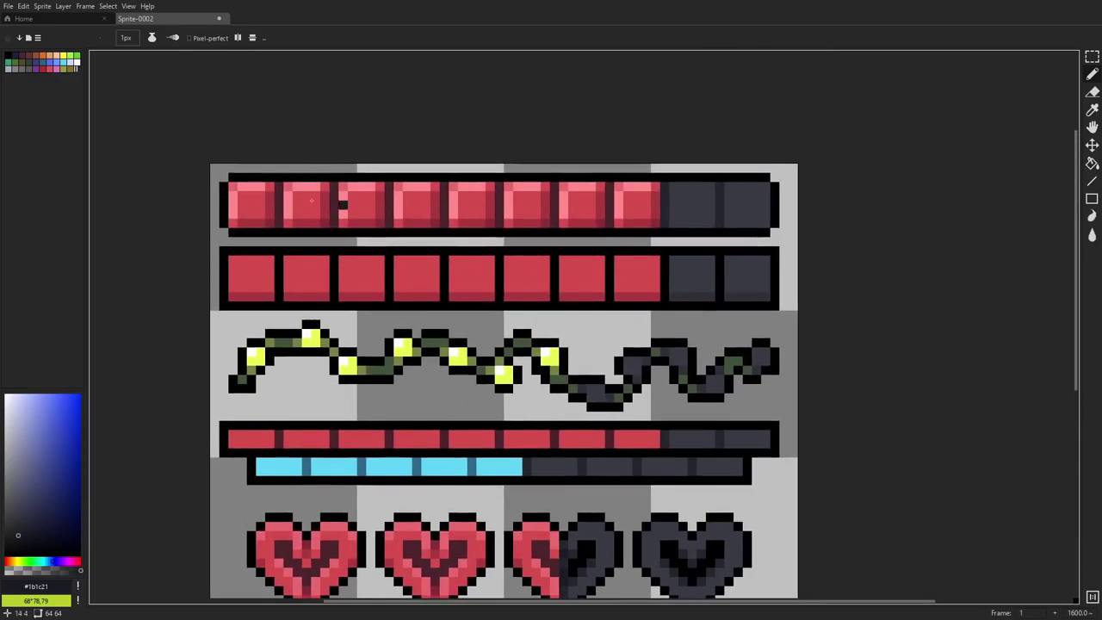
left_click_drag(405, 261, 418, 147)
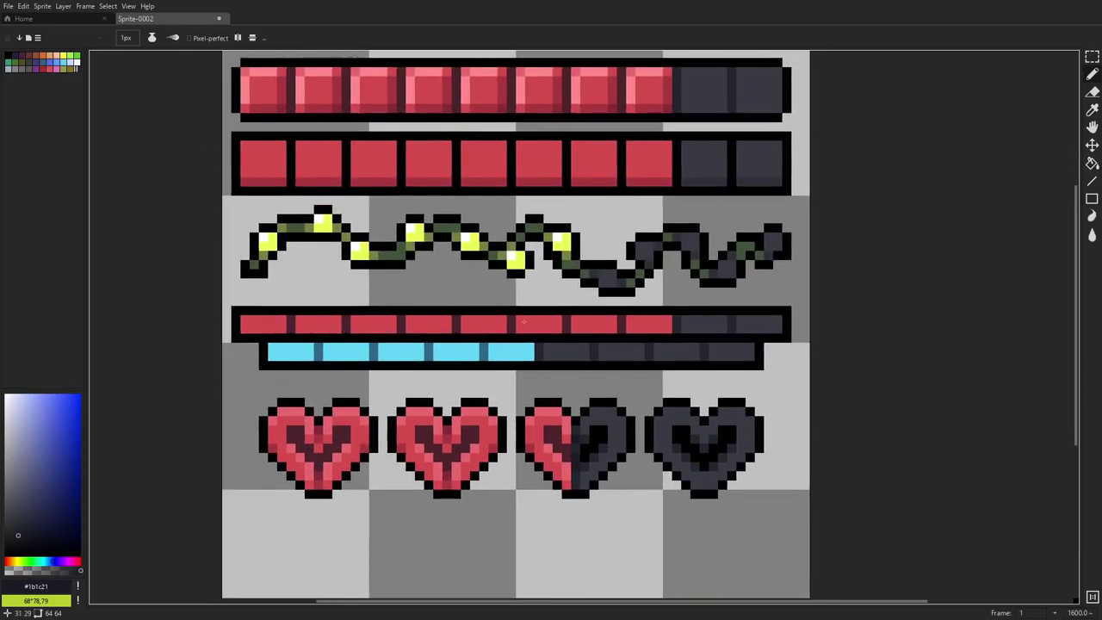
scroll(485, 292, "down", 2)
left_click_drag(733, 259, 733, 195)
mouse_move(811, 247)
left_mouse_down()
mouse_move(180, 278)
mouse_move(809, 257)
mouse_move(746, 289)
left_mouse_up()
key("ctrl+z")
scroll(822, 279, "down", 3)
scroll(740, 289, "down", 1)
scroll(731, 288, "up", 2)
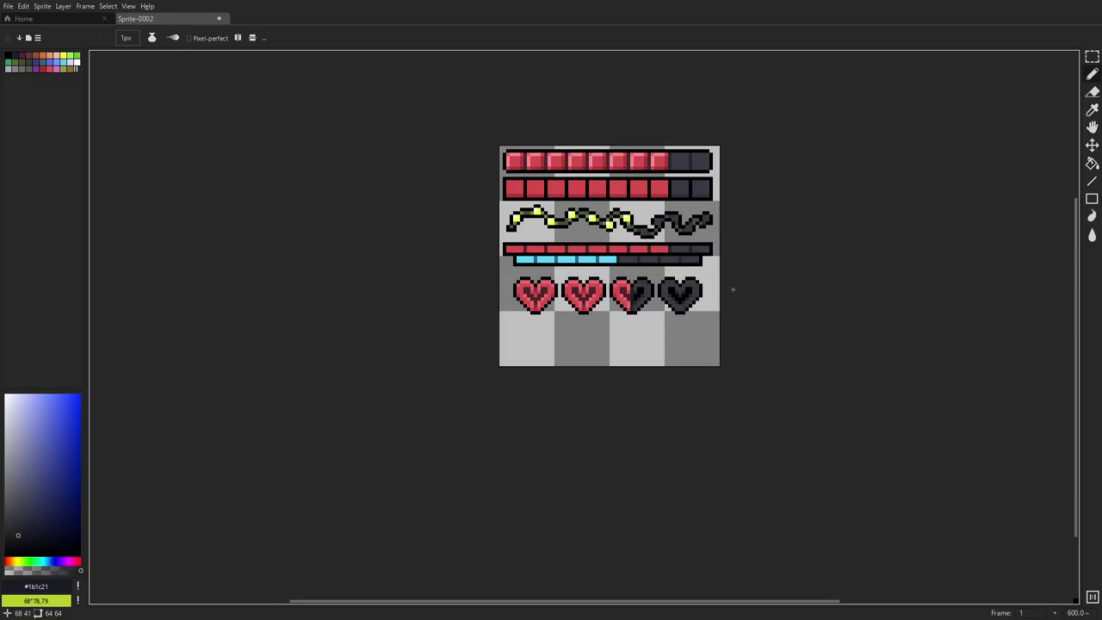
- Select all the health bar artwork, move it down about 7 pixels to centre it vertically on the canvas, and deselect
key("m")
left_click_drag(728, 445, 407, 129)
left_click_drag(608, 245, 610, 277)
left_click(108, 8)
left_click(121, 34)
scroll(775, 184, "up", 2)
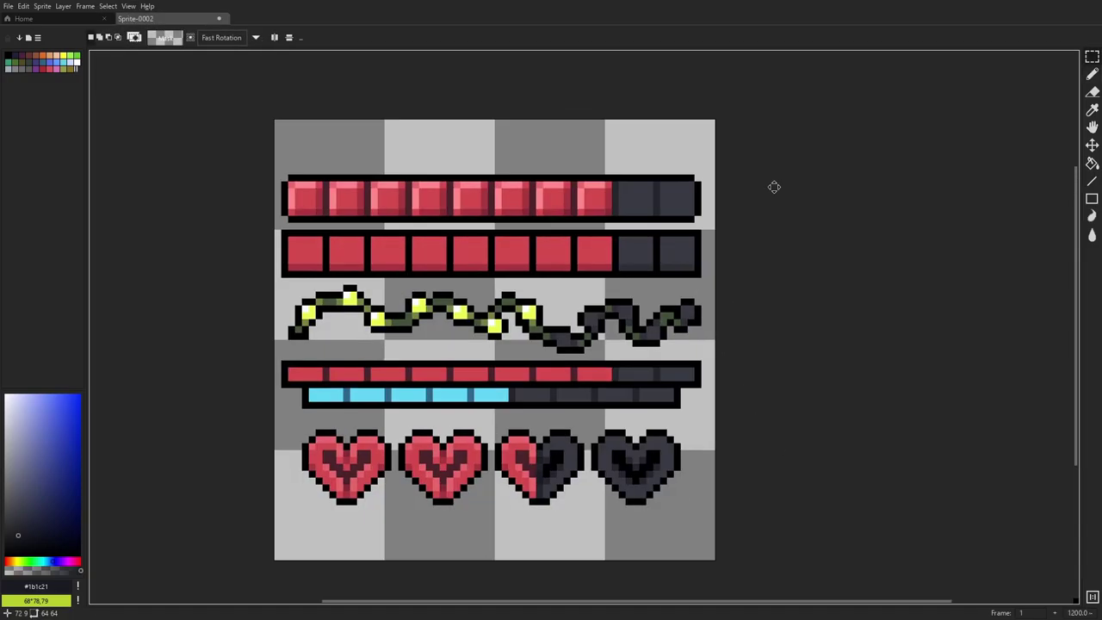